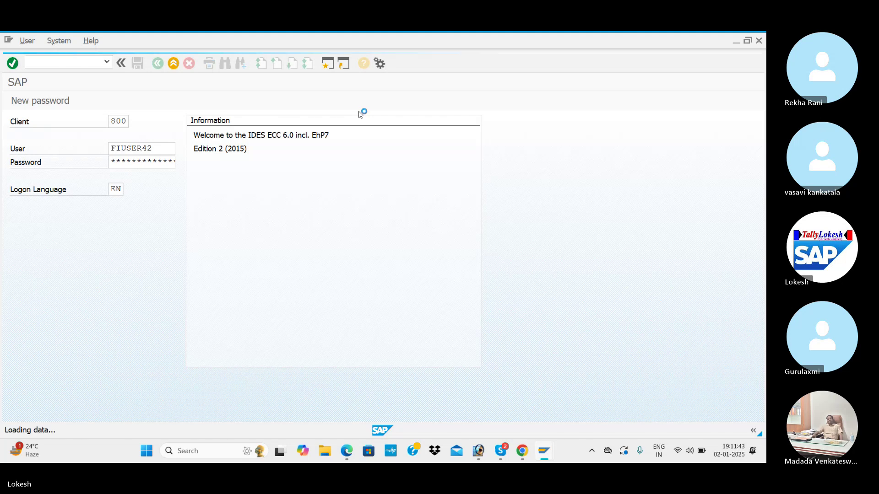
- Switch to the withholding tax configuration PDF in the browser to view its list of configuration steps
key(alt+Tab)
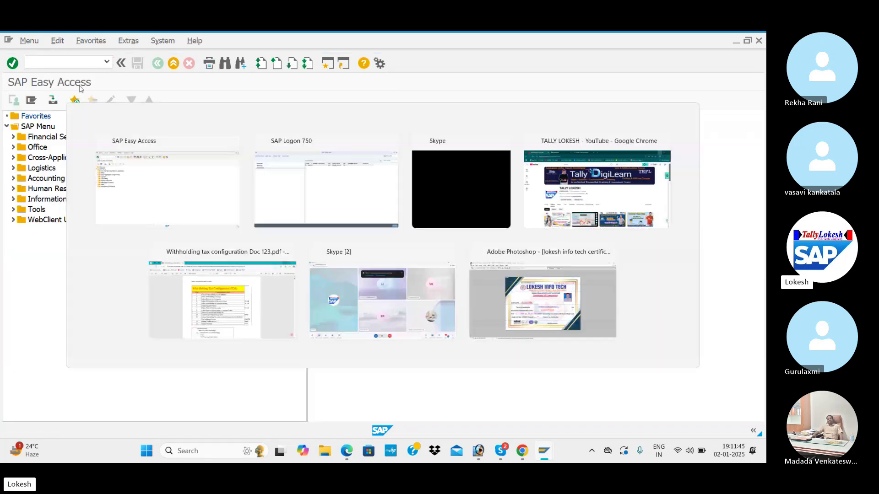
key(alt+Tab)
key(alt+Tab)
key(alt+Tab)
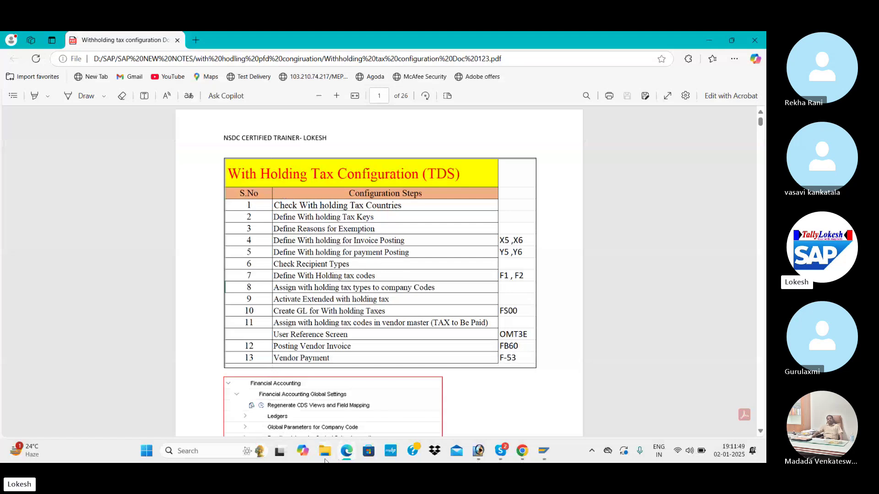
- Open the SAP CONTENT CONFIGURATION workbook from D:\SAP\SAP NEW NOTES, maximize it and go to the With Holding Tax sheet
click(325, 459)
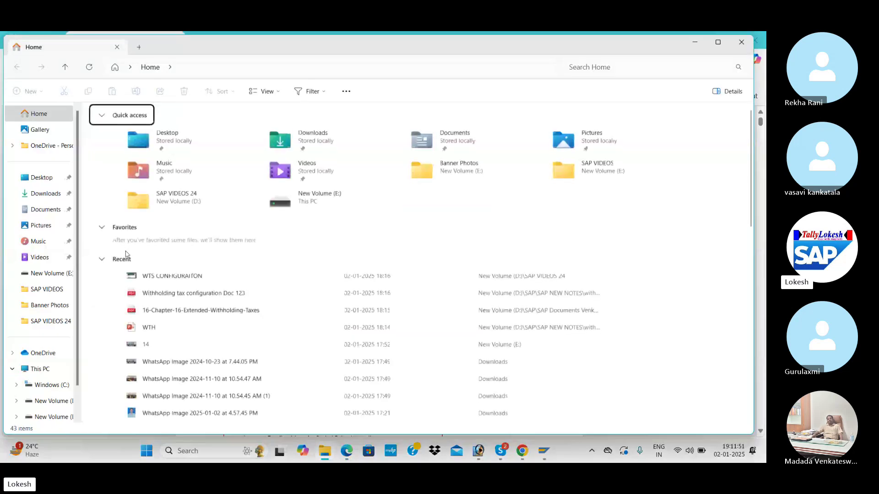
click(59, 408)
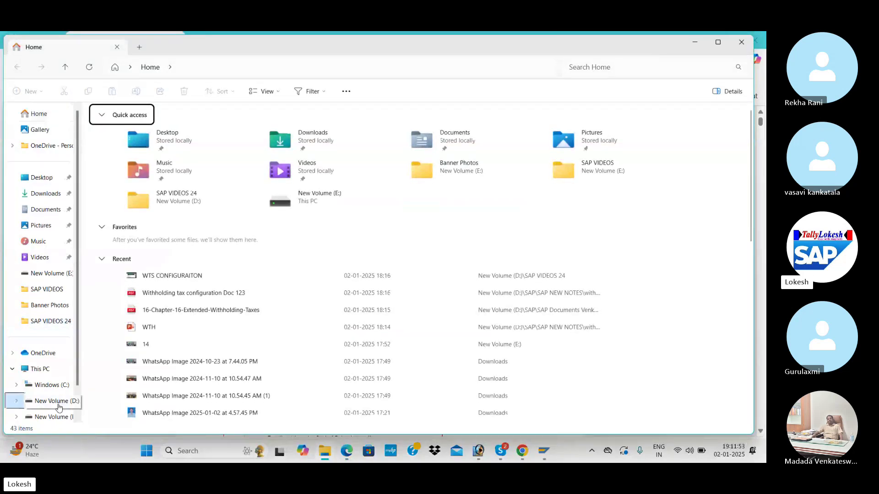
double_click(352, 286)
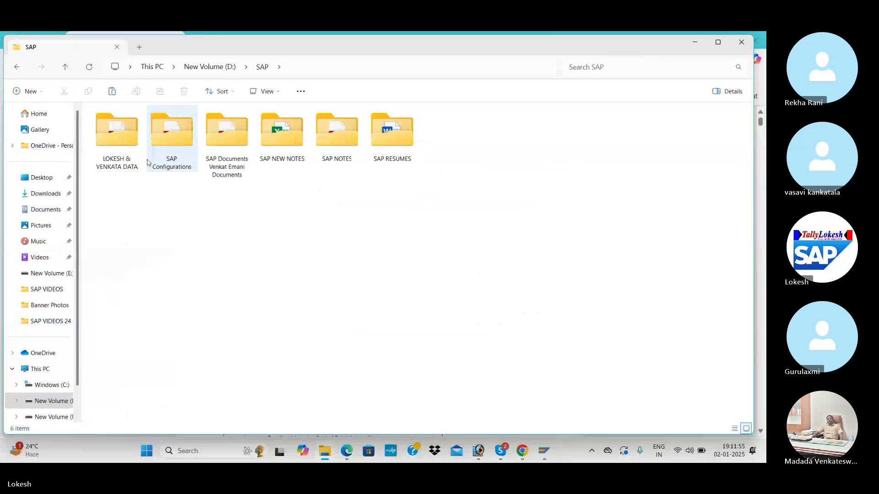
double_click(287, 141)
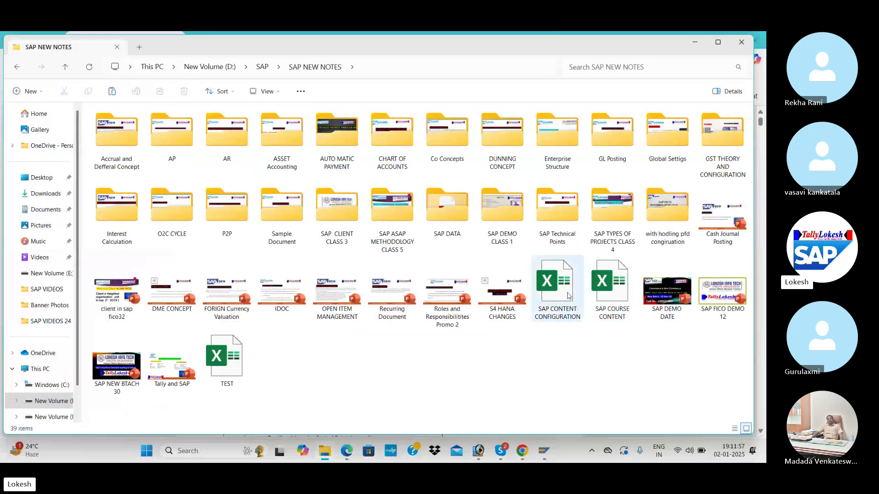
double_click(568, 296)
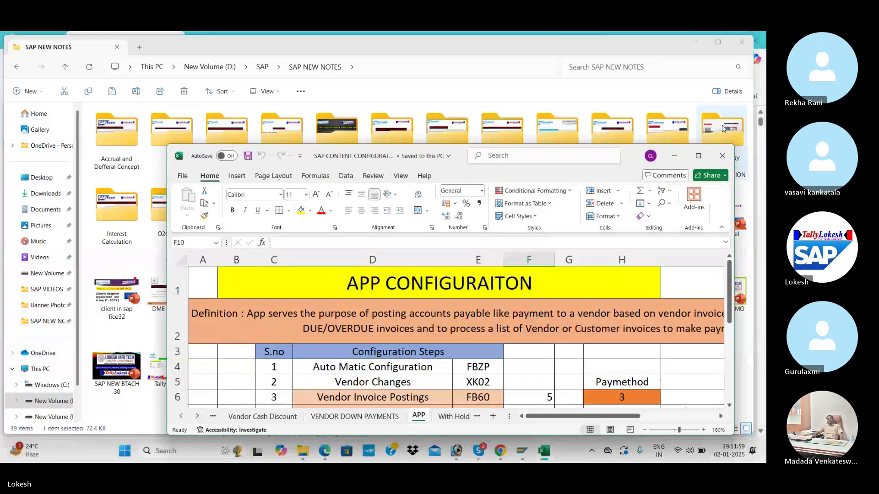
click(698, 155)
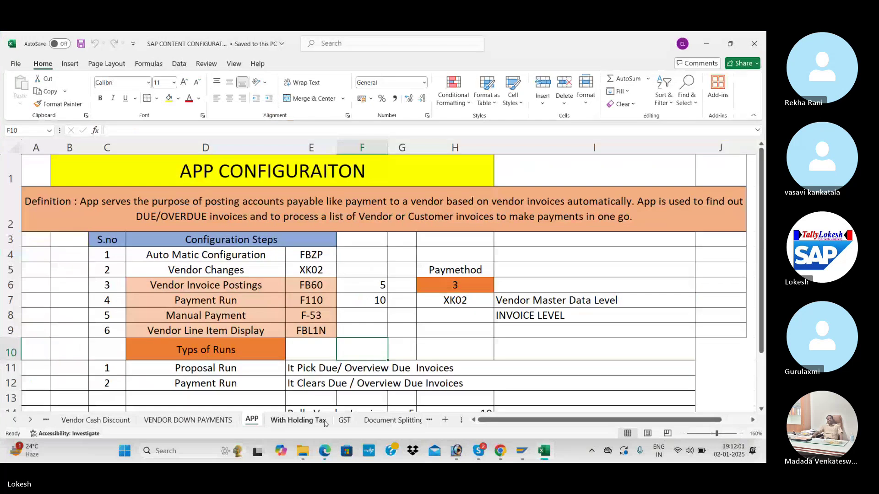
click(325, 423)
- Insert a blank column before the T Codes column and narrow it to about a fifth of its width
click(369, 212)
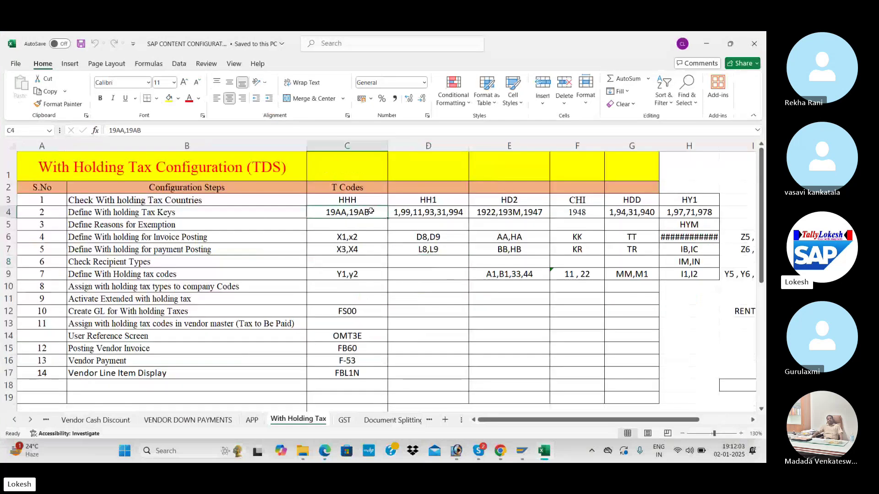
right_click(365, 143)
click(382, 243)
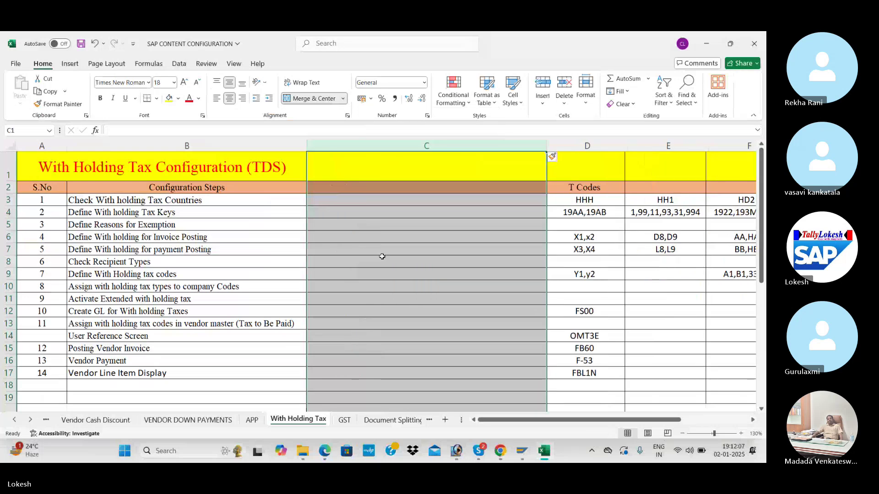
click(356, 248)
drag(547, 145, 355, 183)
scroll(343, 257, down, 4)
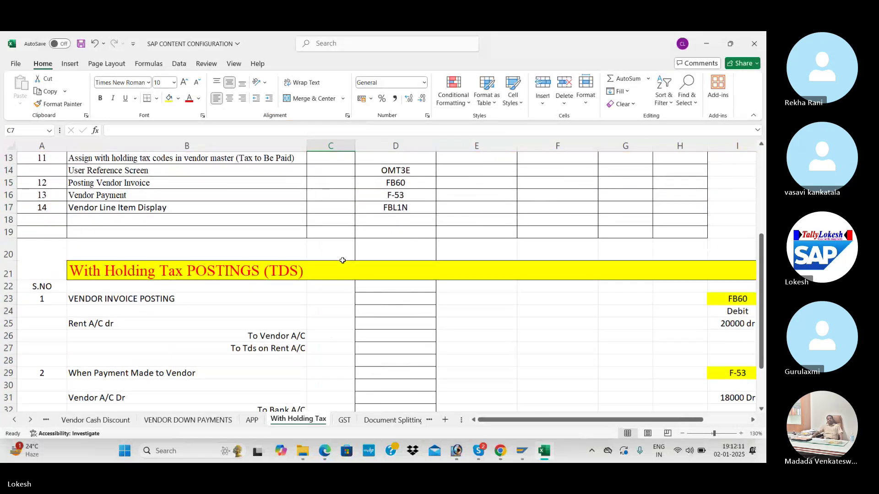
scroll(342, 260, up, 4)
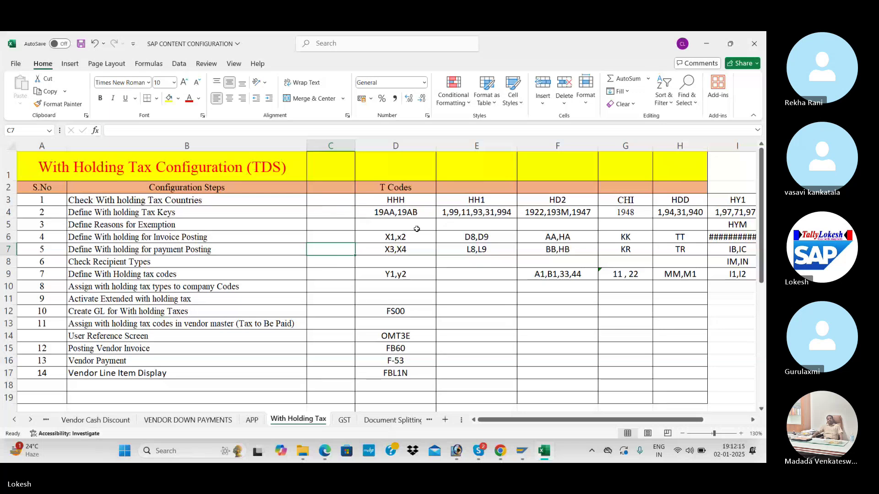
- Move the transaction codes FS00 through FBL1N from D12:D17 into C12:C17
click(329, 223)
click(402, 336)
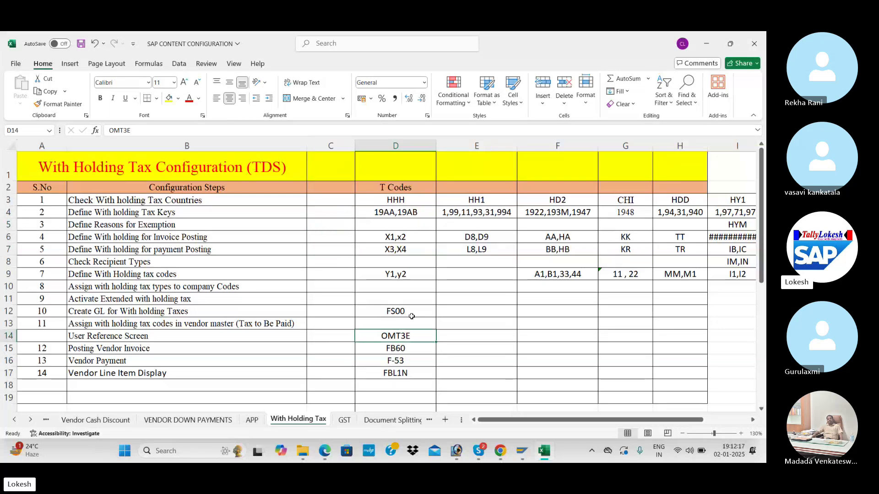
drag(411, 314, 416, 373)
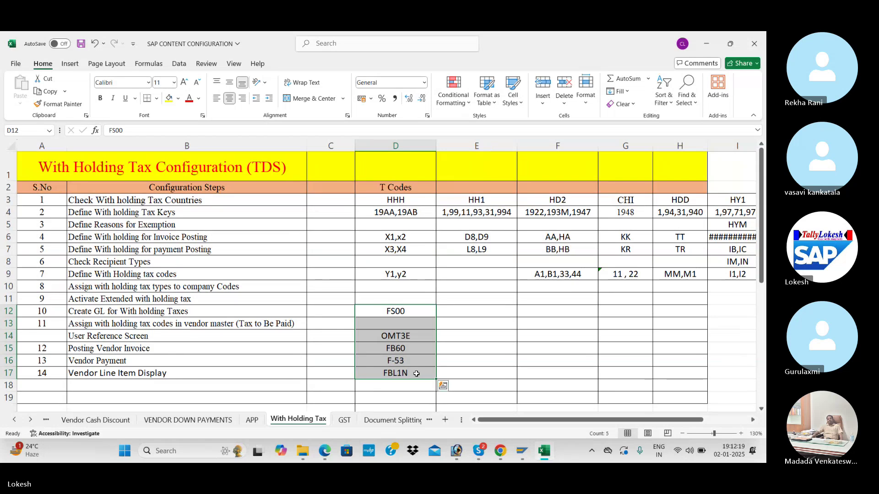
drag(356, 311, 333, 313)
click(404, 311)
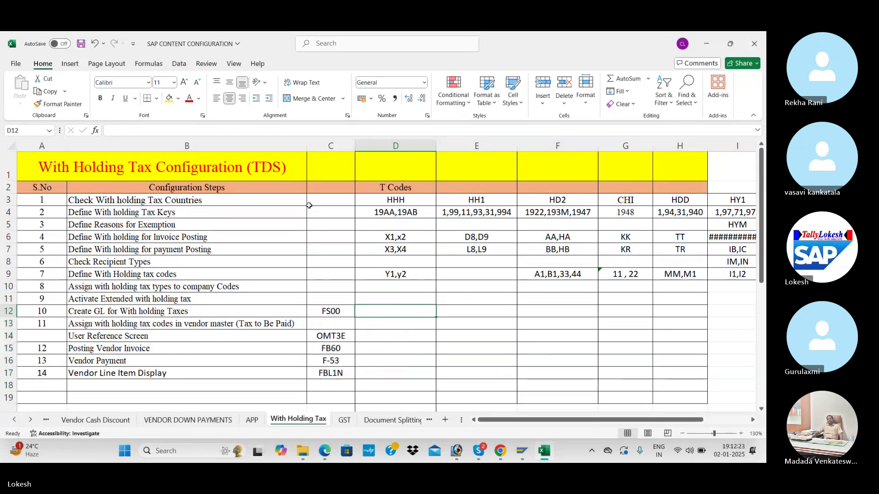
- Switch from the workbook to the withholding tax PDF and view the Financial Accounting menu path below the step list
click(396, 200)
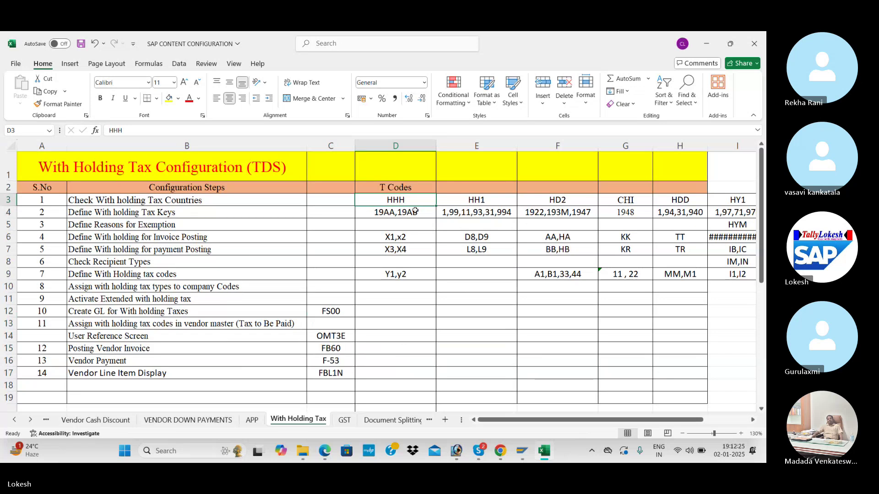
click(326, 200)
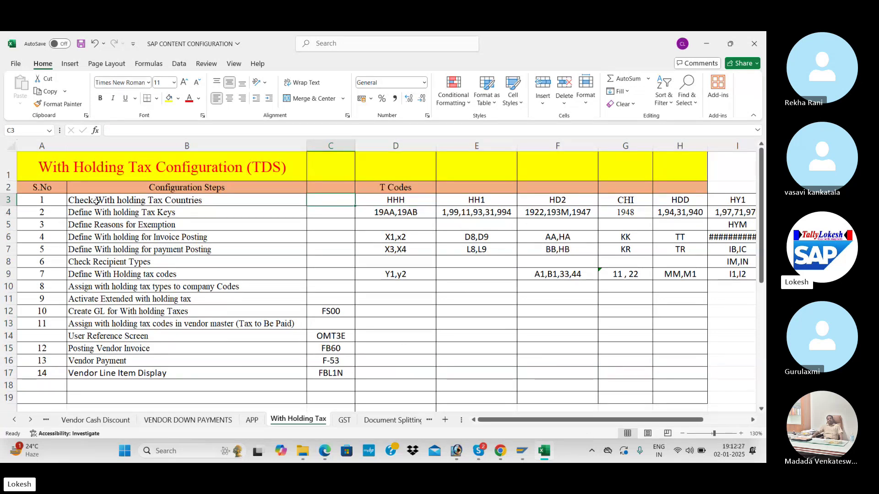
key(alt+Tab)
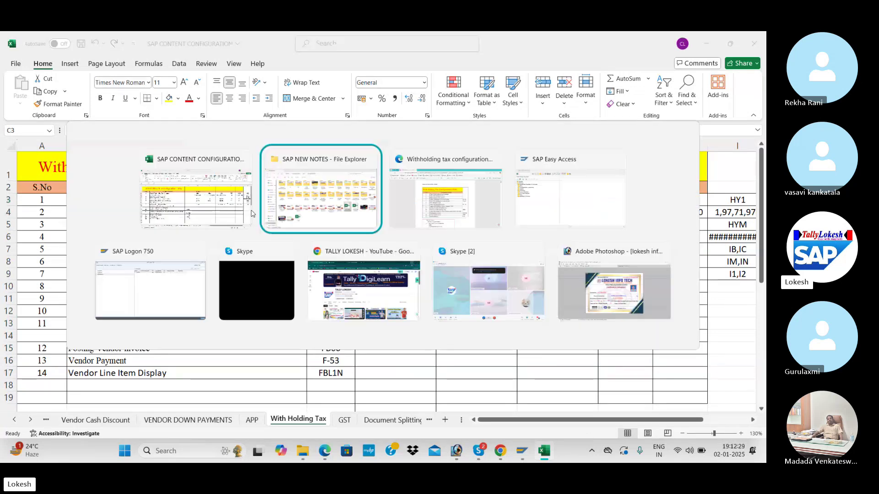
key(alt+Tab)
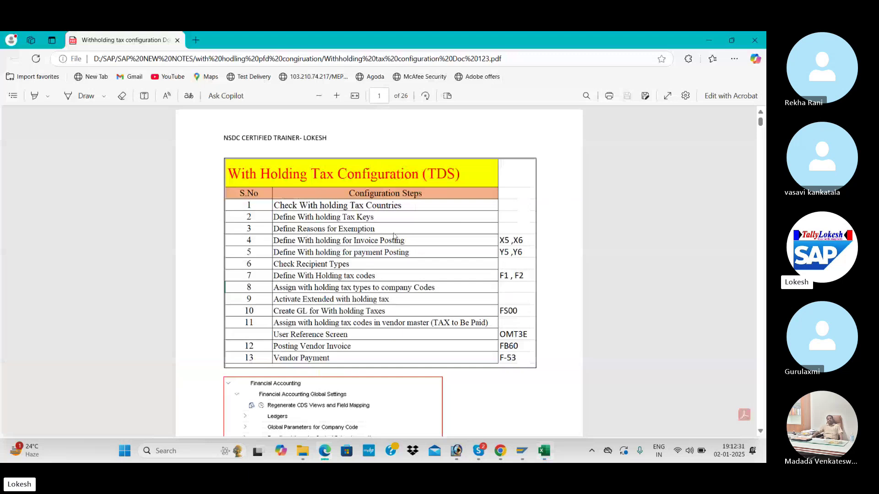
scroll(394, 235, down, 3)
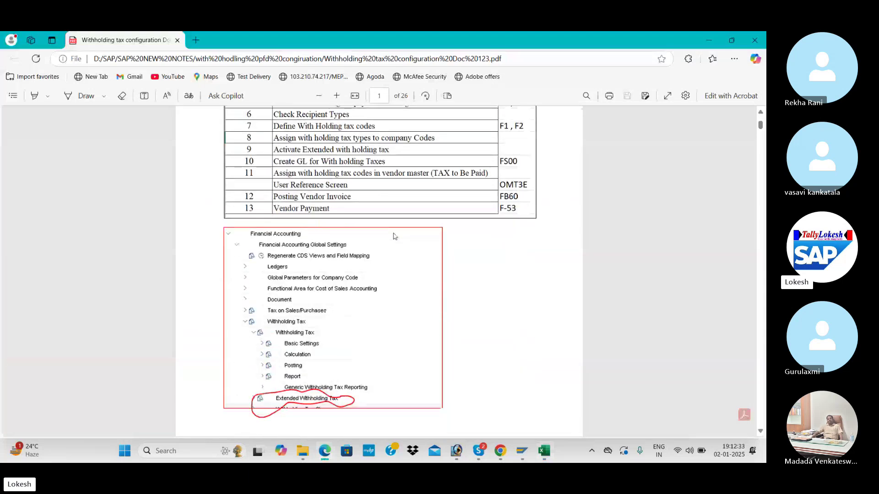
mouse_move(522, 453)
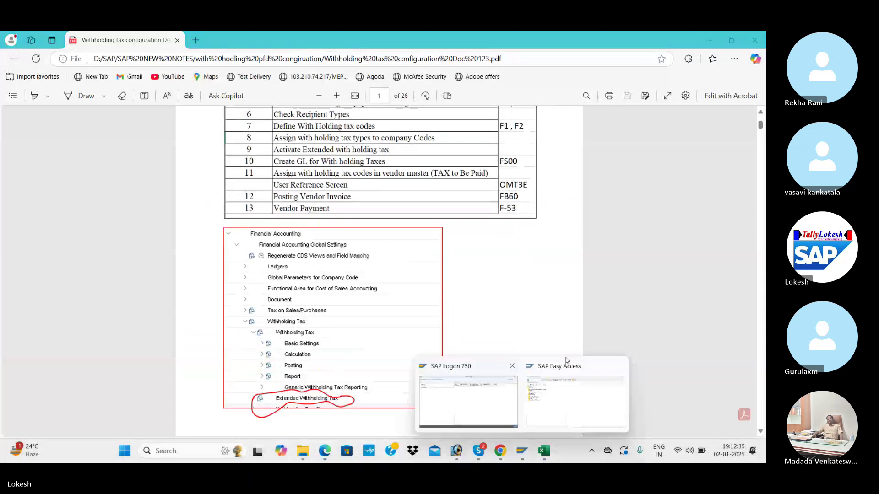
click(548, 401)
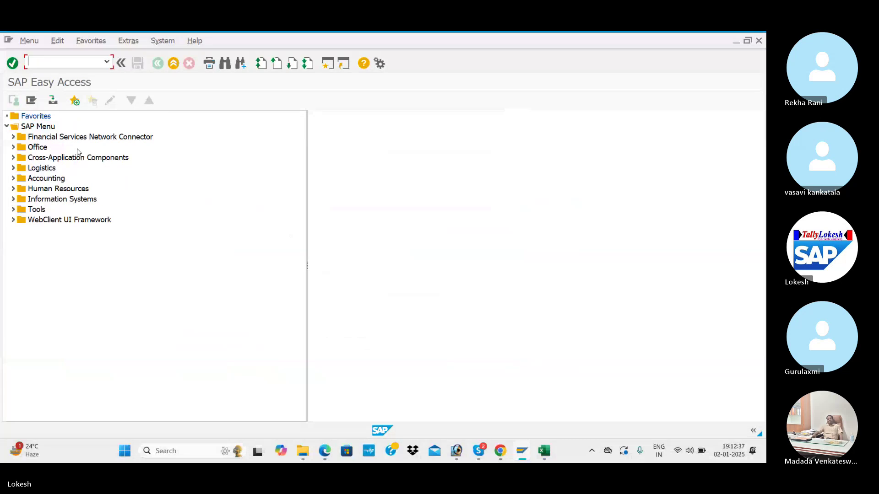
text(FS00)
key(Return)
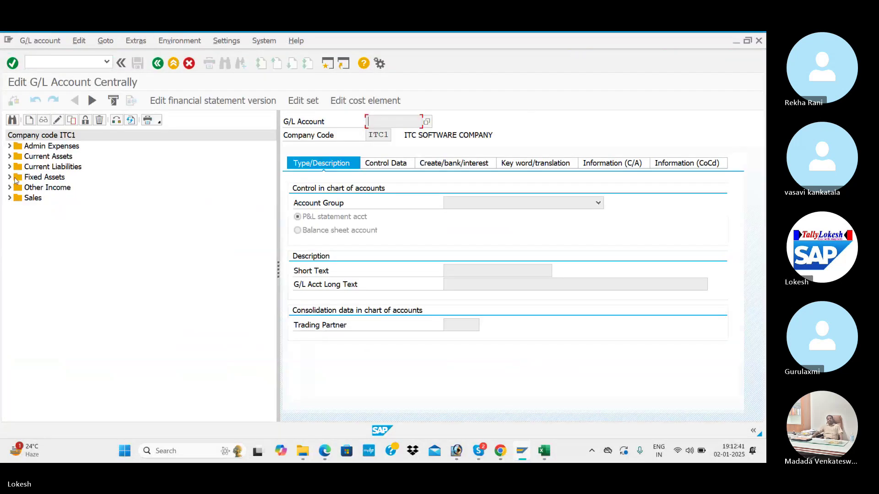
click(46, 65)
text(/N)
key(Return)
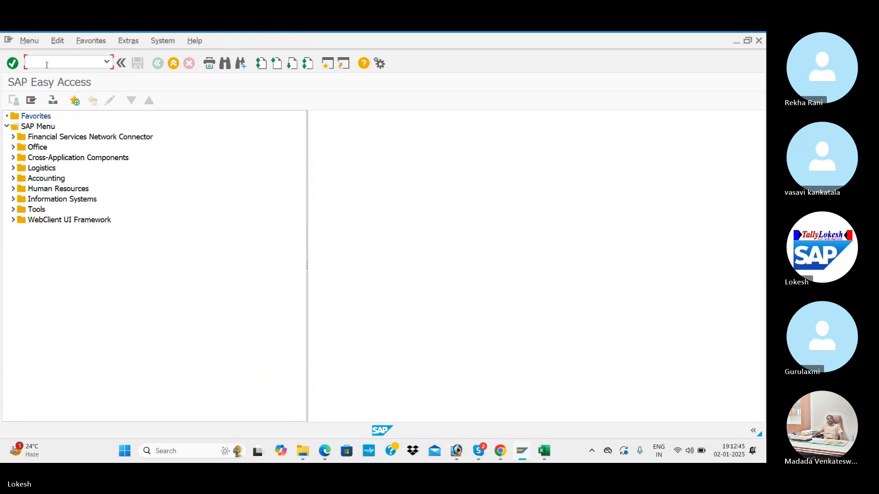
- Review the configuration step list and the menu path screenshot in the withholding tax PDF
key(alt+Tab)
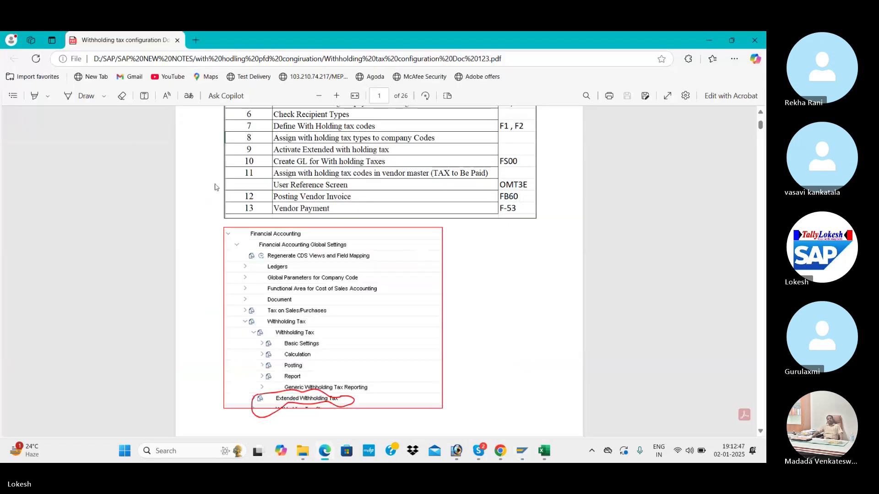
scroll(274, 234, up, 3)
scroll(274, 234, down, 7)
- Return to SAP Easy Access, run transaction SPRO and open the SAP Reference IMG
key(alt+Tab)
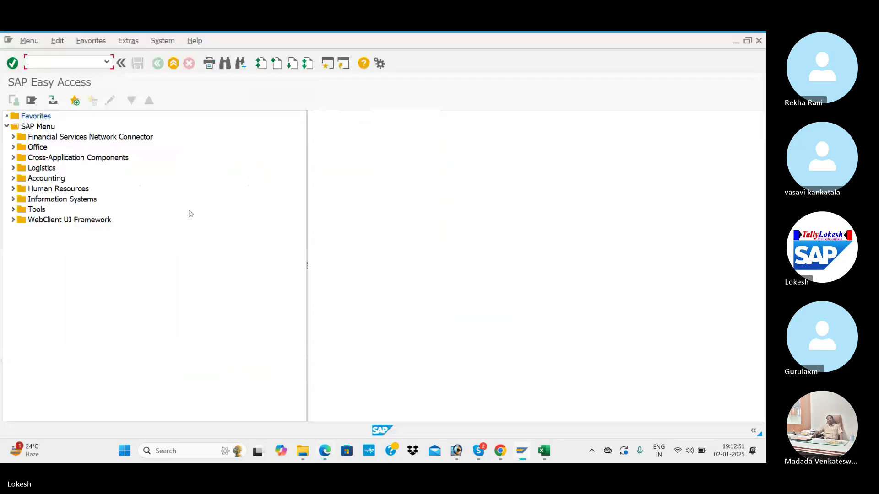
text(SPRO)
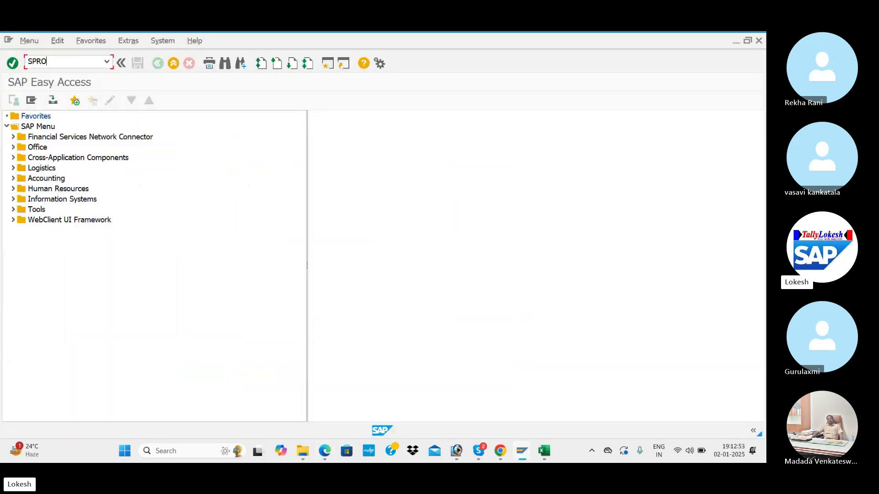
key(Return)
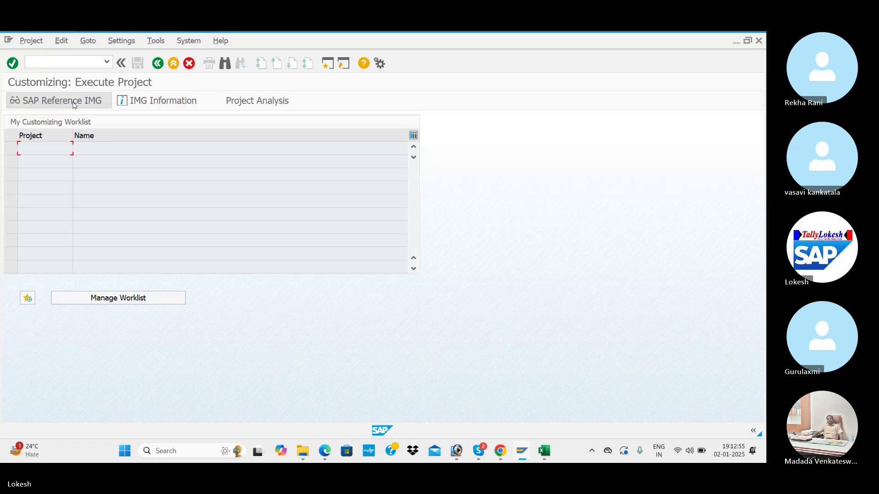
click(74, 103)
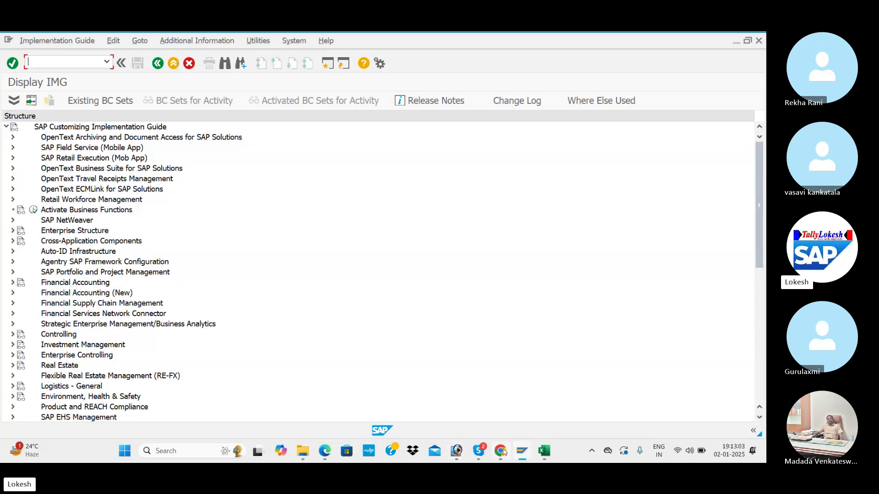
- Check the PDF for the path from Financial Accounting to Extended Withholding Tax and return to the SAP implementation guide
click(325, 452)
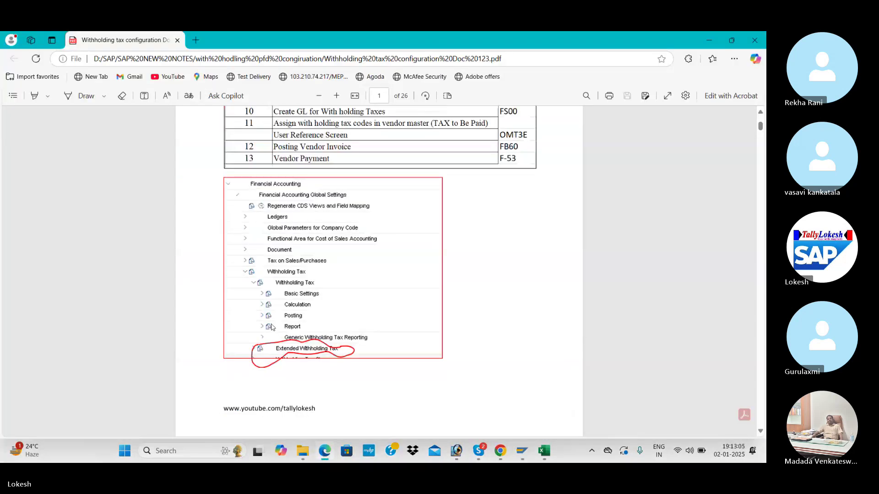
scroll(271, 327, up, 2)
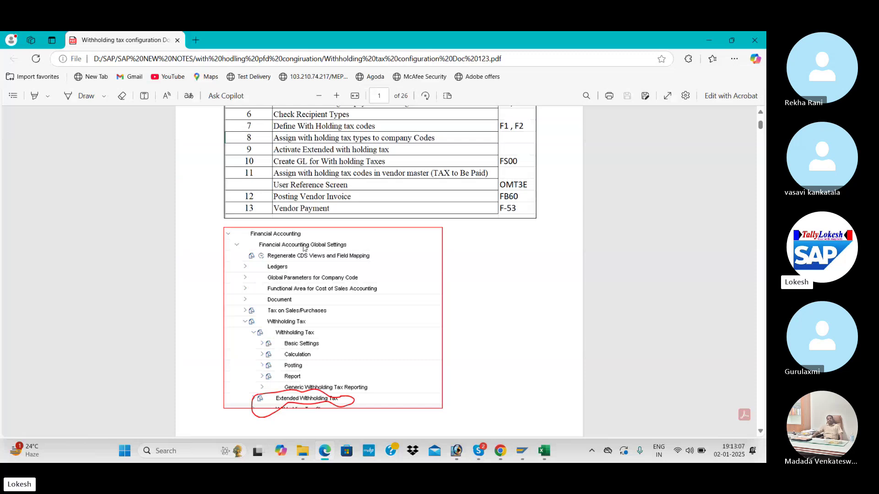
key(alt+Tab)
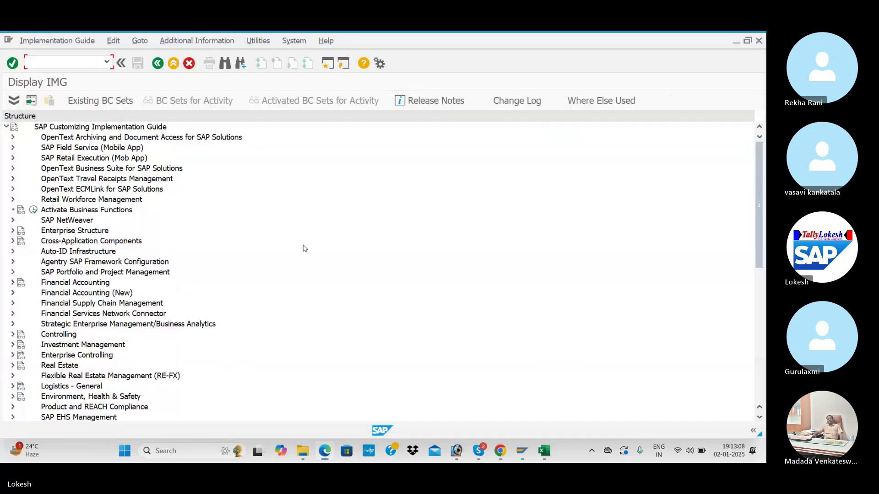
- Expand Financial Accounting (New) in the implementation guide and leave the older Financial Accounting node collapsed after viewing its contents
click(13, 293)
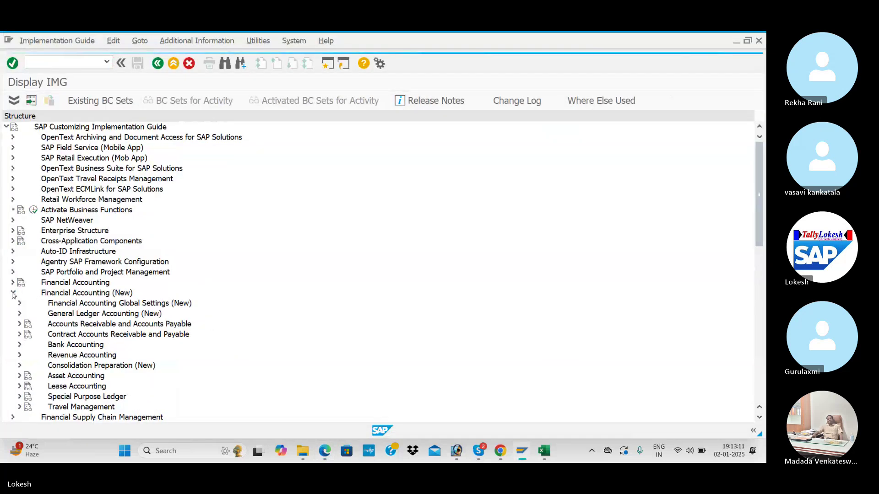
click(13, 283)
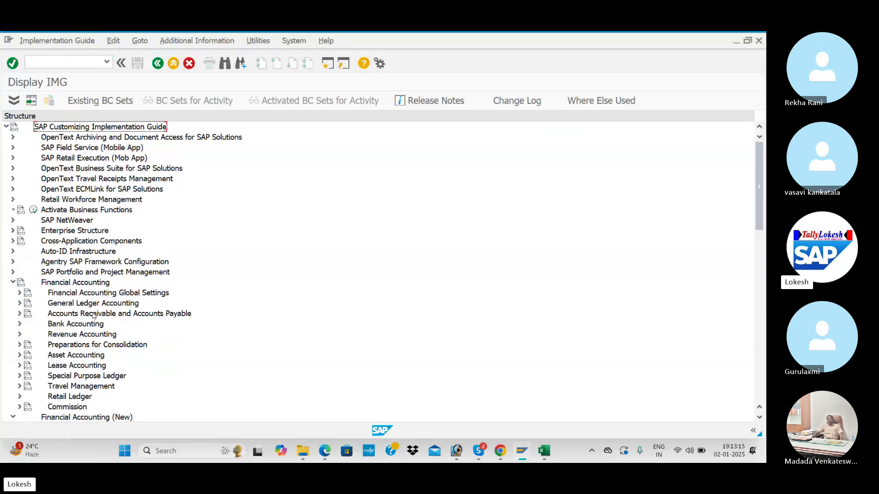
click(13, 283)
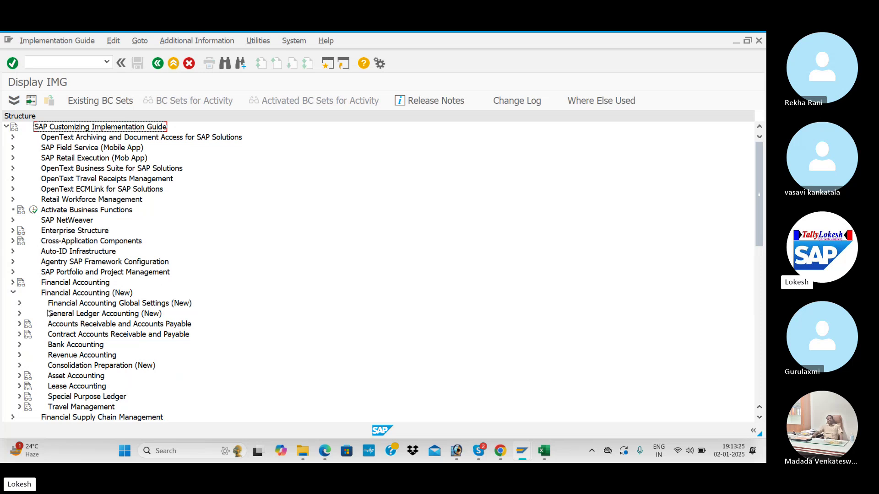
- Follow the path in the PDF to expand Financial Accounting Global Settings (New) and its Withholding Tax node in the SAP implementation guide
key(alt+Tab)
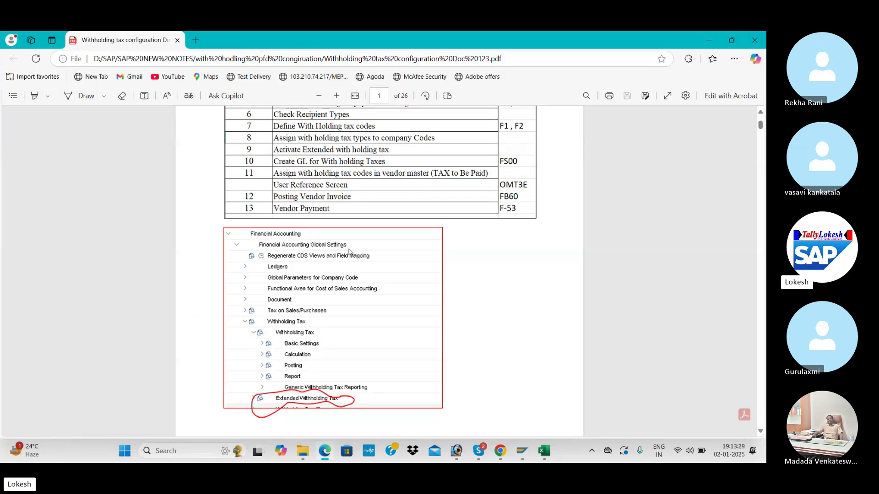
key(alt+Tab)
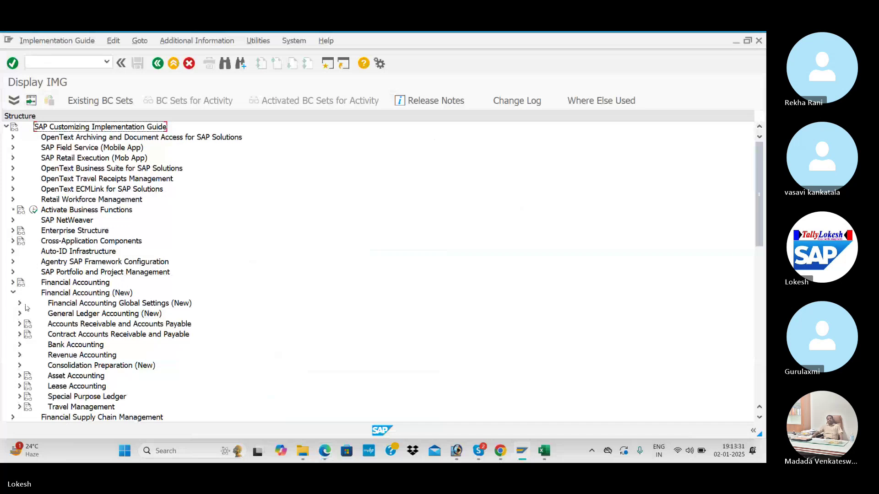
click(19, 304)
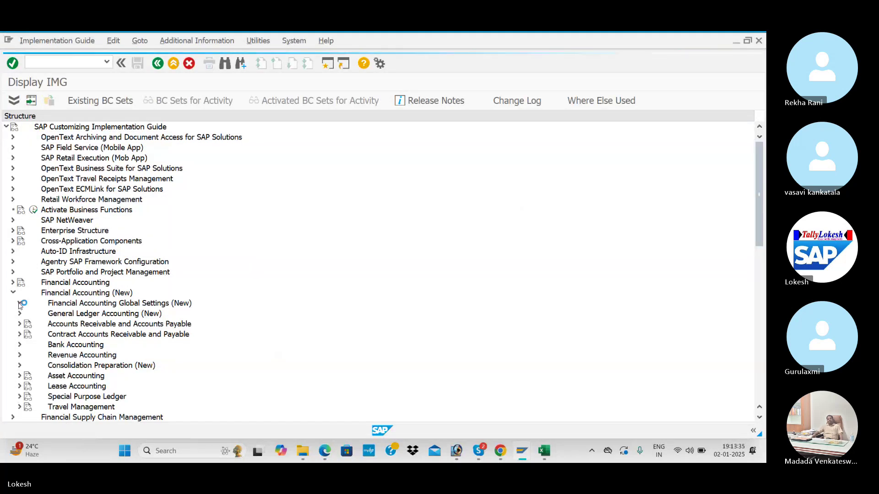
key(alt+Tab)
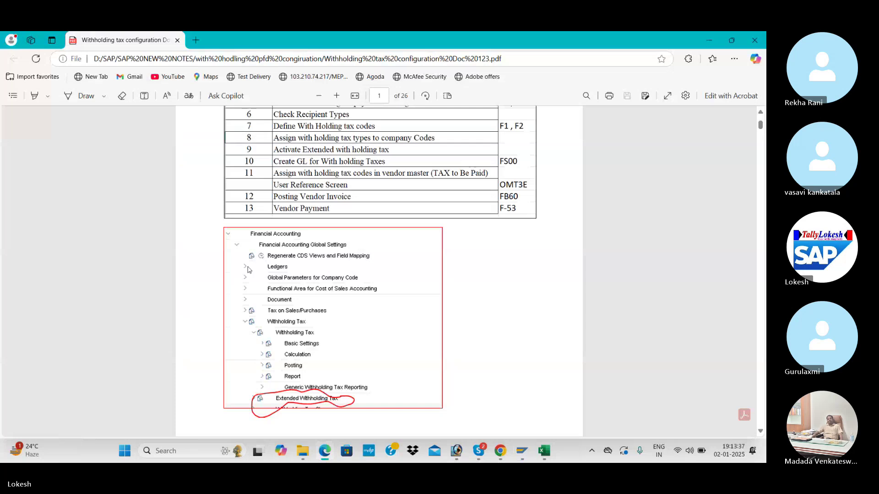
key(alt+Tab)
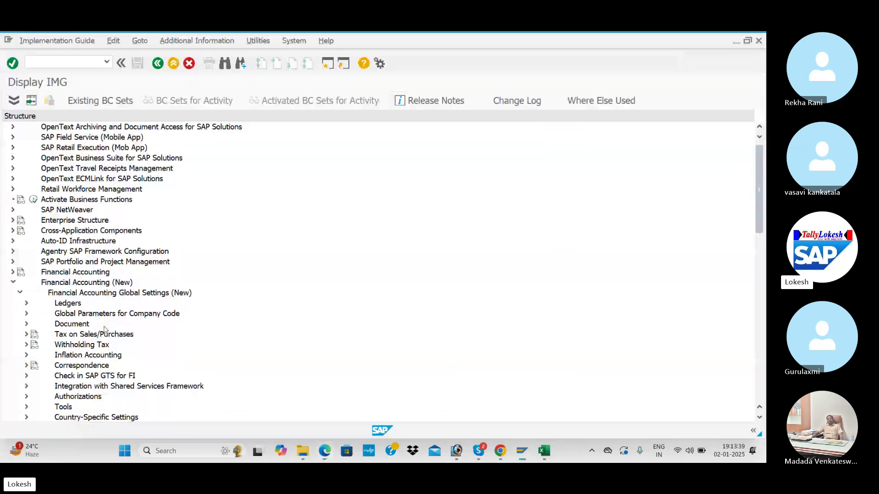
scroll(28, 300, down, 2)
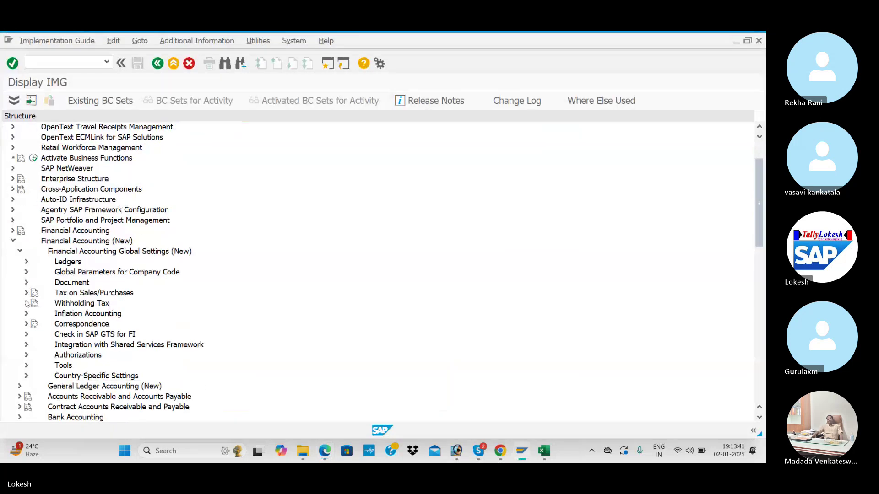
click(26, 303)
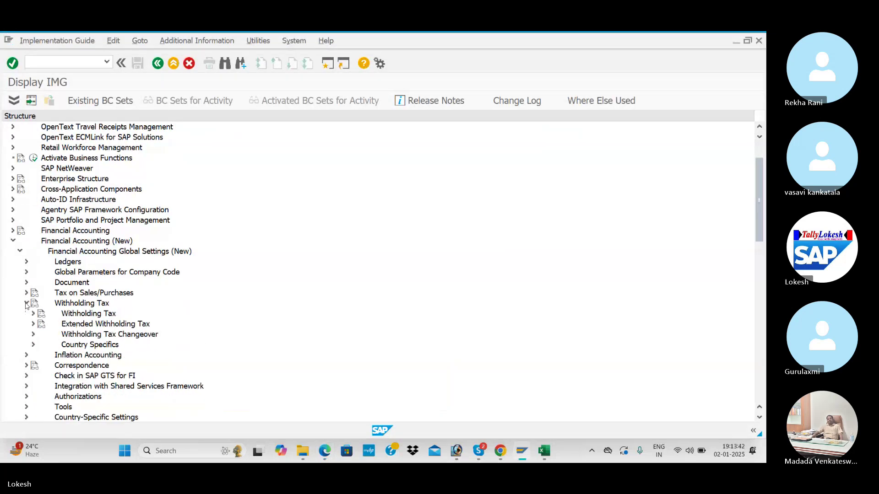
- Expand Extended Withholding Tax and its Basic Settings node in the implementation guide
click(34, 325)
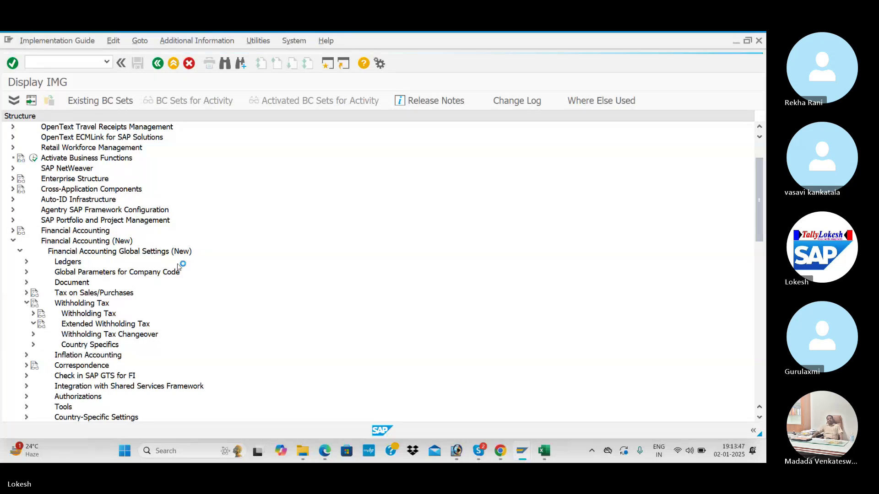
scroll(210, 265, down, 3)
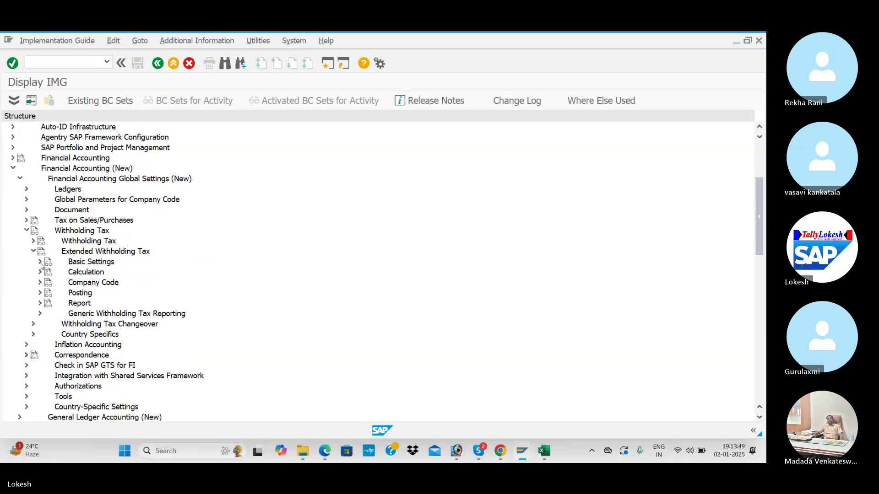
click(40, 262)
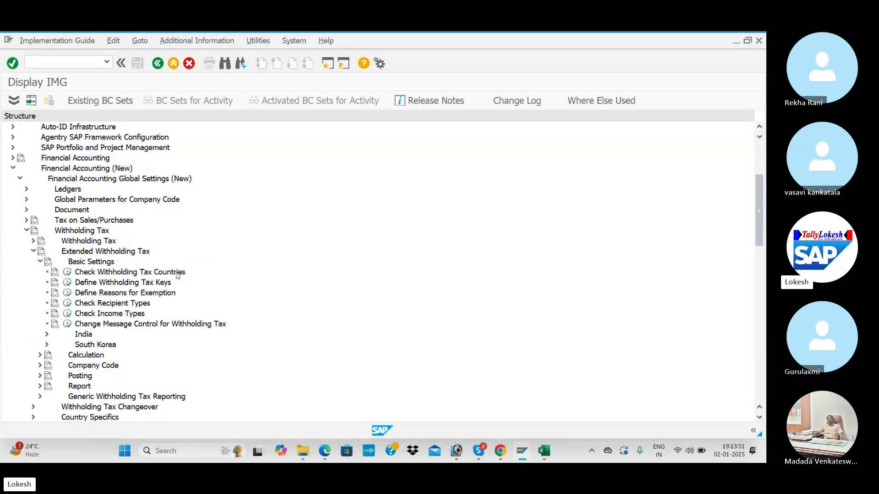
- Check the Basic Settings activities and the withholding tax countries example in the PDF, and return to the SAP implementation guide
key(alt+Tab)
scroll(328, 218, down, 4)
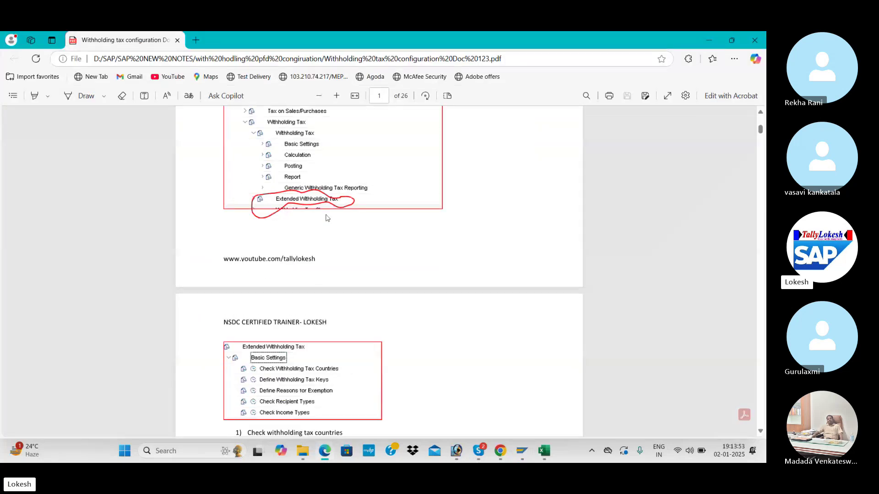
scroll(327, 218, down, 3)
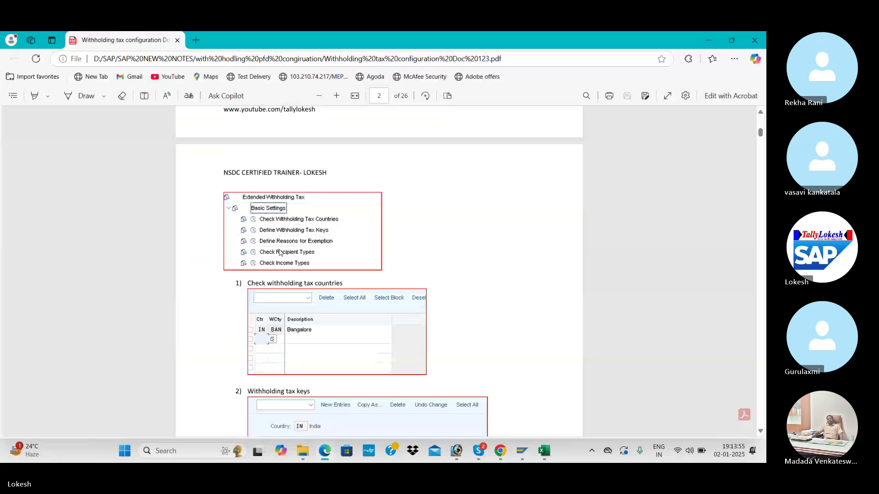
key(alt+Tab)
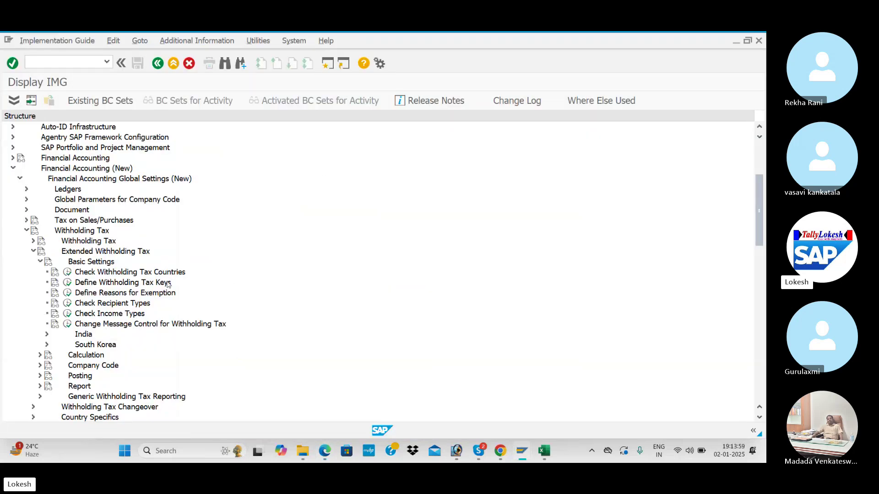
- Open Check Withholding Tax Countries and start a new entry with country IN and withholding country key HY1
click(67, 272)
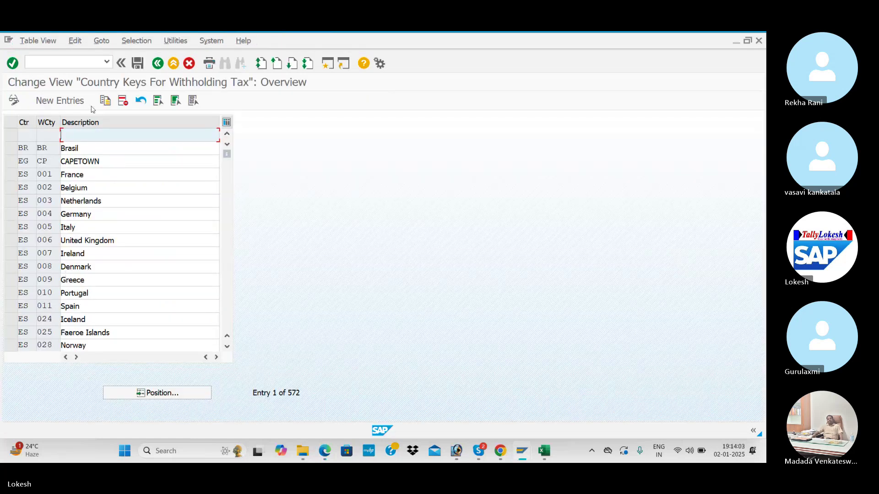
click(83, 108)
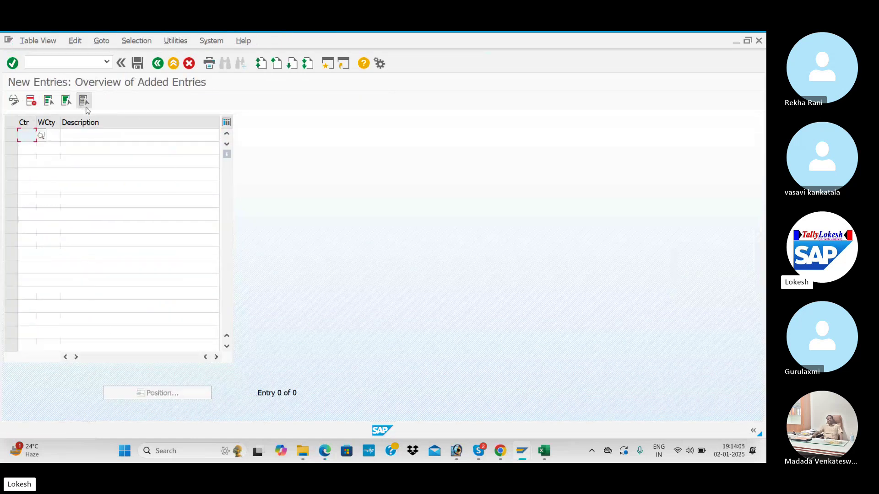
text(IN)
key(Tab)
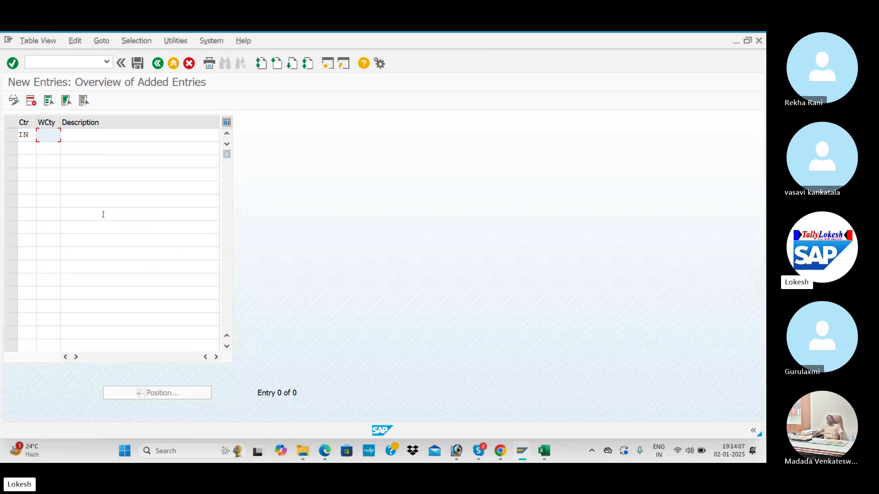
key(BackSpace)
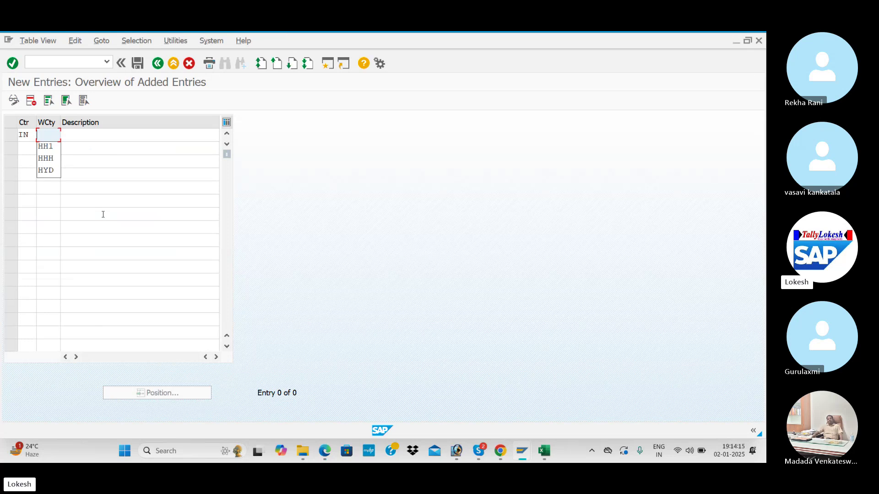
text(H11)
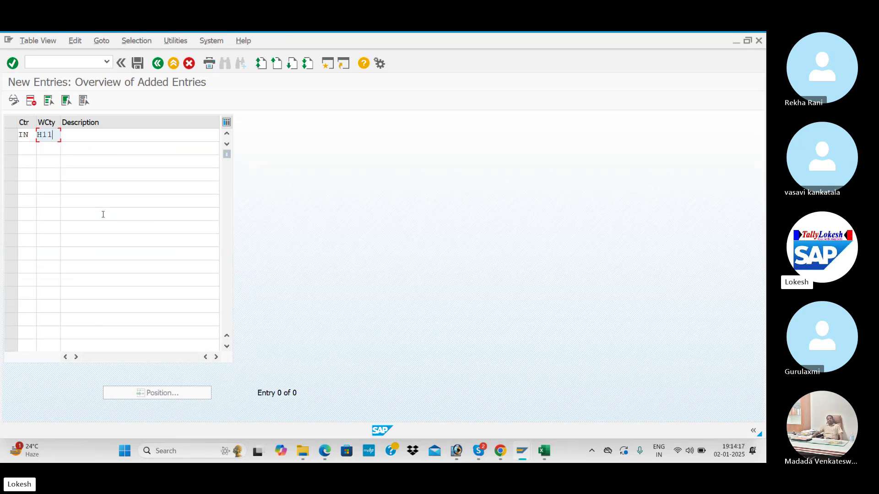
key(BackSpace)
key(BackSpace)
text(Y1)
key(Tab)
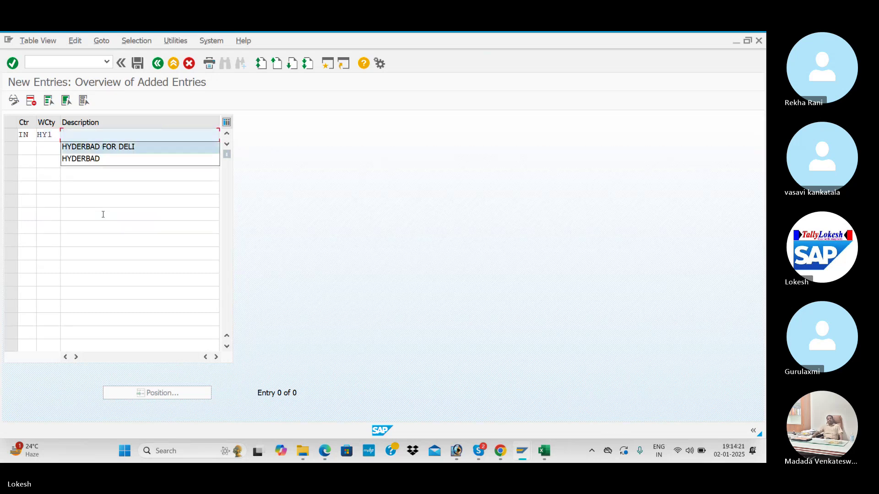
- Give the new country key entry the description HYDERBAD FOR ITC1 and try to confirm it
key(Down)
key(Tab)
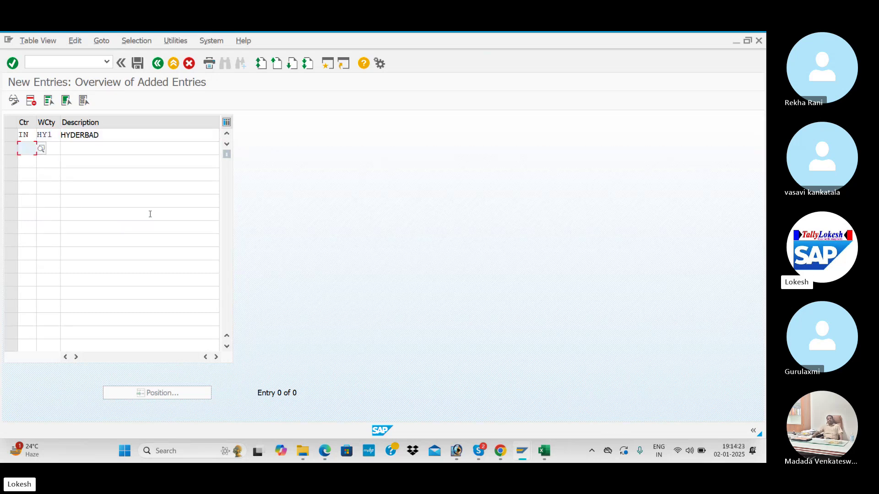
click(145, 133)
text(FOR )
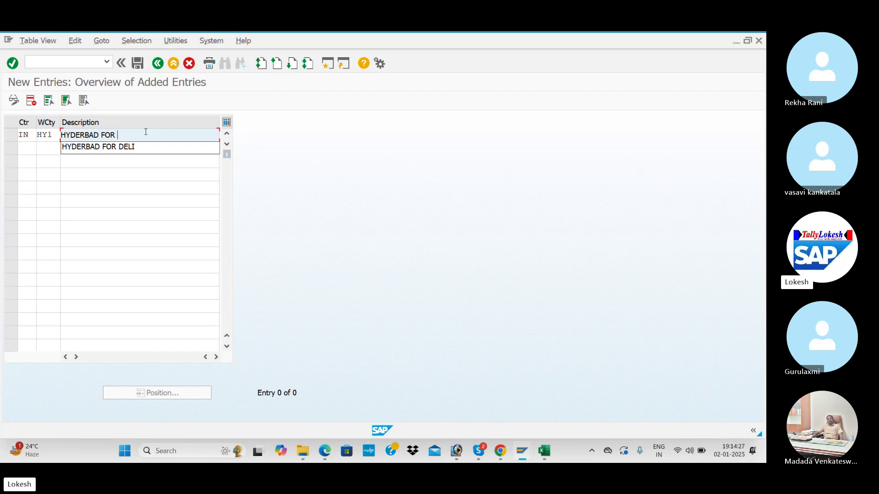
text(ITC1)
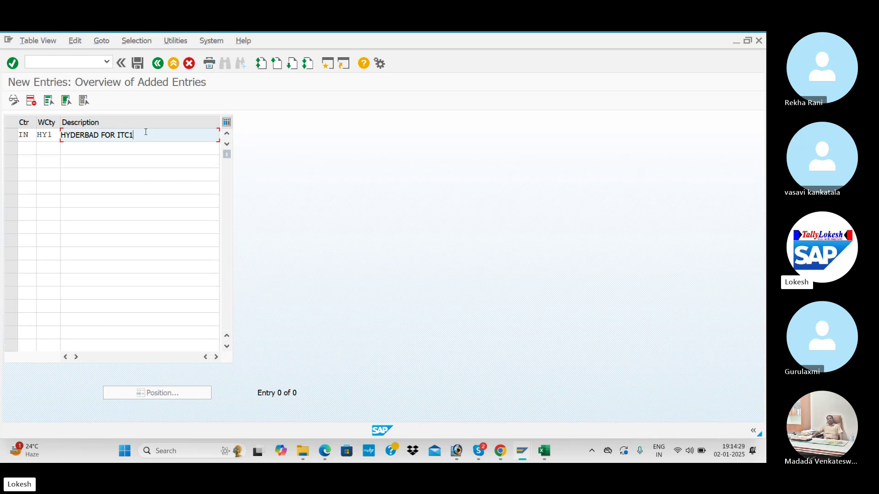
key(Tab)
key(Return)
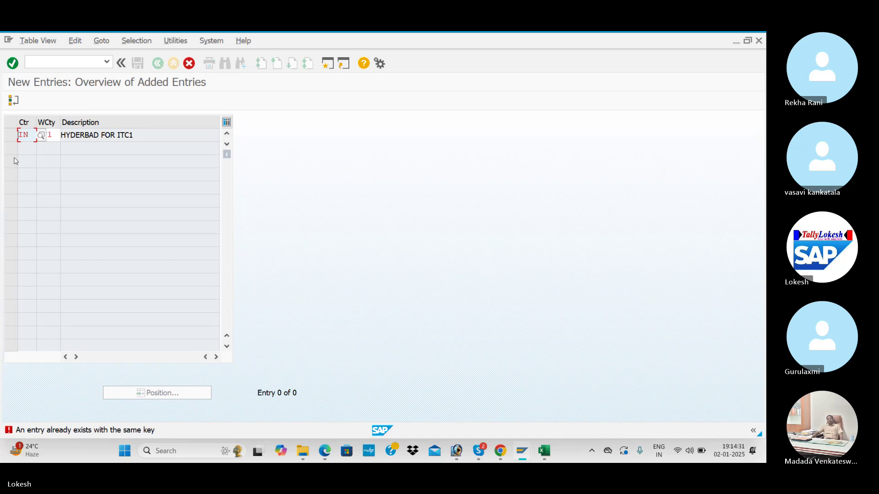
- Set the new entry's withholding country key to HY8 and confirm the entry
click(55, 135)
text(HY8)
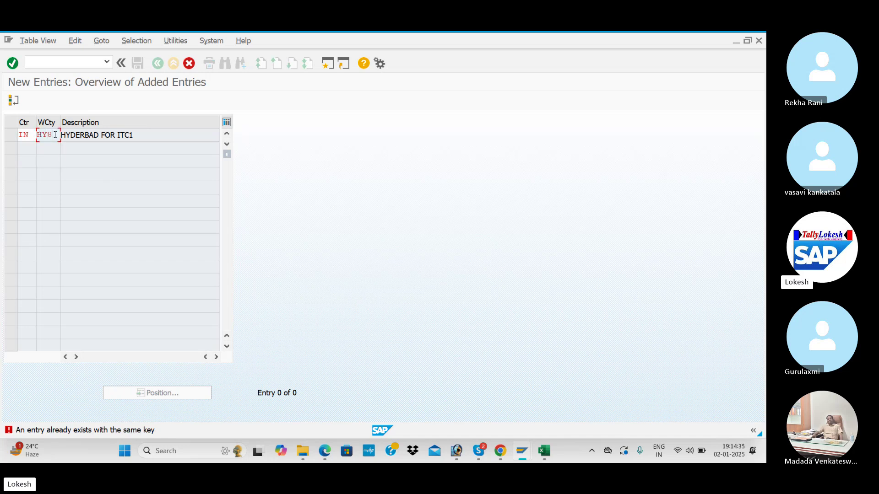
key(Return)
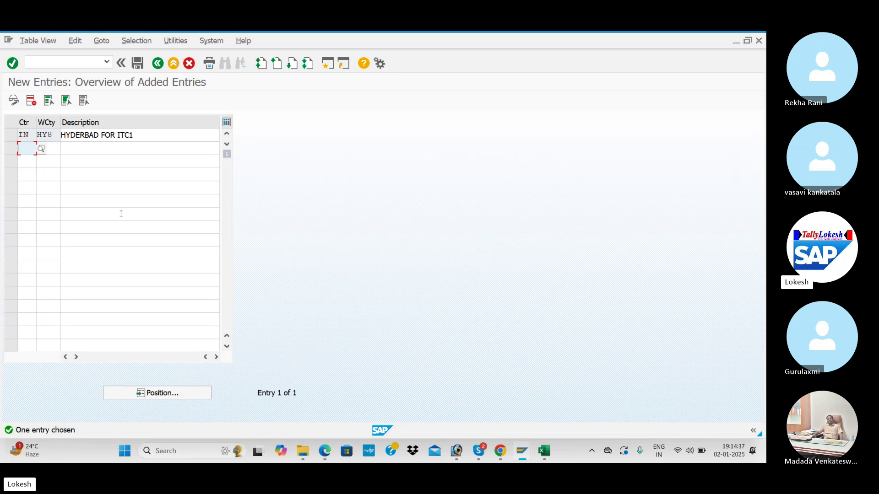
- Save the entry under a new customizing request described WITH HOLDING CONFIGURATION FOR ITC1 and return to the implementation guide
click(137, 66)
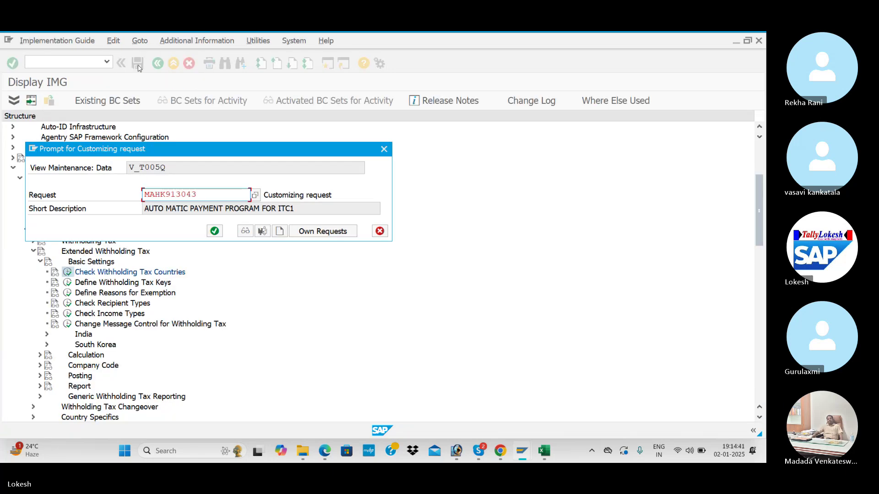
click(279, 232)
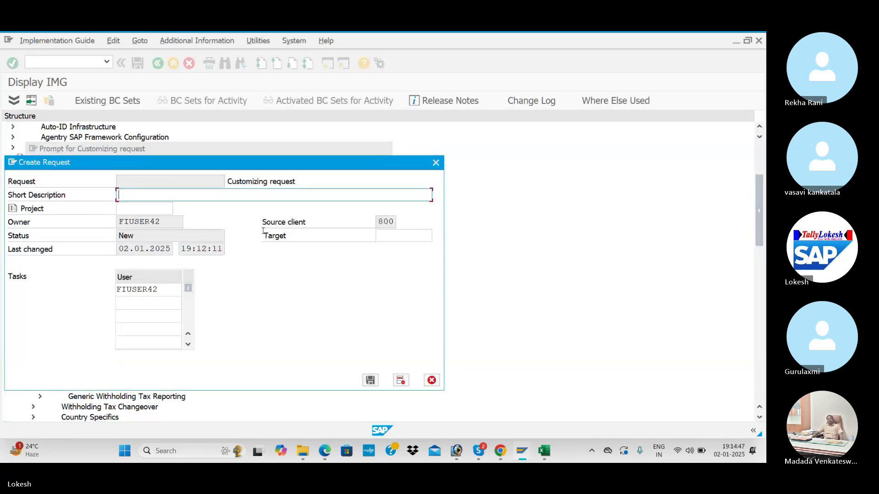
text(WITH HOLDING )
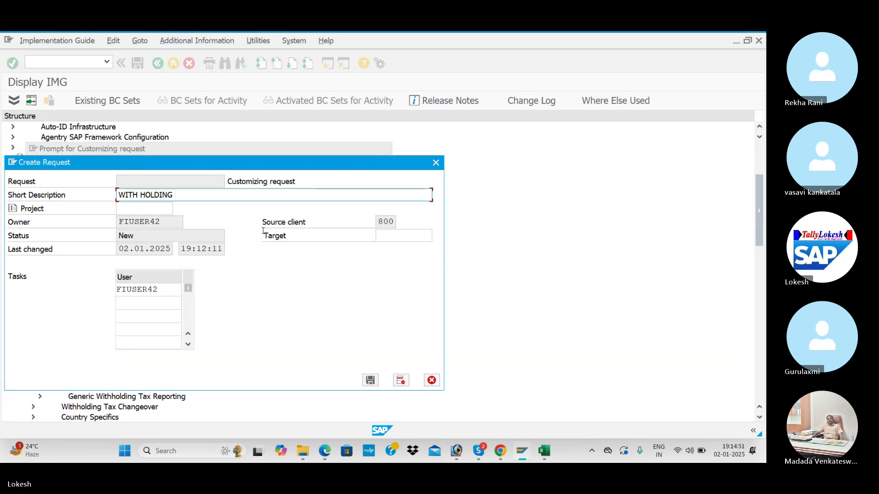
text(CONFIGURATION FOR ITE)
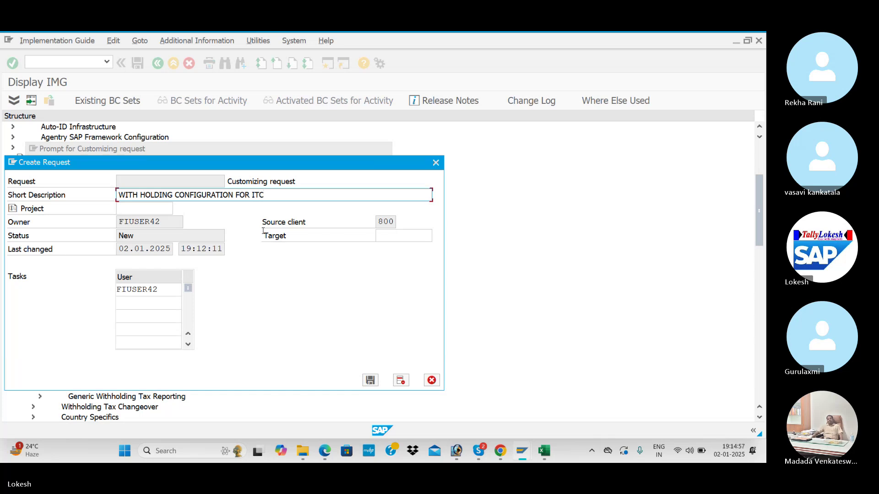
click(372, 380)
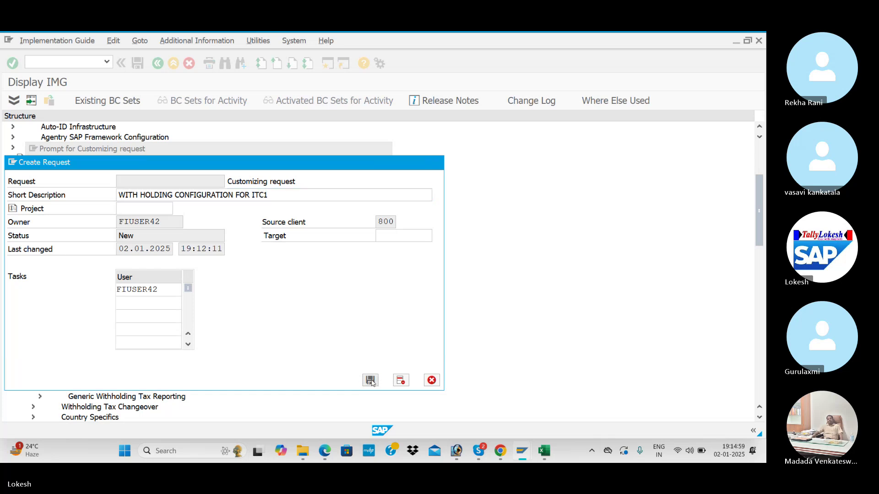
click(214, 232)
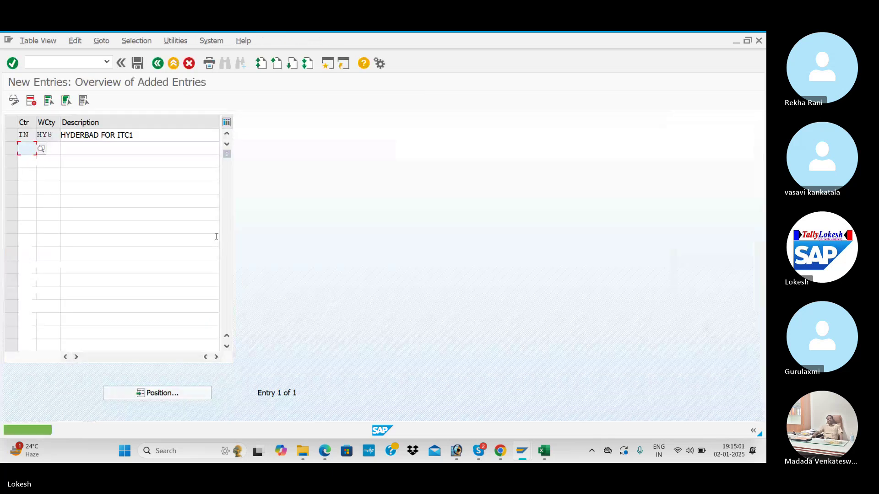
click(157, 64)
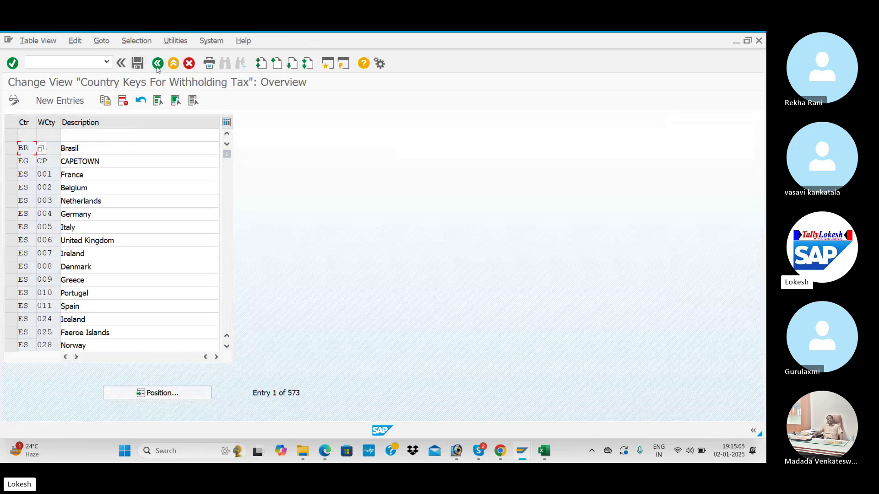
click(157, 66)
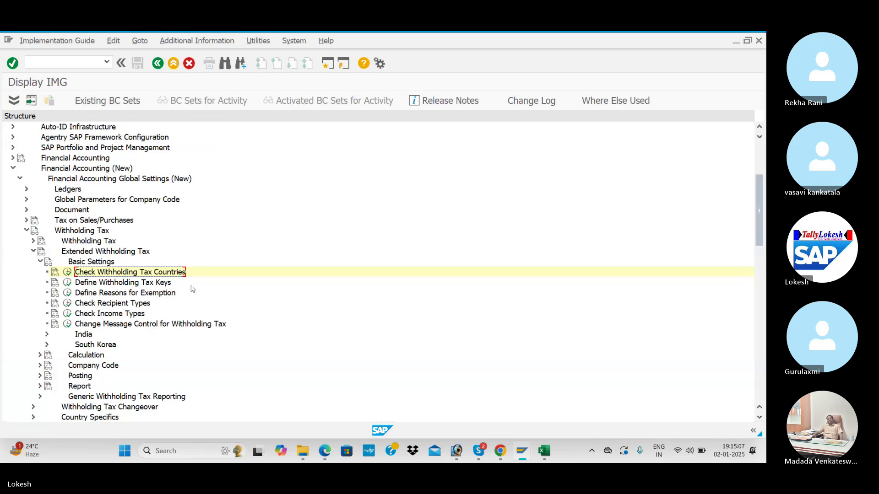
- Switch to the Excel step sheet and record HY8 beside the Check With holding Tax Countries step
key(alt+Tab)
key(alt+Tab)
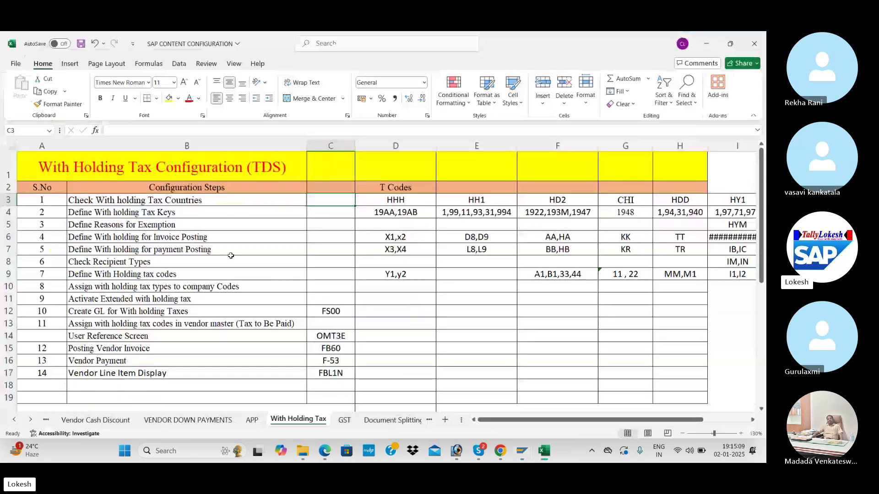
text(HY8)
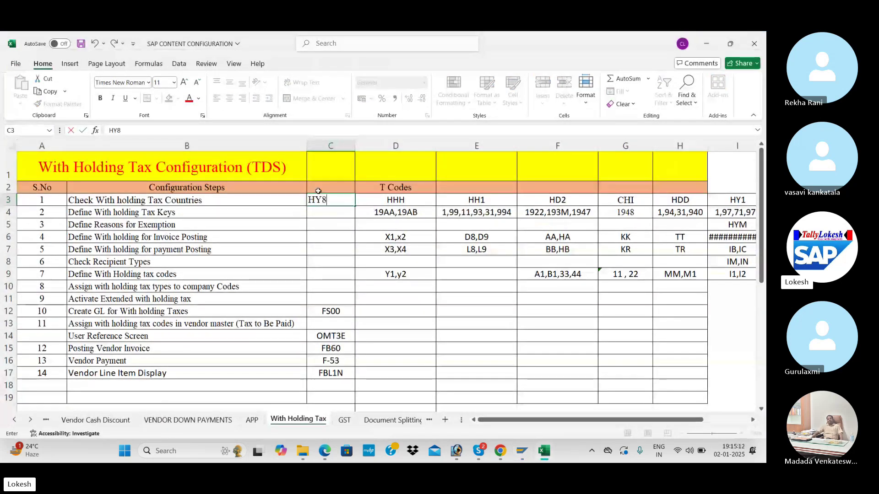
key(Return)
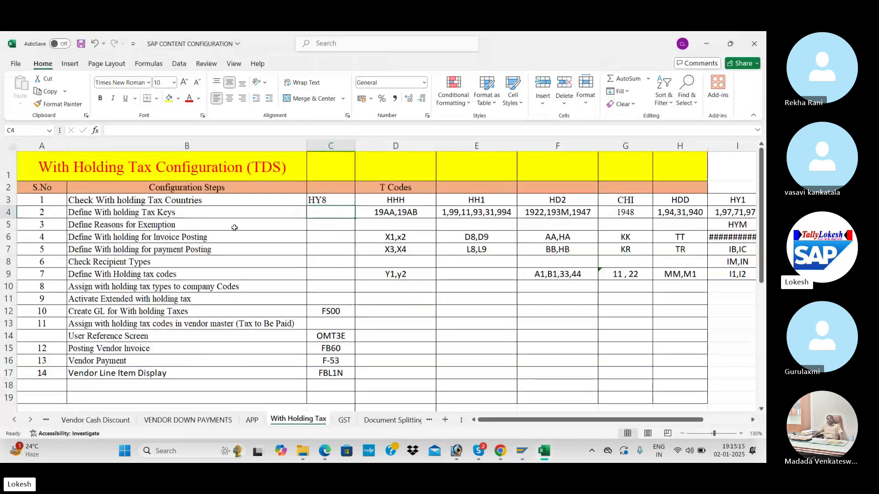
- Switch back to SAP and open Define Withholding Tax Keys with country key IN as the work area
key(alt+Tab)
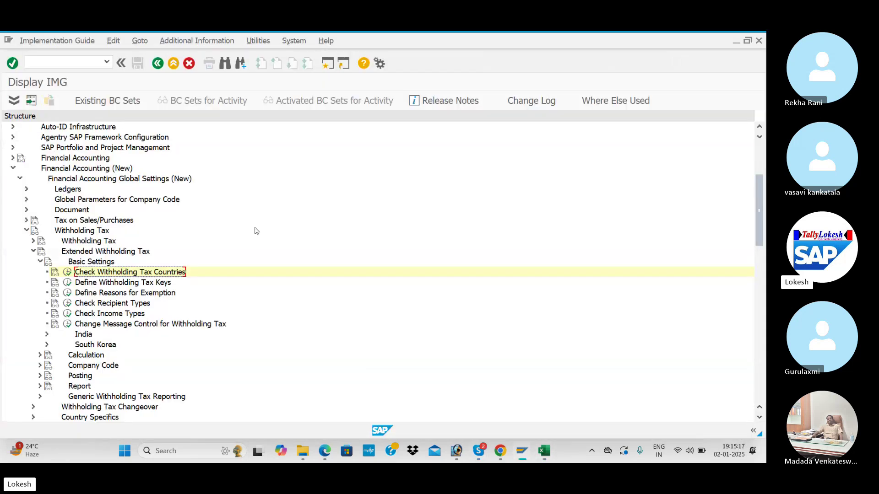
click(69, 284)
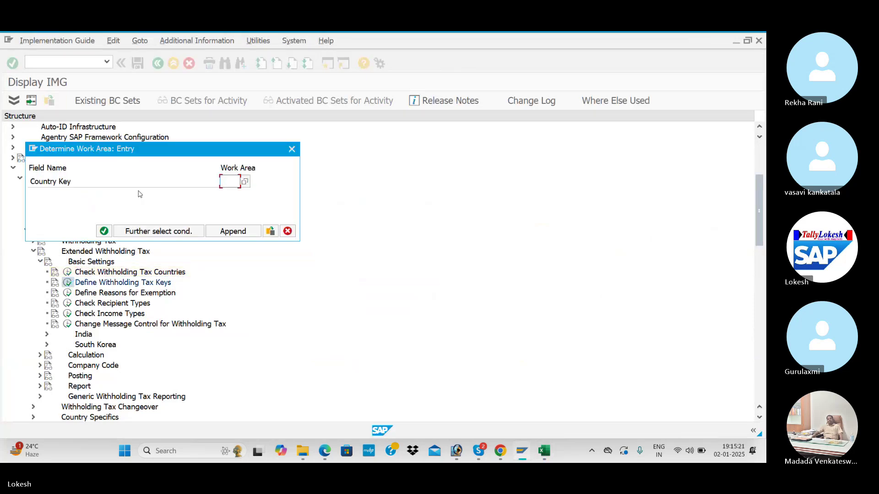
text(I)
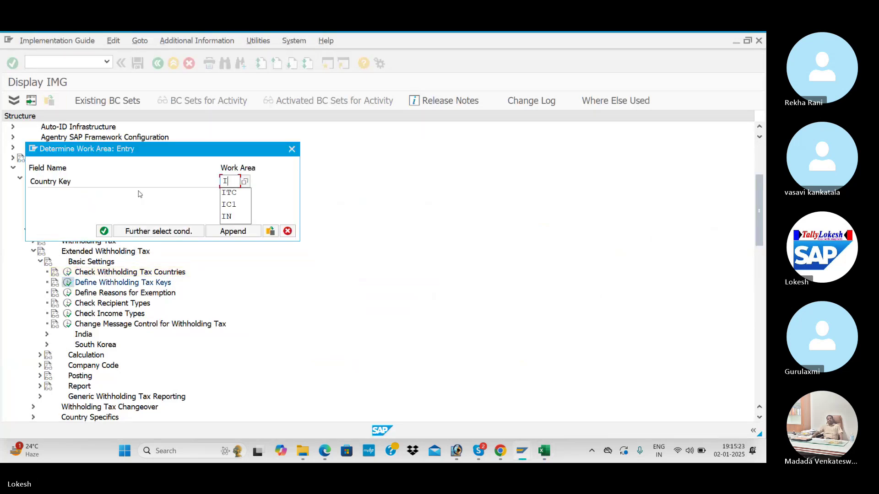
text(N)
key(Return)
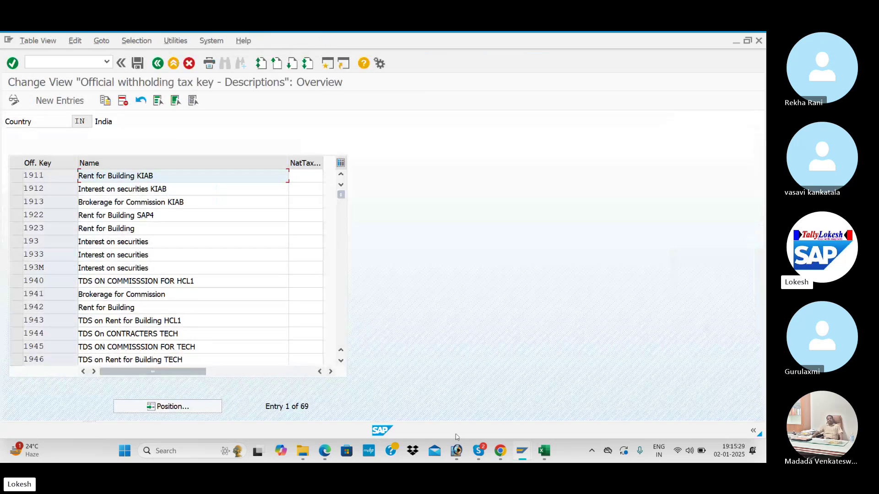
- Switch to Chrome, search for "tds rates for ay 2024-25" in a new tab and open ClearTax's TDS rate chart
click(500, 451)
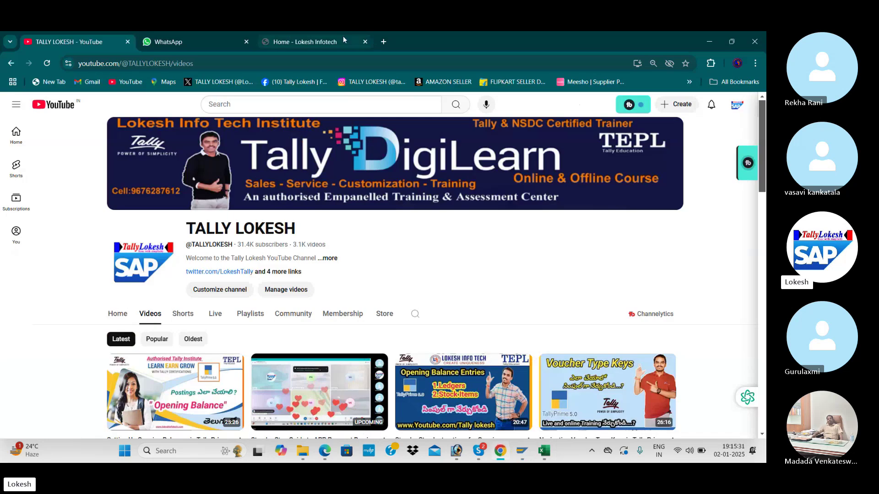
click(335, 43)
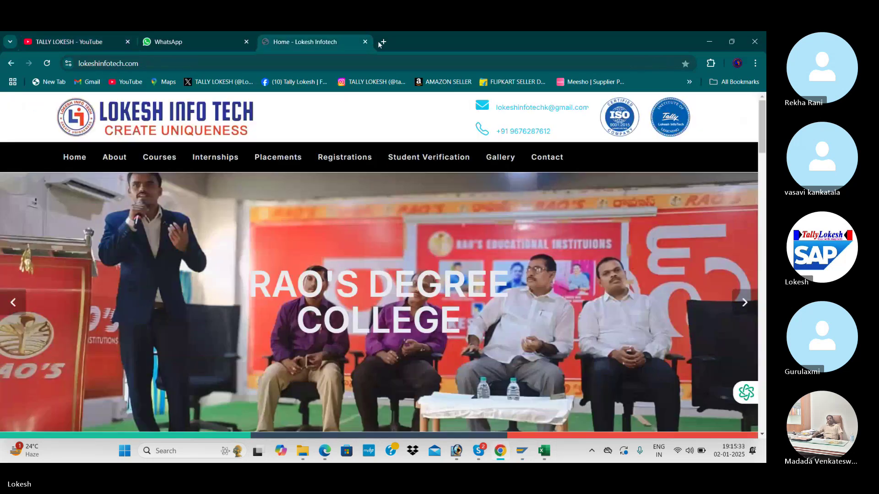
click(382, 42)
text(TDS)
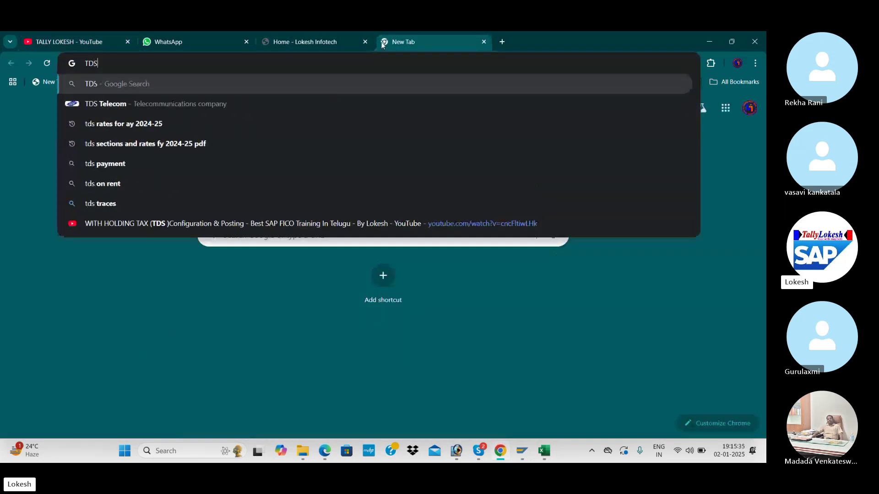
key(Down)
key(Down)
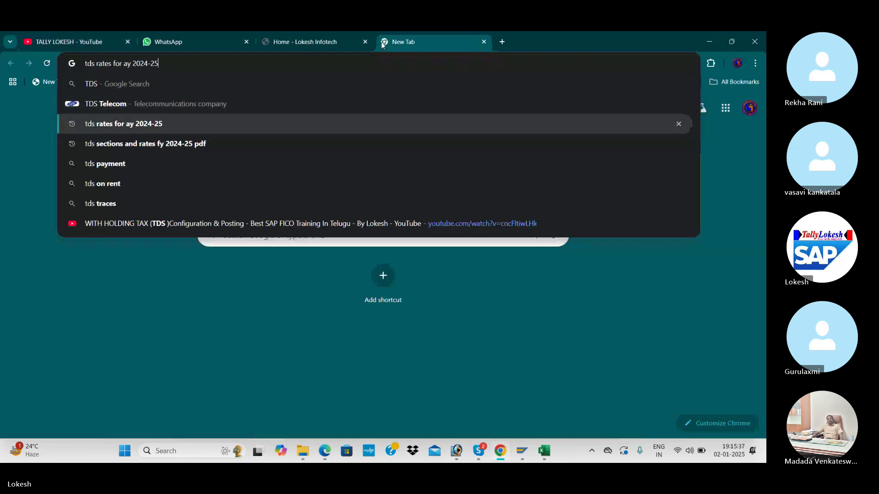
key(Return)
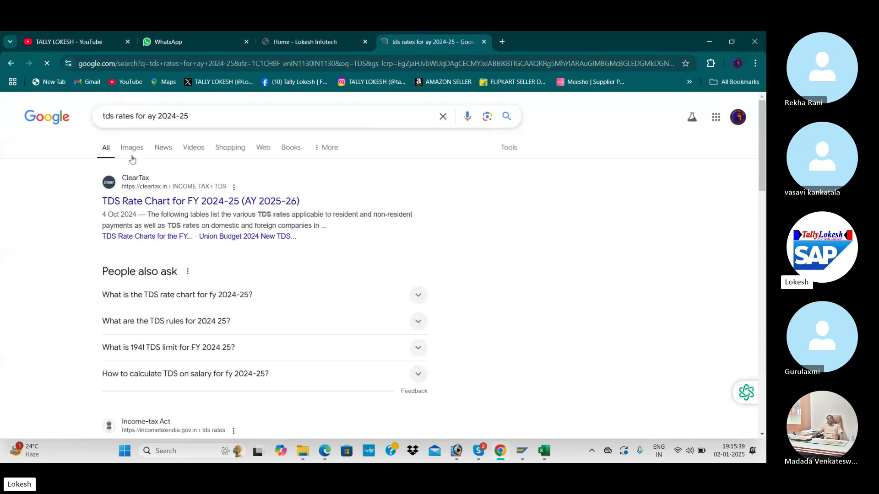
click(165, 203)
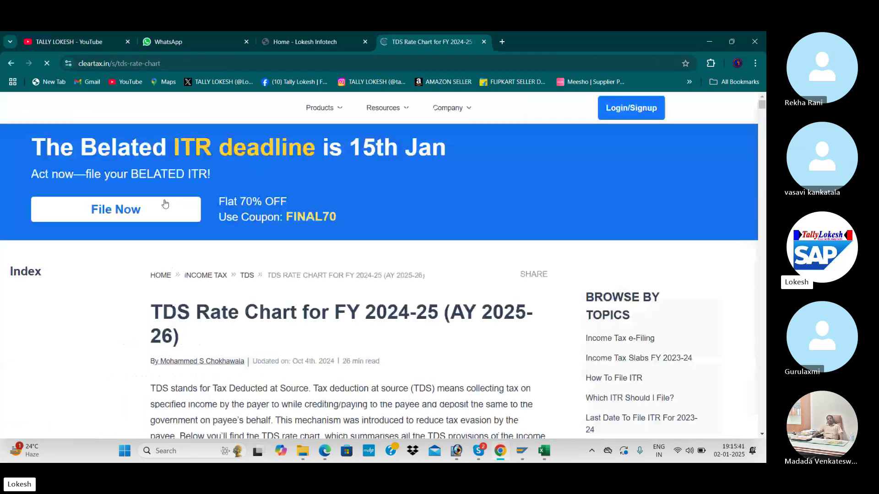
- Examine the ClearTax rate chart's sections, natures of transaction, threshold limits and TDS rates from section 192 through 194J
scroll(231, 202, down, 3)
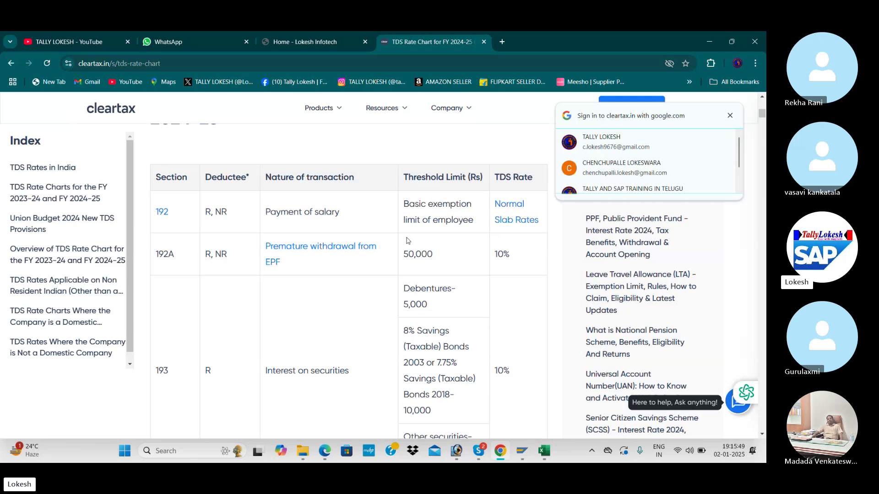
scroll(407, 240, down, 1)
scroll(354, 228, down, 2)
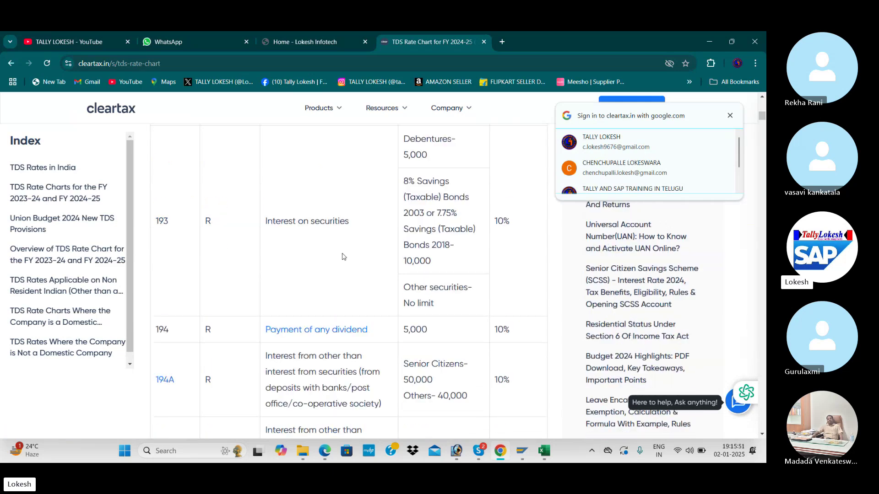
scroll(406, 231, down, 2)
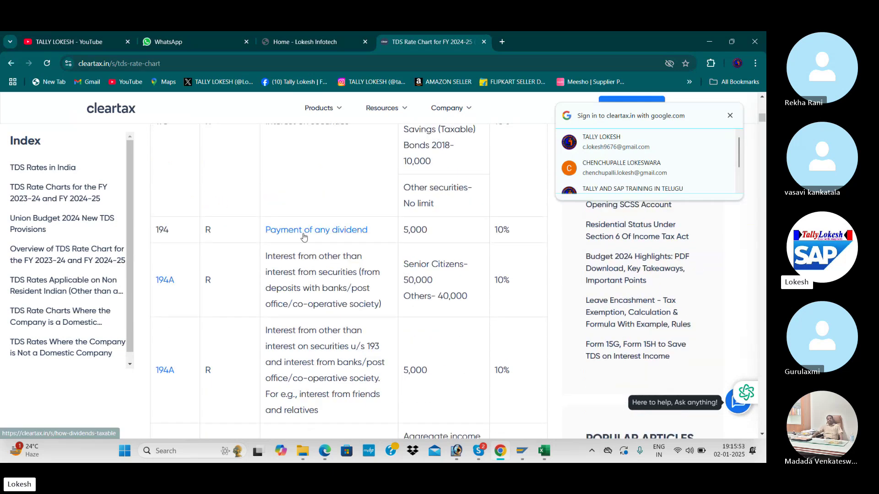
scroll(280, 247, down, 1)
scroll(173, 246, down, 2)
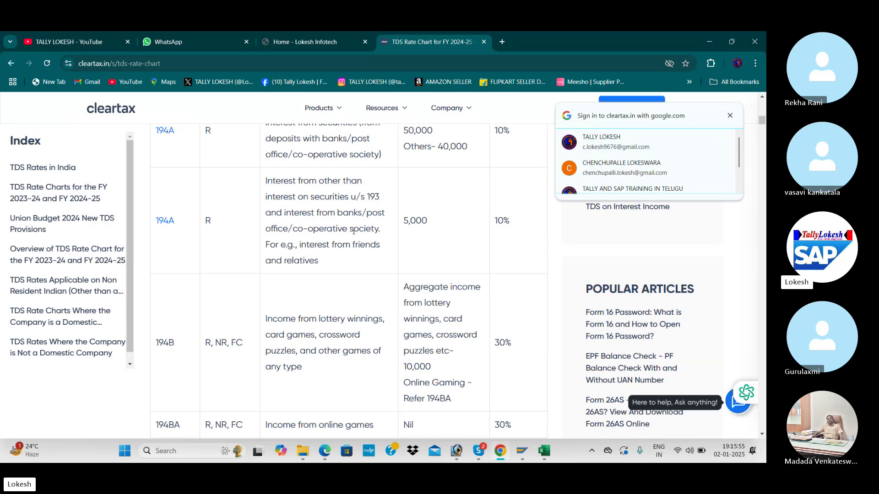
scroll(353, 228, down, 4)
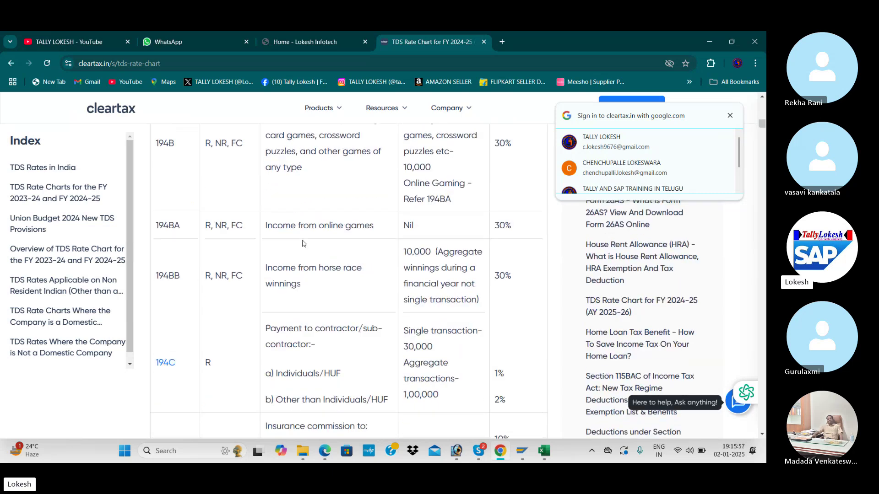
scroll(302, 244, down, 1)
scroll(301, 245, down, 3)
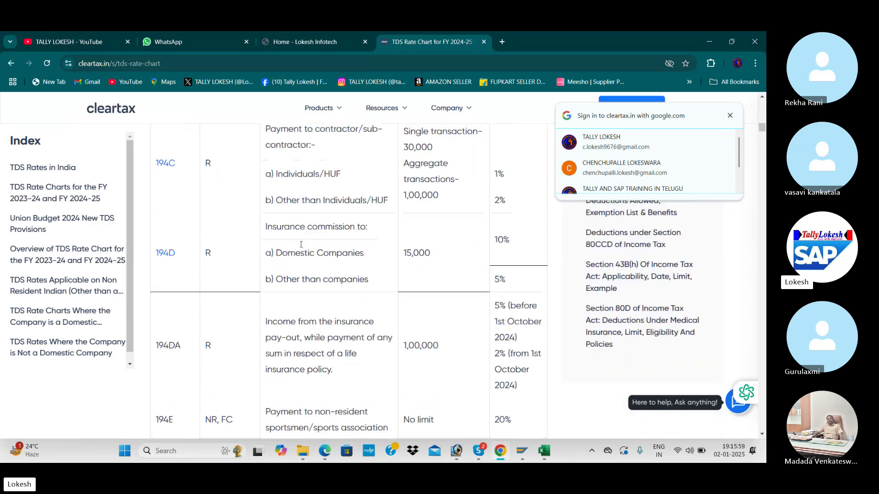
scroll(301, 245, up, 1)
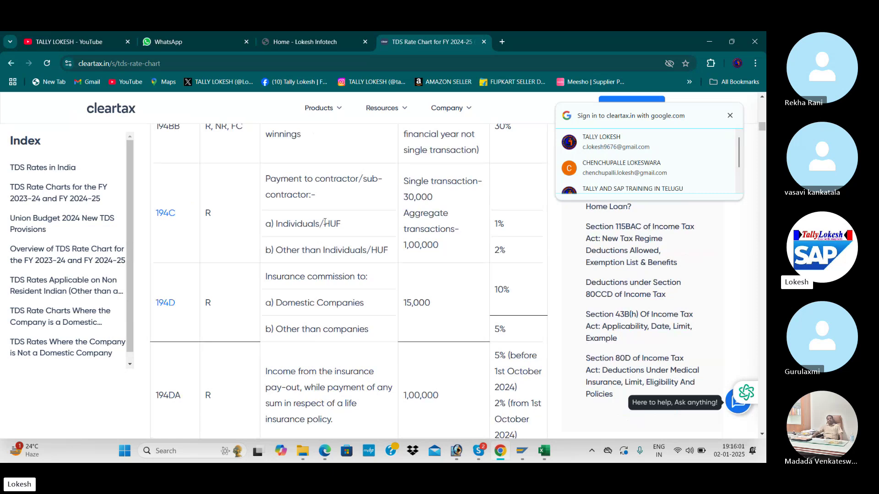
scroll(325, 223, down, 3)
scroll(205, 275, down, 3)
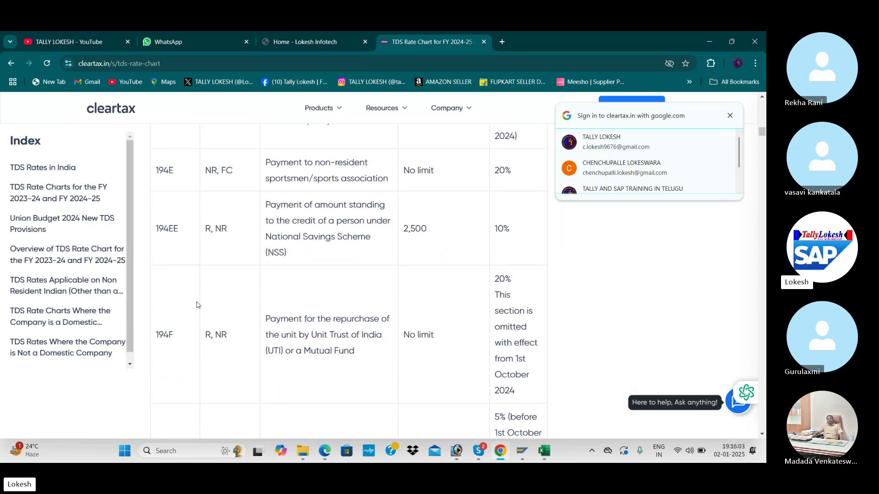
scroll(401, 333, down, 2)
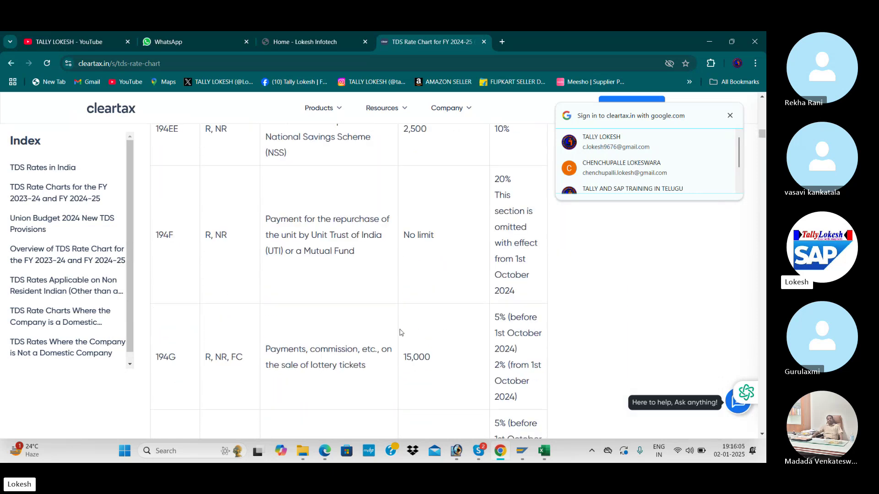
scroll(401, 332, down, 2)
scroll(418, 310, down, 3)
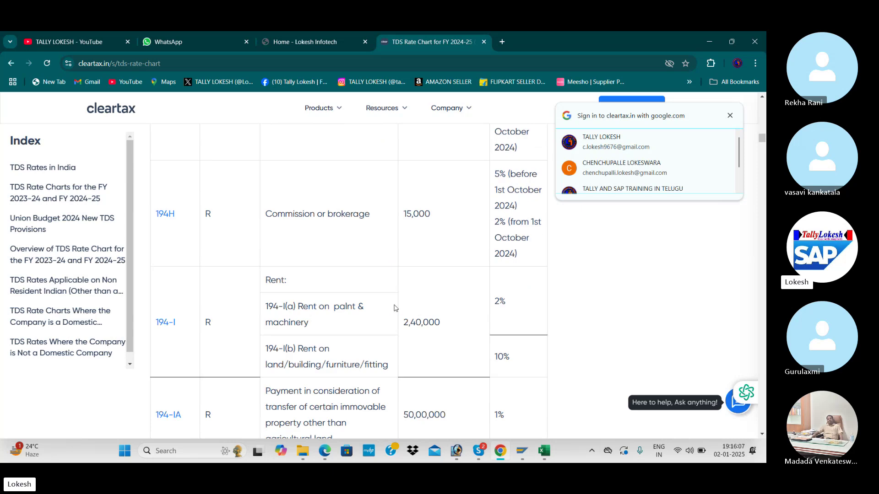
scroll(394, 308, down, 2)
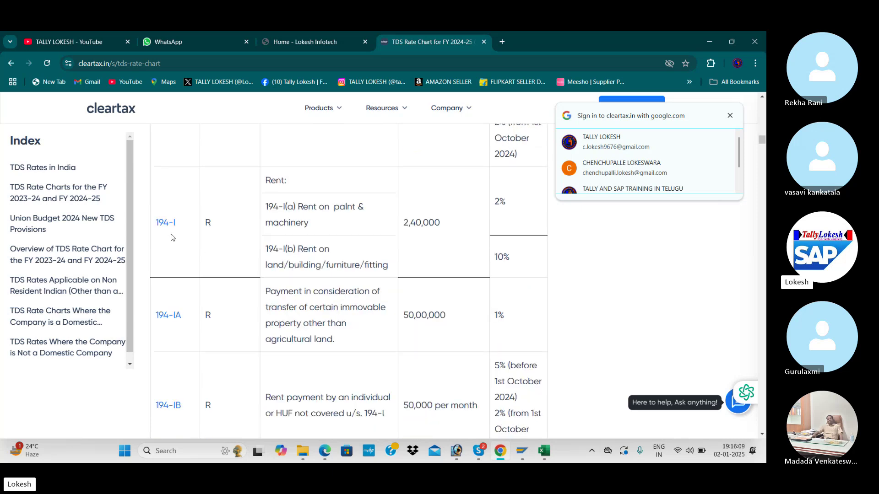
scroll(362, 212, down, 2)
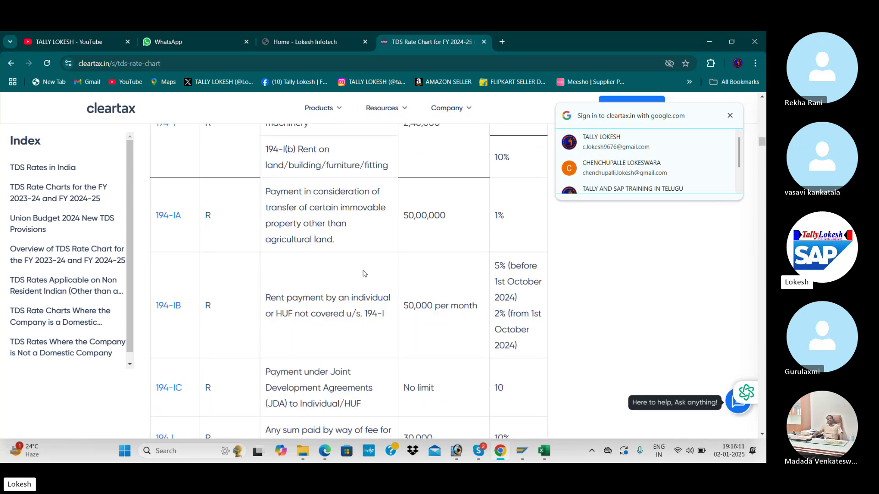
scroll(393, 261, down, 3)
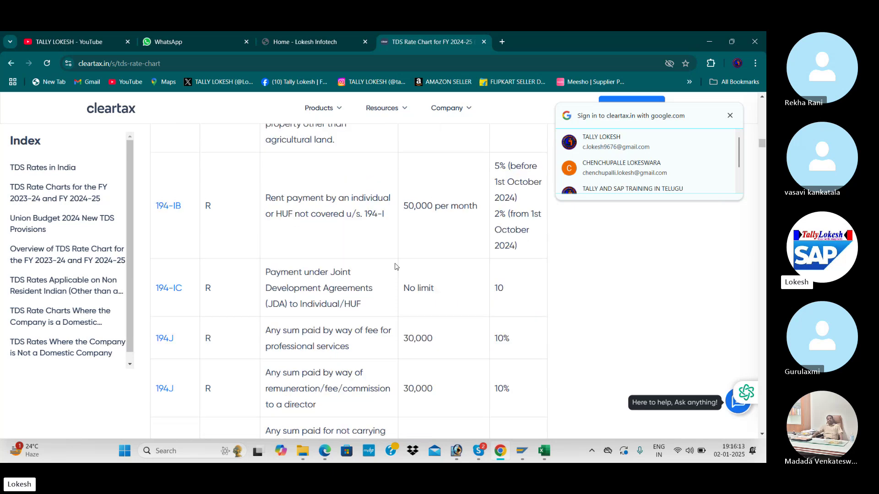
scroll(231, 252, down, 1)
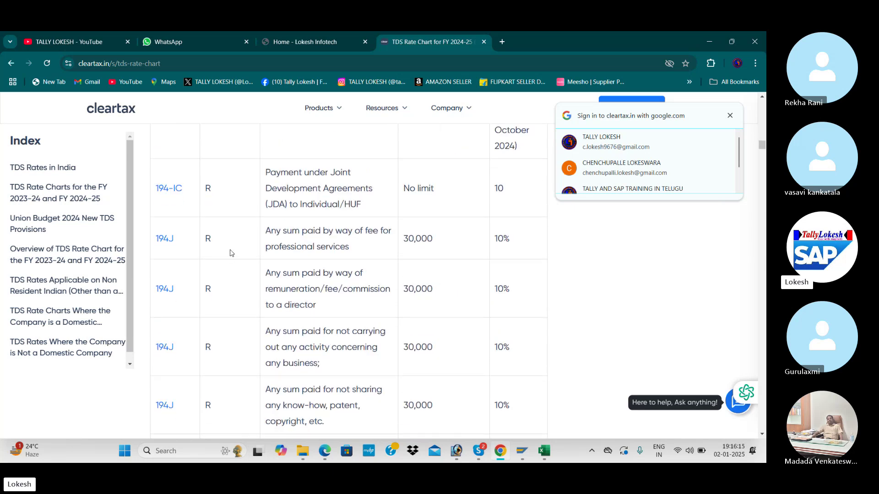
scroll(232, 252, down, 2)
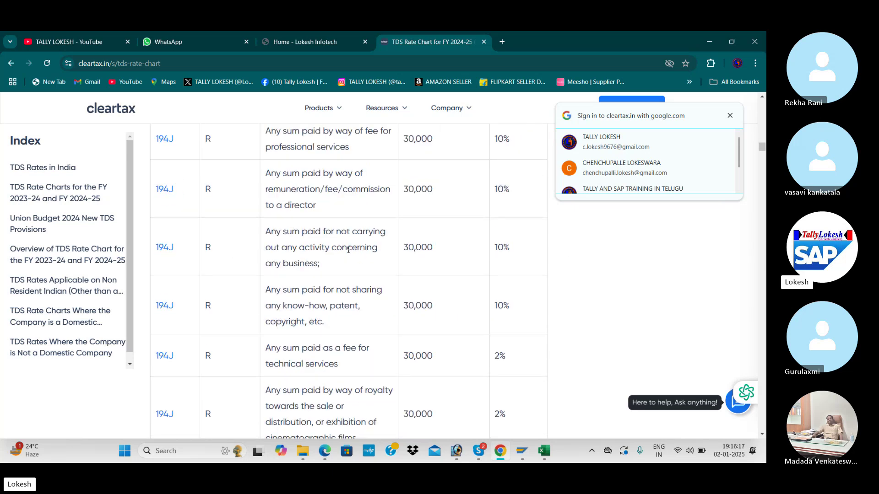
scroll(357, 258, down, 1)
- Switch to SAP and review the existing official withholding tax keys for India, from key 193 into the 194 series
key(alt+Tab)
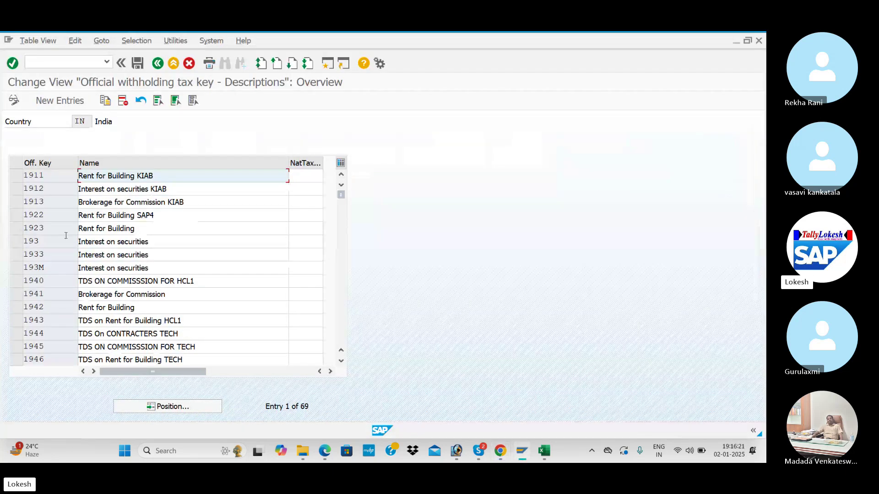
click(63, 239)
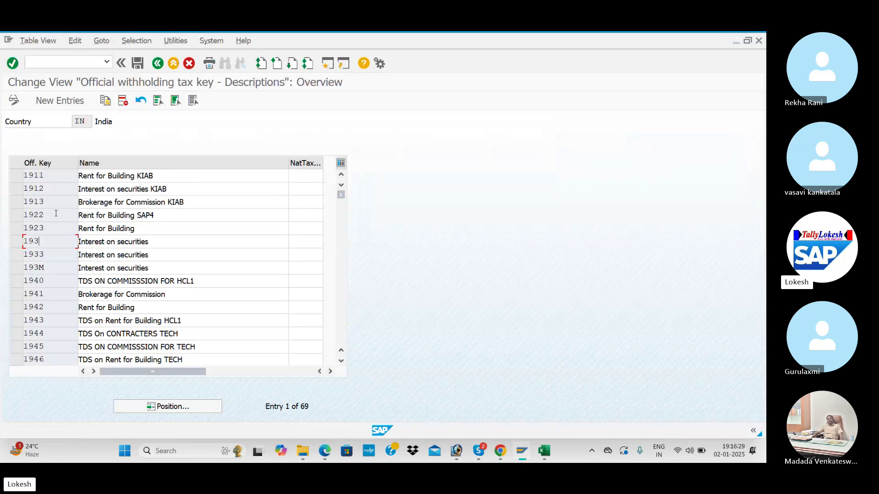
scroll(56, 213, down, 1)
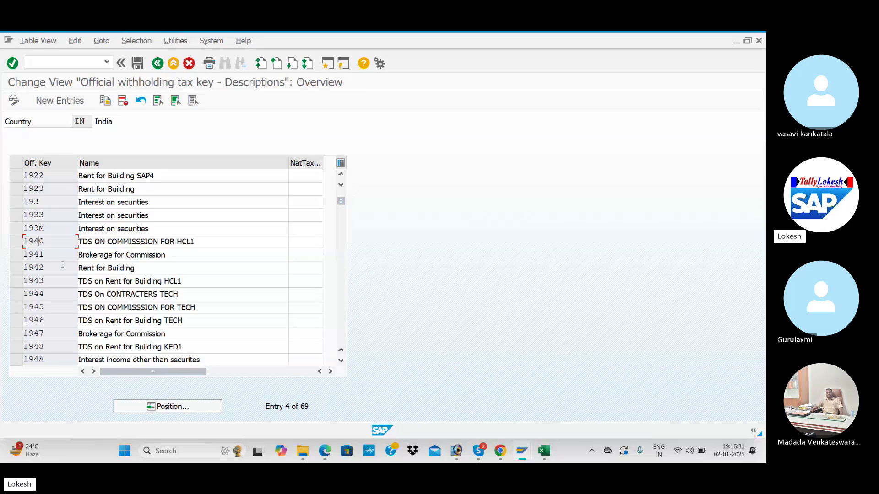
- Return to the ClearTax chart in Chrome and examine the thresholds and rates for sections 194J to 194LB
key(alt+Tab)
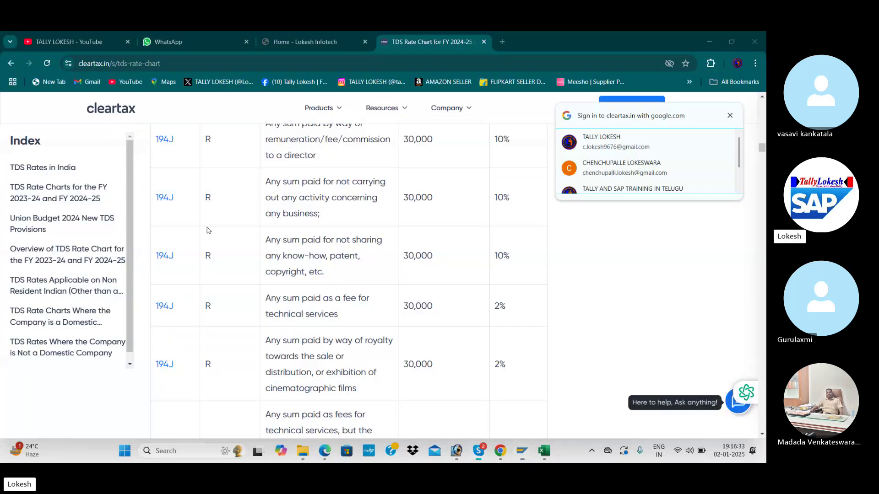
scroll(339, 242, down, 1)
scroll(339, 243, down, 2)
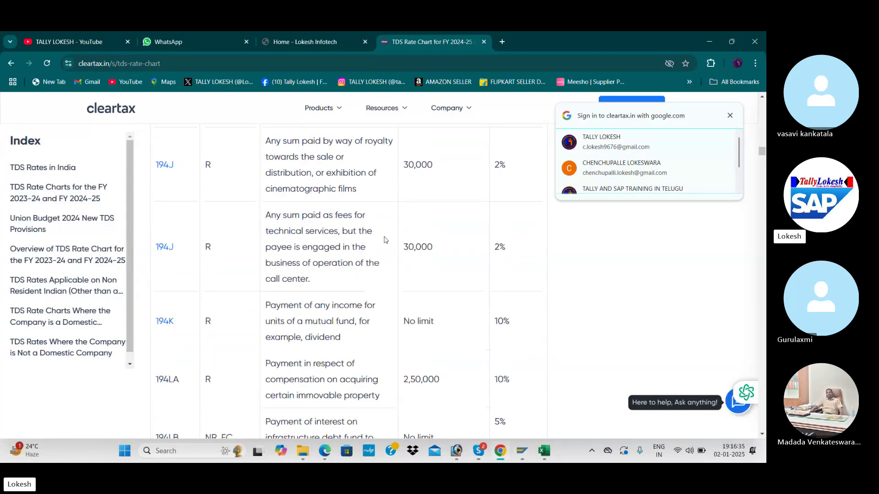
scroll(306, 276, down, 1)
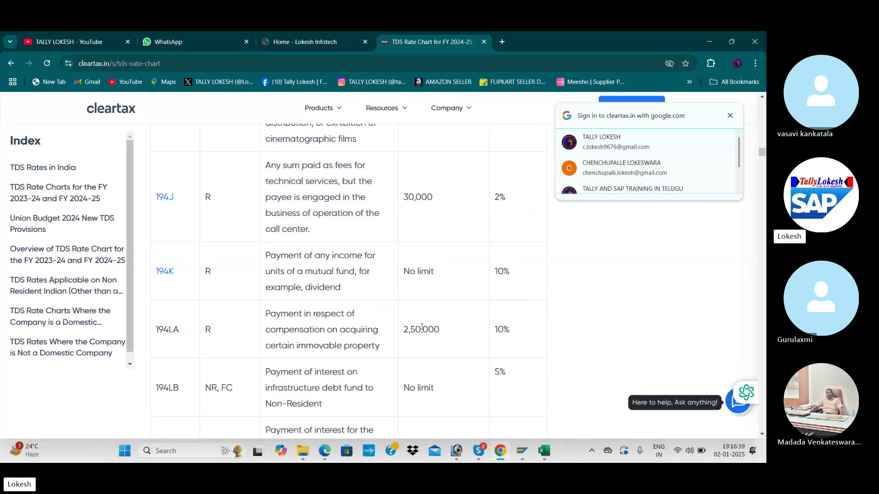
scroll(416, 277, up, 6)
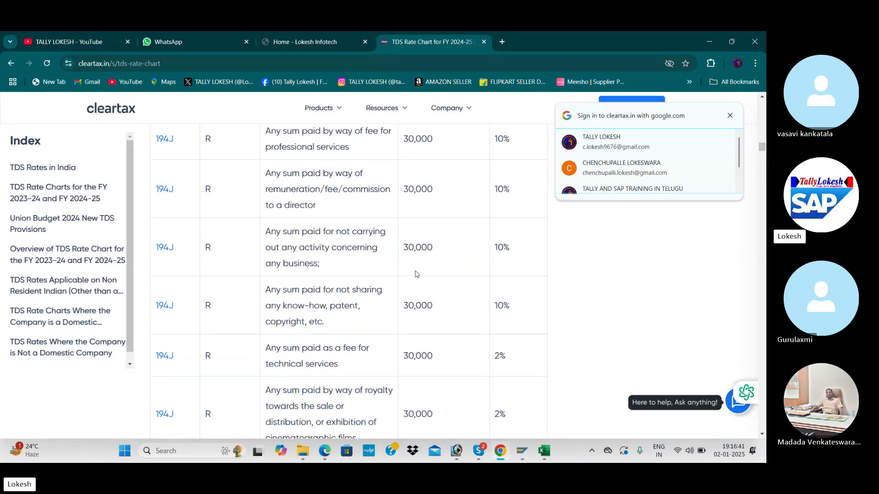
- Switch to SAP and start copying official withholding tax keys 1941 (Brokerage for Commission) and 1942 (Rent for Building)
scroll(416, 274, up, 15)
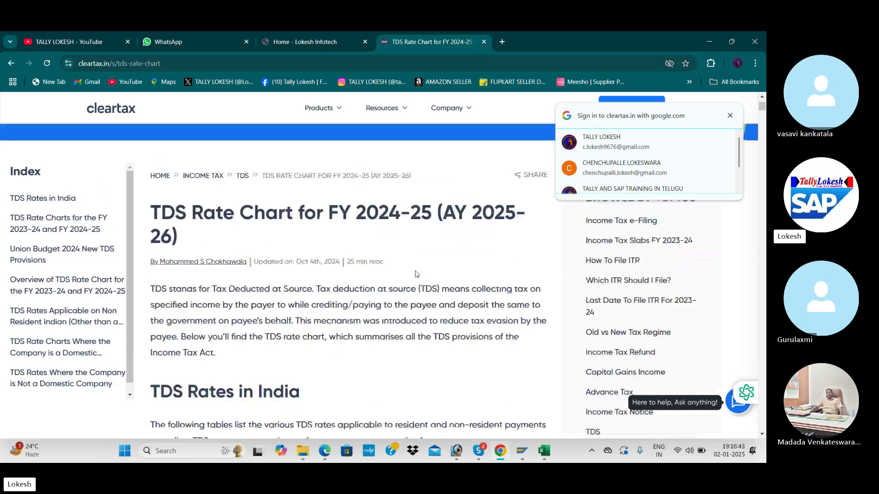
key(alt+Tab)
key(alt+Tab)
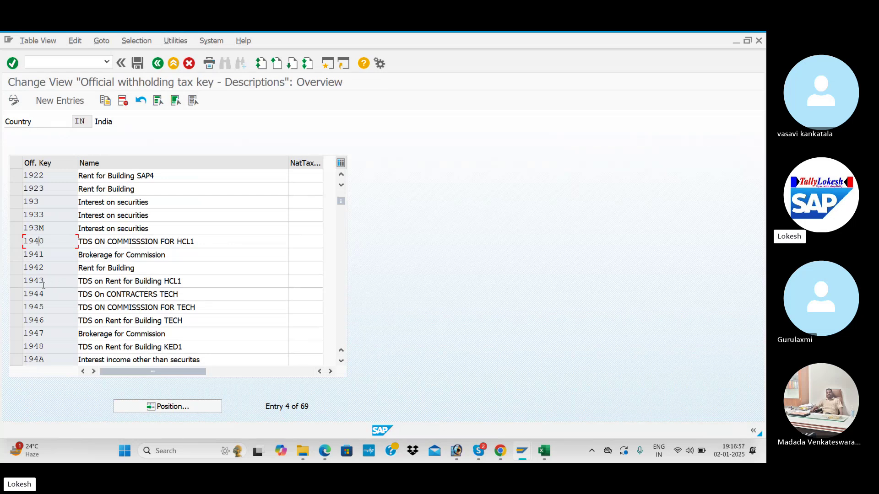
click(16, 268)
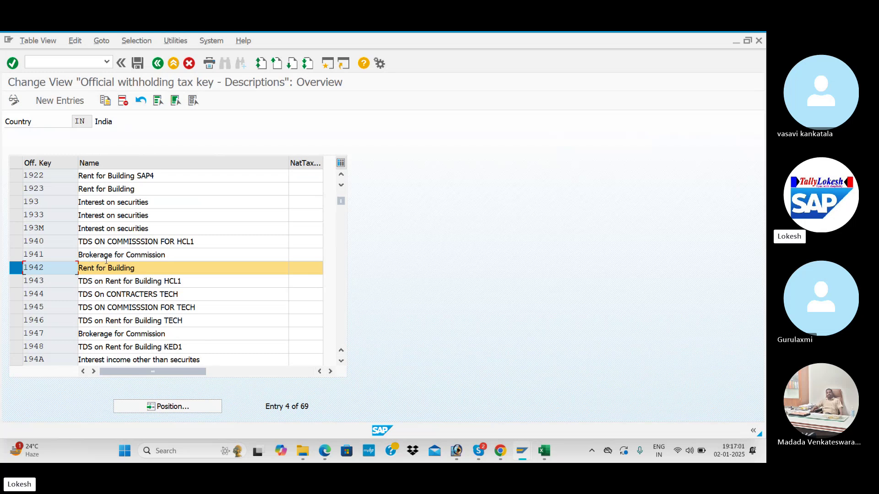
click(17, 255)
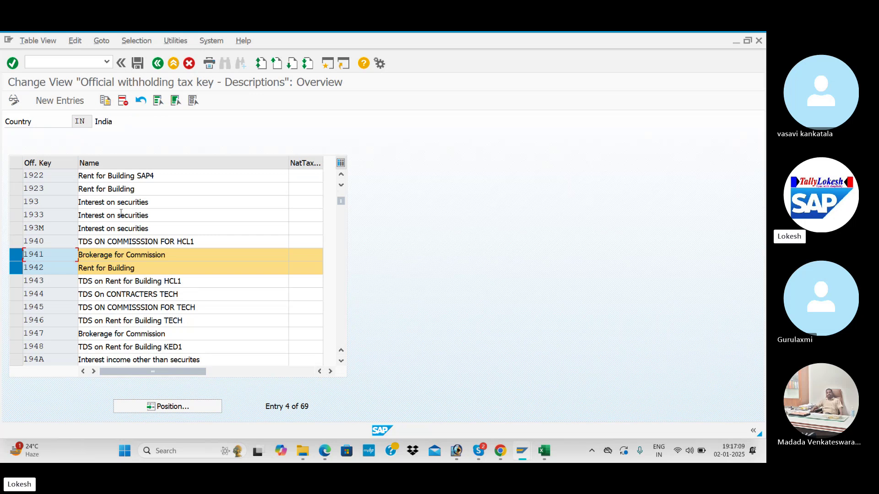
scroll(123, 233, down, 2)
scroll(122, 257, down, 2)
scroll(123, 255, up, 5)
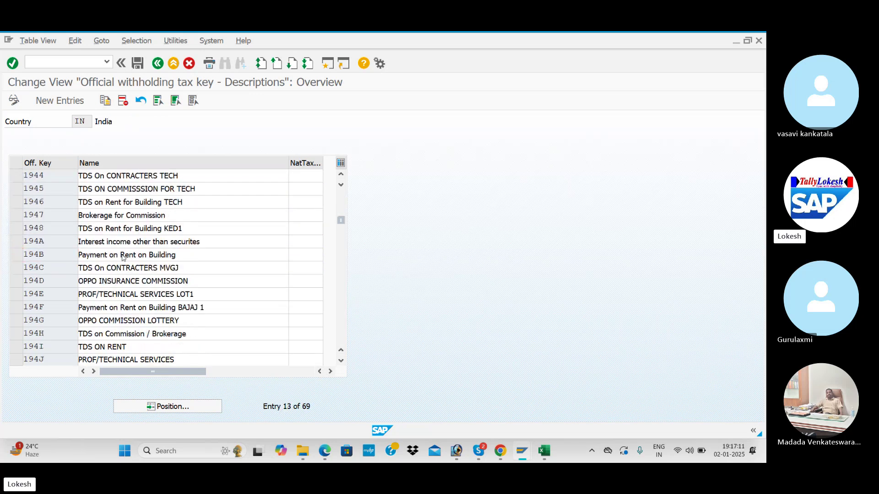
click(105, 101)
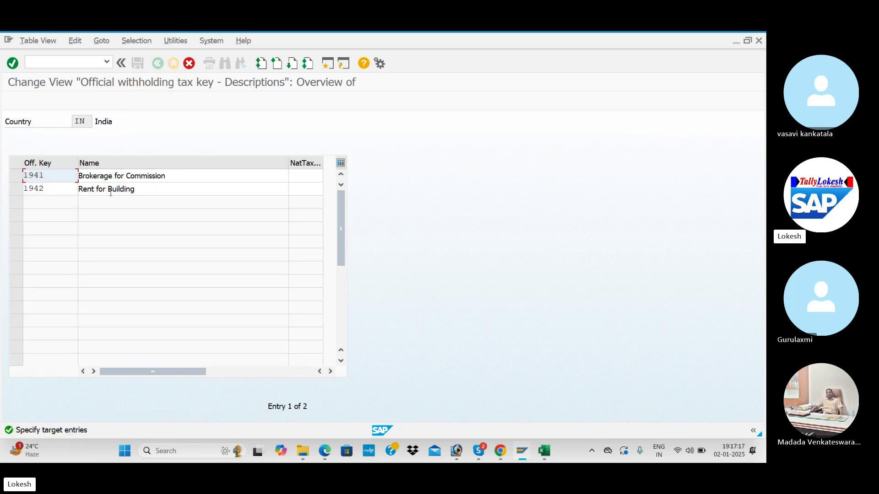
- Try 194I as the target key for Rent for Building and 194U for Brokerage for Commission
click(58, 191)
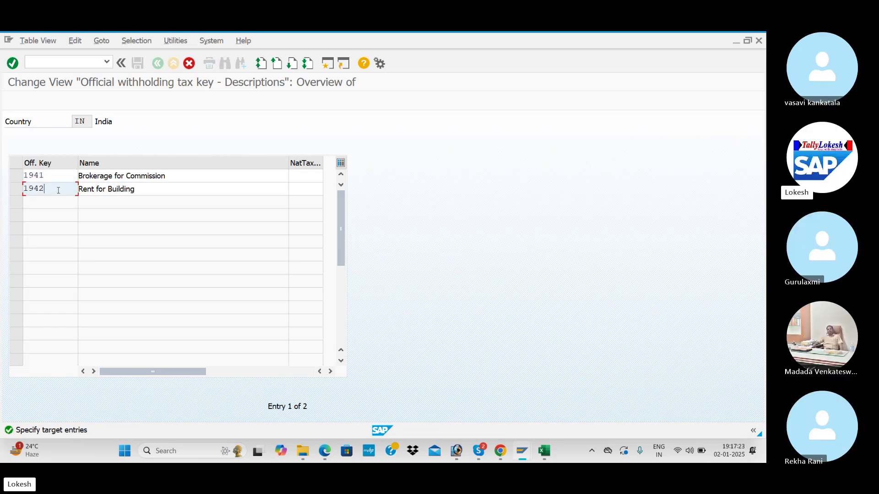
key(BackSpace)
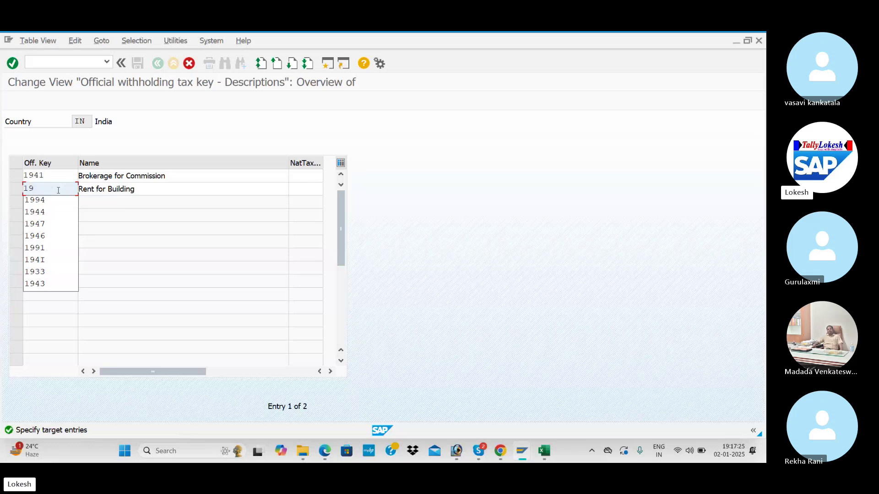
text(4I)
key(Return)
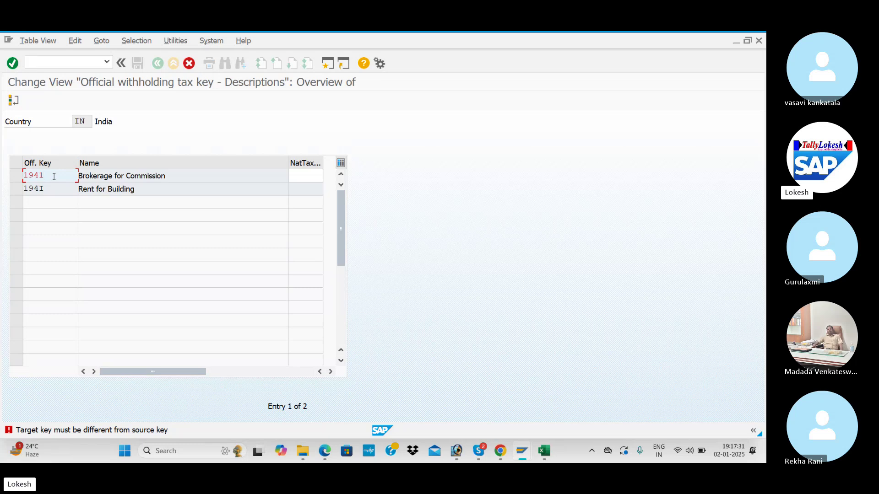
click(146, 192)
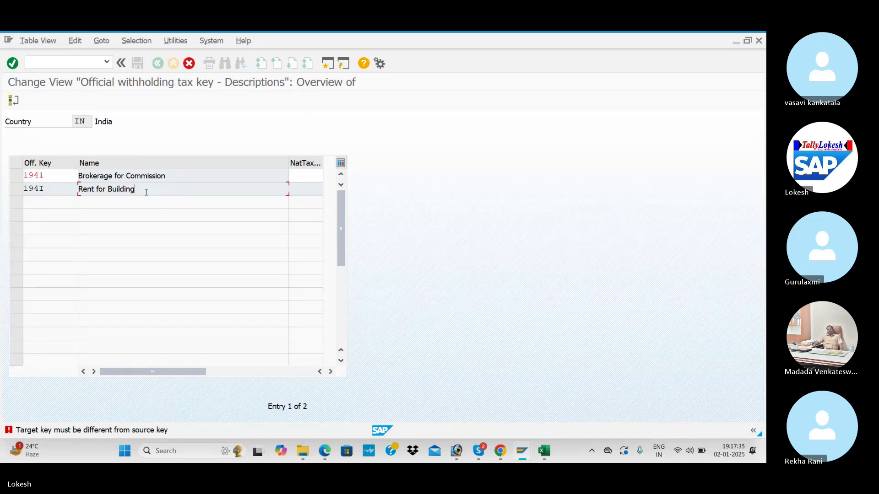
key(Return)
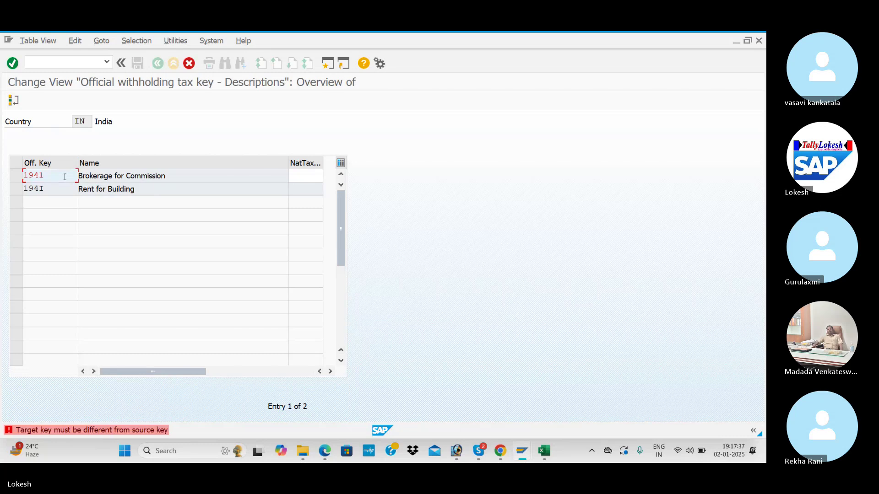
key(BackSpace)
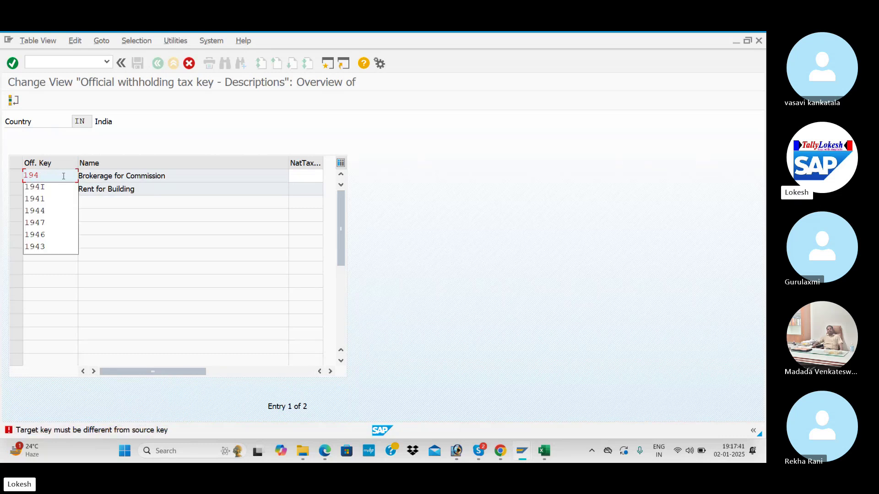
text(U)
key(Return)
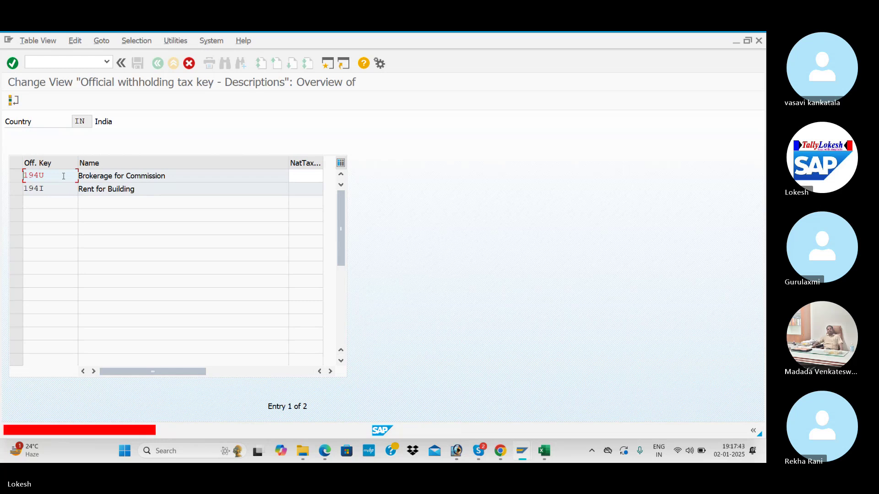
- Set the target keys to 19U1 for Brokerage for Commission and 19U2 for Rent for Building, and complete the copy
key(BackSpace)
key(BackSpace)
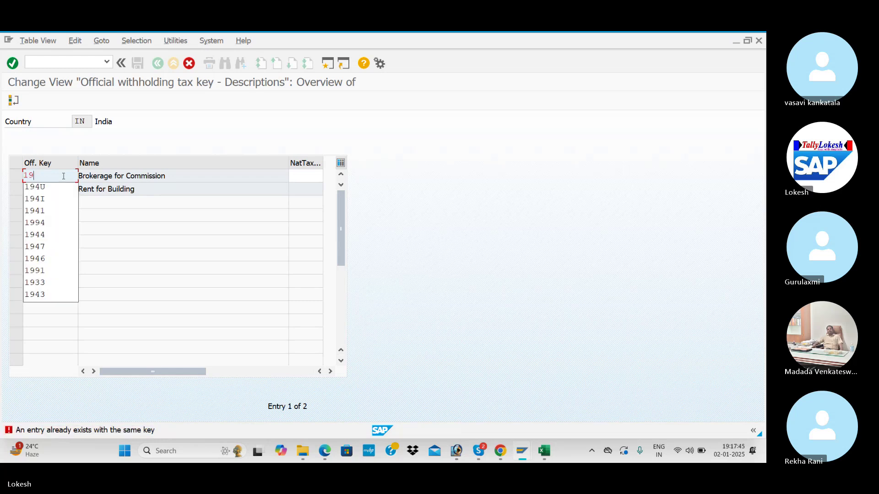
text(U)
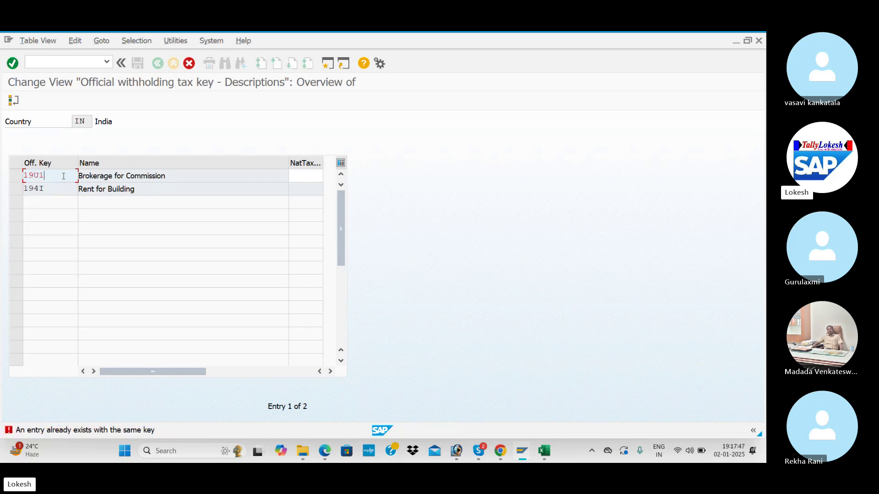
text(1)
key(Return)
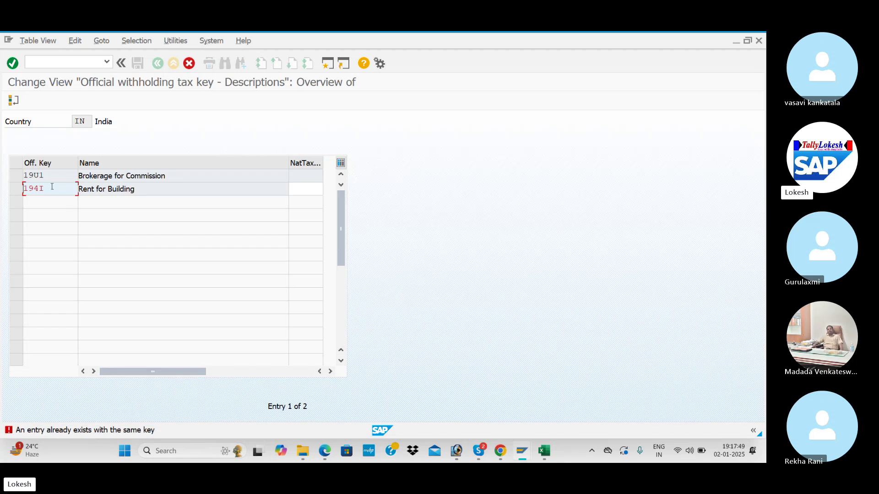
key(BackSpace)
key(BackSpace)
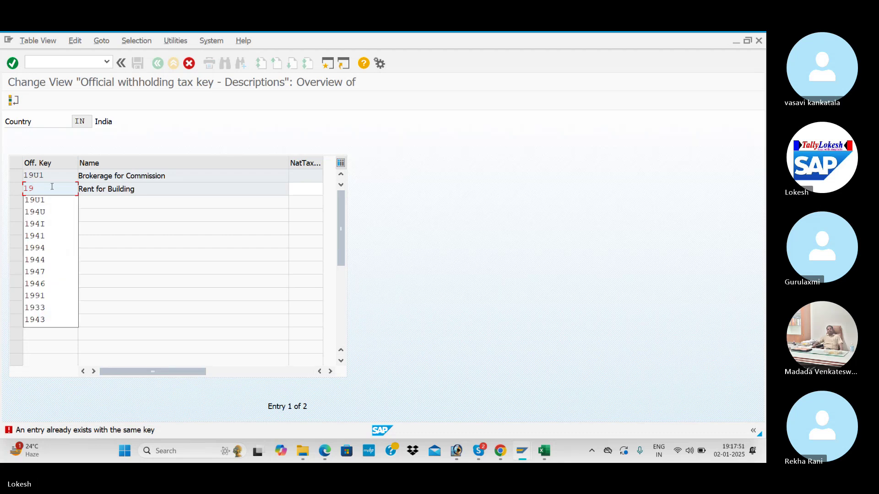
text(U2)
key(Return)
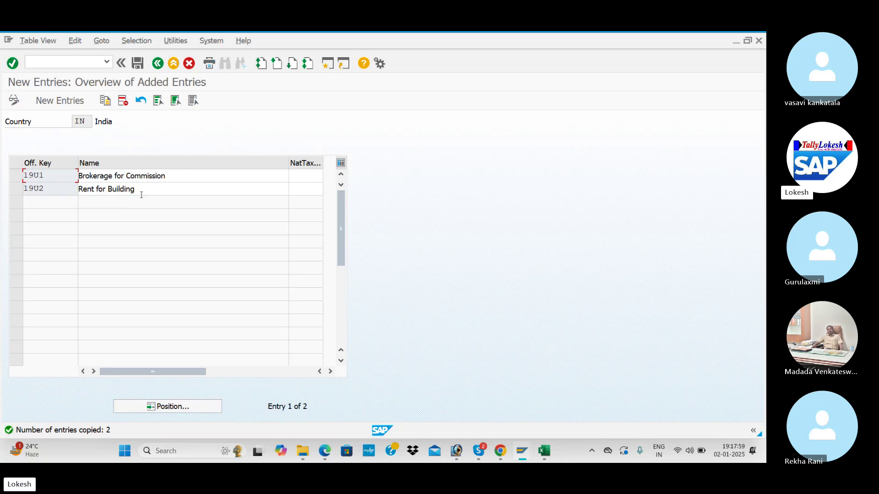
- Change the name of key 19U1 to "Brokerage for Commission for ITC1"
click(189, 177)
text(FO)
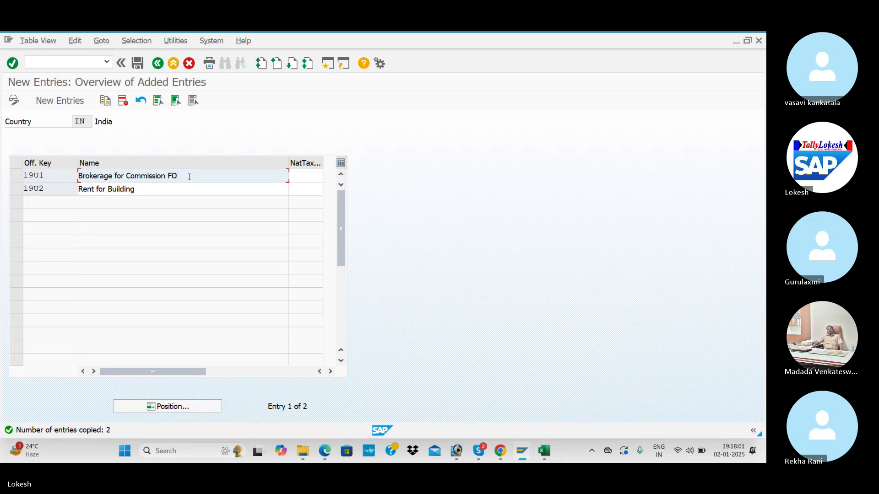
key(BackSpace)
key(BackSpace)
text(for ITC1)
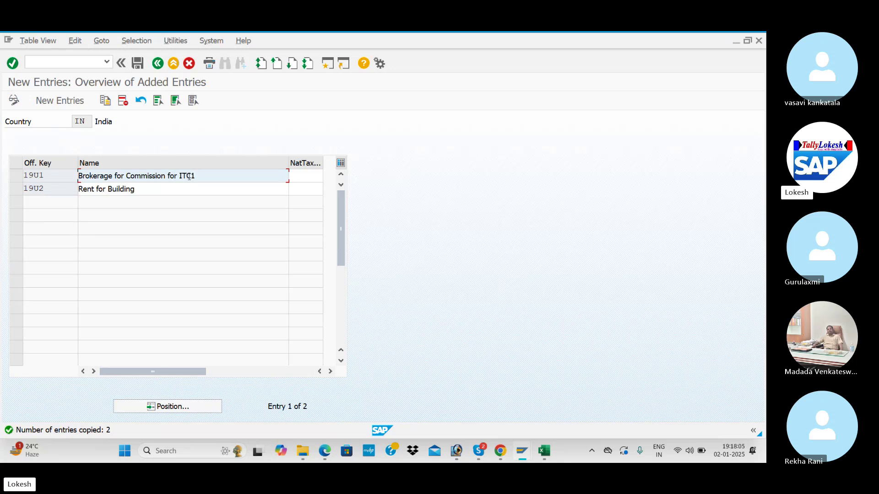
- Change the name of key 19U2 to "Rent for Building for ITC1"
click(179, 187)
text(FOR)
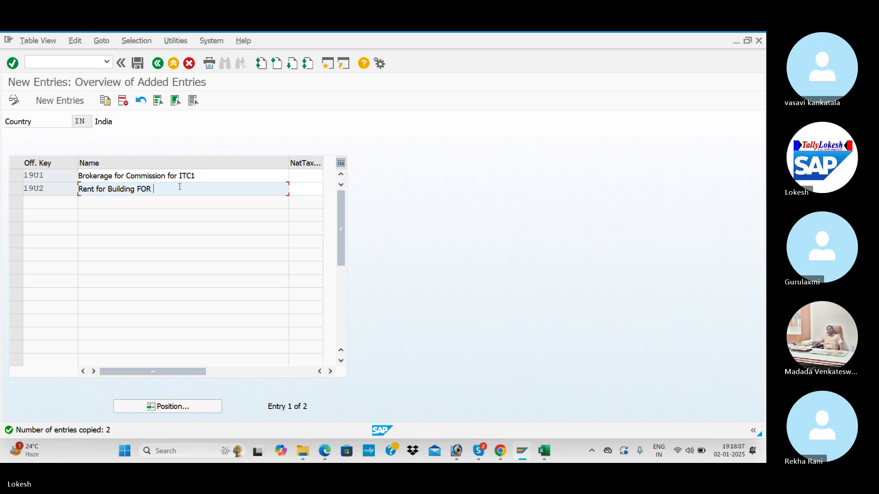
key(BackSpace)
key(BackSpace)
key(BackSpace)
text(for)
text(it)
text(ITC)
key(Return)
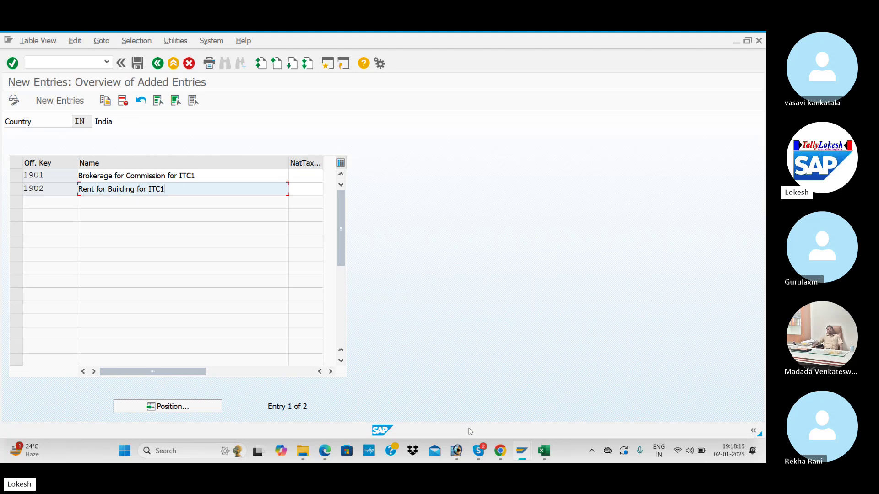
- Switch to the ClearTax chart in Chrome and examine natures of transaction, thresholds and rates from section 192 through 194D
click(502, 435)
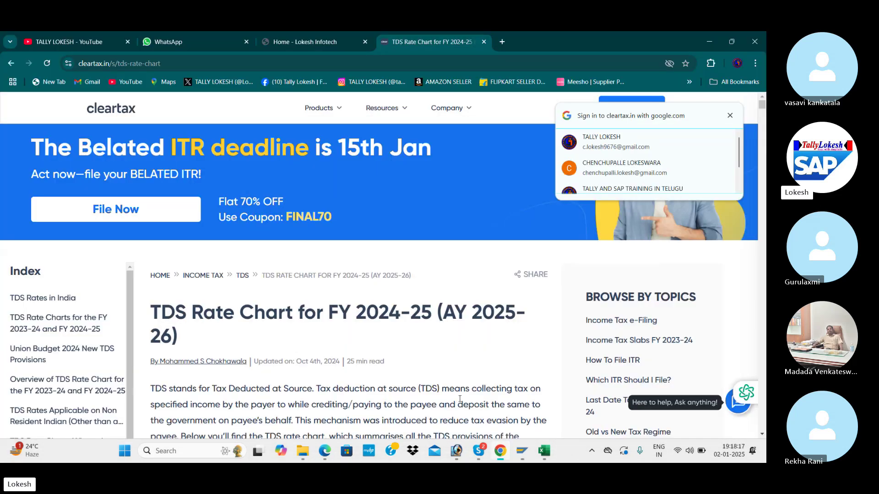
scroll(321, 344, down, 10)
scroll(277, 330, up, 3)
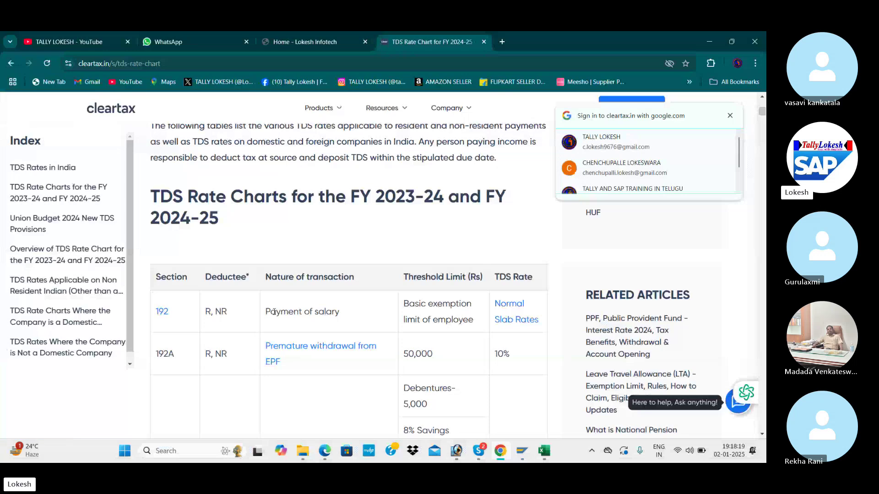
scroll(337, 314, down, 2)
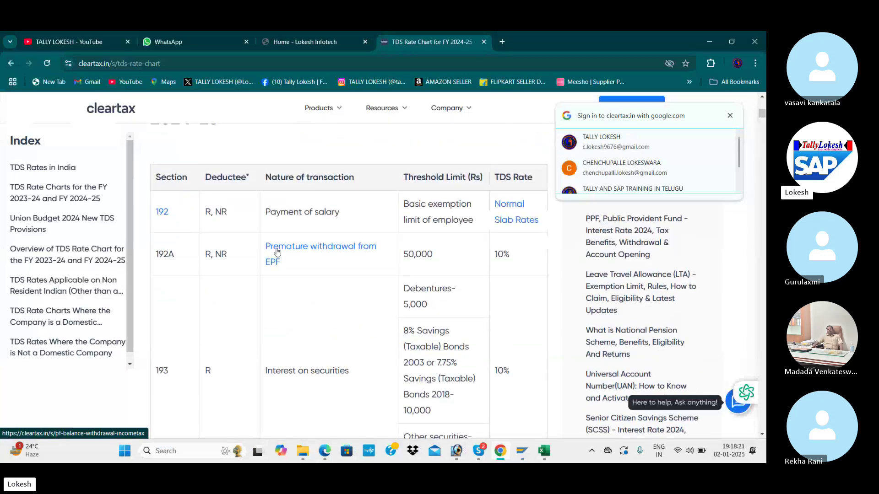
scroll(300, 288, down, 1)
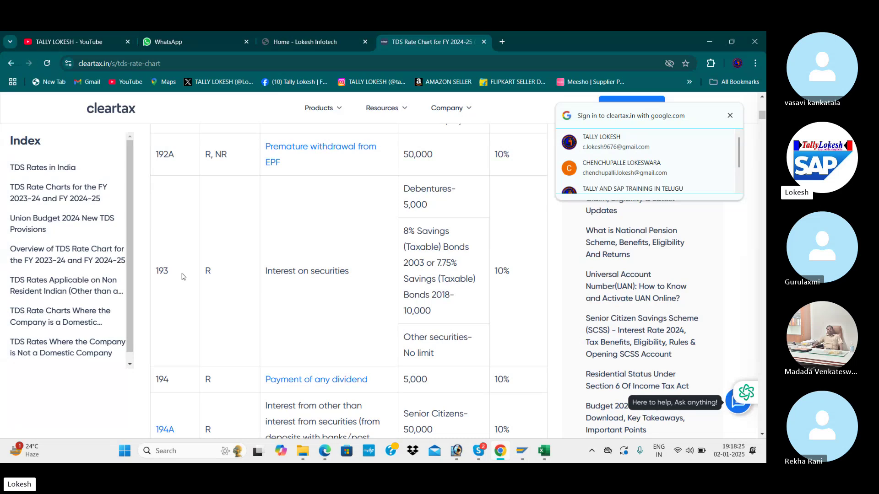
scroll(288, 282, down, 1)
scroll(288, 283, up, 1)
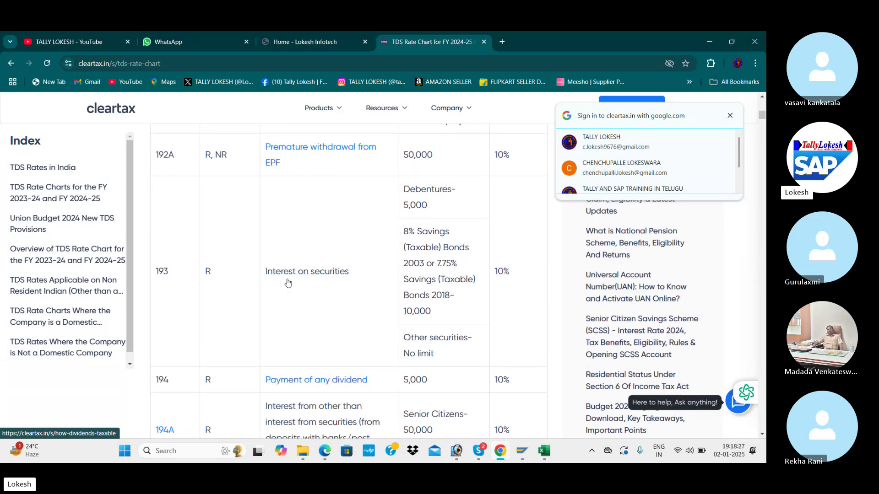
scroll(288, 283, up, 5)
scroll(326, 338, down, 4)
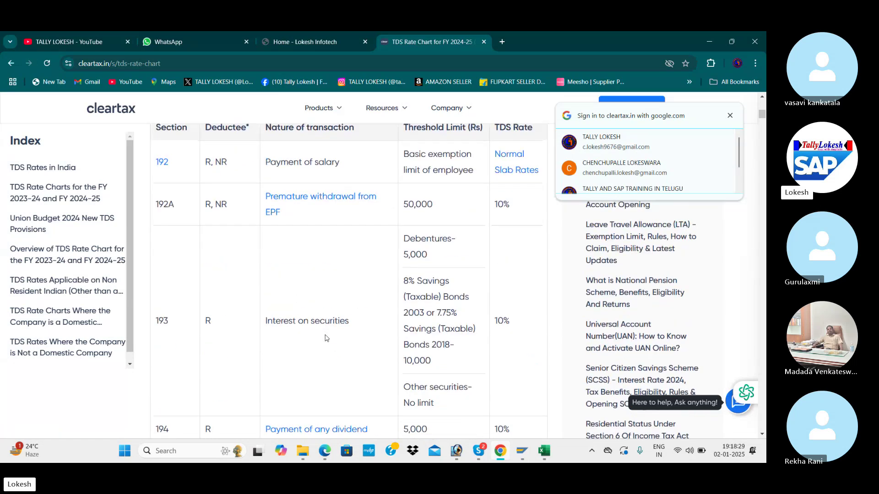
scroll(326, 338, down, 3)
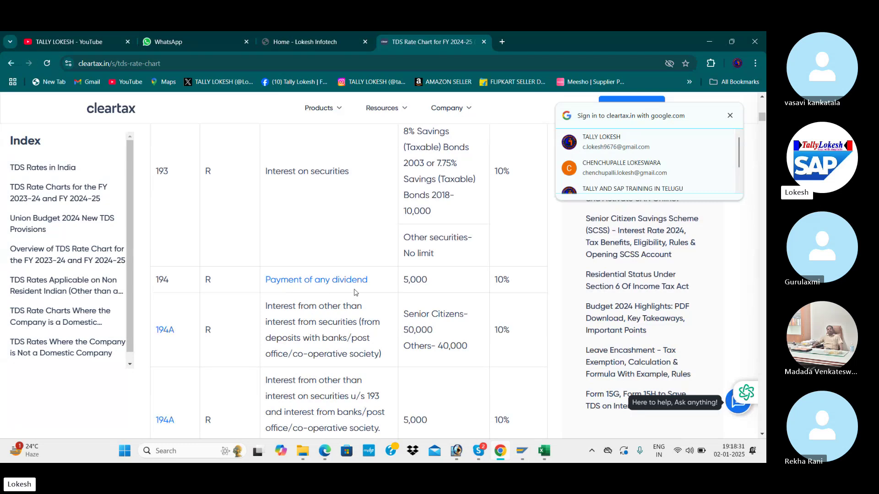
scroll(320, 342, down, 6)
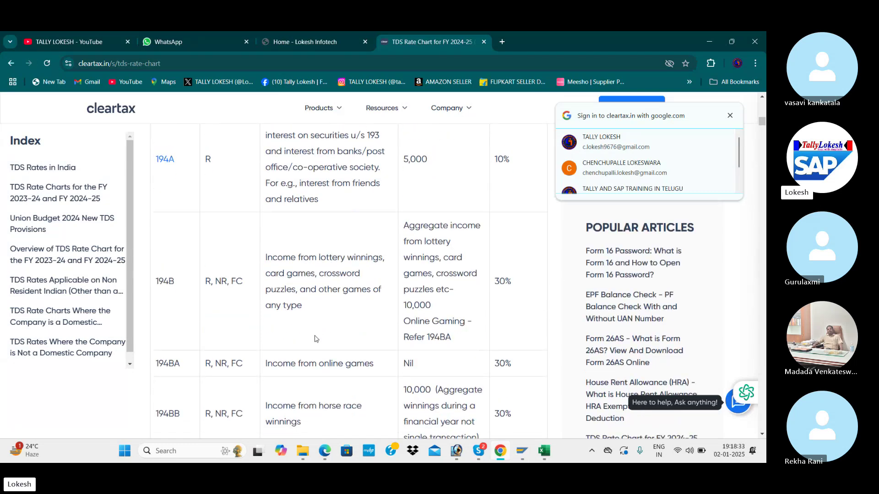
scroll(315, 339, down, 2)
scroll(343, 286, down, 2)
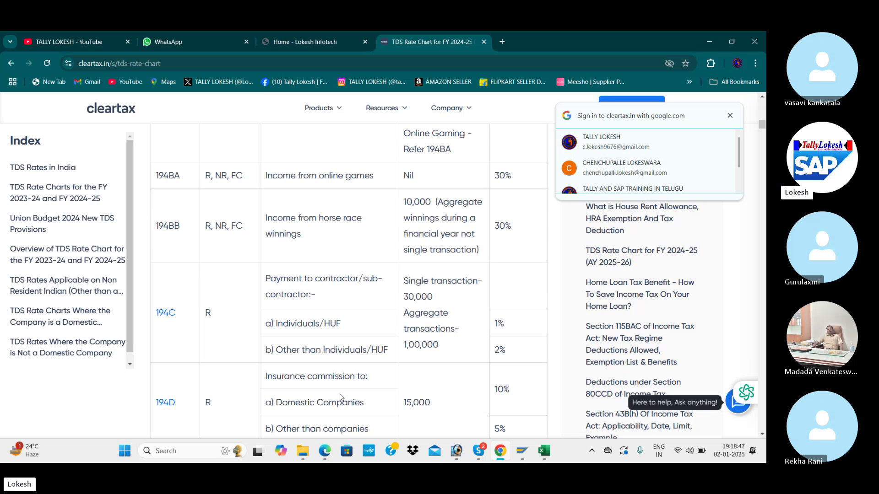
- Return to SAP and save the two new official withholding tax keys, accepting the customizing request
mouse_move(523, 454)
click(548, 408)
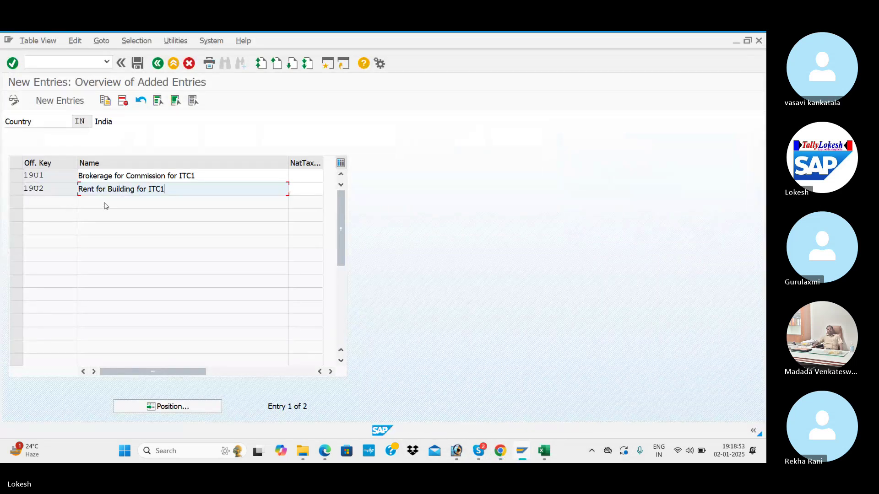
click(139, 64)
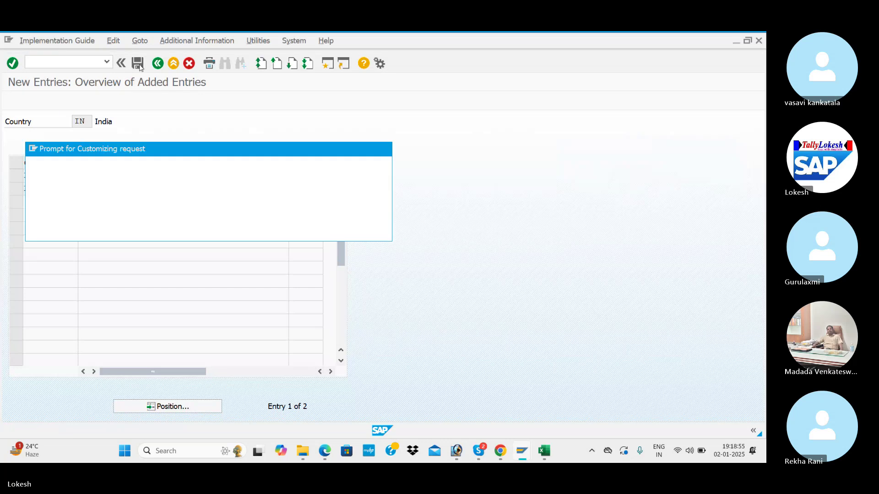
click(212, 232)
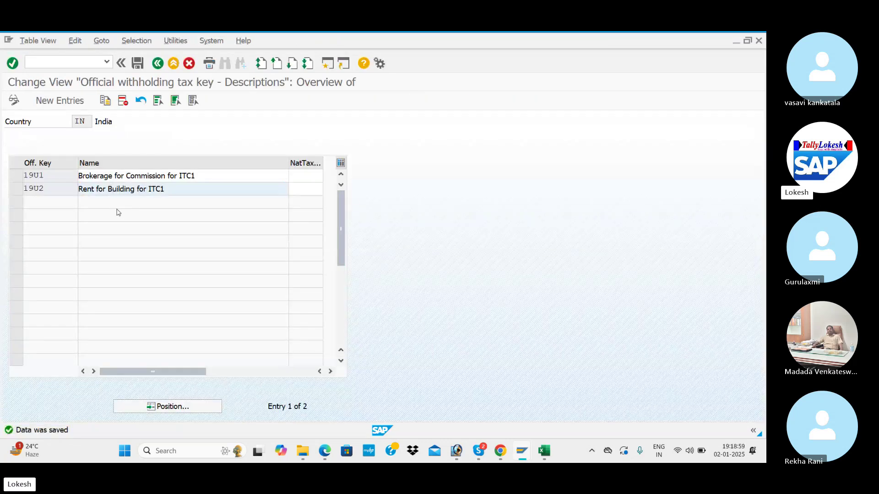
- Switch to the Excel configuration sheet and record "19U2,19U1" in C4 for Define With holding Tax Keys, checking the keys in SAP
key(alt+Tab)
key(alt+Tab)
key(alt+Tab)
key(alt+Tab)
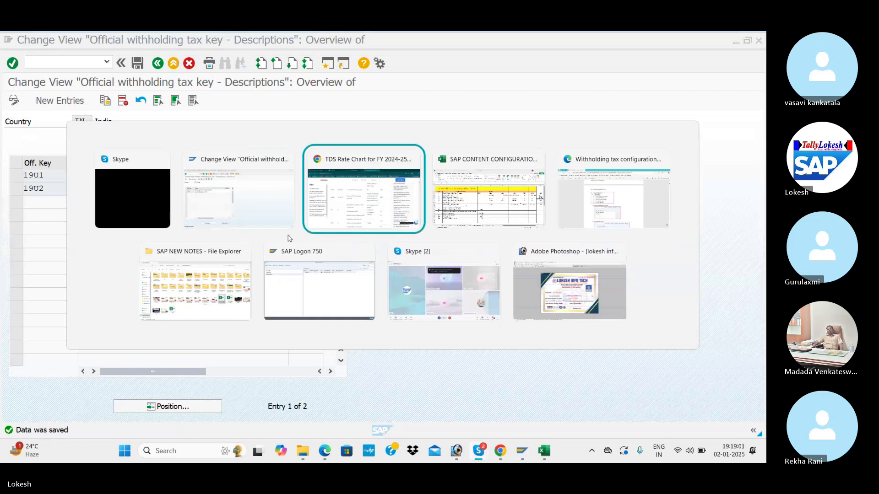
key(alt+Tab)
key(alt+Tab)
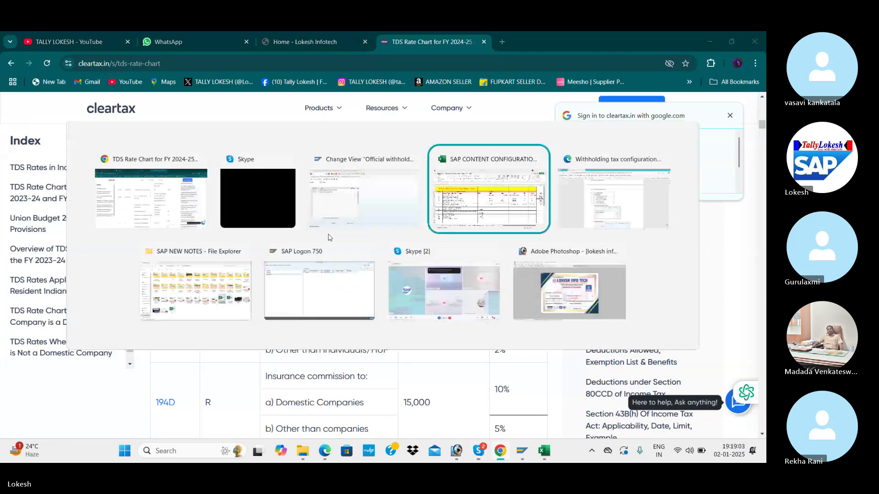
text(I9)
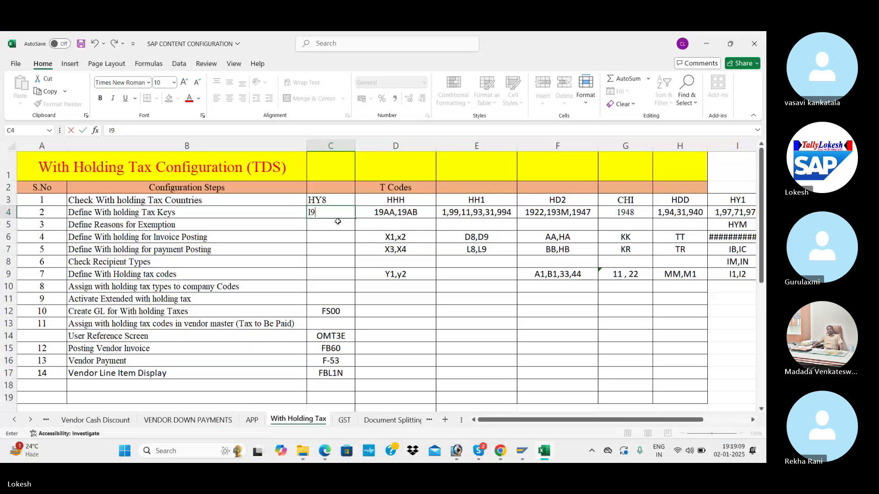
key(BackSpace)
key(BackSpace)
key(BackSpace)
key(alt+Tab)
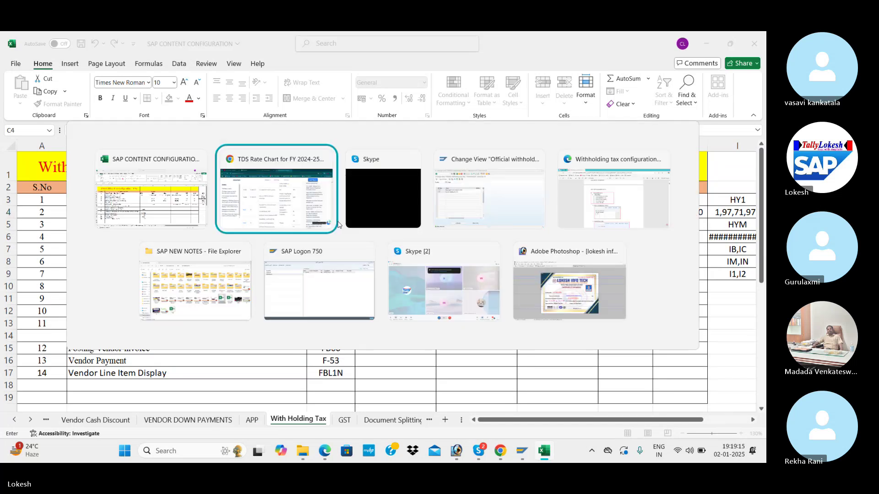
key(alt+Tab)
key(alt+Tab)
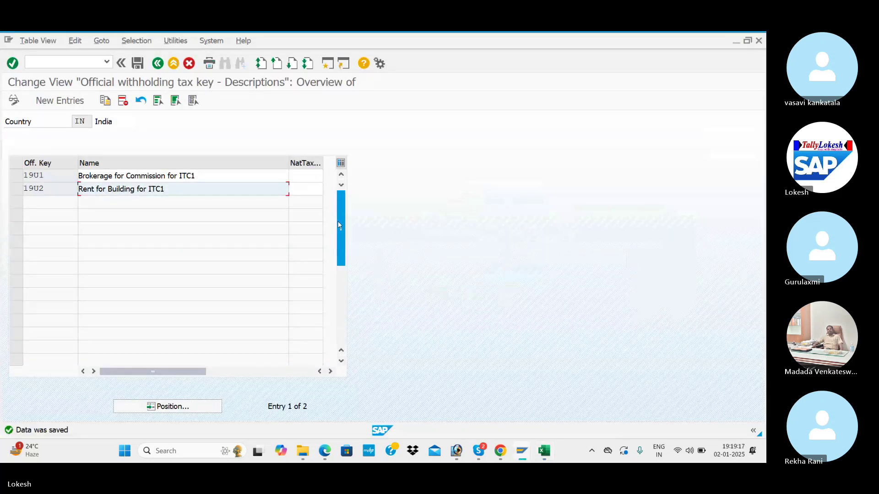
key(alt+Tab)
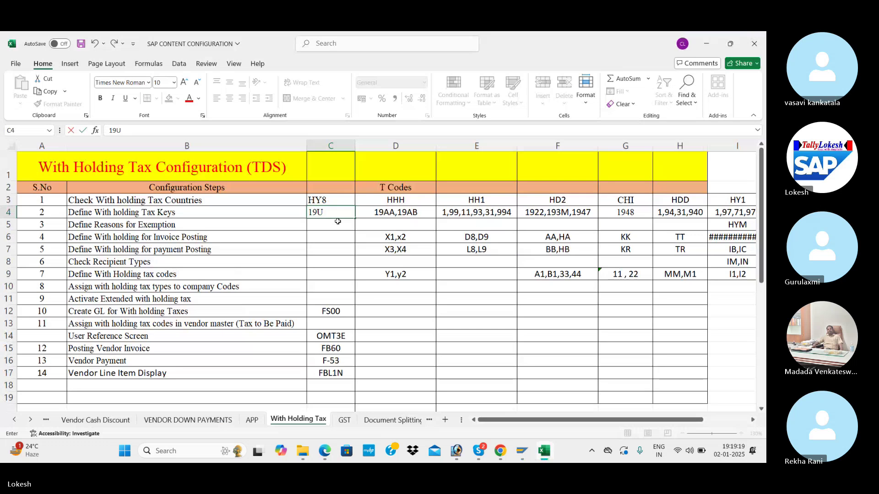
text(2,19)
key(alt+Tab)
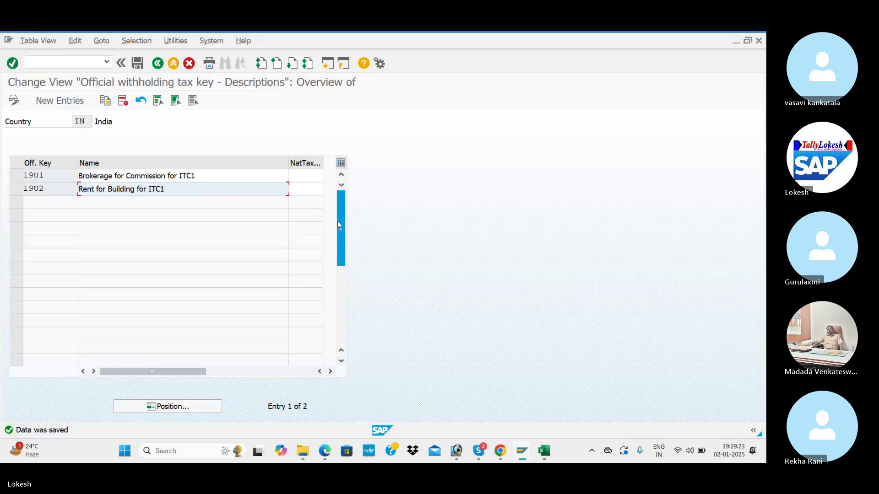
key(alt+Tab)
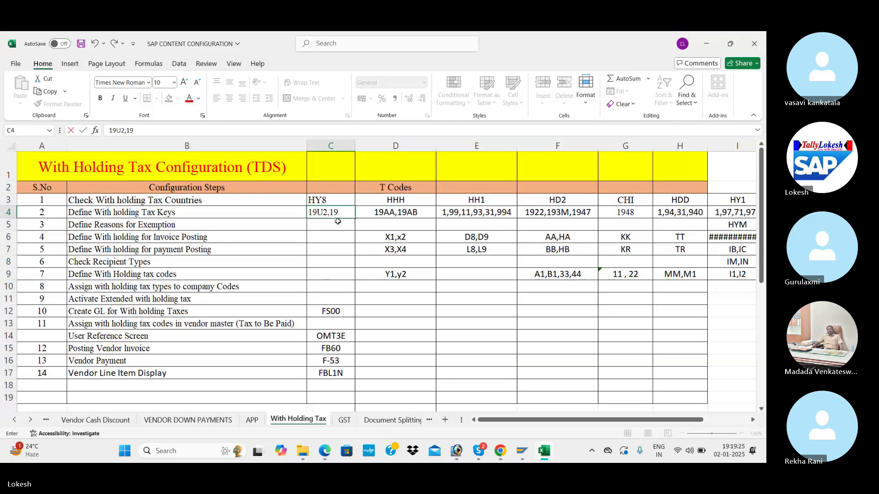
text(U1)
key(Return)
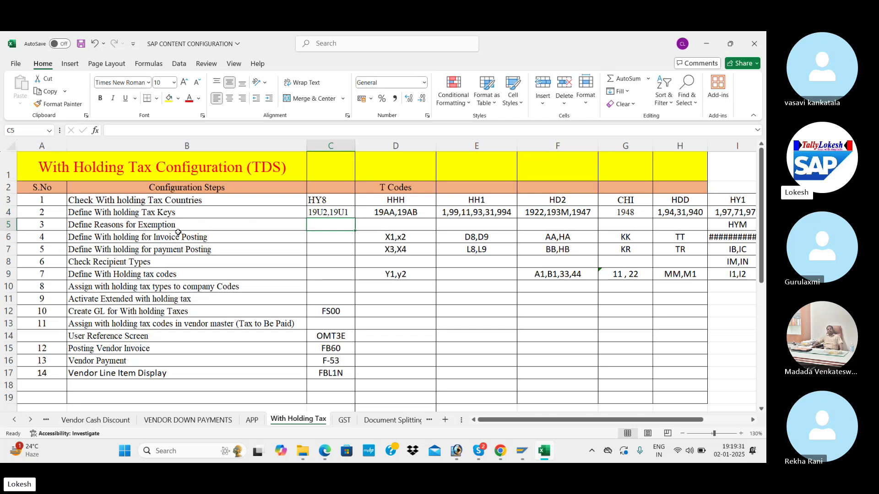
- Return to SAP, leave the official tax keys view, and open Define Reasons for Exemption to view the reasons for India
key(alt+Tab)
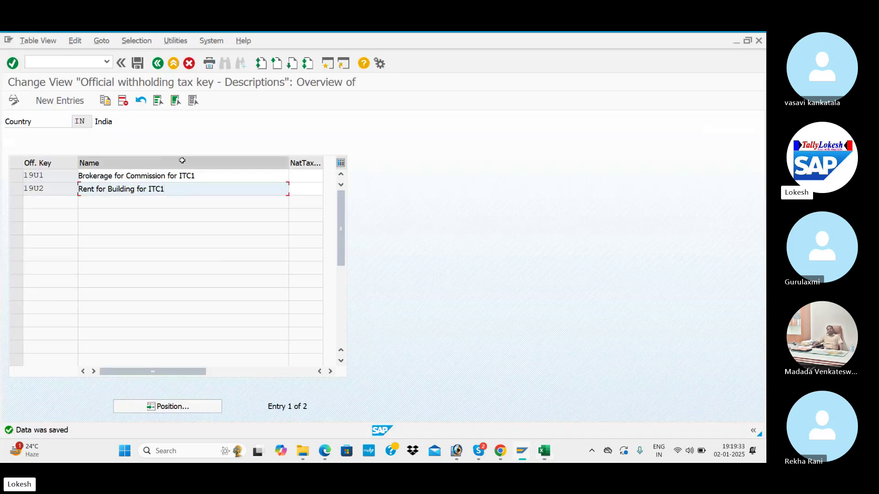
click(159, 65)
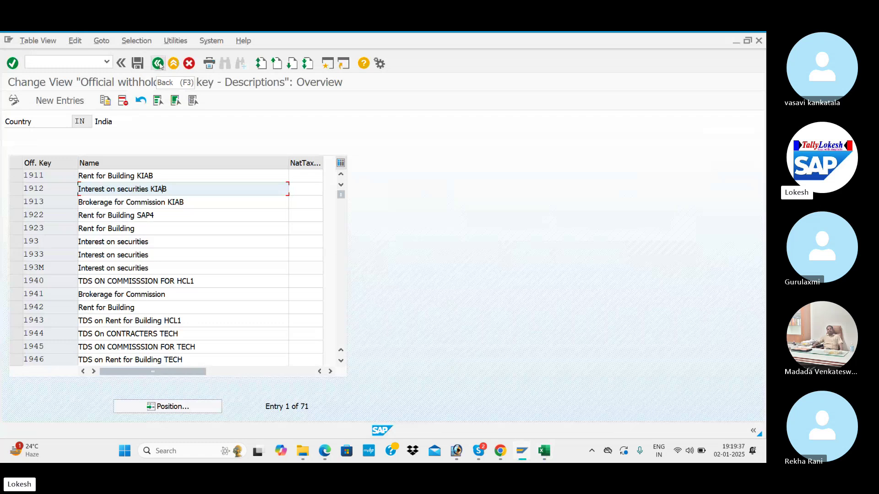
click(159, 65)
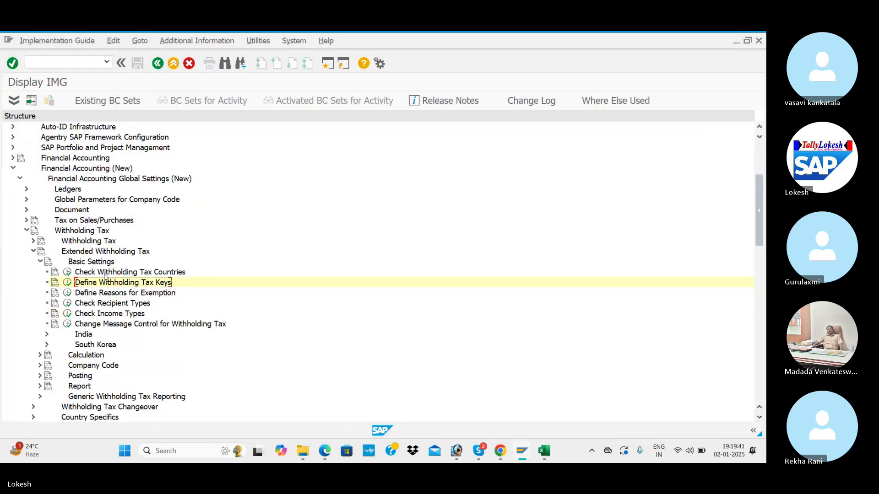
click(68, 295)
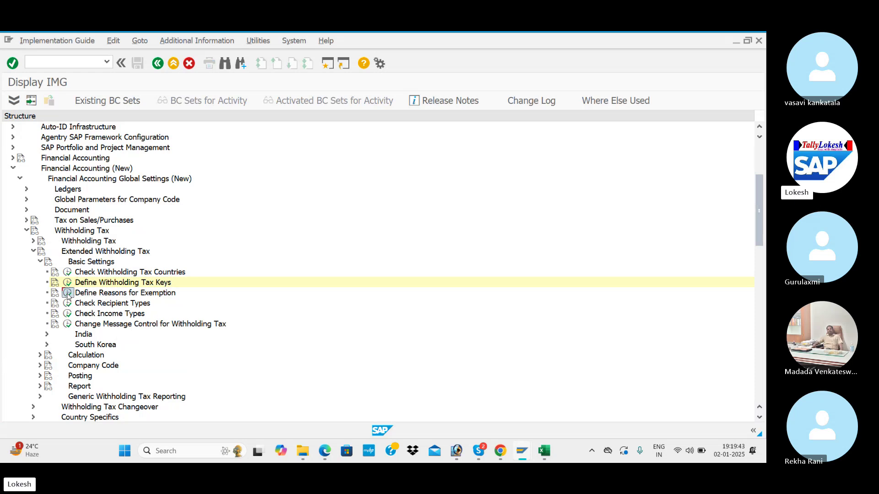
click(104, 231)
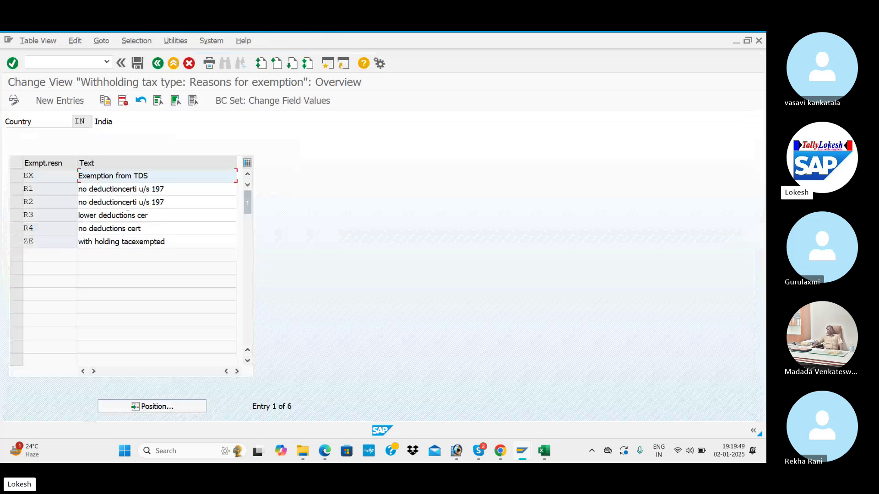
- Switch to the Excel checklist and review the configuration steps for invoice posting, payment posting and recipient types
key(alt+Tab)
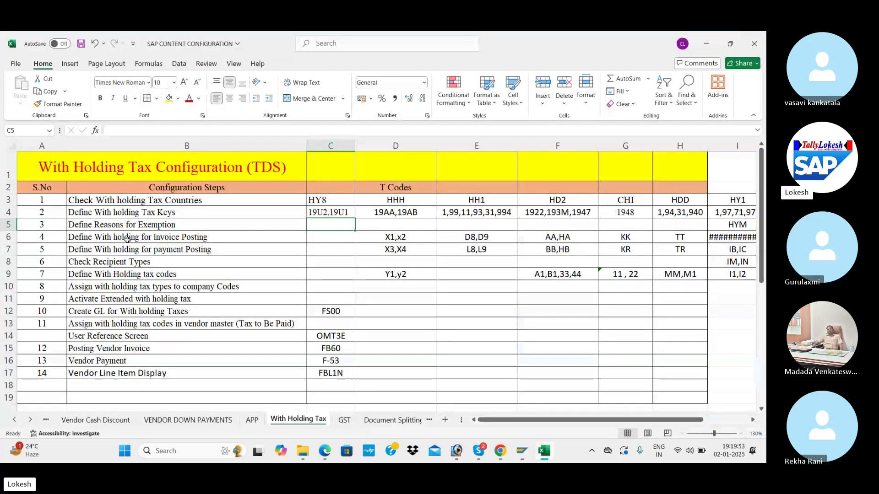
click(126, 238)
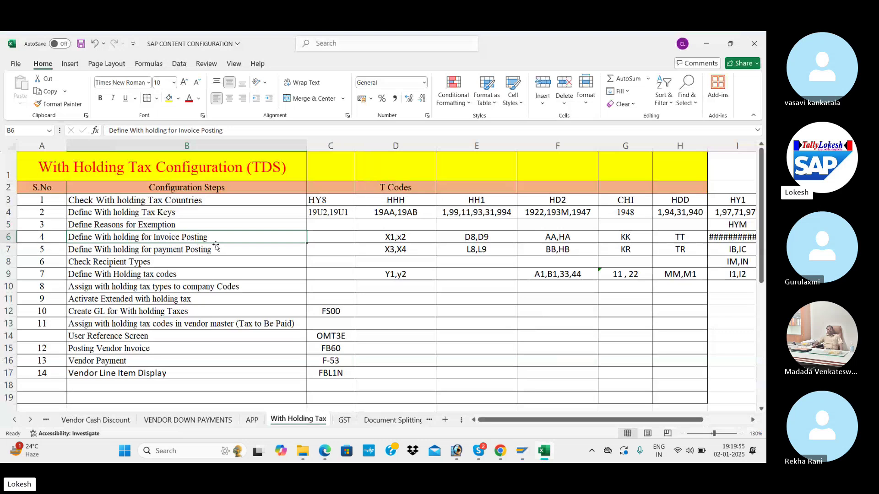
click(190, 257)
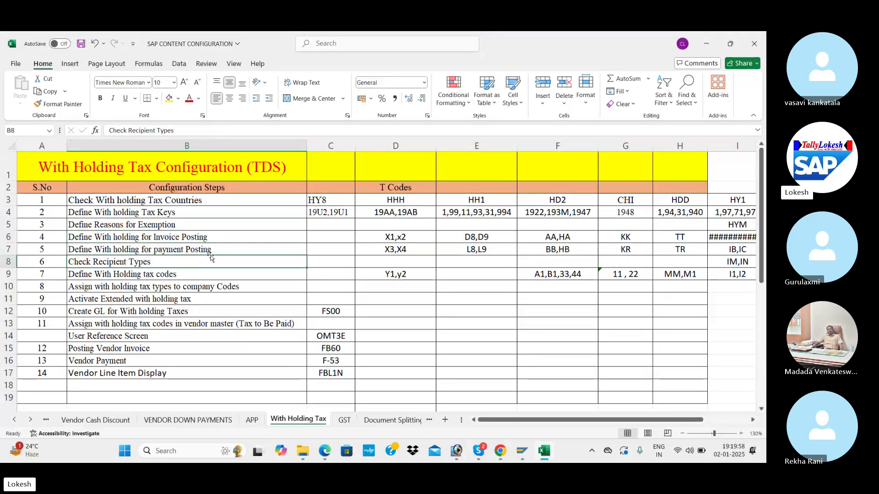
click(265, 250)
click(321, 249)
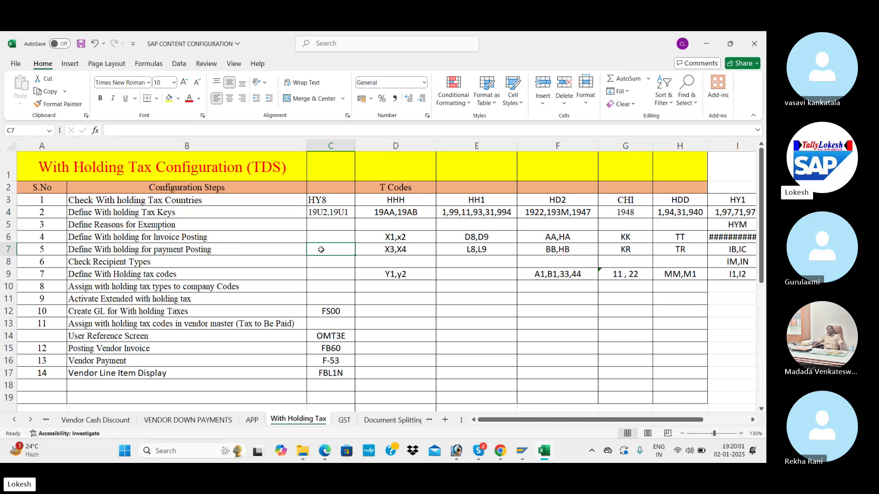
- Return to SAP, leave the exemption reasons, and expand Calculation and Withholding Tax Type under Extended Withholding Tax, collapsing Basic Settings
key(alt+Tab)
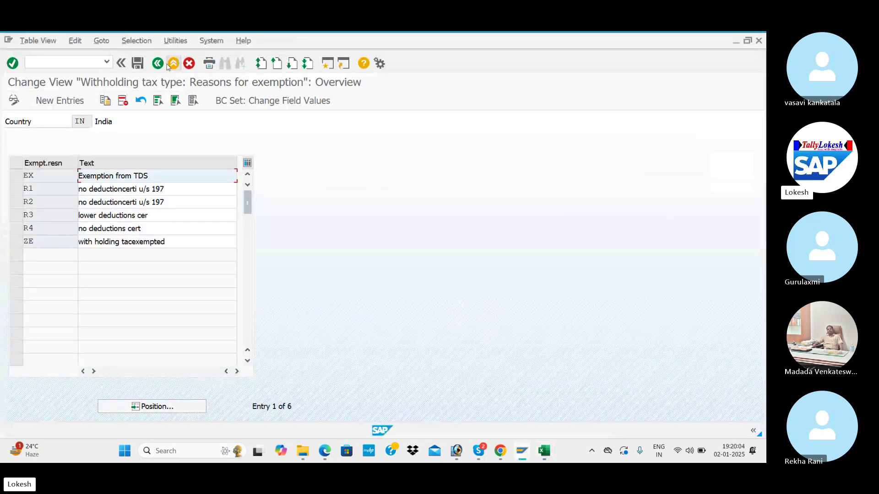
click(158, 64)
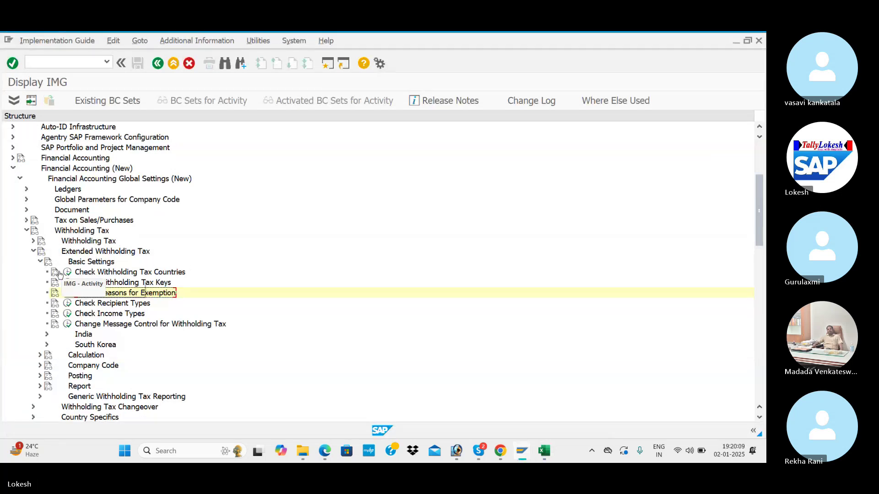
click(40, 261)
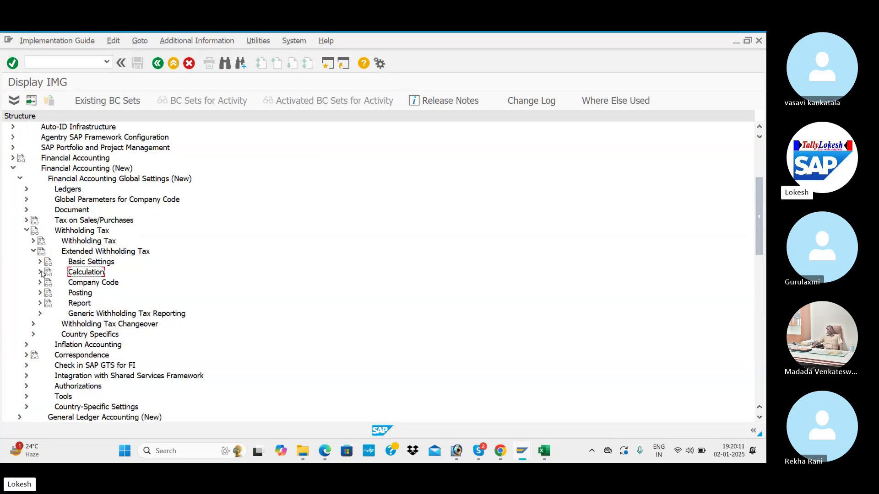
click(41, 272)
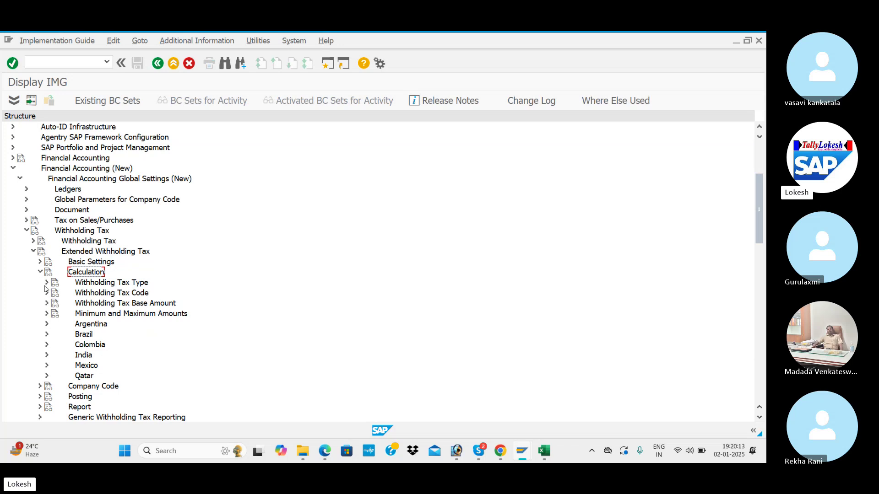
click(46, 283)
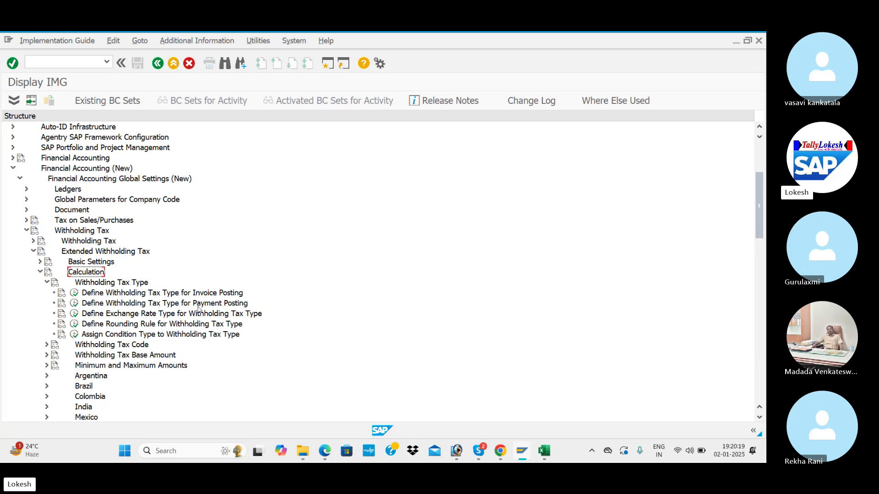
- Switch to the withholding tax configuration PDF in Edge and examine section 4 on defining withholding tax for invoice posting
click(324, 452)
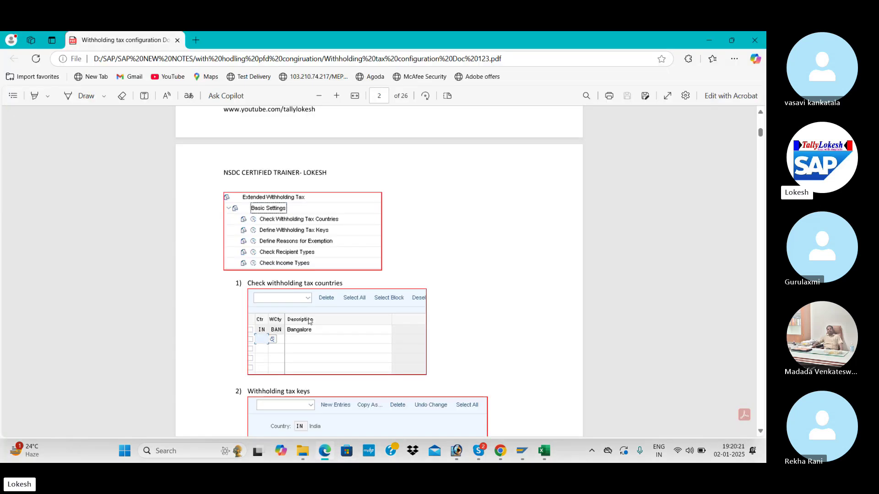
scroll(309, 322, down, 3)
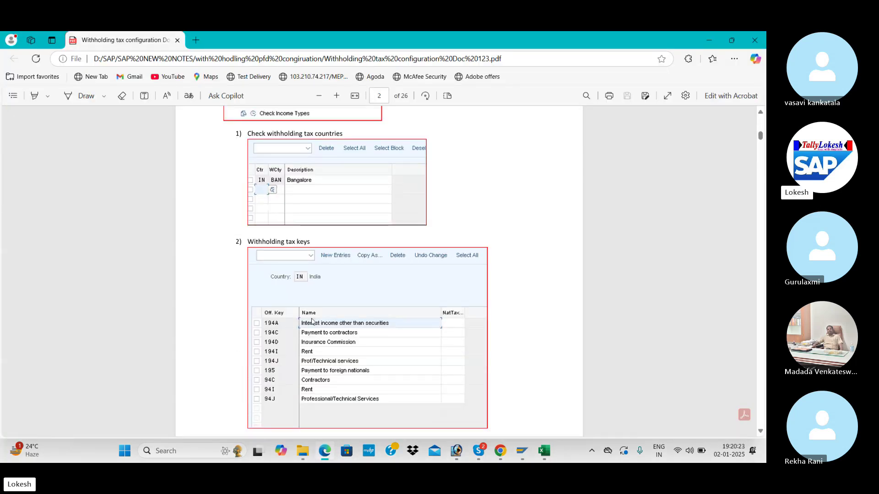
scroll(312, 322, down, 5)
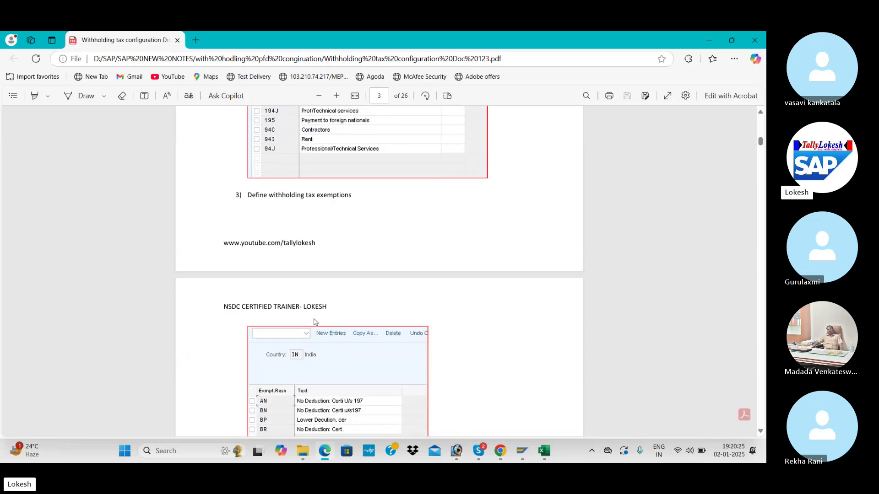
scroll(314, 321, down, 6)
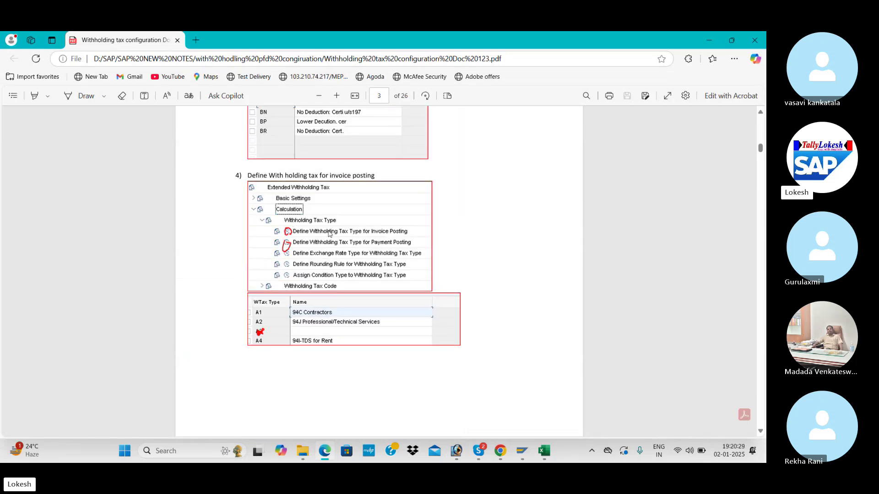
scroll(329, 234, down, 3)
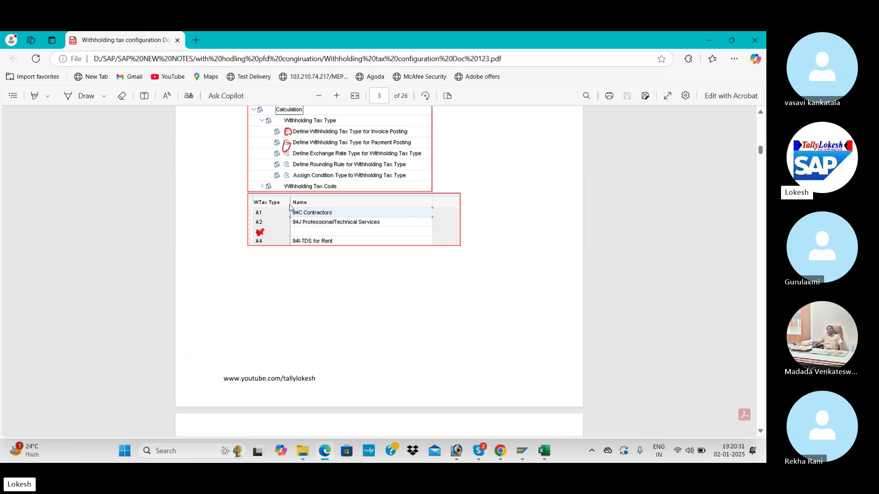
scroll(325, 268, down, 9)
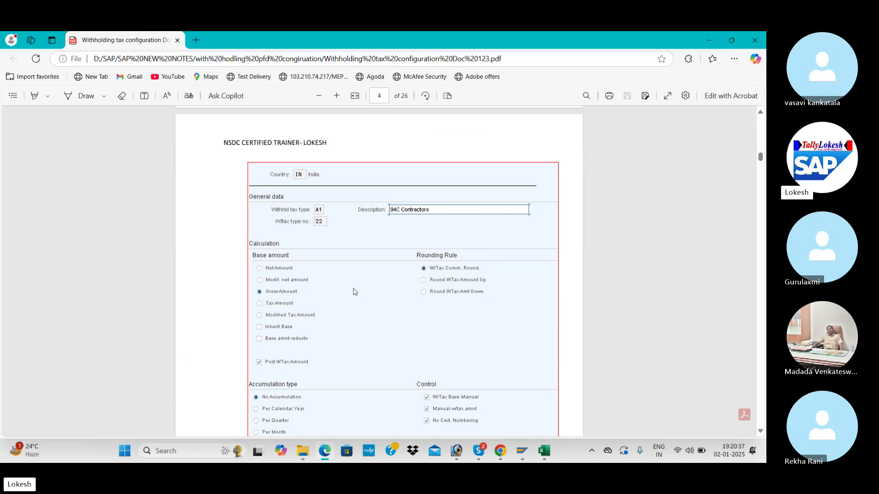
- Return to SAP and start a new withholding tax type for invoice posting, I1, described as "Rent on Building for Invoice 10%"
key(alt+Tab)
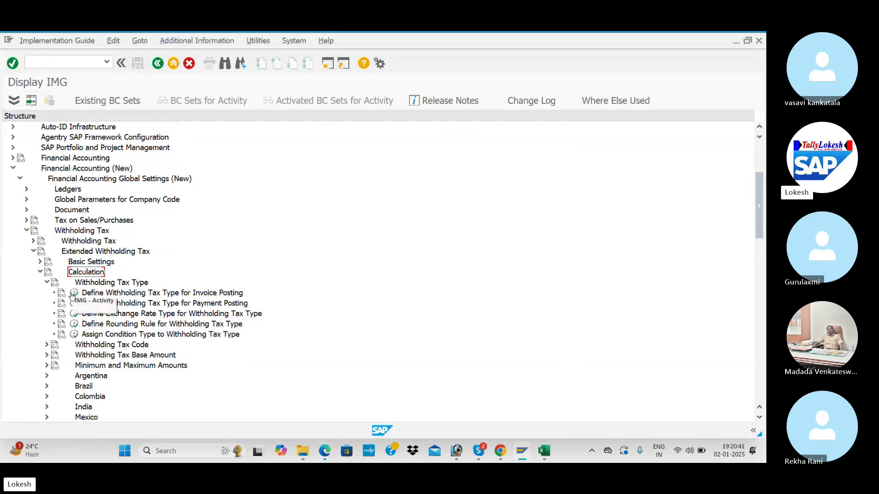
click(72, 295)
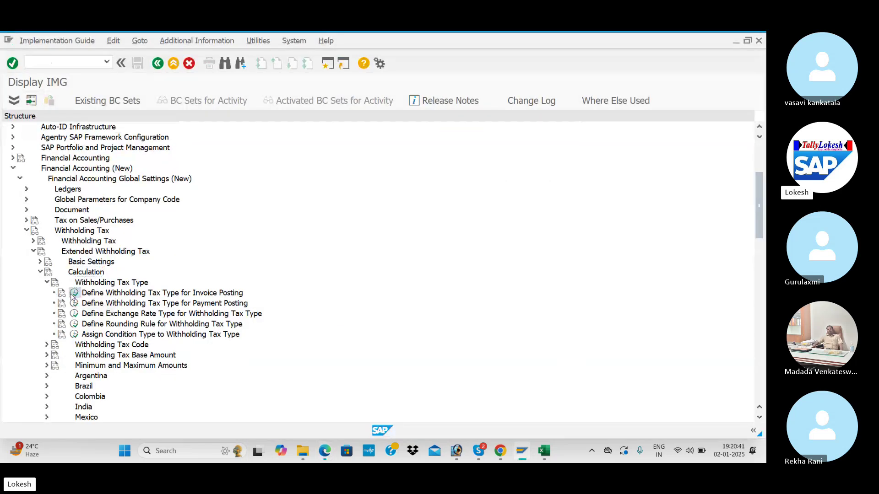
click(109, 233)
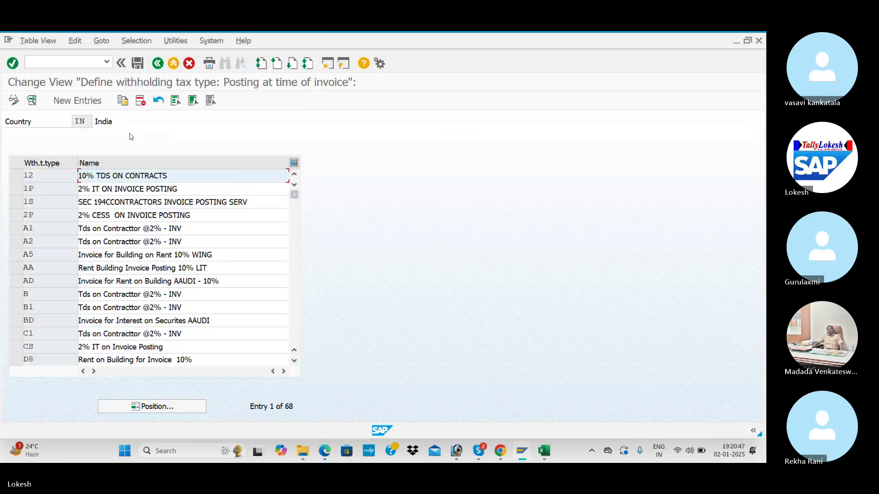
click(78, 104)
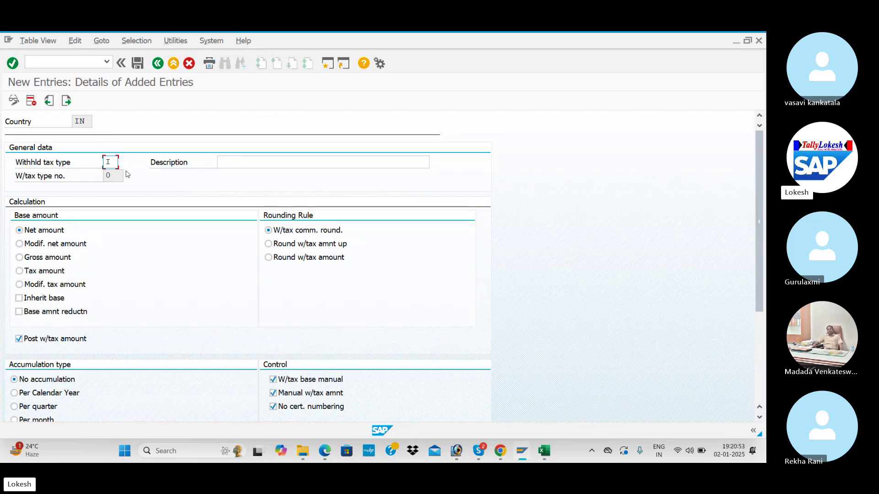
key(Tab)
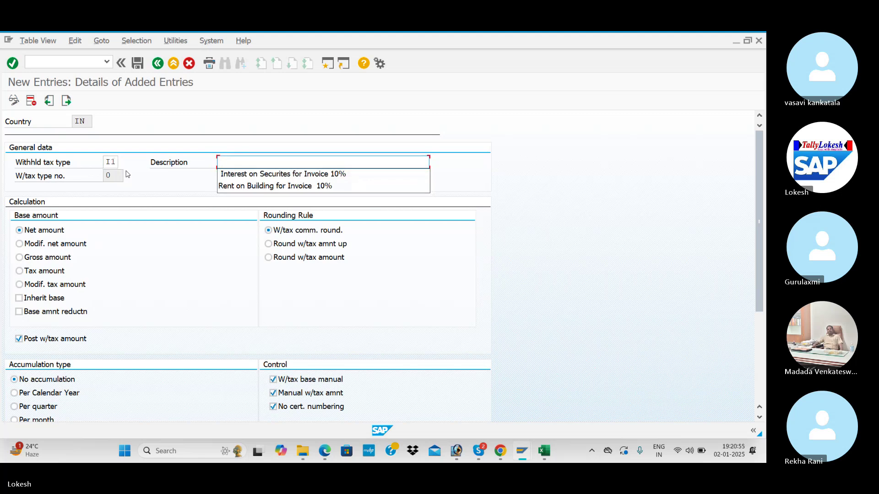
click(247, 185)
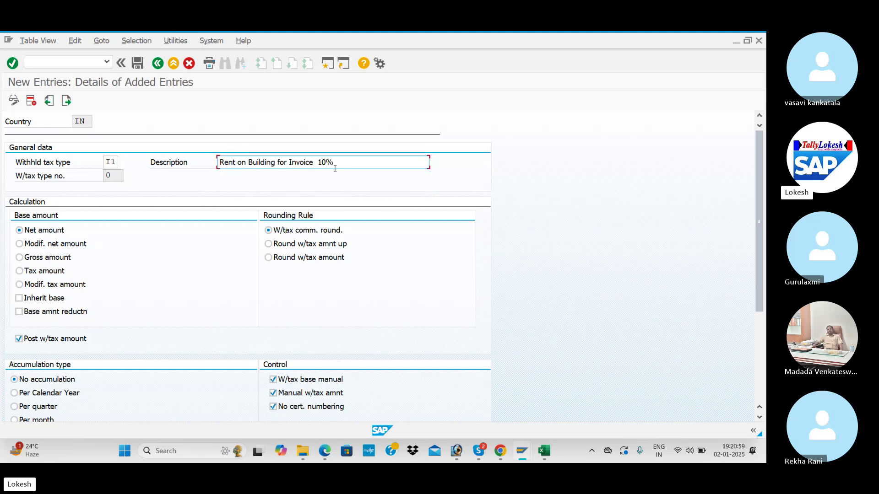
- Set the base amount of the new invoice withholding tax type to Gross amount and choose region 36 (TELANGANA)
click(20, 258)
scroll(241, 271, down, 5)
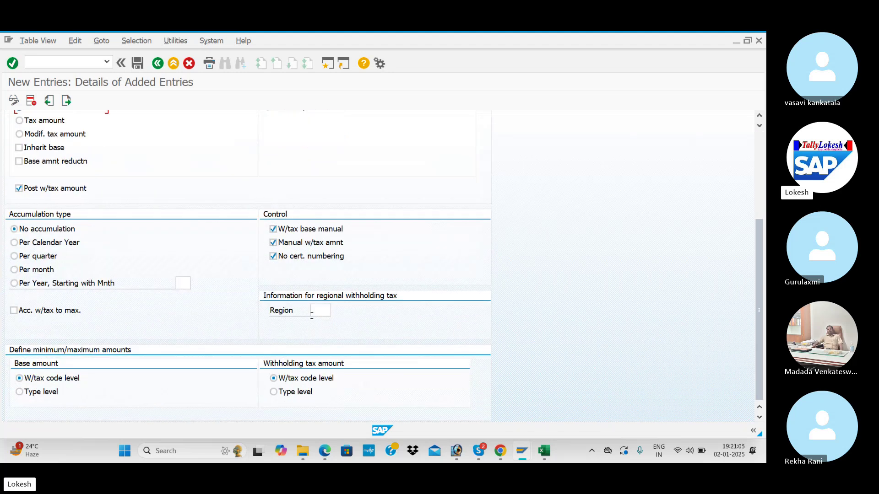
click(313, 313)
click(336, 312)
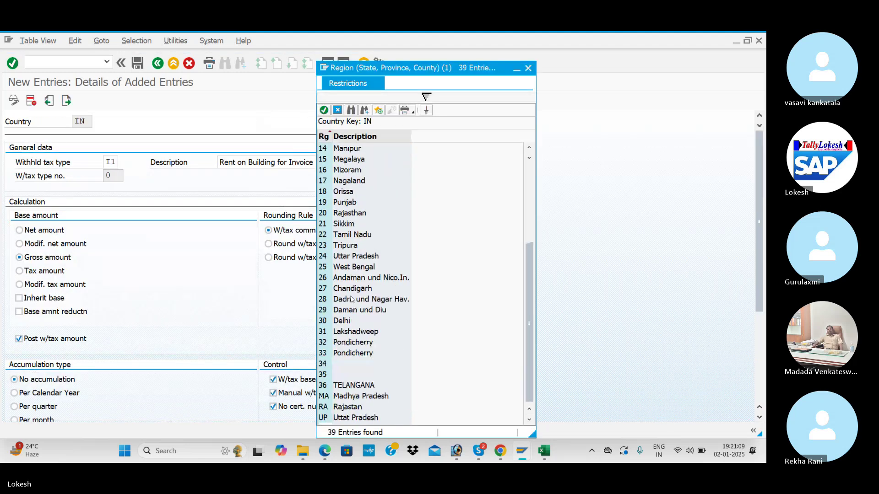
double_click(357, 387)
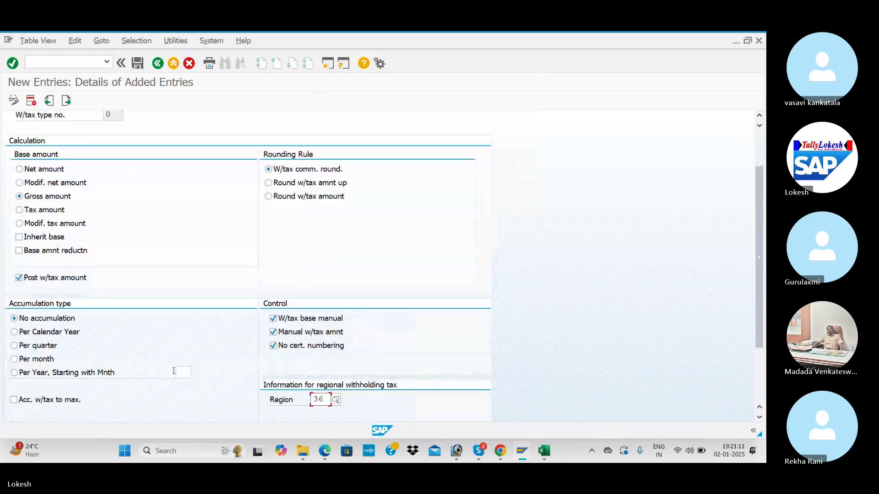
scroll(147, 312, up, 3)
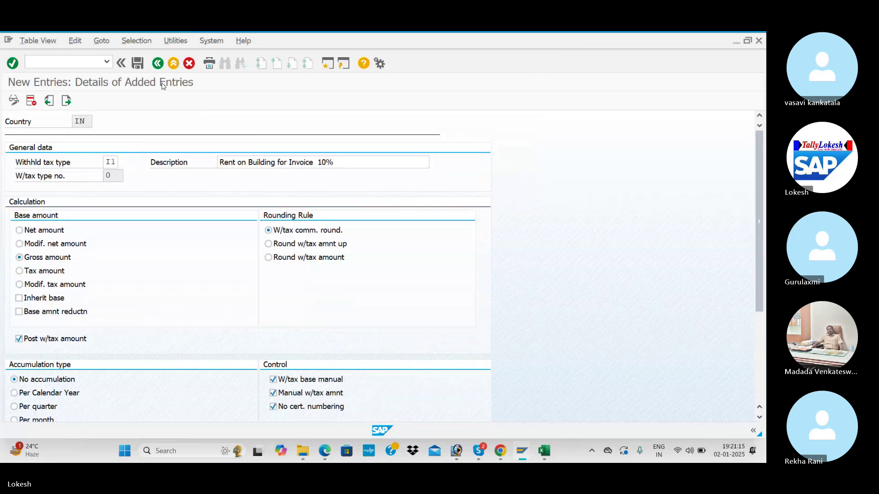
- Change the key of the "Rent on Building for Invoice 10%" withholding tax type to U1 and save the entry
click(137, 64)
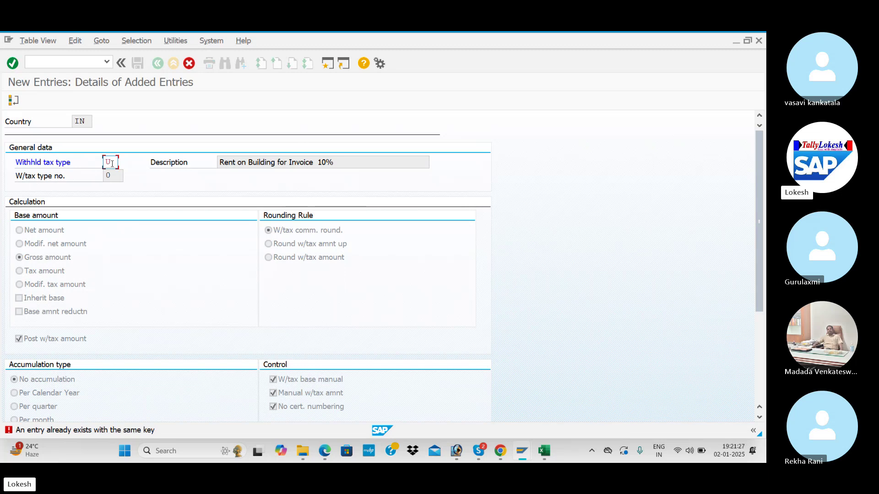
key(Return)
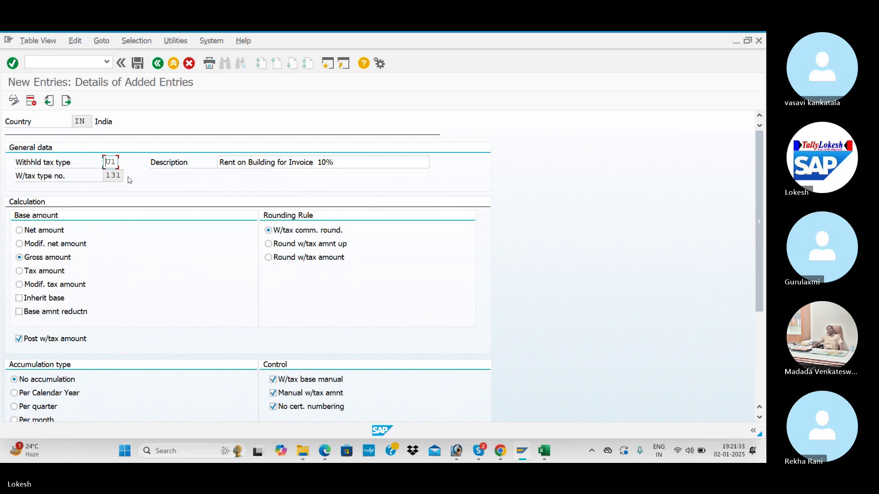
click(138, 64)
click(213, 230)
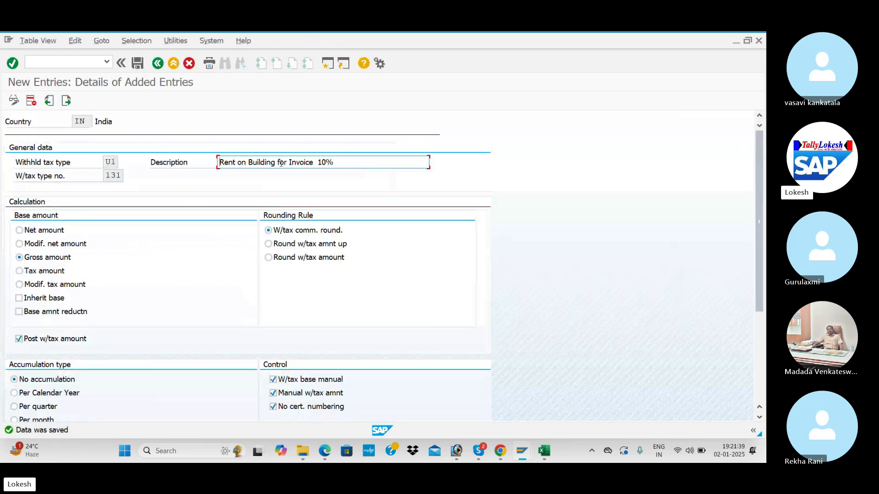
- Switch to the Excel checklist and enter "U1," in cell C7
key(alt+Tab)
key(alt+Tab)
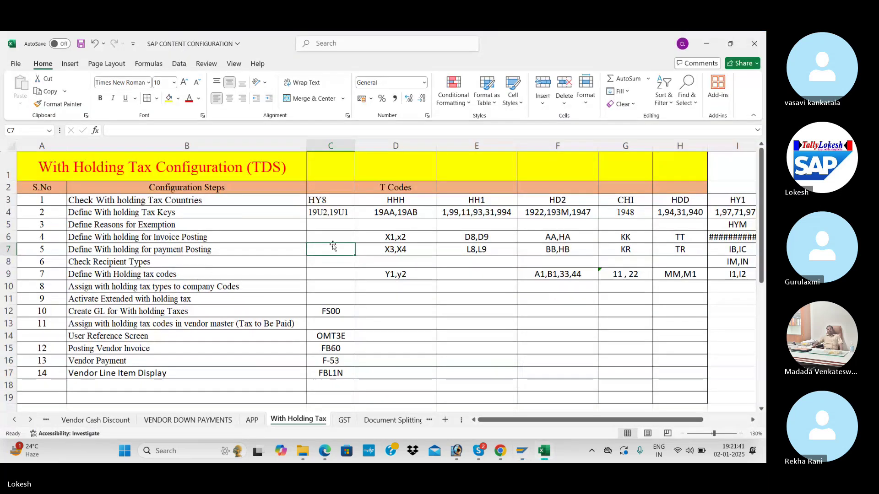
text(1,)
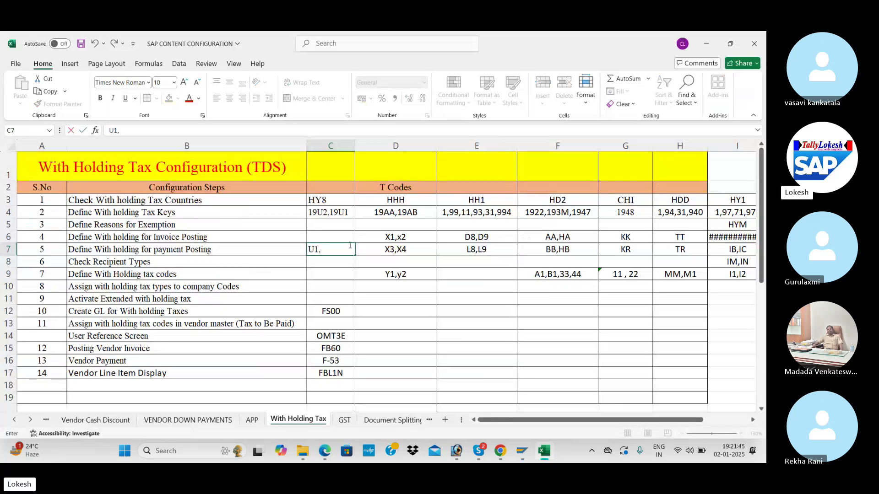
- Return to SAP and start another invoice posting tax type, U2, described as "Brocorage for Commission Invoice 10%"
key(alt+Tab)
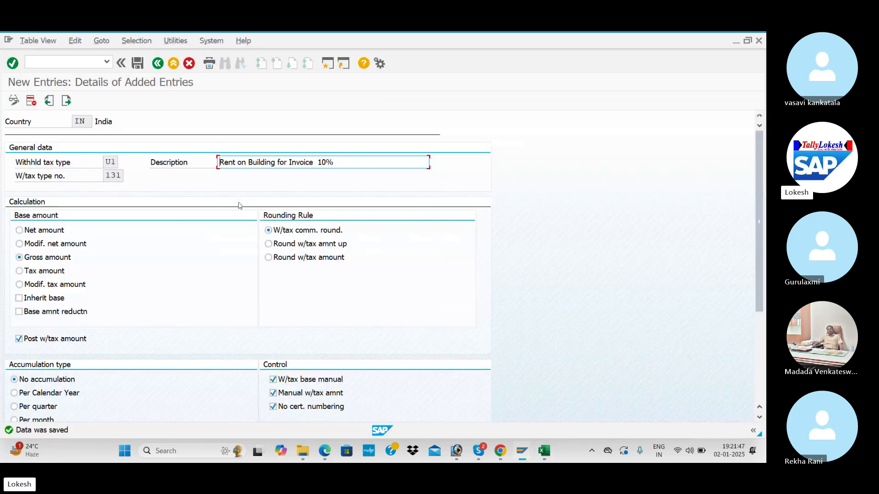
click(66, 101)
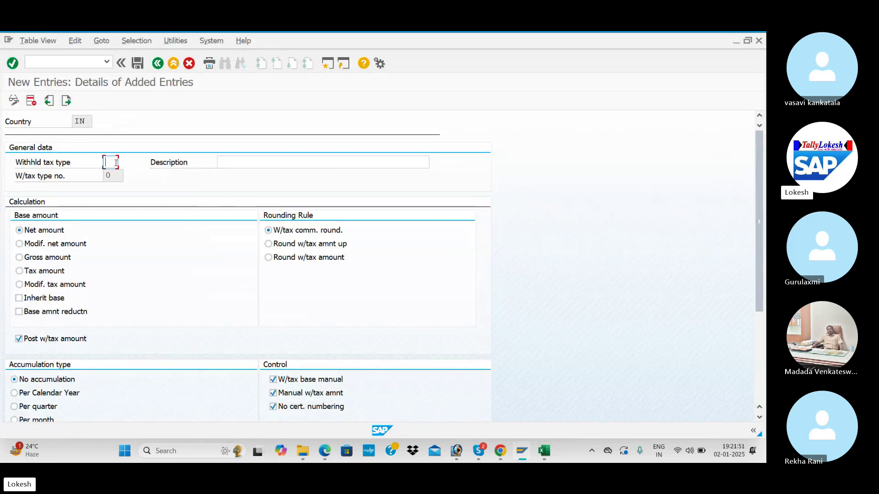
text(U2)
key(Tab)
key(BackSpace)
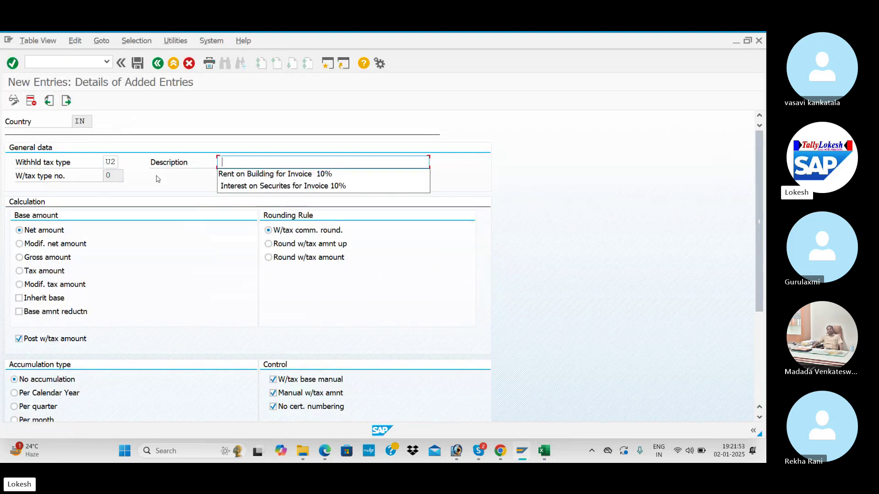
click(274, 188)
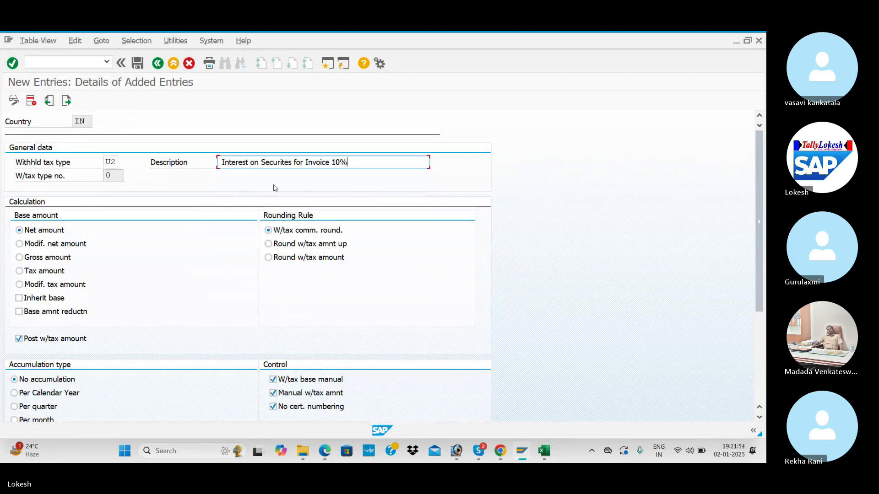
click(221, 162)
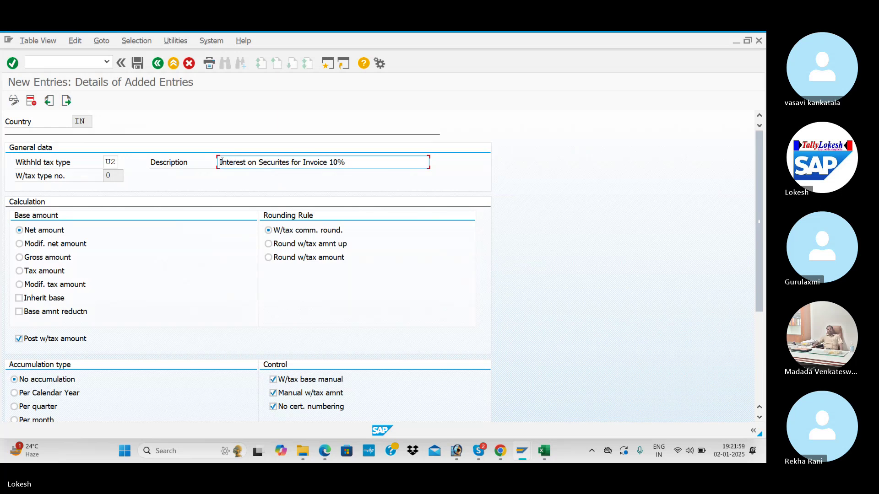
text(B)
text(rocorage for )
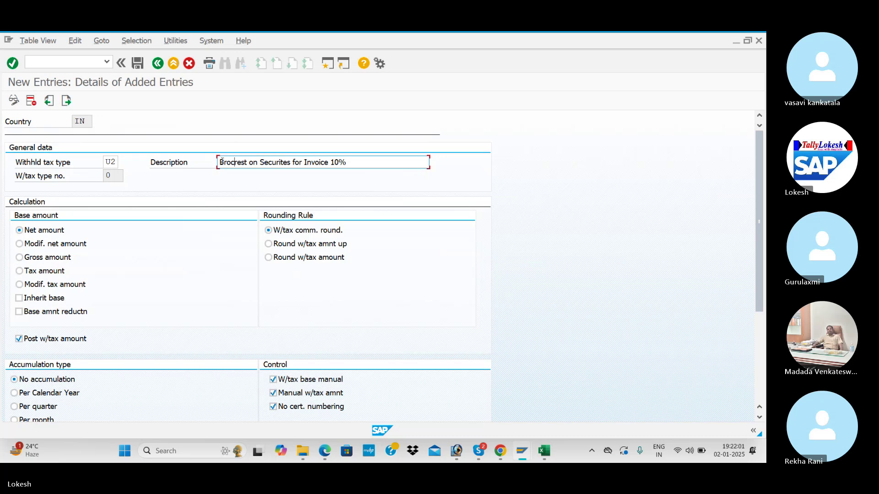
text(Commission)
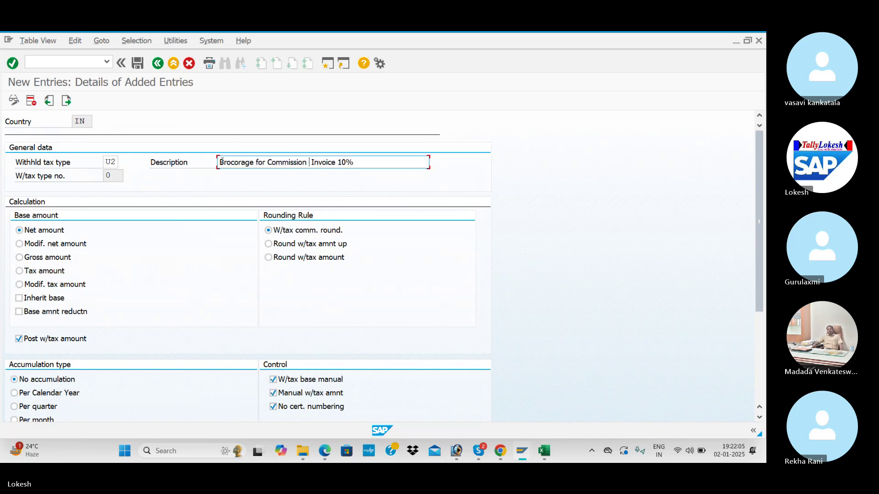
- Set the base amount of withholding tax type U2 to Gross amount and save the entry
click(27, 260)
key(Return)
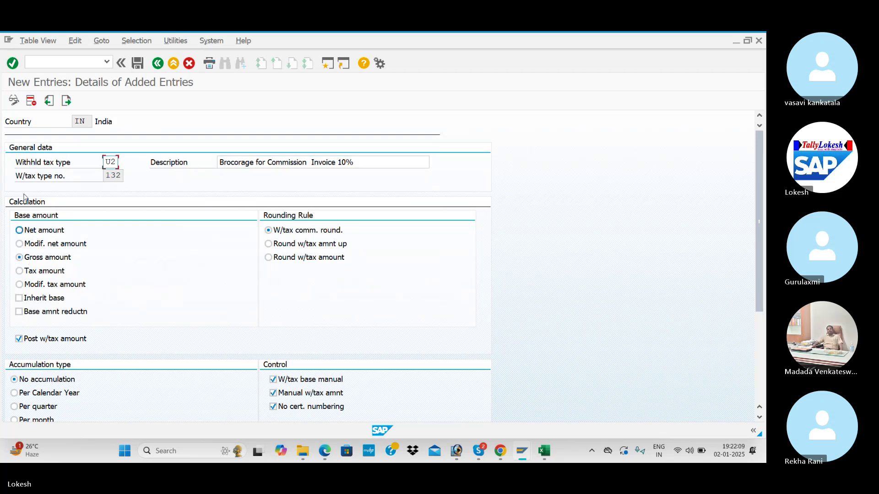
click(137, 63)
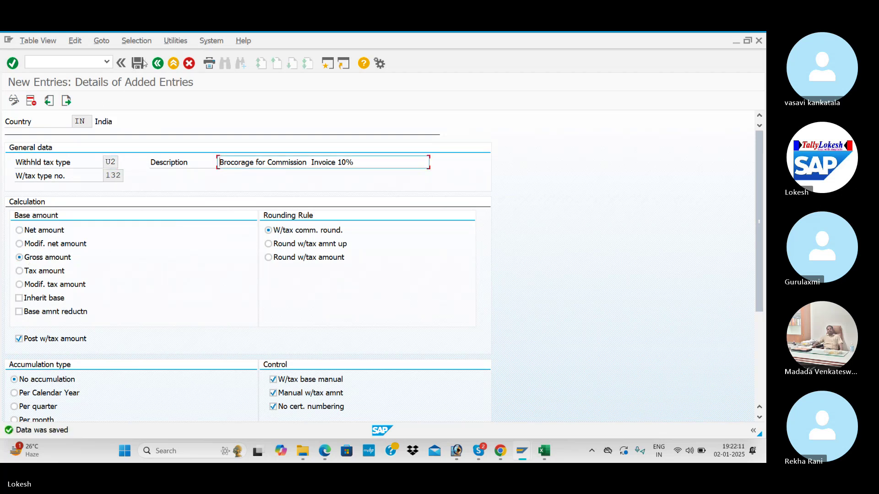
- Switch to the Excel checklist, complete the entry as "U1,U2" and move it to cell C6 in the invoice posting row
key(alt+Tab)
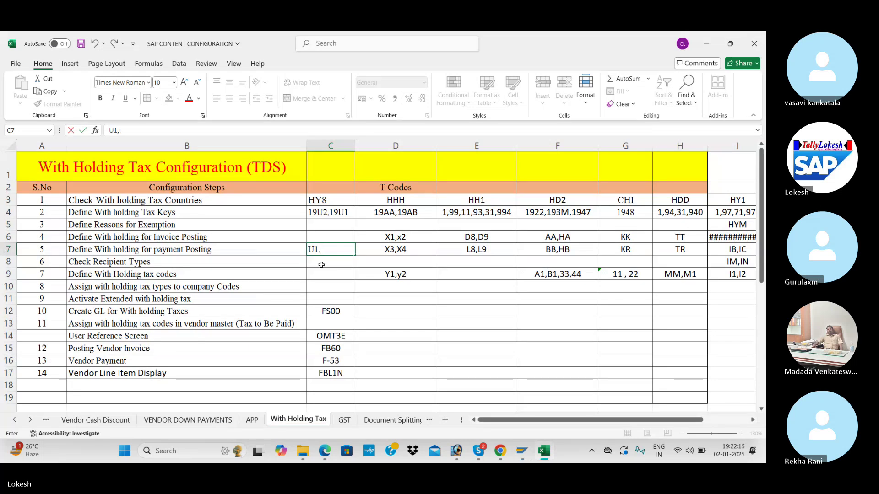
text(U2)
key(Return)
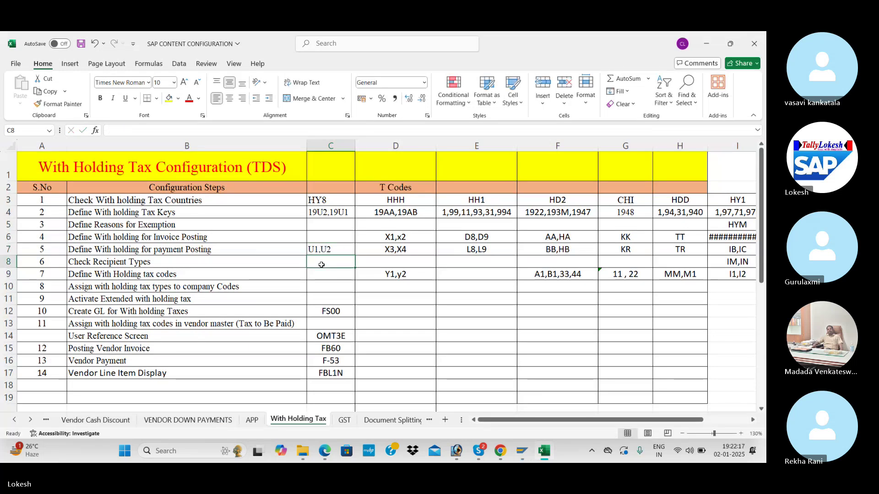
click(330, 250)
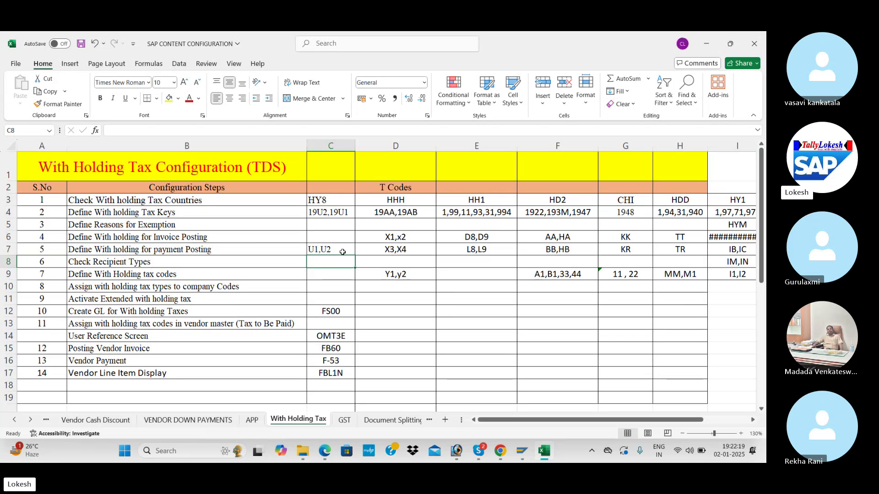
drag(342, 253, 327, 243)
click(327, 246)
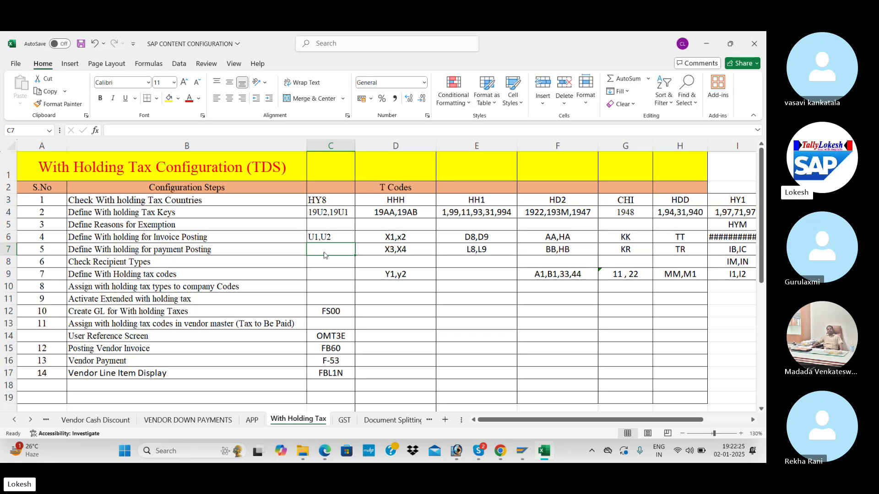
- Return to SAP, leave the invoice posting types, and open Define Withholding Tax Type for Payment Posting for country IN
key(alt+Tab)
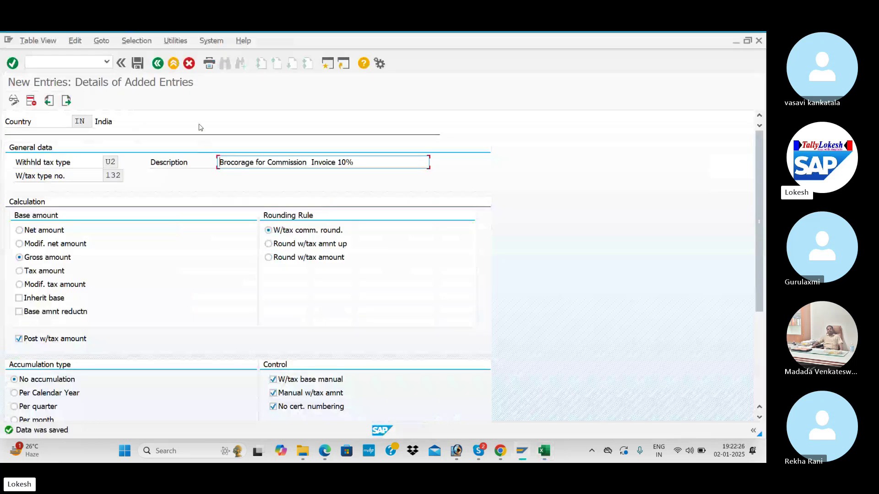
click(158, 64)
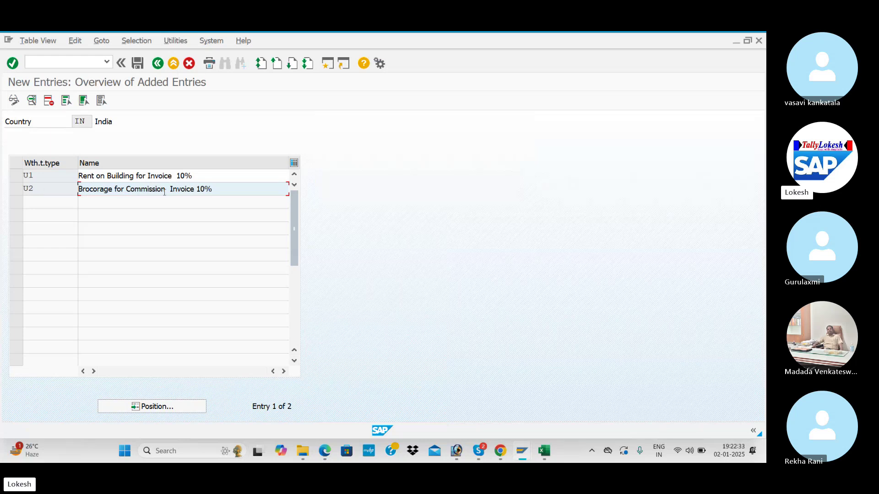
click(158, 64)
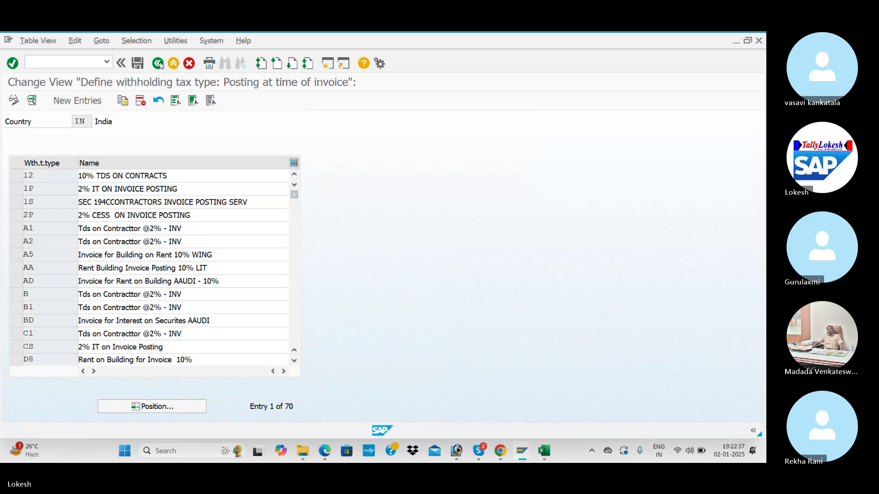
click(158, 64)
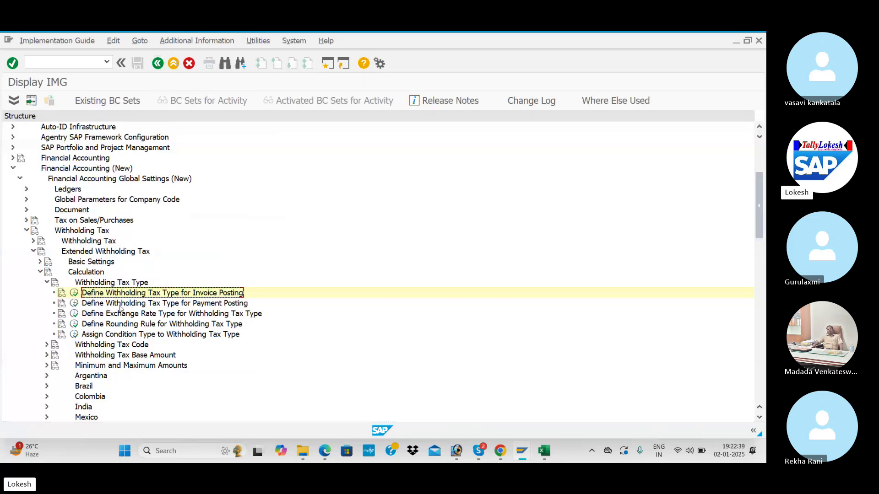
click(74, 303)
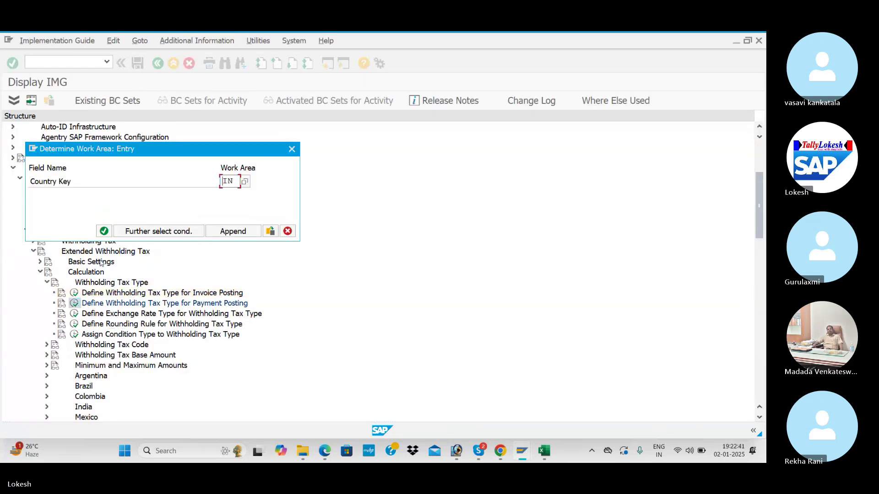
click(103, 231)
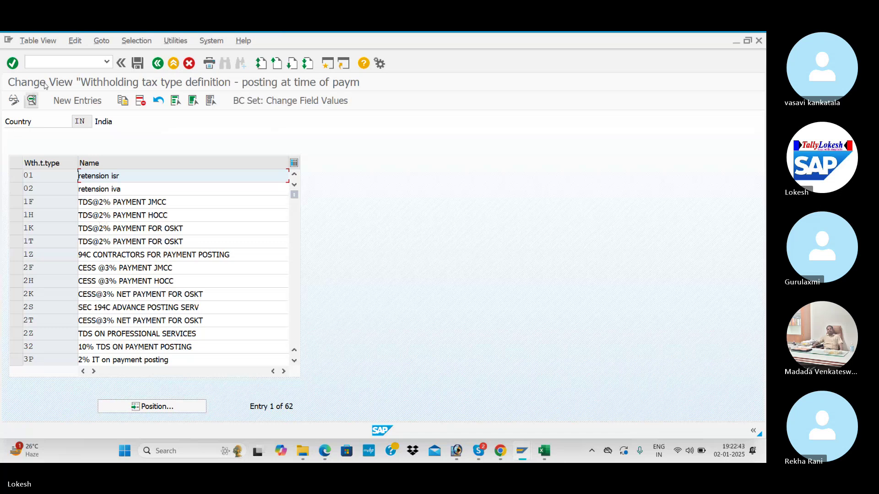
- Start a payment posting tax type T1 described as "Tds on Rent for Buidling payment 10%" with base amount Gross amount
click(77, 100)
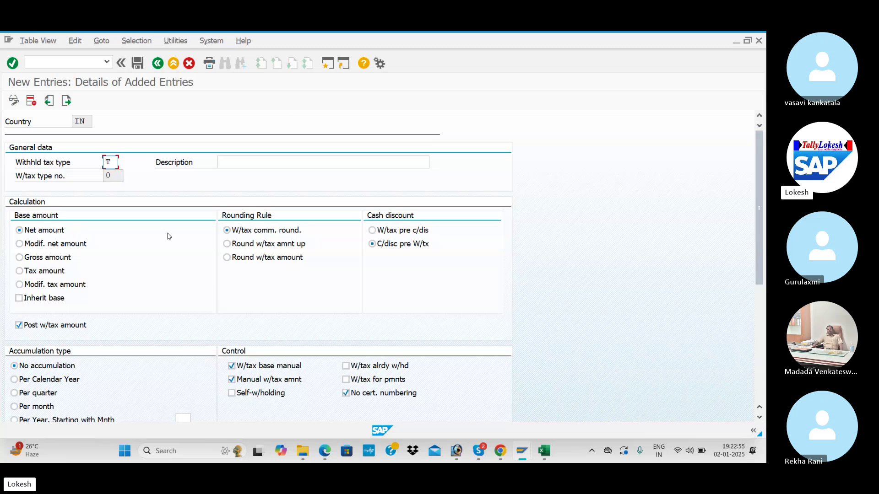
text(1)
key(Tab)
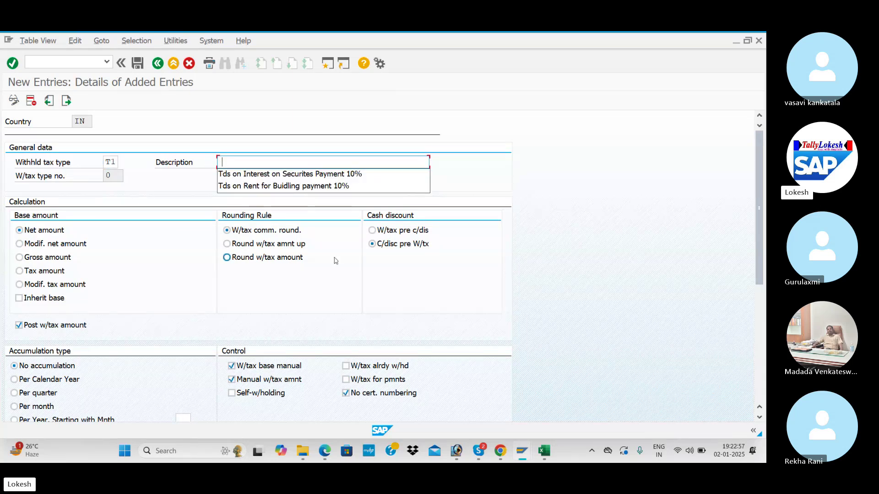
click(275, 186)
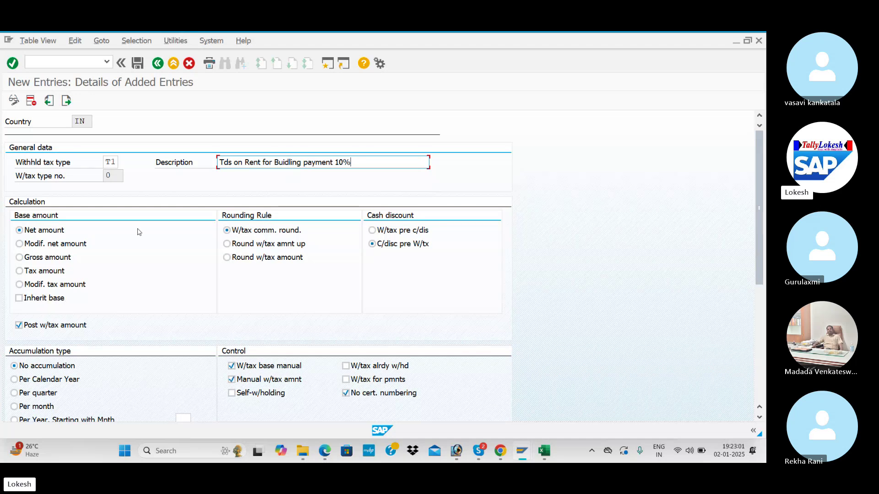
click(28, 259)
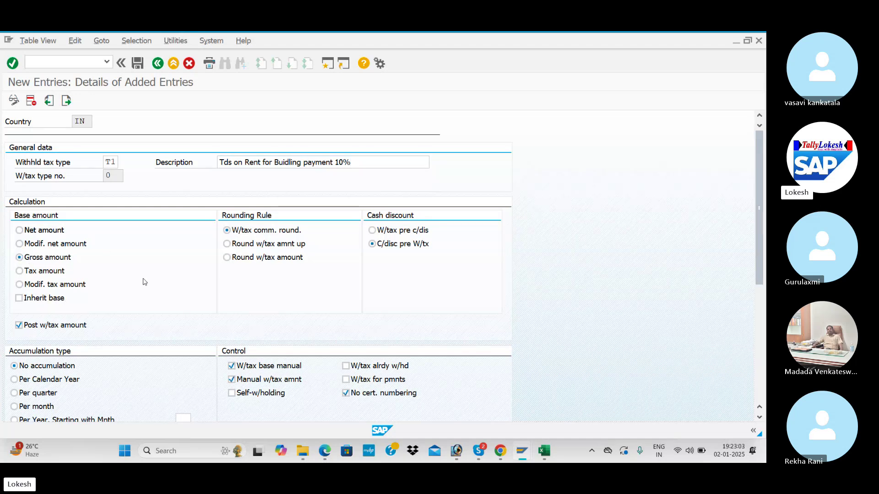
key(Return)
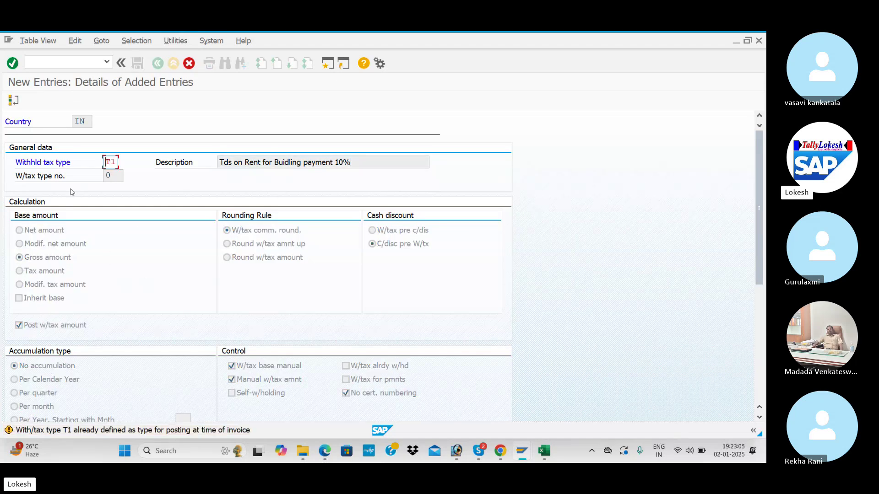
- Try H1 and Q1 as the key for the payment posting withholding tax type, clearing each one
click(115, 163)
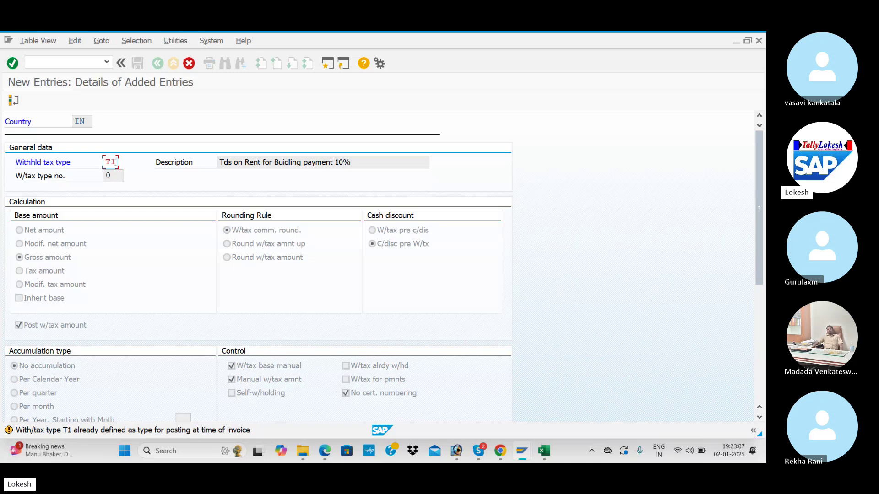
key(BackSpace)
key(BackSpace)
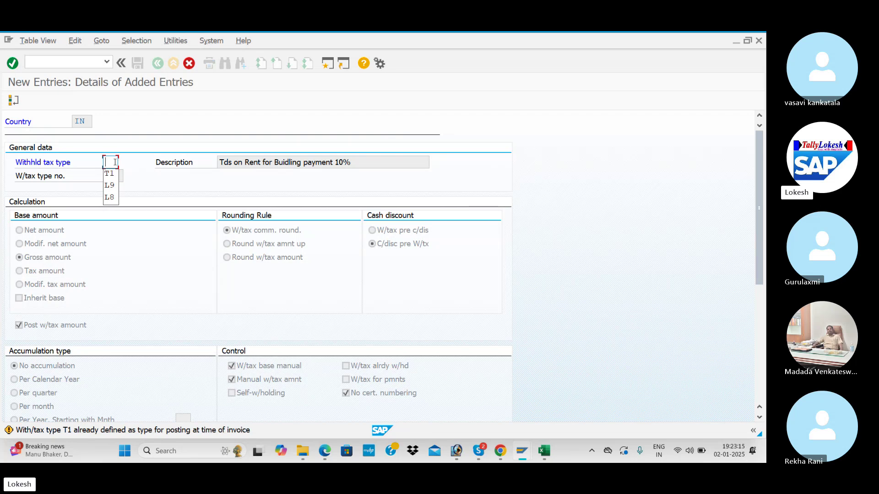
text(H1)
key(Return)
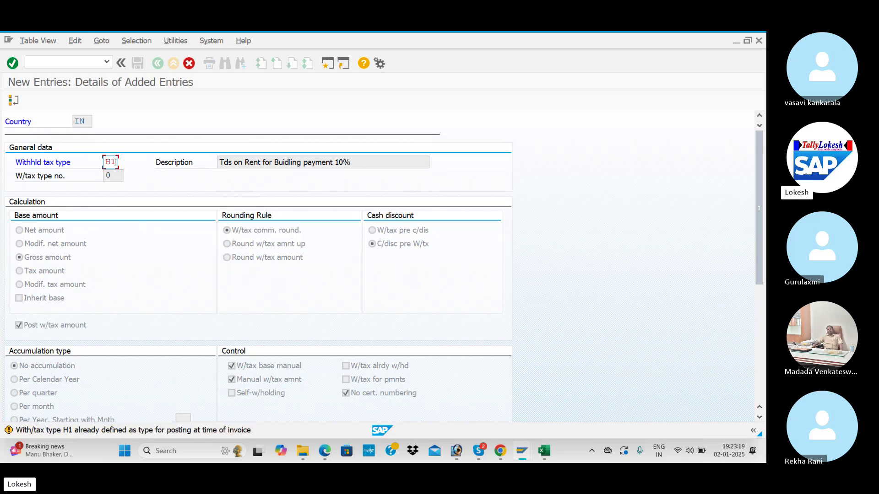
key(BackSpace)
key(BackSpace)
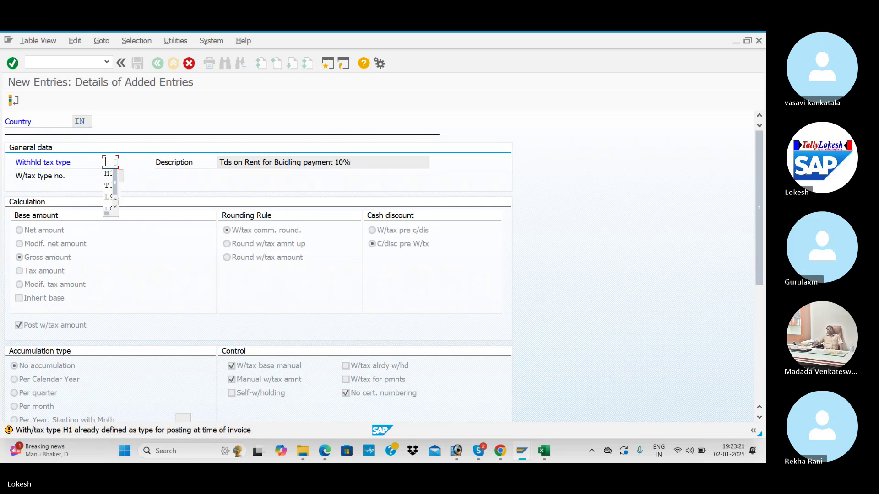
text(Q1)
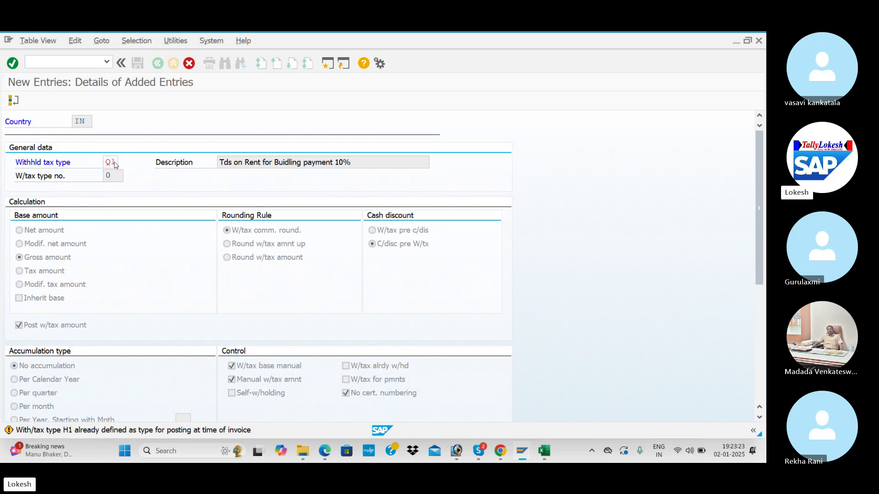
key(Return)
key(BackSpace)
key(BackSpace)
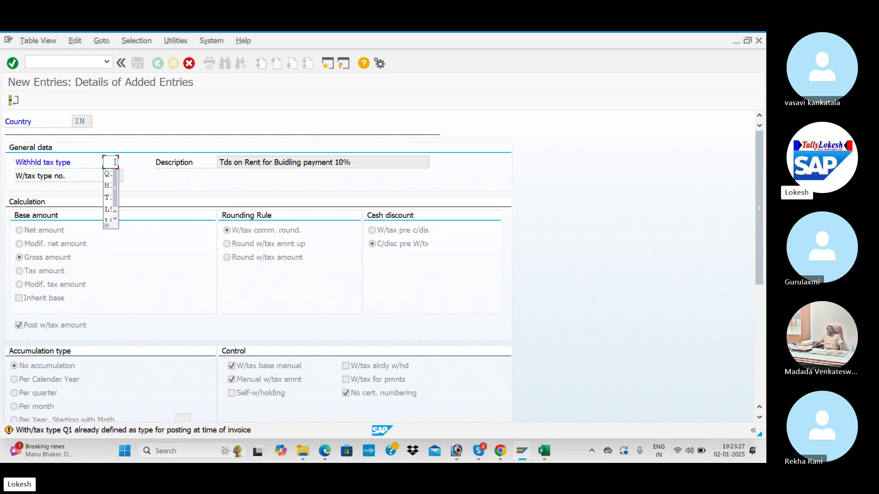
text(U)
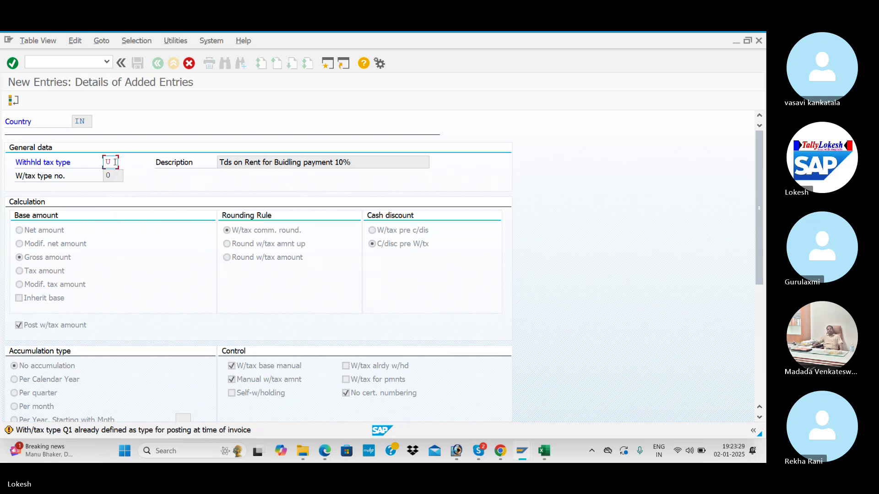
key(BackSpace)
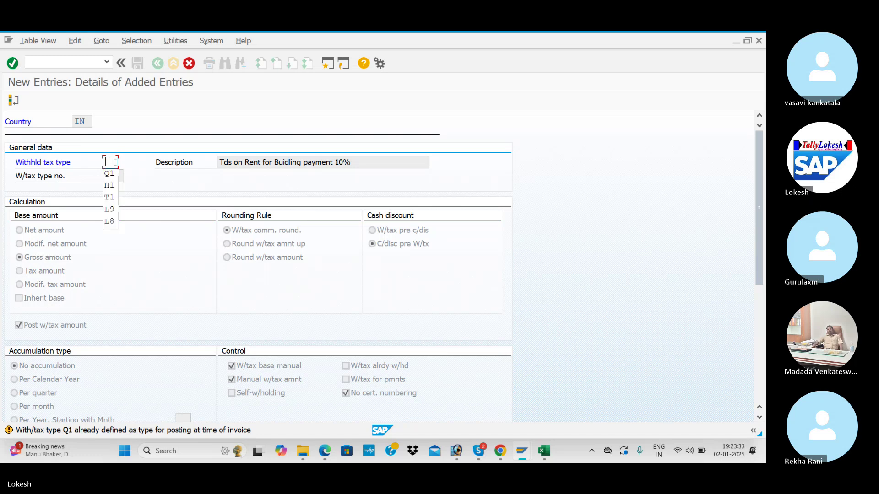
- Set the withholding tax type of the building rent payment entry to W1 and save it
text(WI)
key(Return)
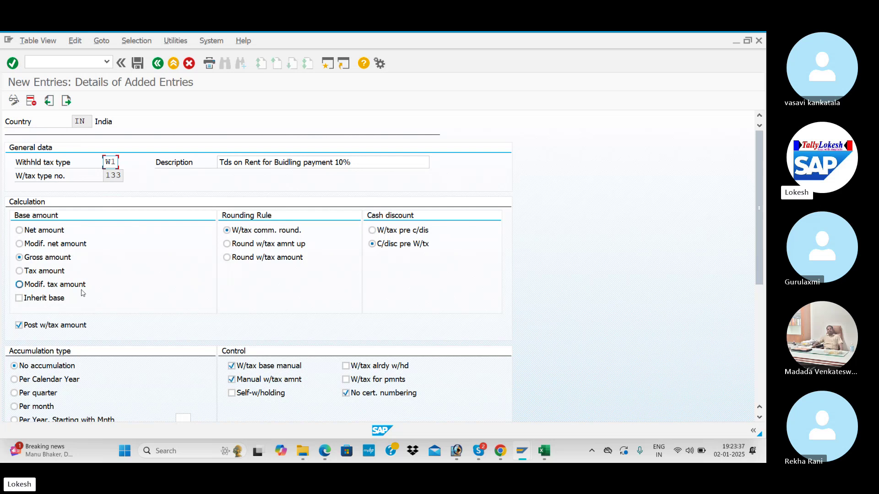
click(138, 64)
click(216, 232)
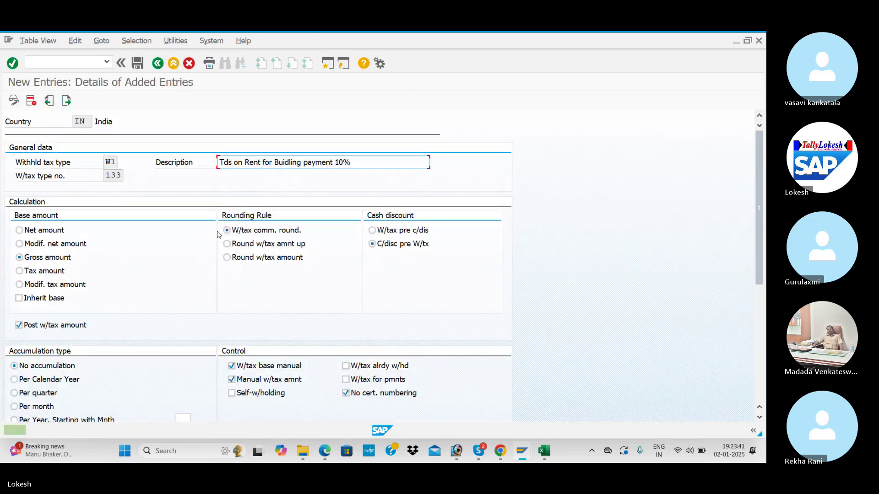
- Start the next payment posting entry as withholding tax type W2, reusing the description "Tds on Interest on Securites Payment 10%"
click(67, 101)
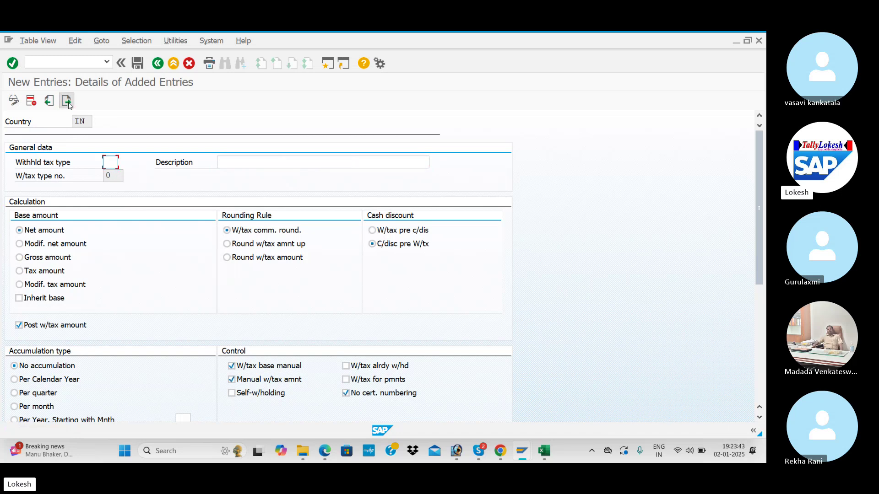
text(W2)
key(Tab)
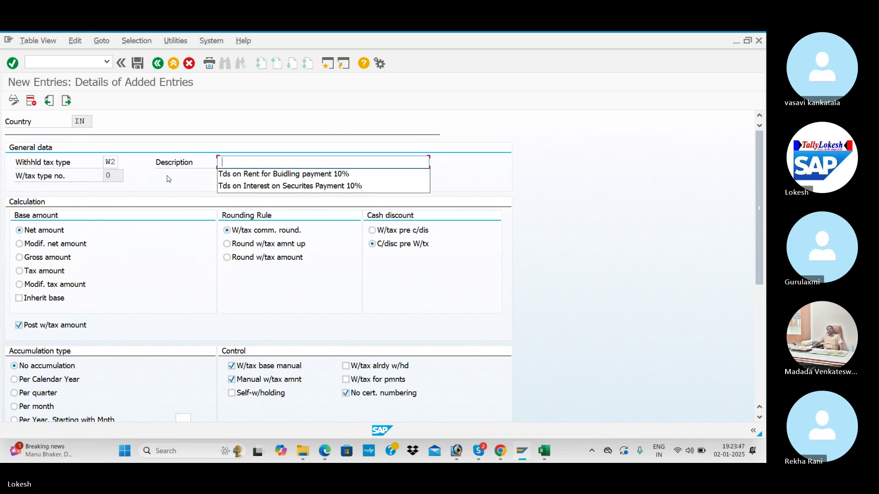
click(250, 185)
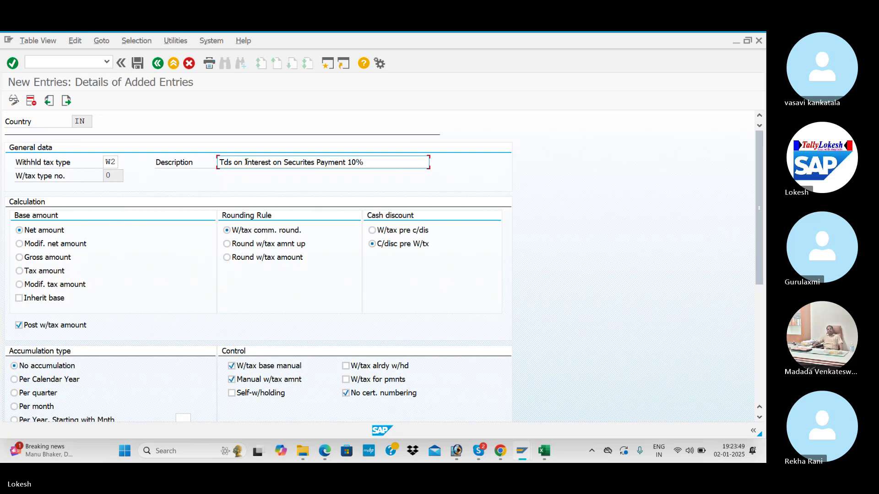
- Try to reword the W2 description to start with "Tds on Commision", removing the inserted wording again
click(246, 162)
text(CO)
key(BackSpace)
text(o)
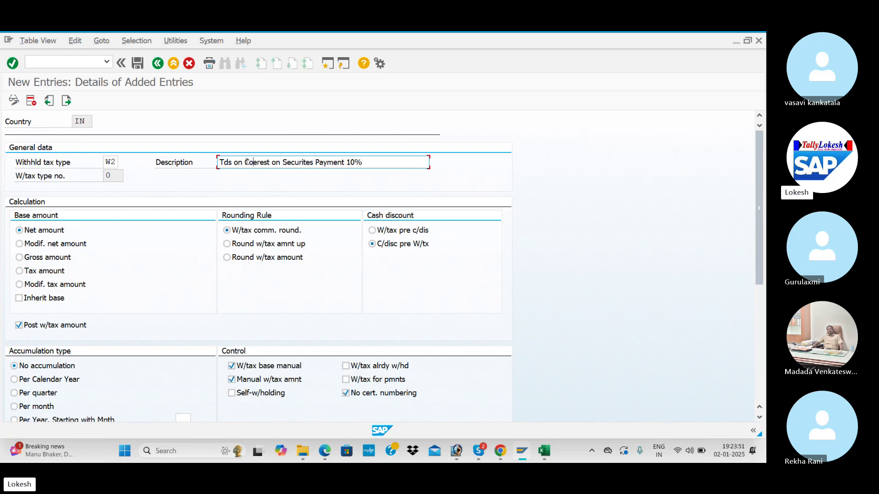
text(mmision)
key(Delete)
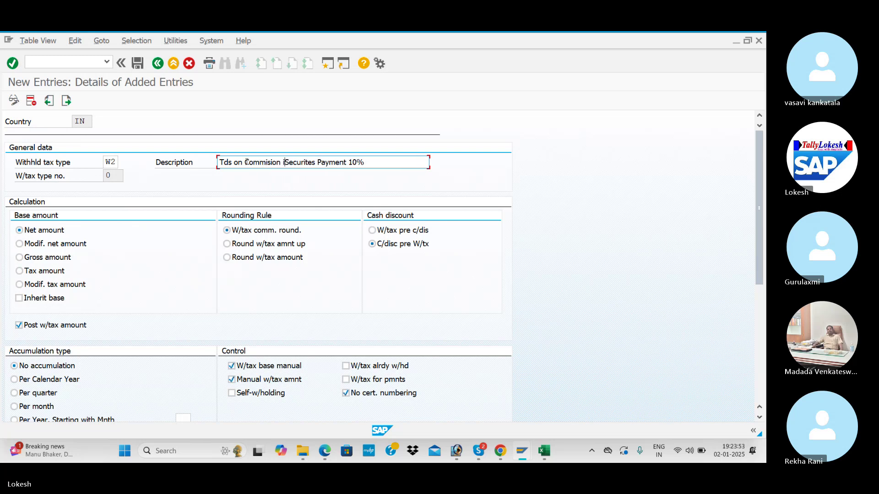
key(BackSpace)
text(on)
key(BackSpace)
key(BackSpace)
key(BackSpace)
key(BackSpace)
key(BackSpace)
key(BackSpace)
key(BackSpace)
key(BackSpace)
key(BackSpace)
key(BackSpace)
key(BackSpace)
key(BackSpace)
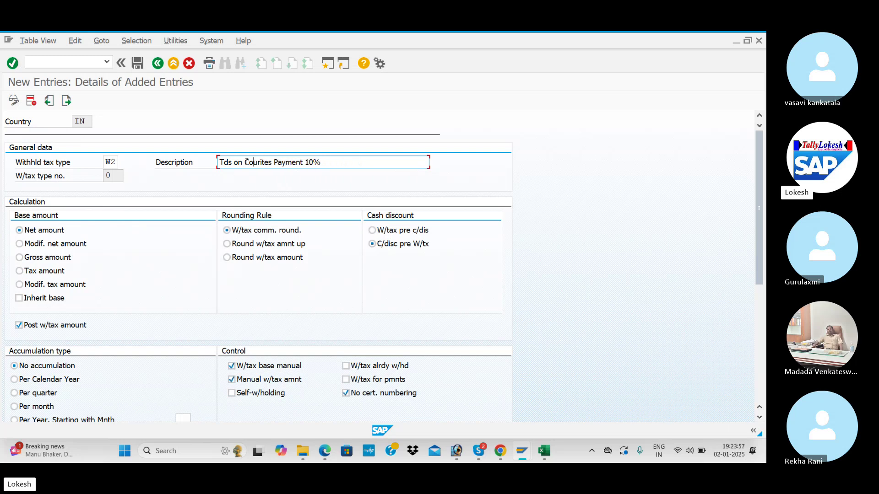
key(BackSpace)
- Try to reword the W2 description as "Tds on Brocarageo on Commision Payment"
text(Bro)
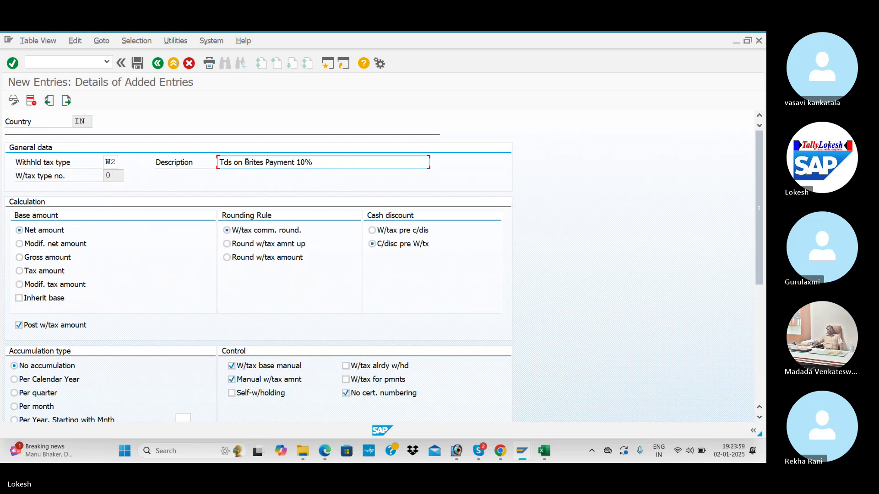
text(carageo on Commision for )
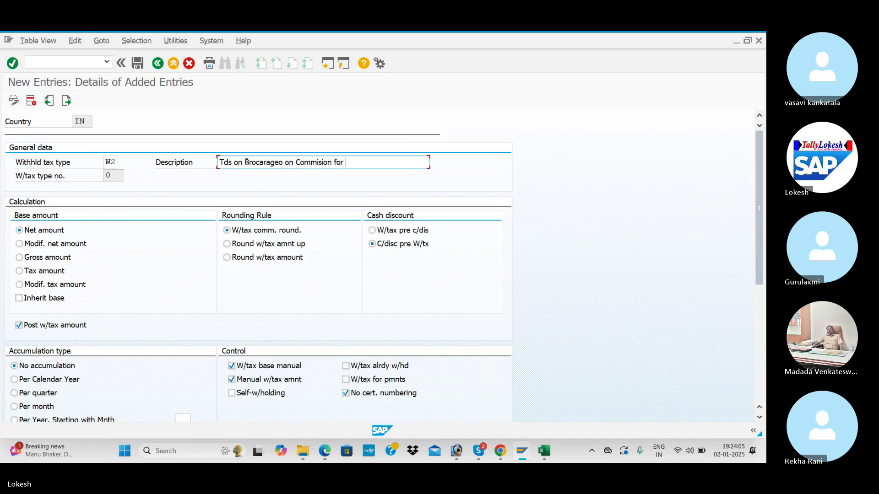
text(pay)
key(BackSpace)
key(BackSpace)
text(A)
key(BackSpace)
key(BackSpace)
text(Payme)
key(BackSpace)
key(BackSpace)
key(BackSpace)
key(BackSpace)
text(1)
key(BackSpace)
key(BackSpace)
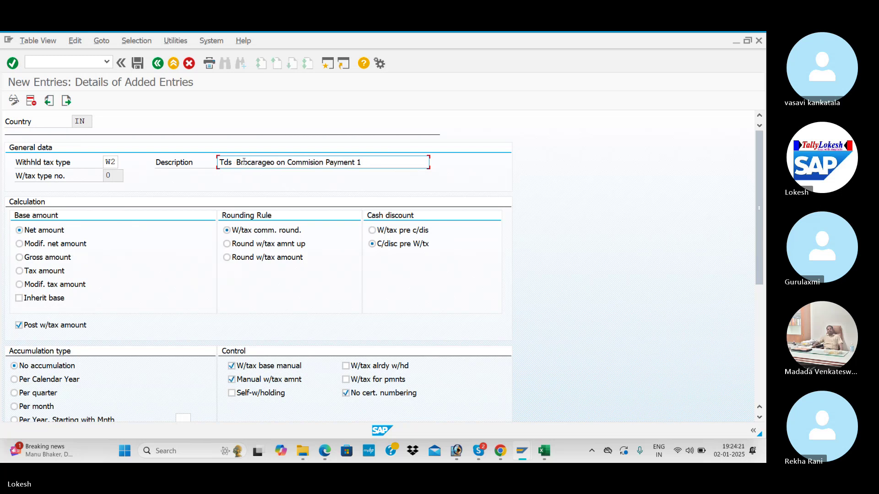
key(BackSpace)
key(Delete)
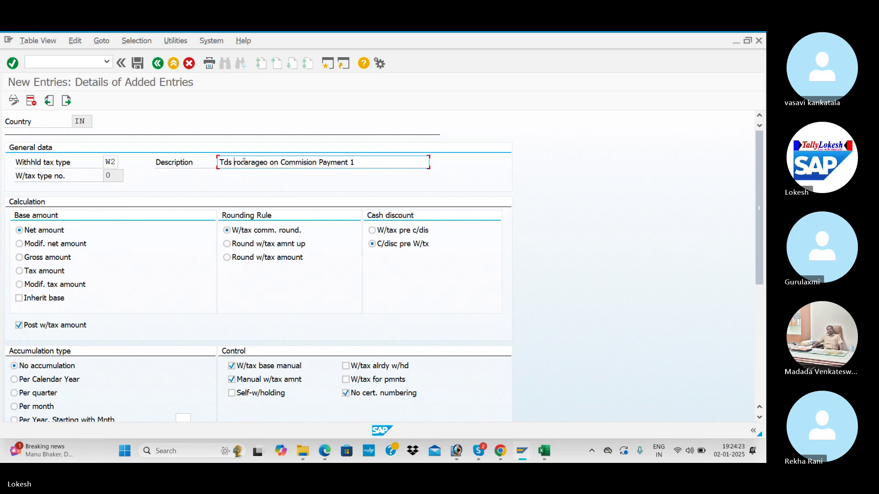
text(B)
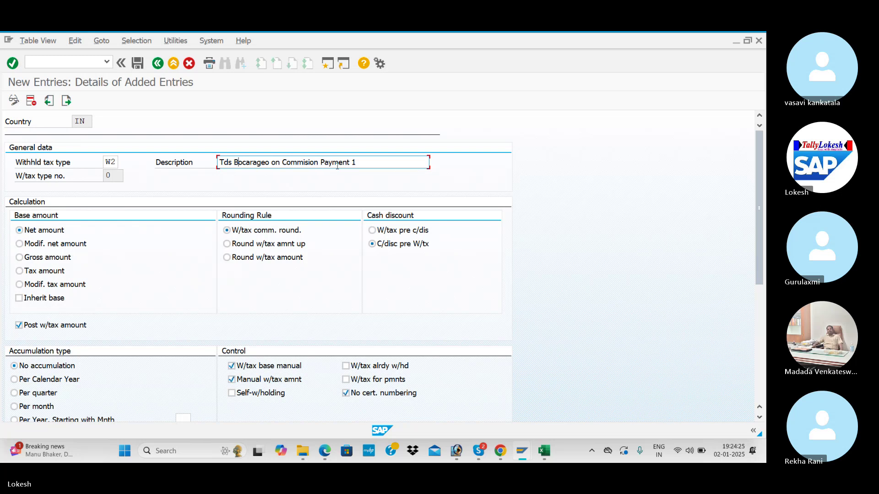
key(BackSpace)
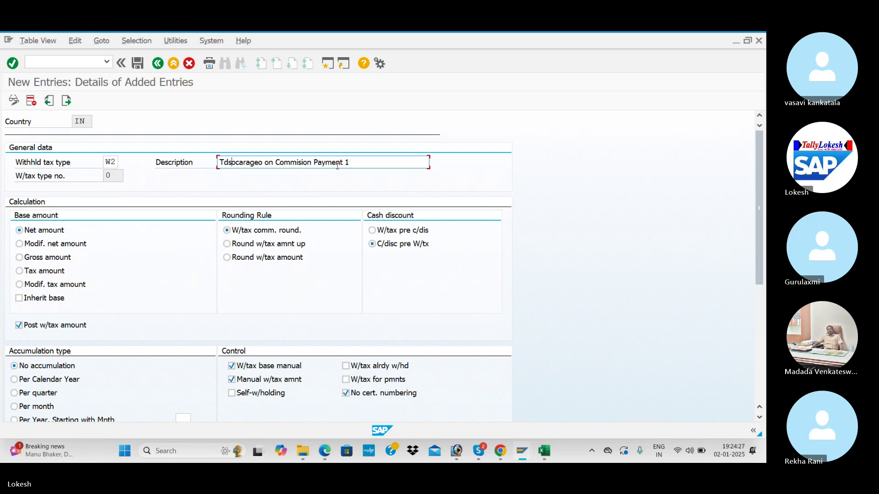
text(on)
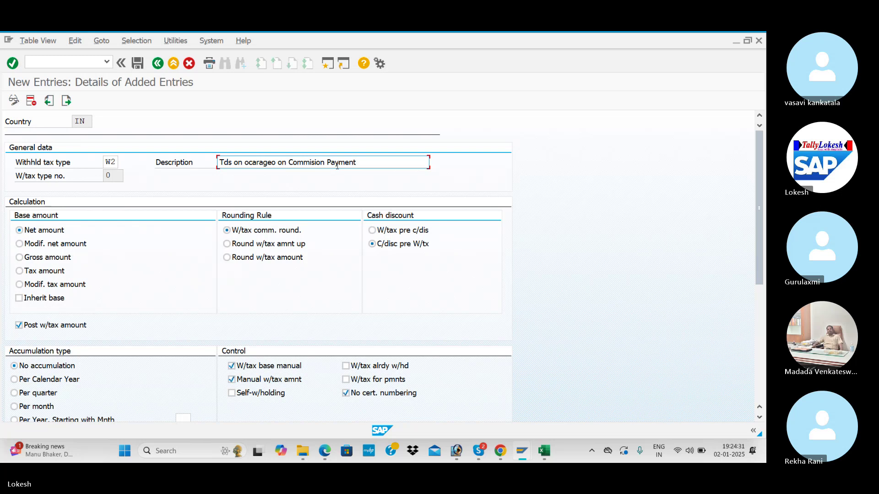
- Rewrite the description of withholding tax type W2 as "Tds Brocarage on Commision Payment 10%"
click(359, 164)
key(BackSpace)
key(BackSpace)
key(BackSpace)
key(BackSpace)
key(BackSpace)
key(BackSpace)
key(BackSpace)
key(BackSpace)
key(BackSpace)
key(BackSpace)
key(BackSpace)
key(BackSpace)
key(BackSpace)
key(BackSpace)
key(BackSpace)
key(BackSpace)
key(BackSpace)
key(BackSpace)
key(BackSpace)
key(BackSpace)
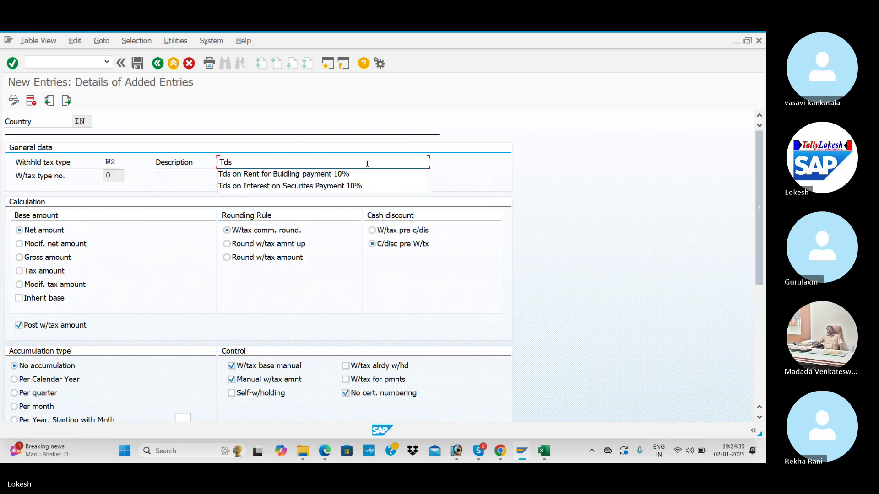
text(B)
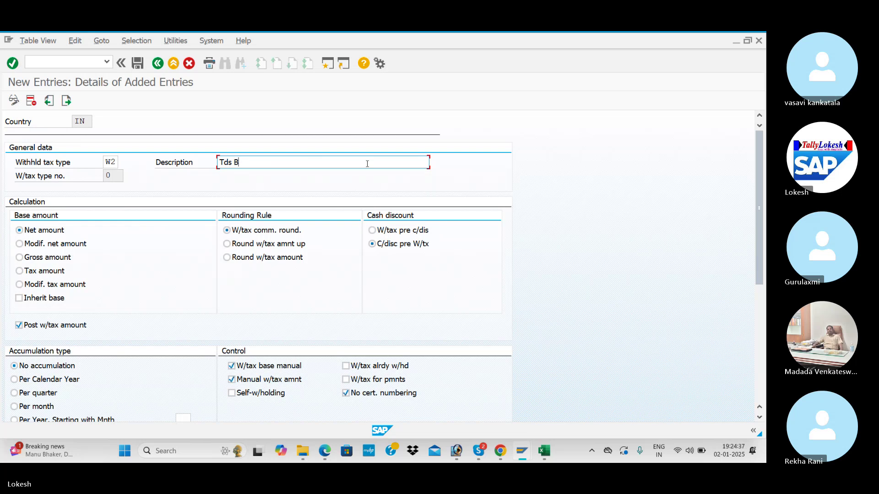
text(rocarage on Commision Payment)
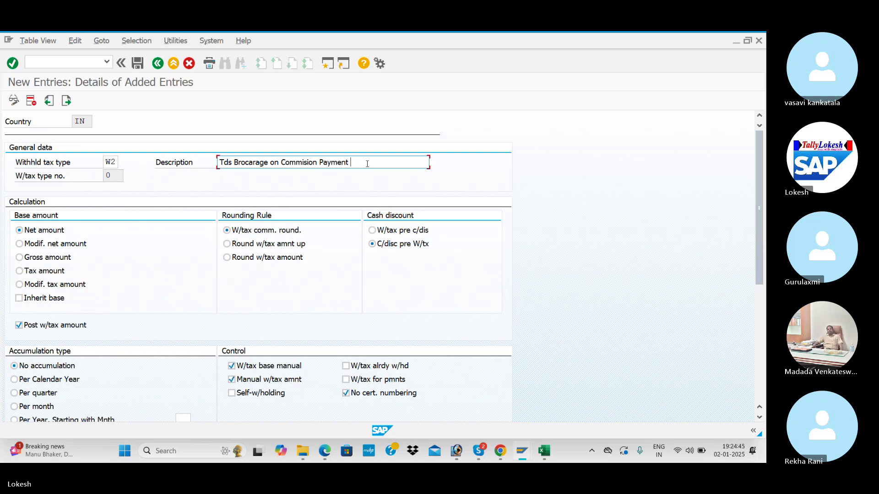
text( 10%)
- Set the base amount of withholding tax type W2 to Gross amount and save the entry
click(19, 258)
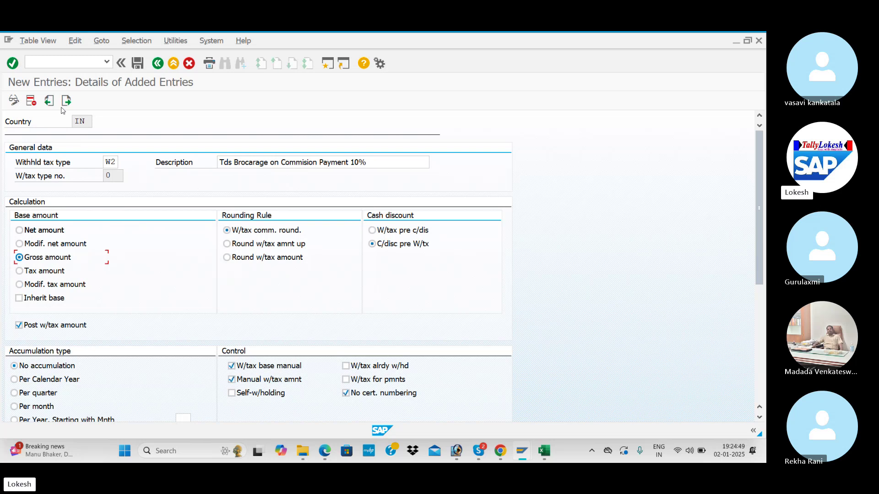
click(137, 64)
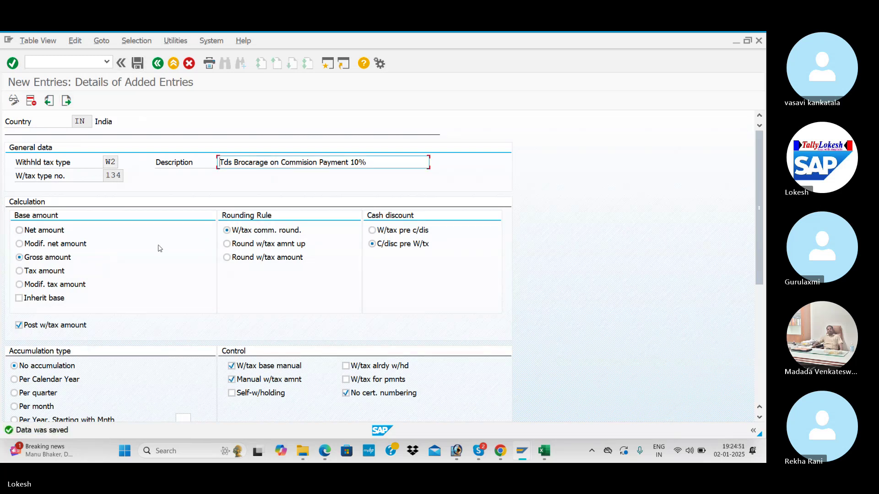
- Switch to the Excel checklist and enter "W1,W2" in cell C7 of the payment posting row
key(alt+Tab)
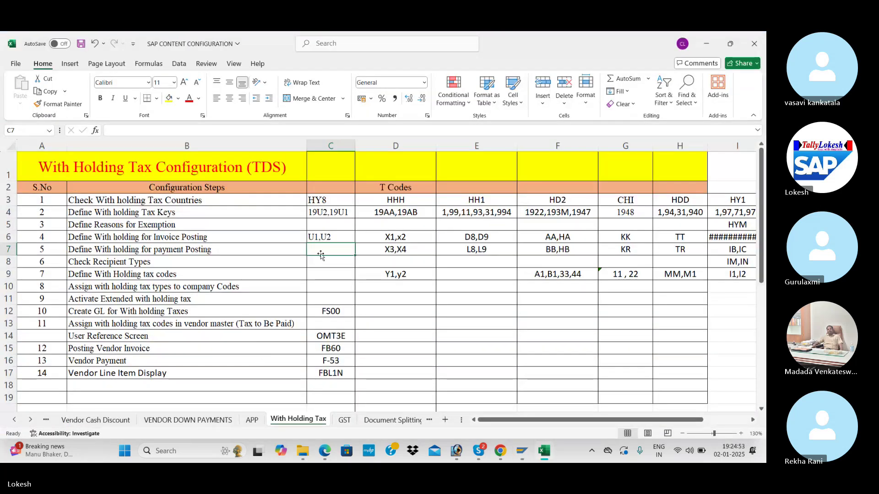
text(W)
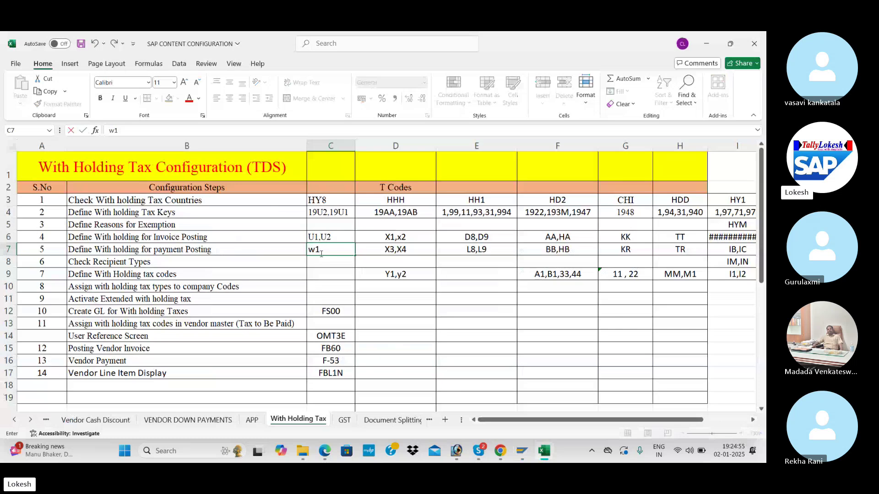
text(1,W2)
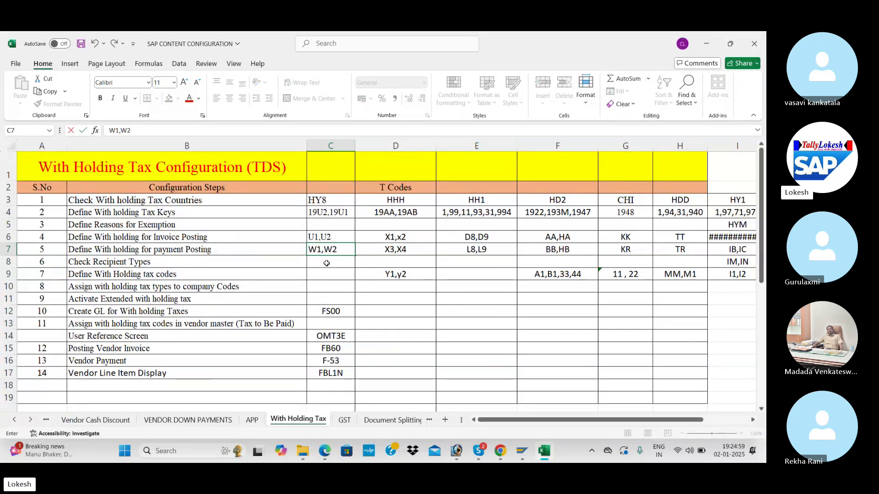
key(Return)
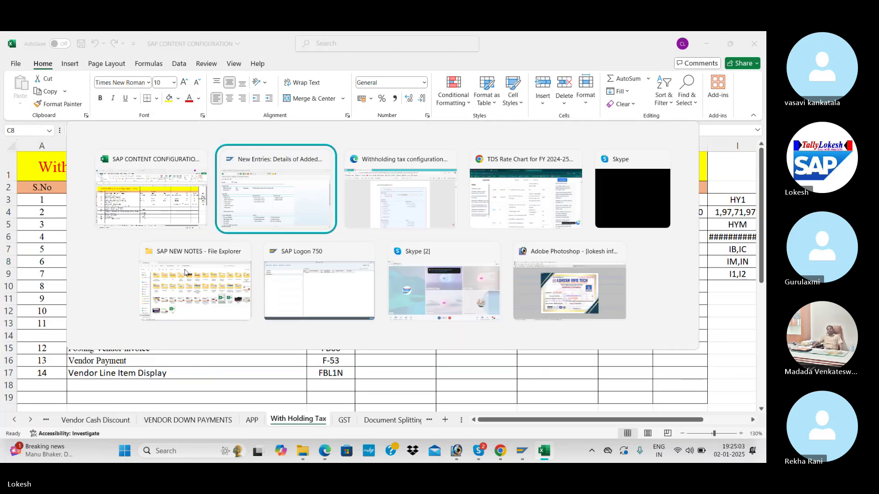
- Switch to the SAP window, save the new withholding tax type W2 and return to the implementation guide structure
key(alt+Tab)
click(138, 63)
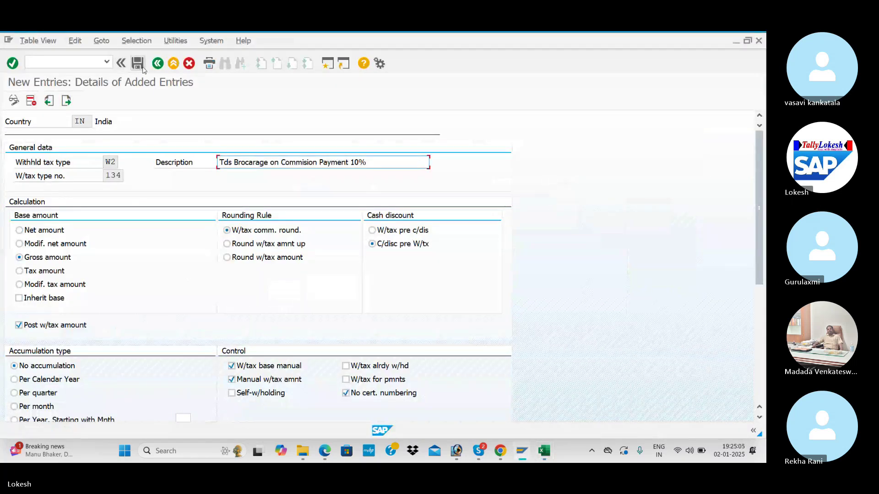
click(157, 64)
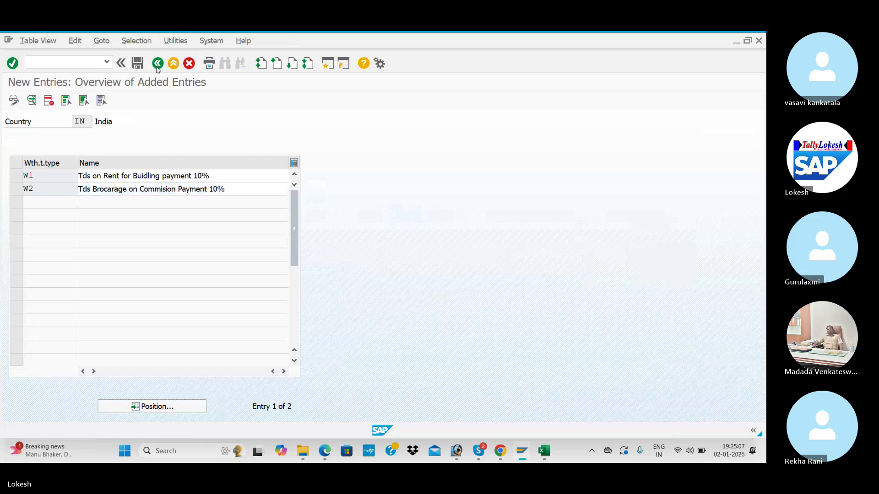
click(157, 64)
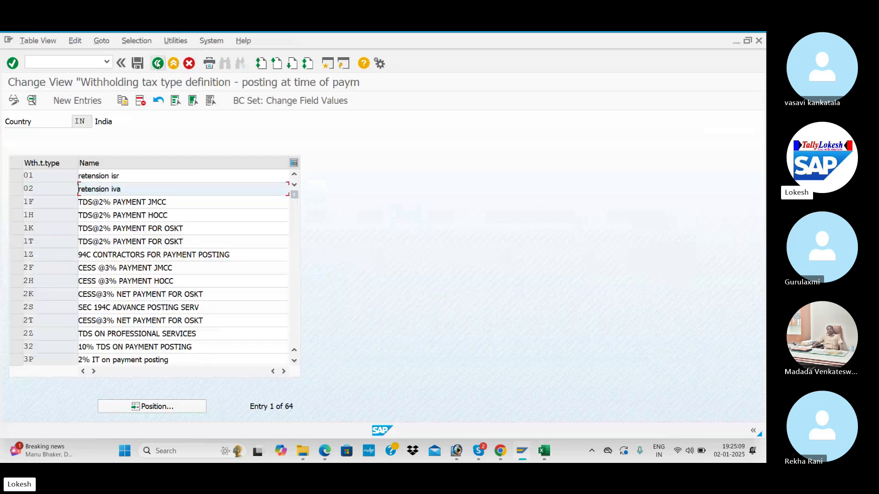
click(157, 63)
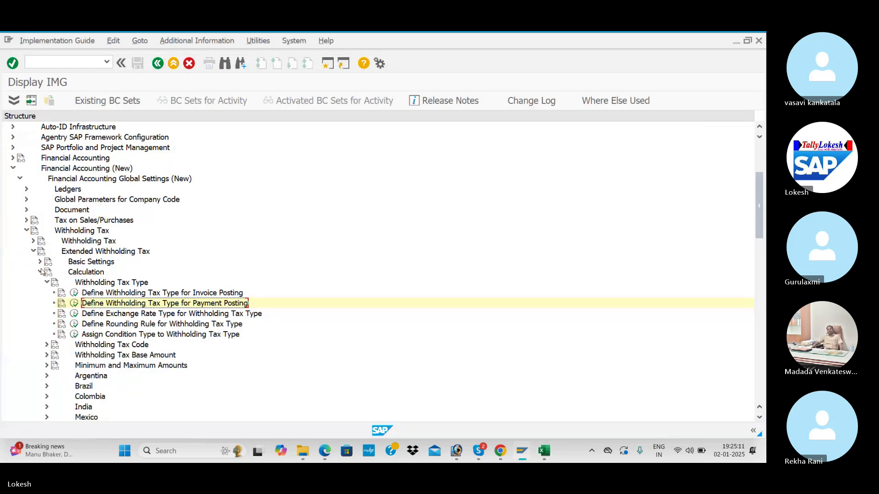
- Open the Check Recipient Types activity for vendors under the Basic Settings of Extended Withholding Tax
click(41, 272)
click(39, 262)
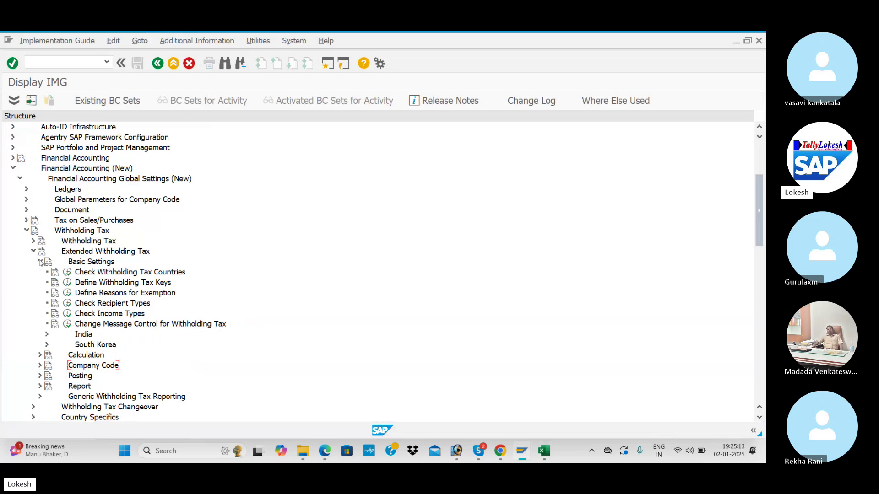
click(68, 305)
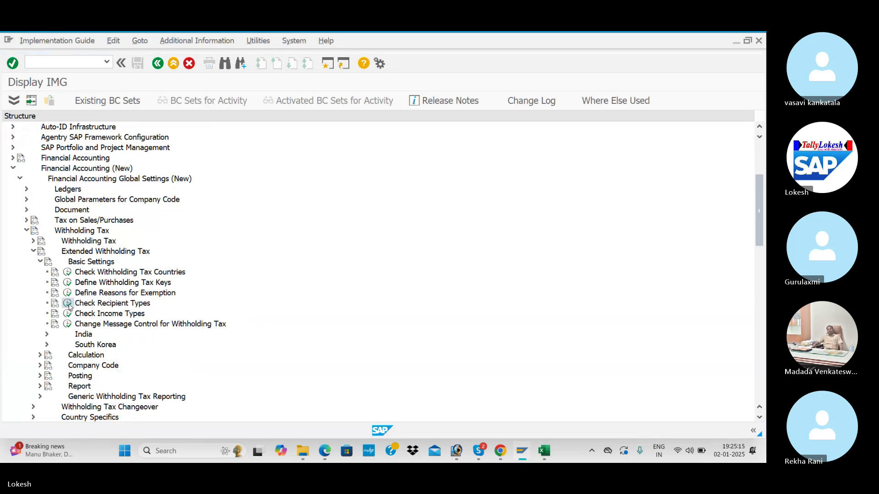
click(100, 230)
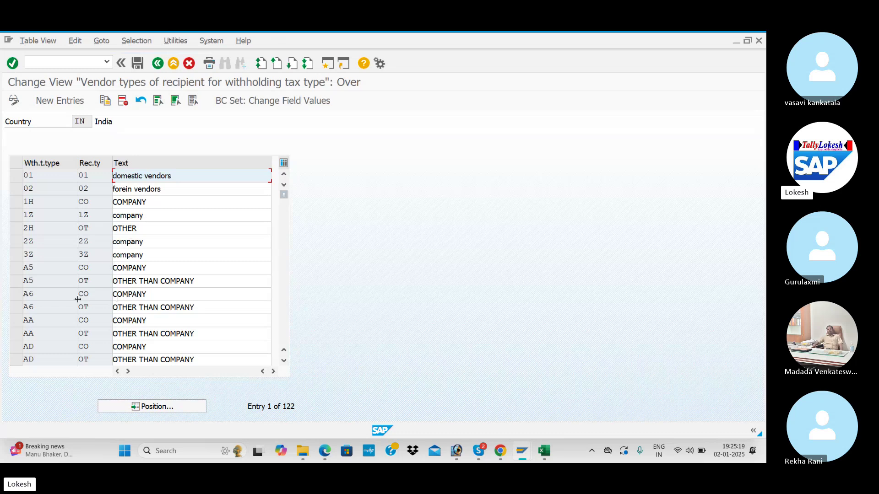
- Copy the four recipient type entries for A5 and A6, each with CO and OT, as new entries
click(16, 268)
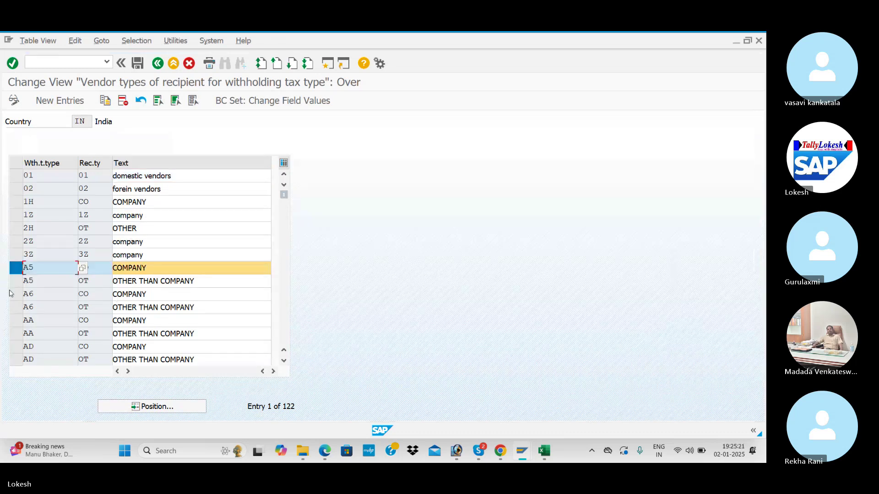
click(16, 281)
click(16, 295)
click(16, 308)
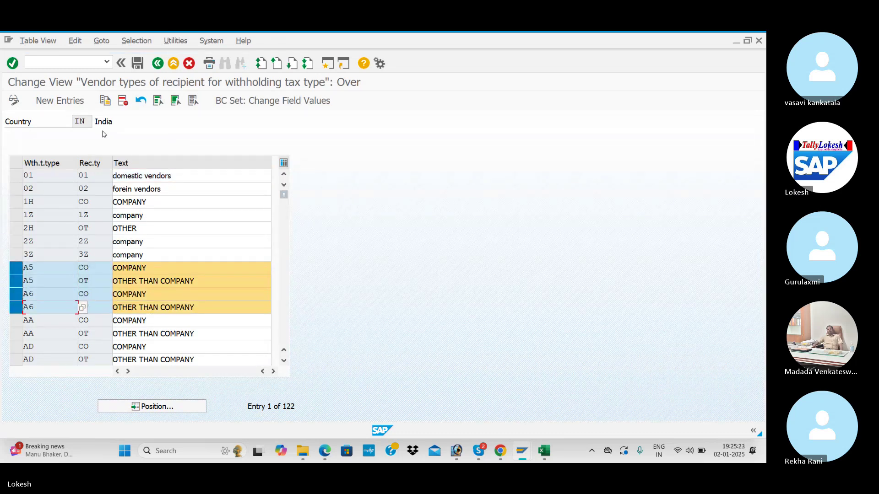
click(105, 100)
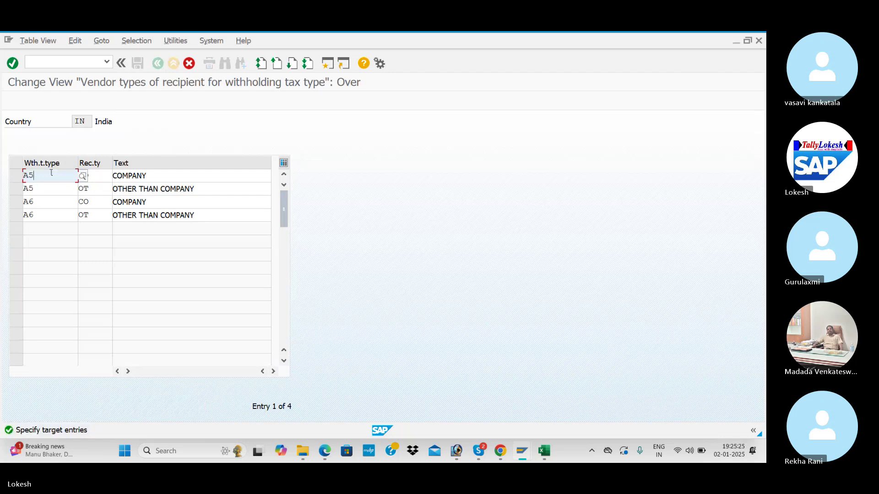
- Set the withholding tax type of the first copied entry, A5 with recipient type CO, to U1
key(BackSpace)
key(BackSpace)
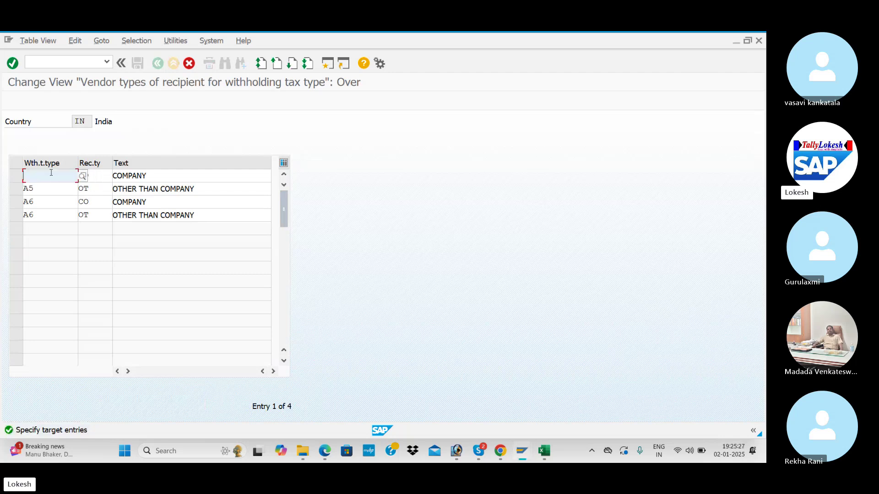
text(U1)
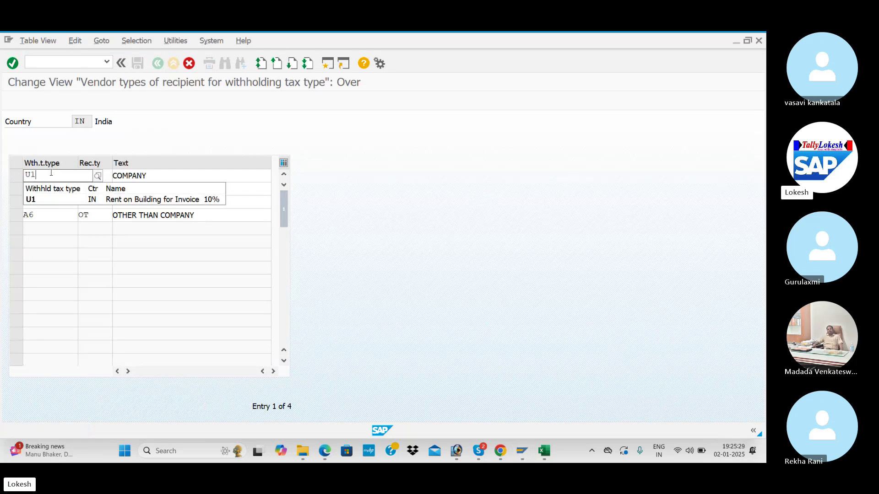
key(Down)
key(Return)
key(Tab)
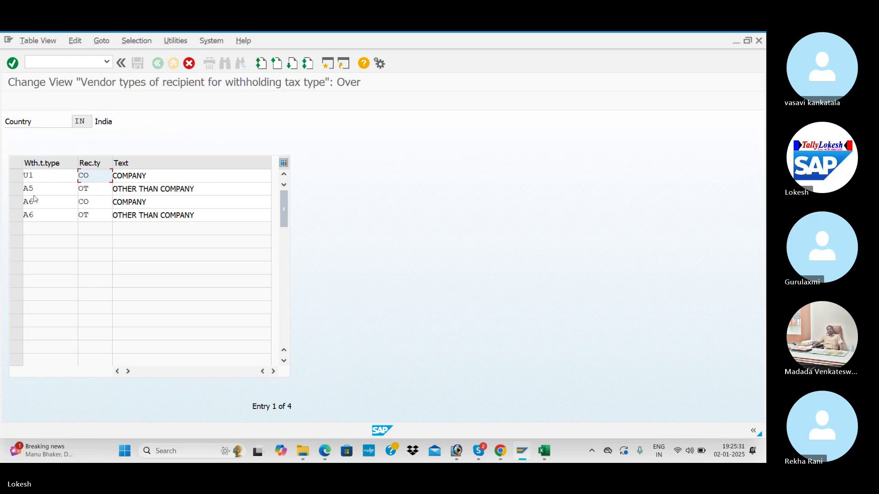
- Set the withholding tax type of the second copied entry, A5 with recipient type OT, to U1
click(38, 189)
key(BackSpace)
key(BackSpace)
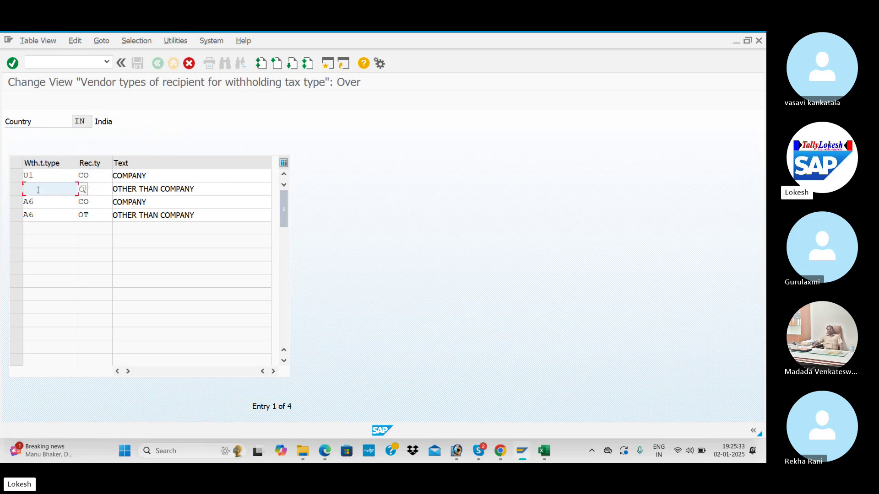
text(U1)
key(Down)
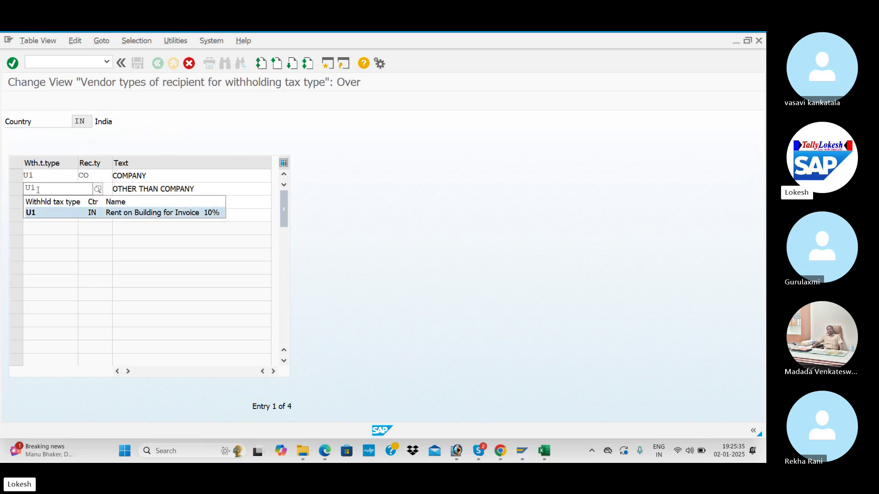
key(Return)
- Clear the withholding tax type A6 from the copied entry with recipient type CO
click(40, 206)
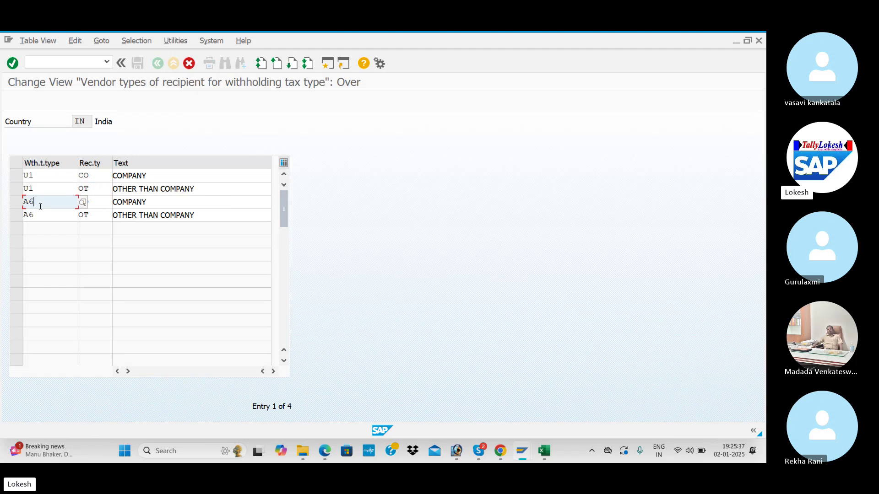
key(BackSpace)
key(BackSpace)
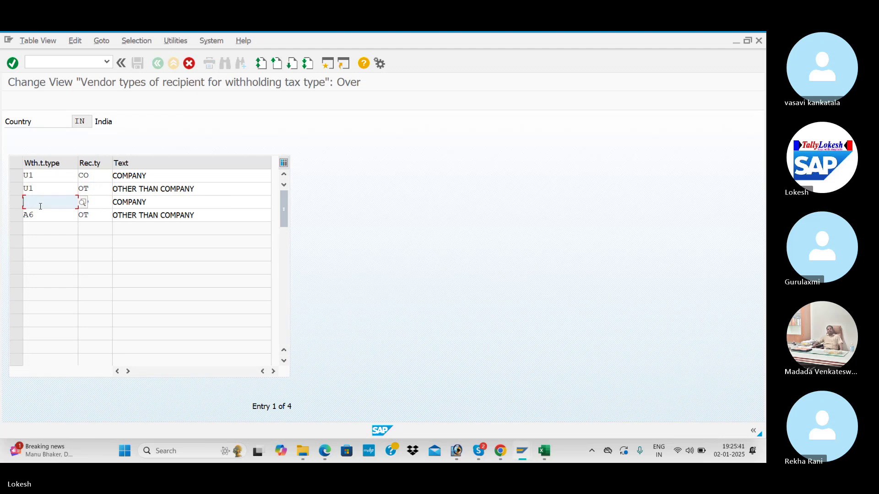
- Switch to the withholding tax configuration PDF in the browser and review its recipient types table on page 9
key(alt+Tab)
key(alt+Tab)
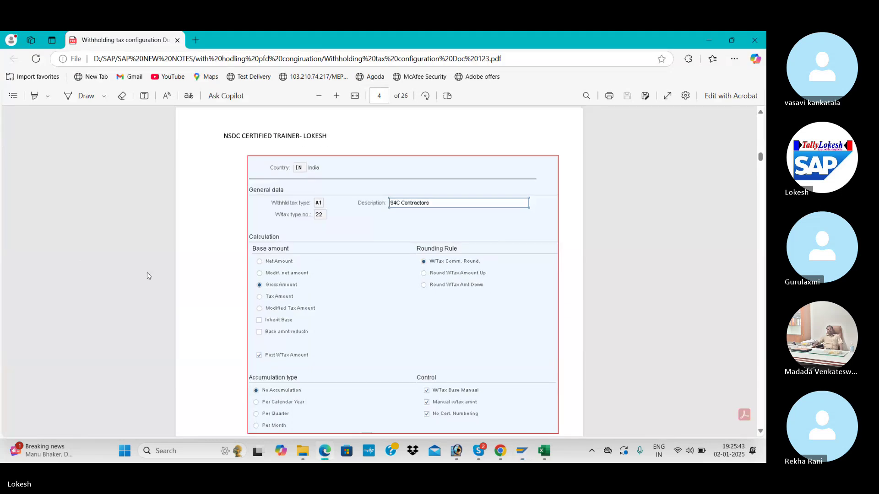
scroll(232, 277, down, 10)
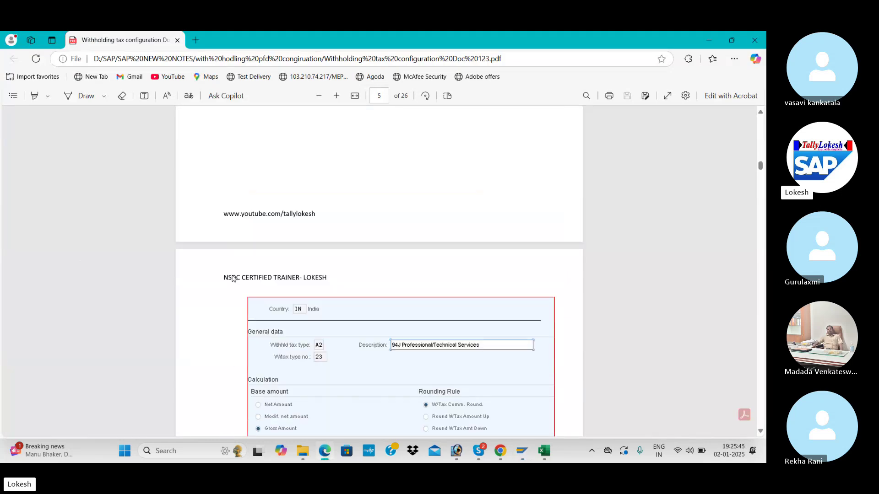
scroll(232, 278, down, 5)
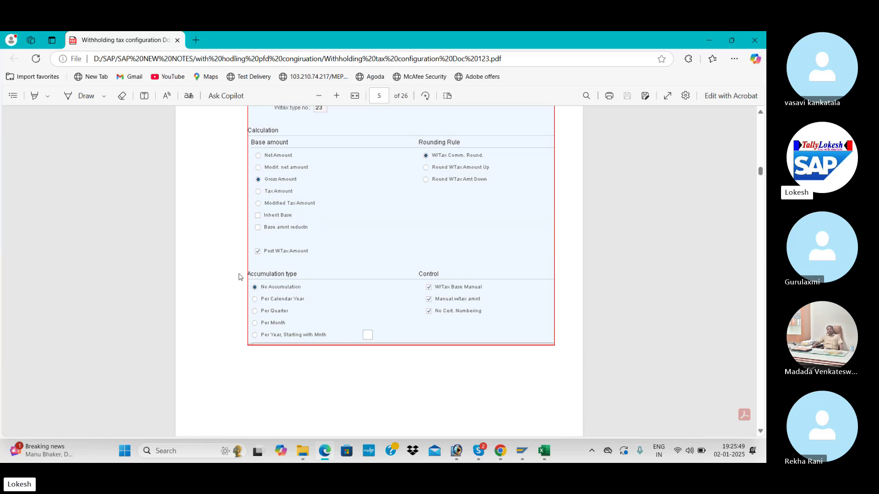
scroll(238, 277, down, 10)
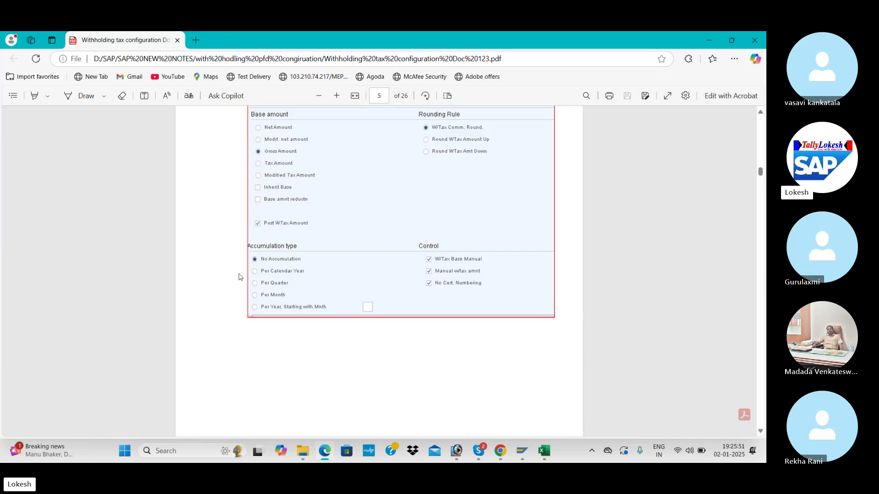
scroll(238, 277, down, 5)
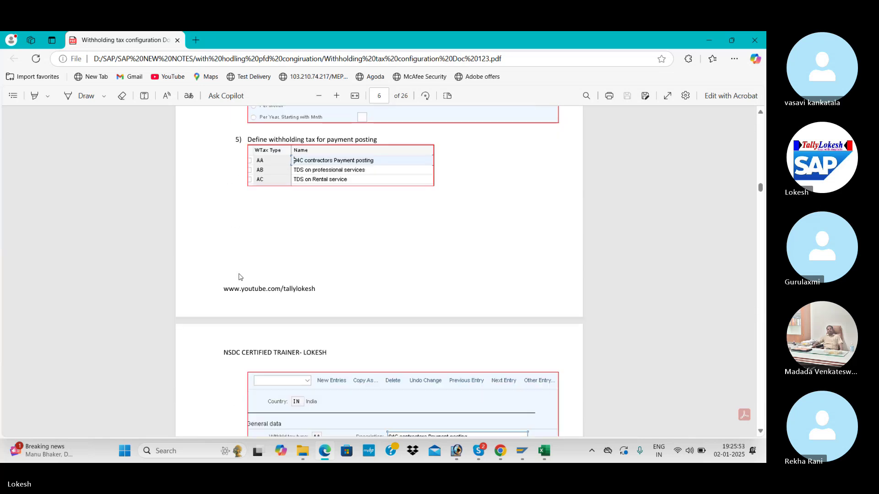
scroll(239, 277, down, 13)
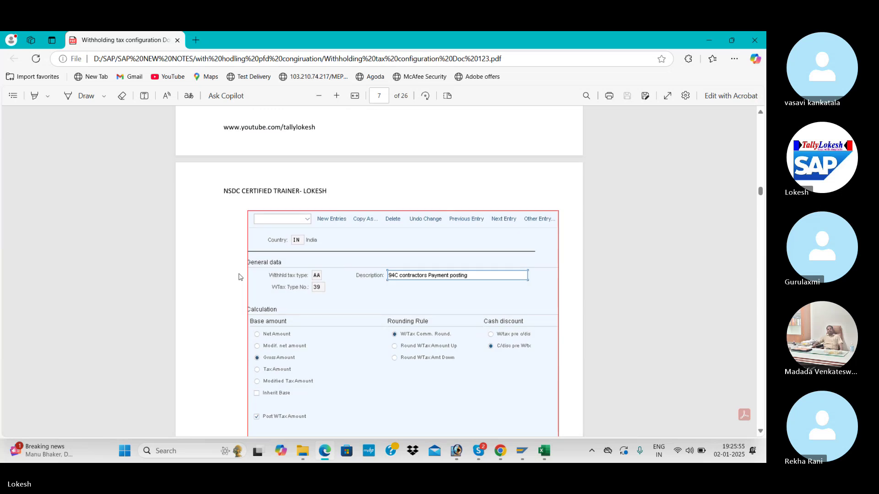
scroll(238, 277, down, 10)
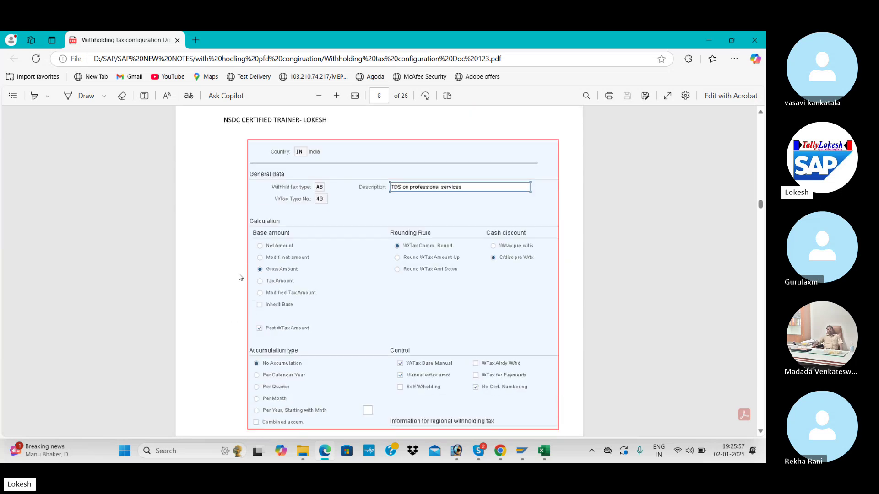
scroll(238, 277, down, 7)
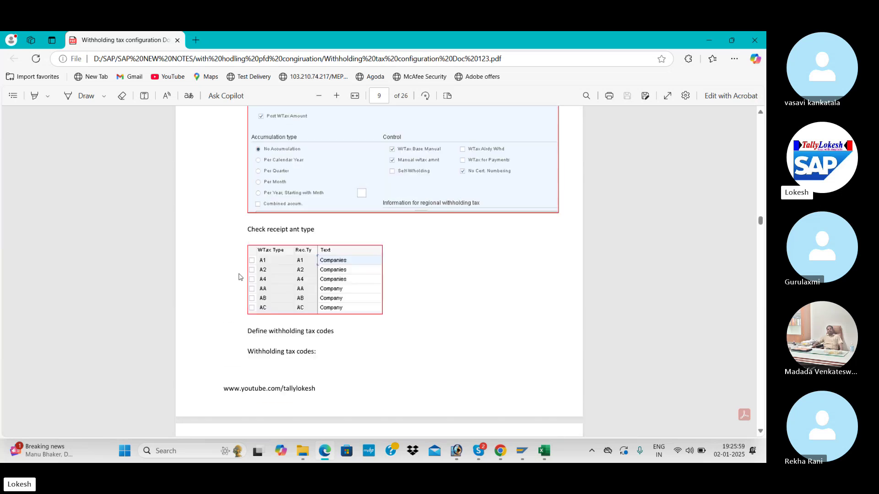
scroll(238, 277, up, 3)
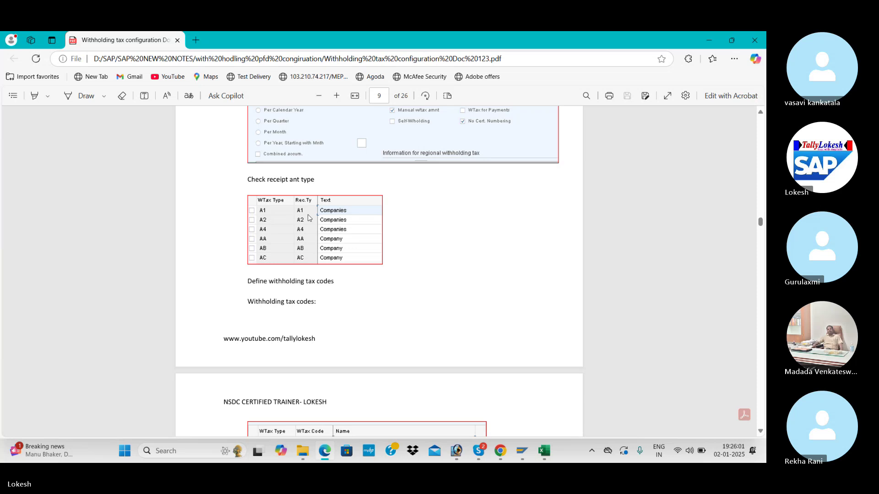
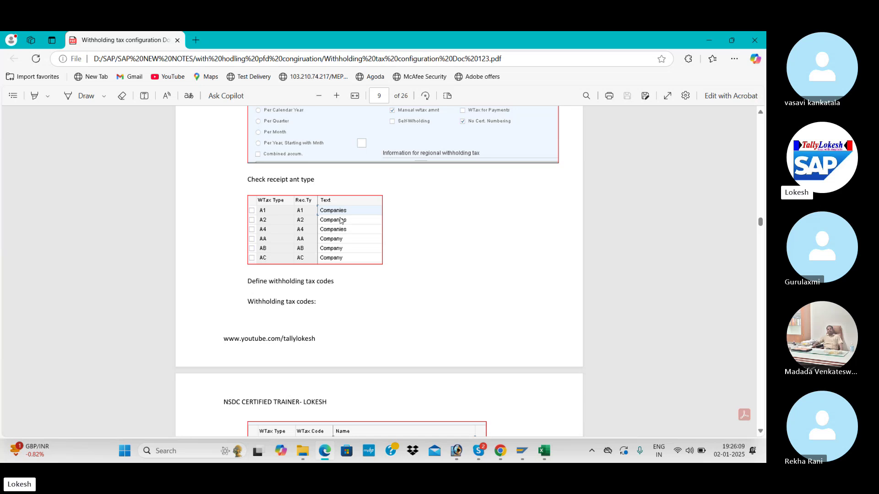
- Switch to the Excel configuration sheet and check the tax types noted for invoice posting and payment posting
key(alt+Tab)
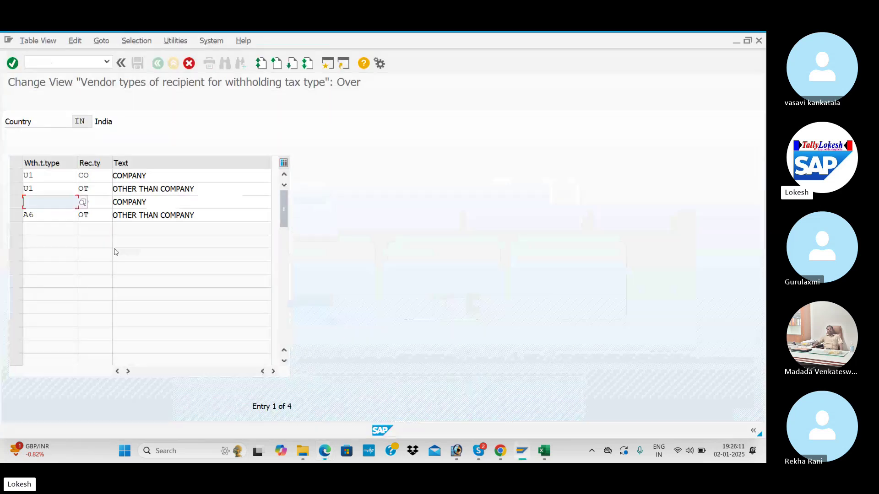
key(alt+Tab)
key(alt+Tab)
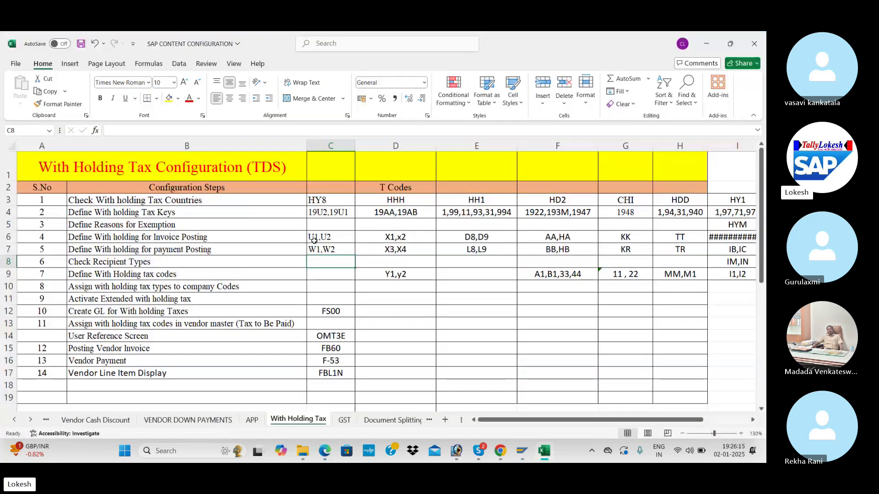
click(315, 237)
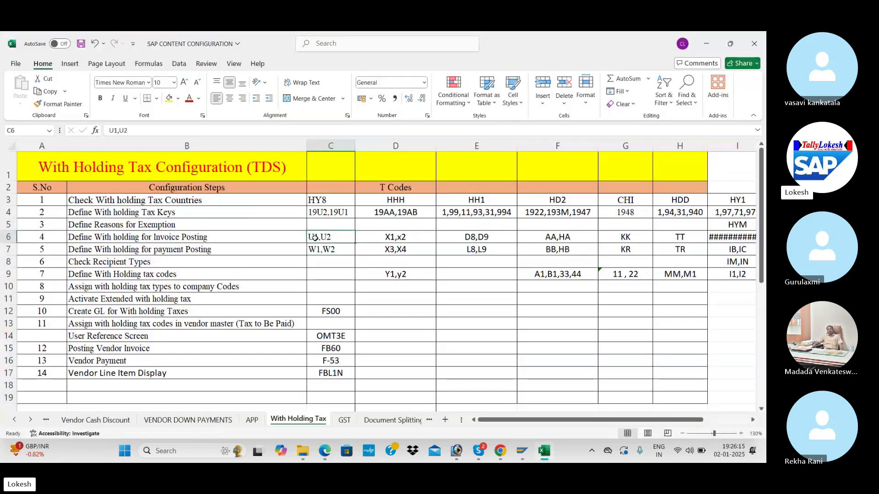
double_click(315, 237)
double_click(313, 249)
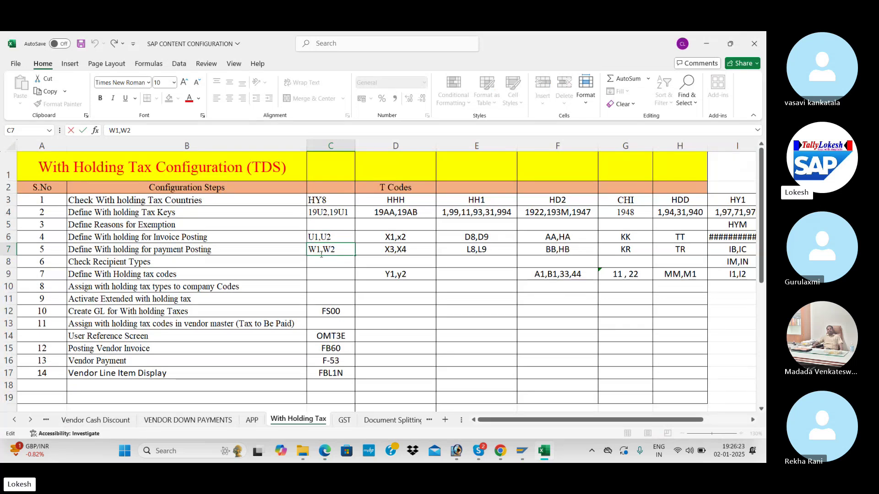
- Return to SAP and set the withholding tax type of the third and fourth copied entries, CO and OT, to W1
key(alt+Tab)
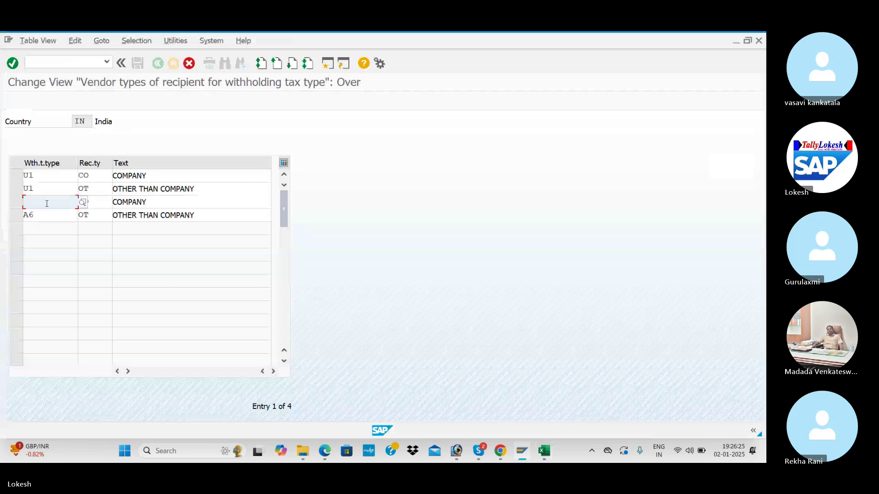
text(W1)
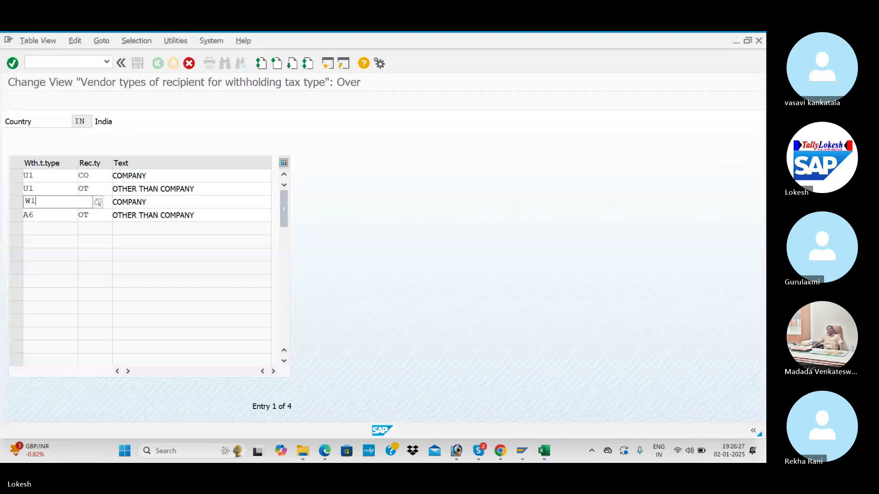
key(Tab)
click(39, 214)
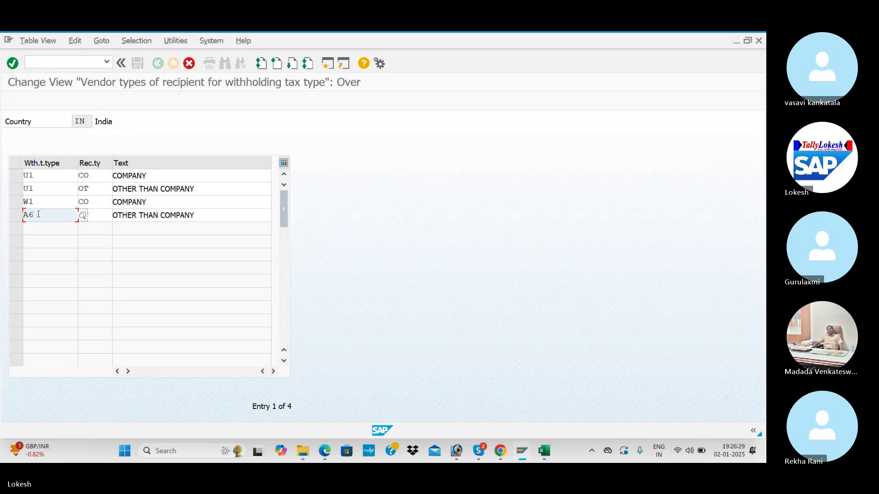
key(BackSpace)
key(BackSpace)
text(W)
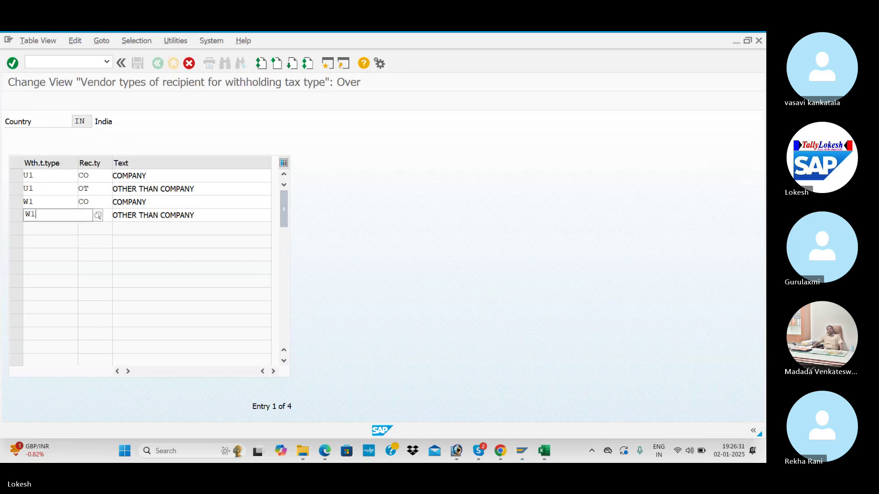
- Complete tax type W1 for the fourth entry, accept the copied recipient types, and save them to the customizing request
text(1)
click(41, 239)
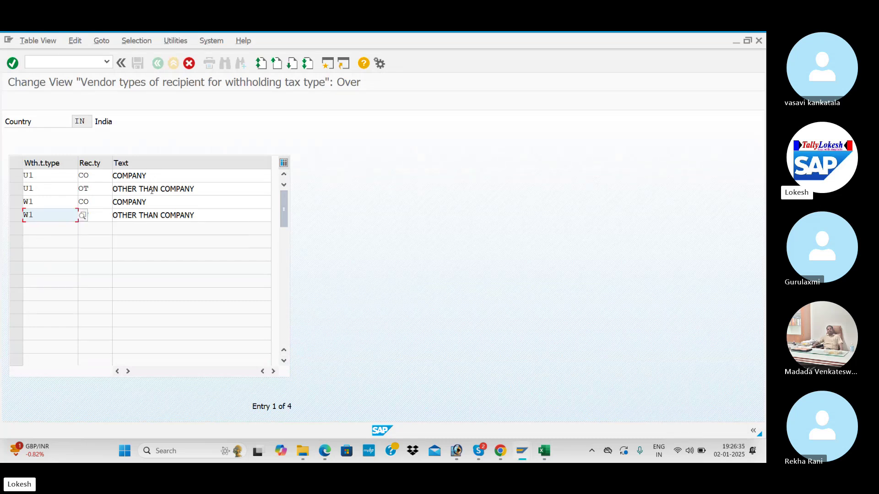
key(Return)
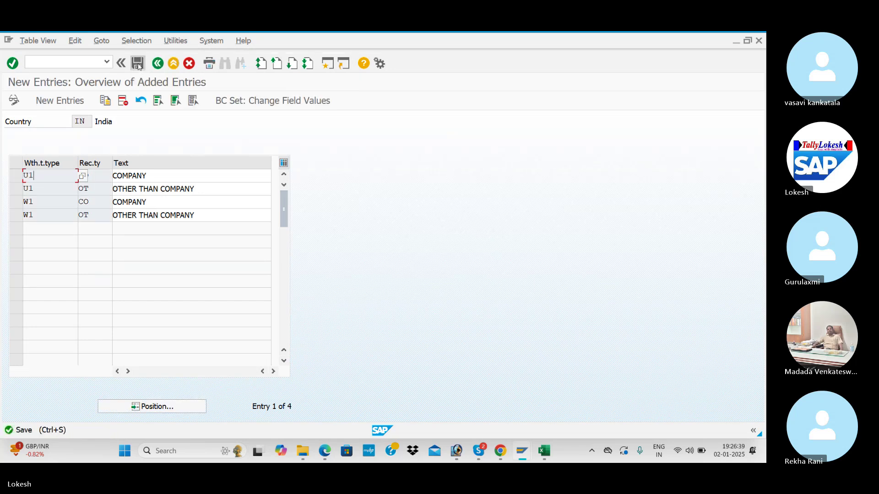
click(137, 63)
click(214, 234)
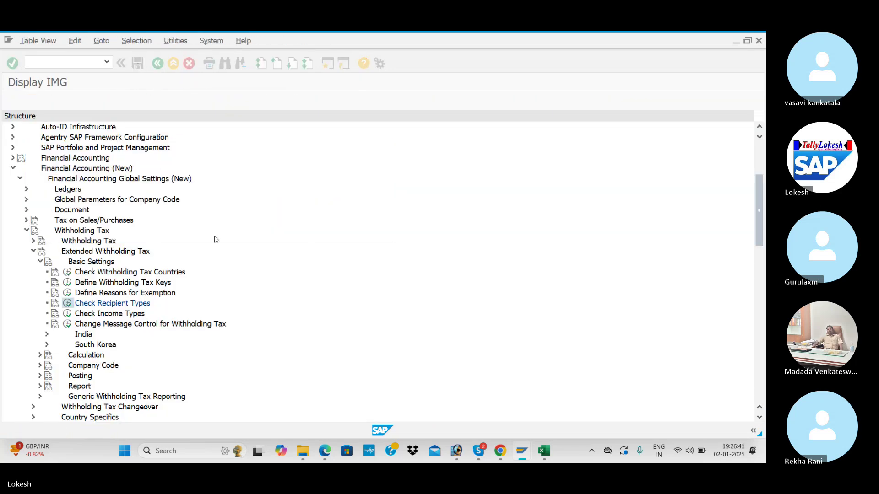
- Switch to the withholding tax configuration PDF in the browser and review the withholding tax codes section around page 10
key(alt+Tab)
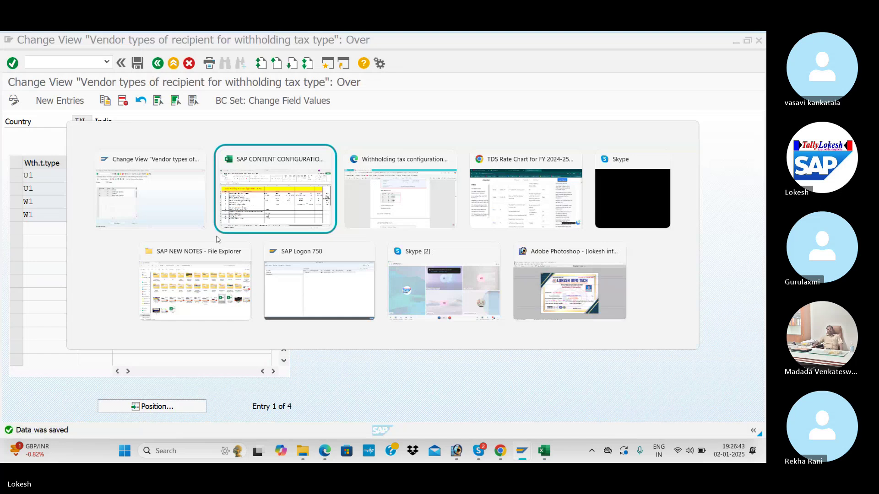
key(alt+Tab)
scroll(341, 270, down, 5)
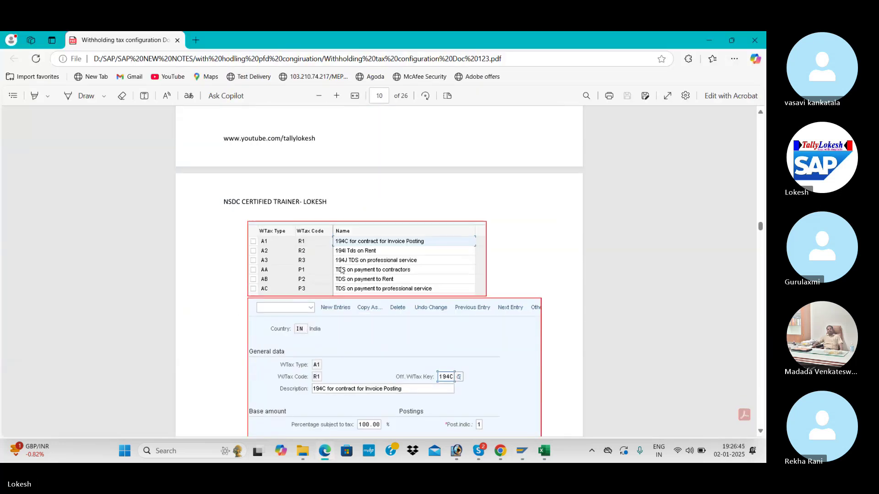
scroll(341, 270, down, 4)
scroll(330, 265, up, 3)
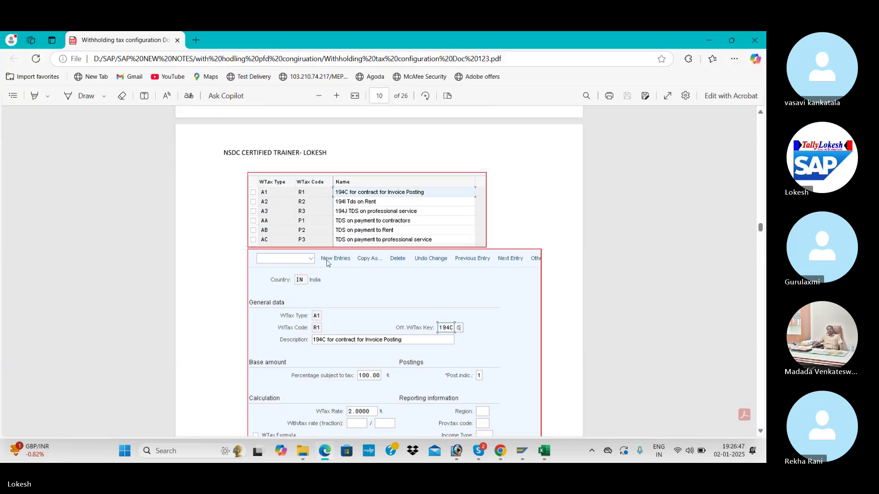
scroll(327, 263, up, 3)
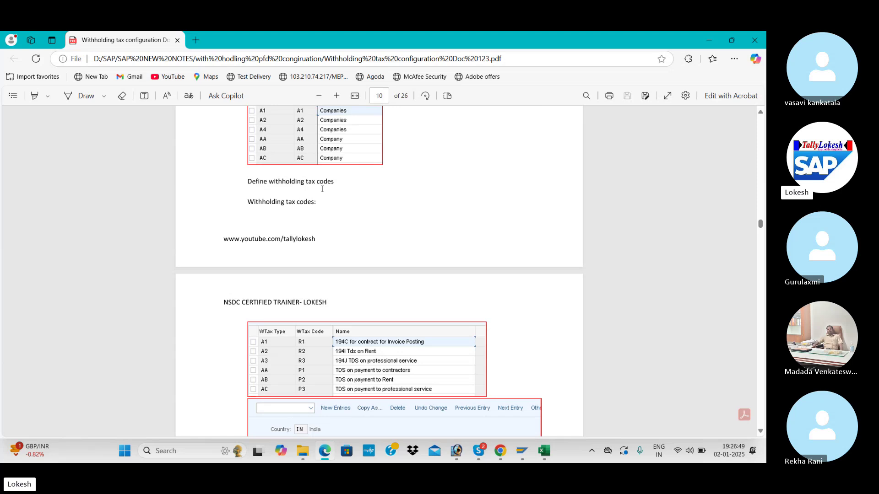
- Return to SAP, leave the recipient types view, and open Define Withholding Tax Codes under Calculation for the proposed country
key(alt+Tab)
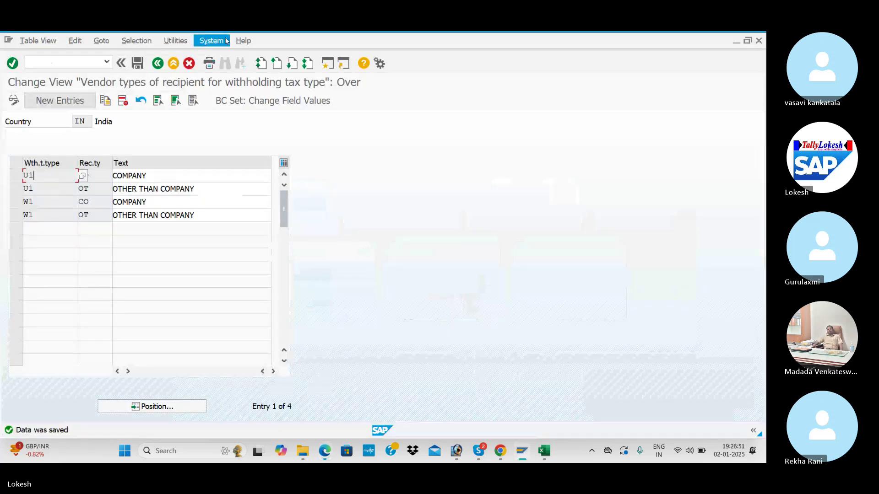
click(158, 64)
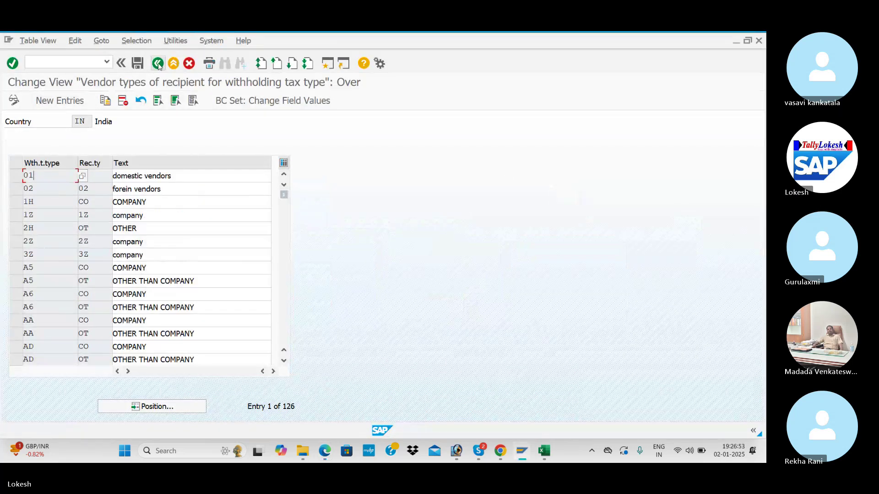
click(158, 65)
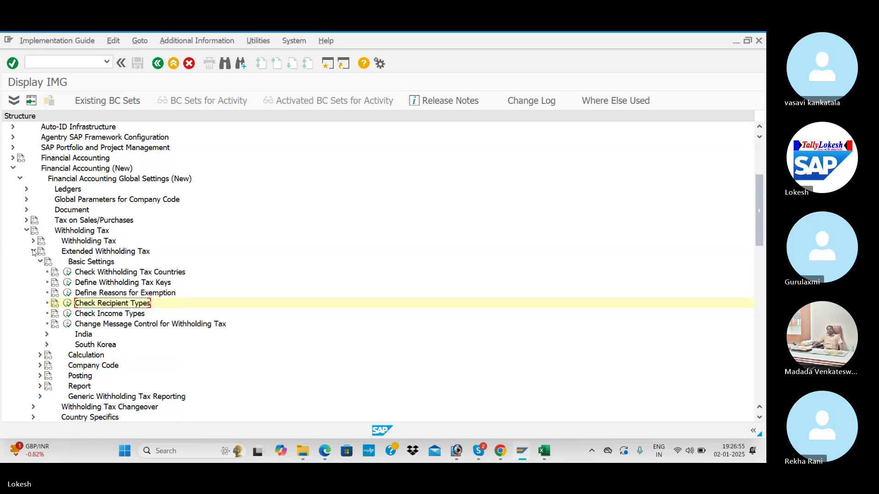
click(40, 262)
click(40, 272)
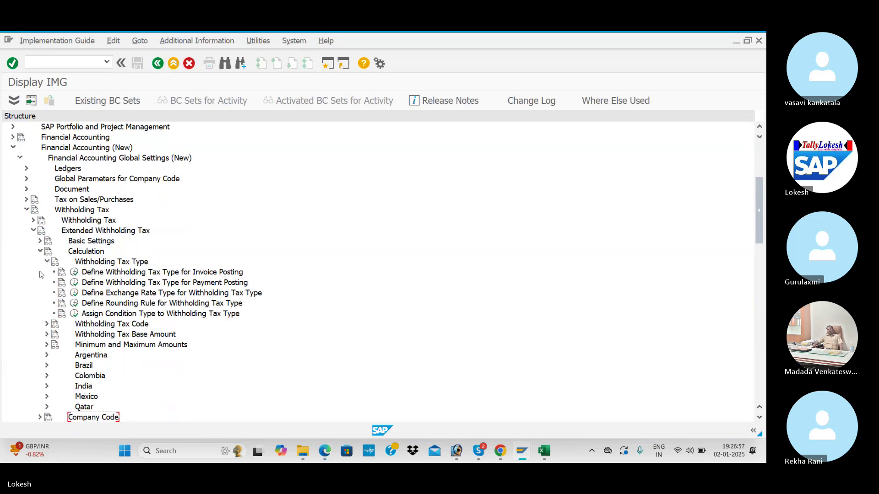
click(47, 262)
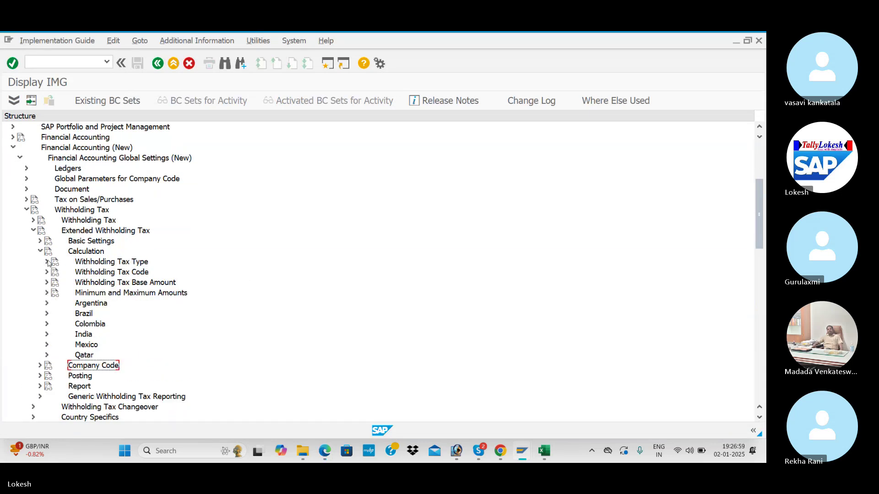
click(47, 272)
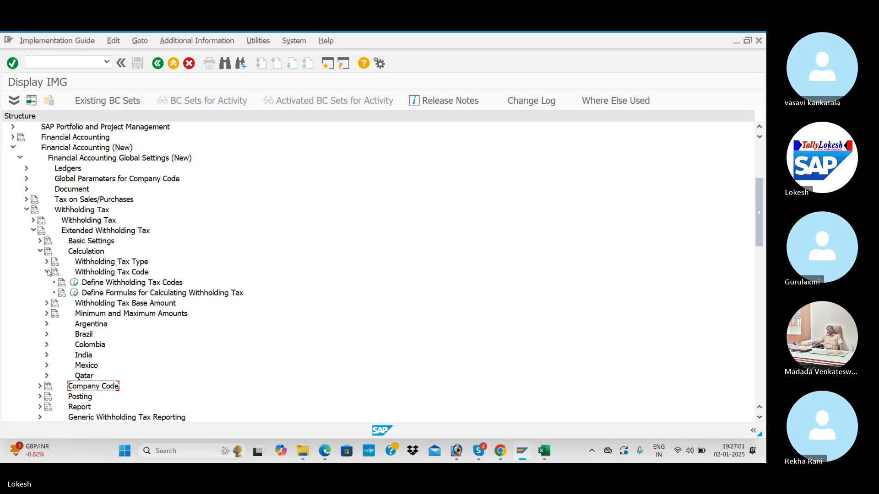
double_click(91, 283)
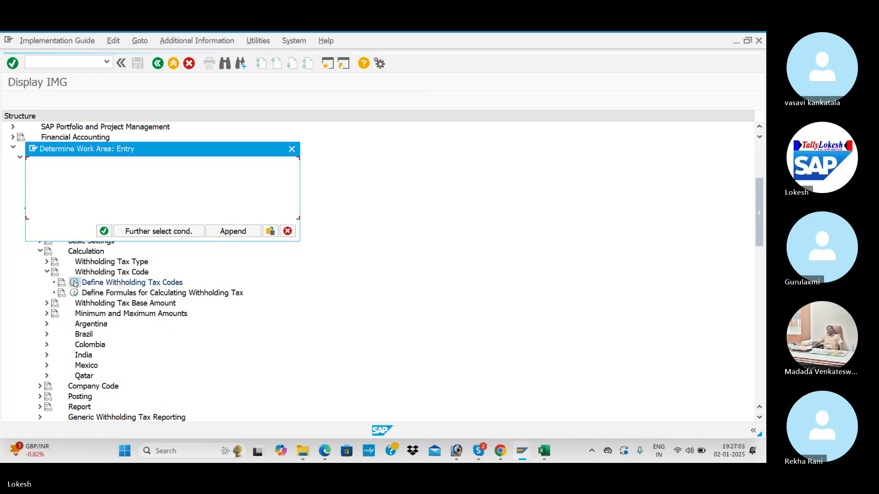
click(104, 231)
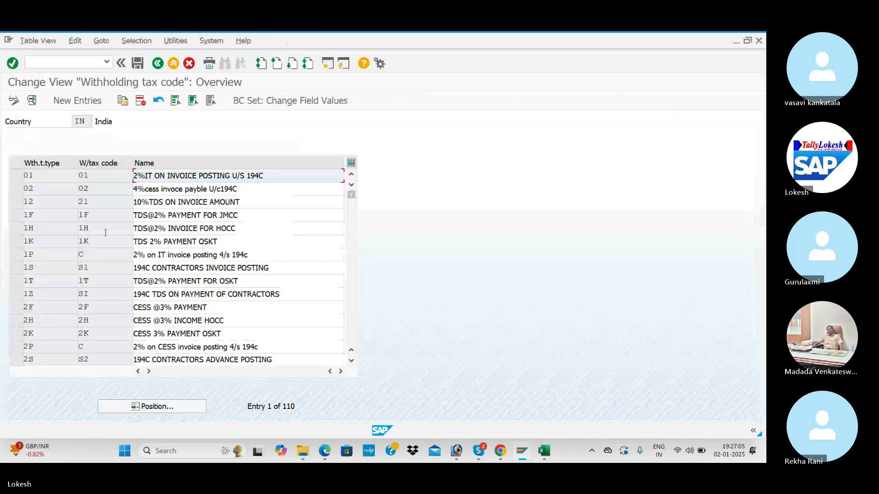
- Start a new withholding tax code entry with withholding tax type U1 and tax code Y1
click(87, 101)
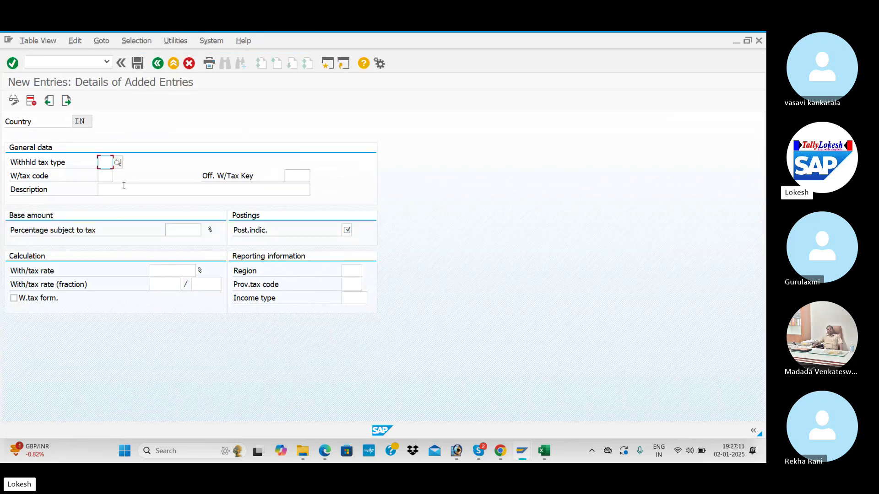
text(U1)
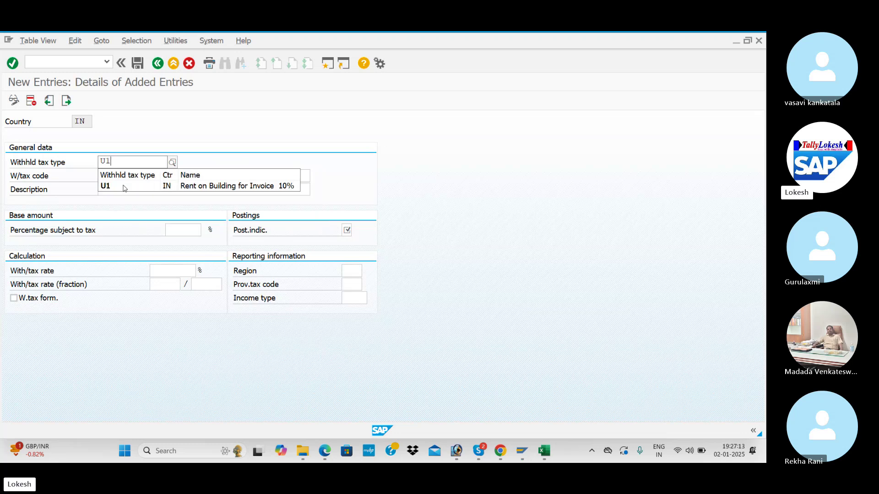
key(Tab)
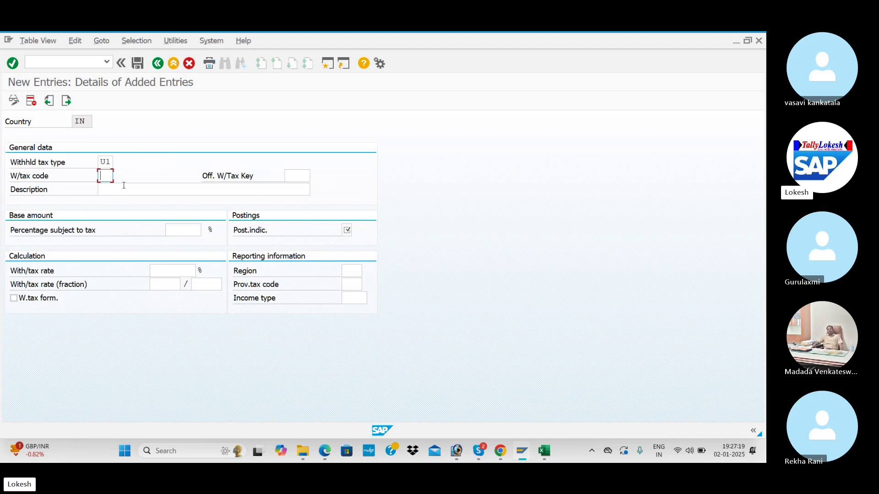
text(Y1)
key(Tab)
- Look up the withholding tax keys in the Excel configuration sheet and set the official tax key in SAP to 19U2
key(alt+Tab)
key(alt+Tab)
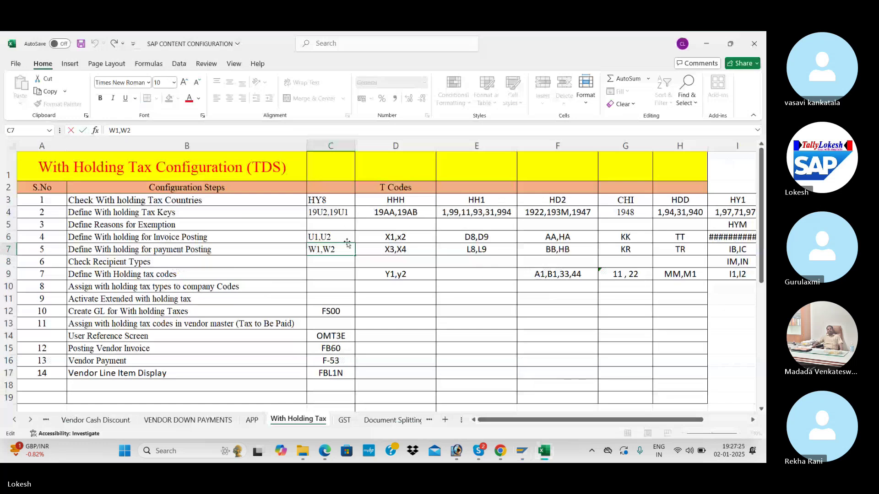
click(328, 217)
key(alt+Tab)
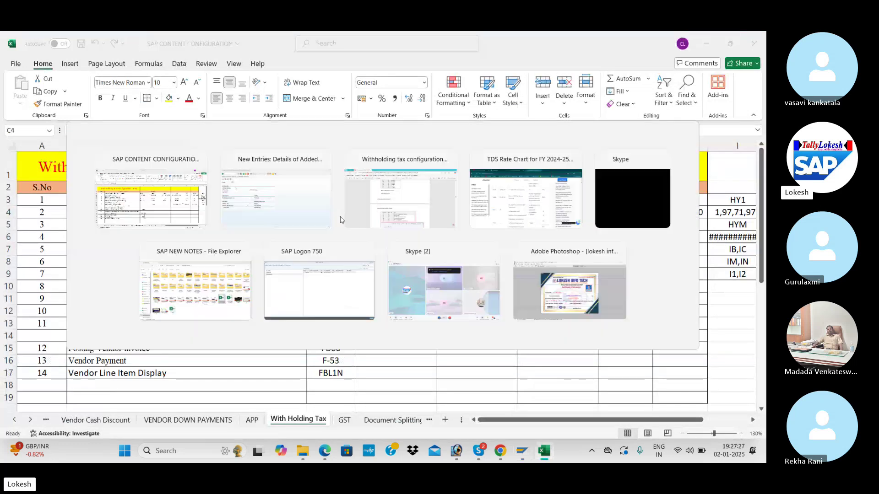
text(19U2)
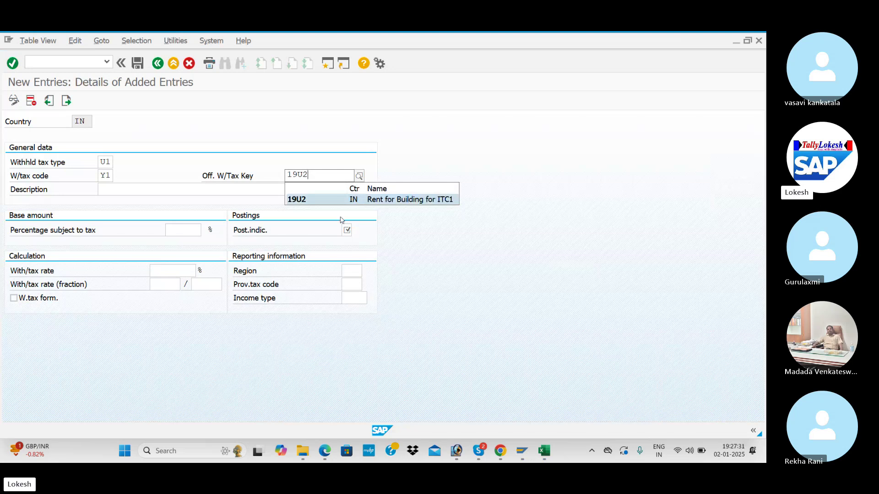
key(Return)
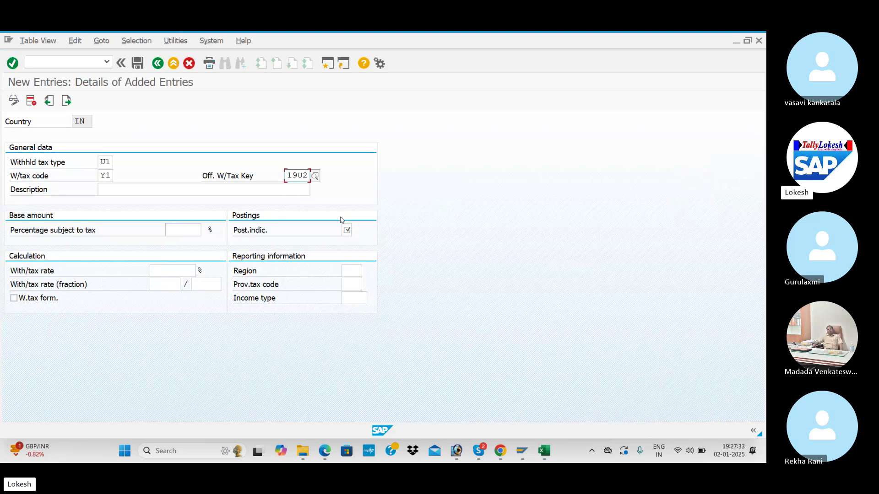
key(Tab)
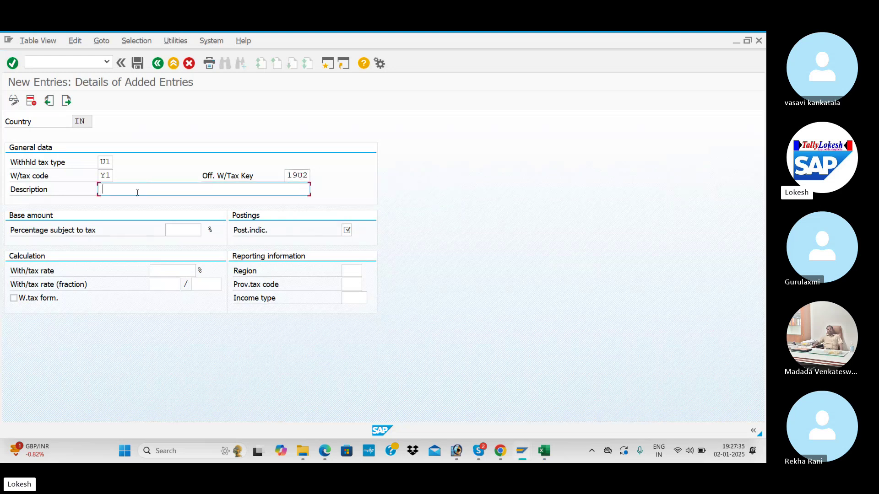
- Check the sample description in the PDF and describe the SAP tax code as "19U2 Rent on Building for Invoice Level"
key(alt+Tab)
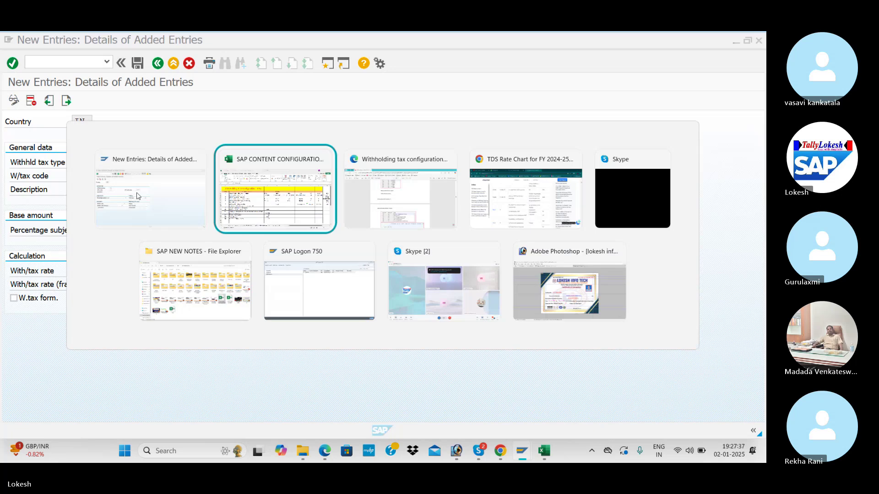
key(alt+Tab)
scroll(258, 249, down, 1)
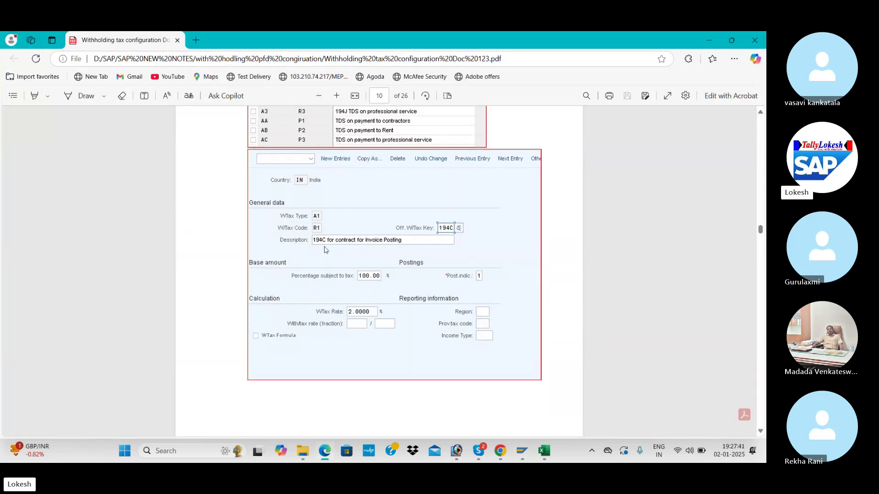
key(alt+Tab)
text(19)
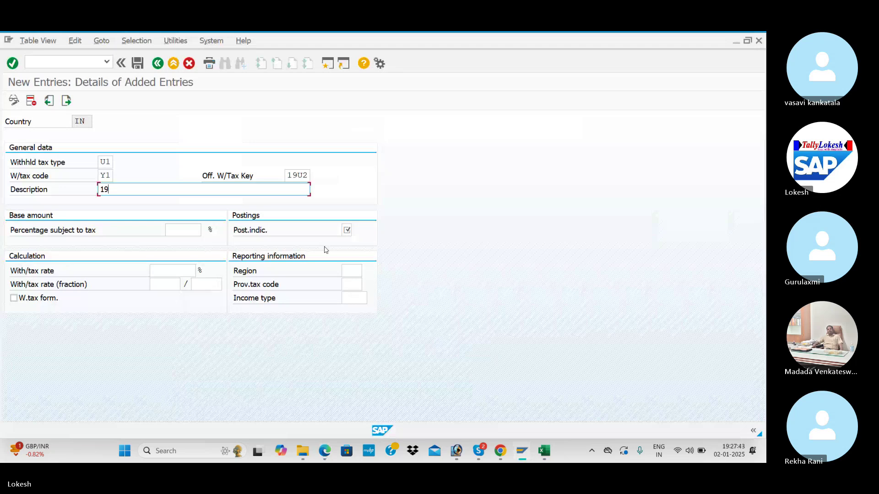
text(U2 )
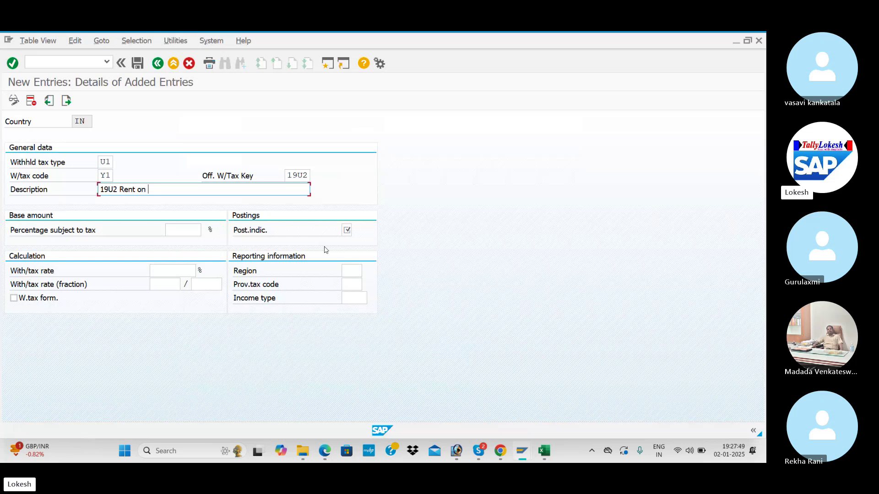
text(Rent on Building)
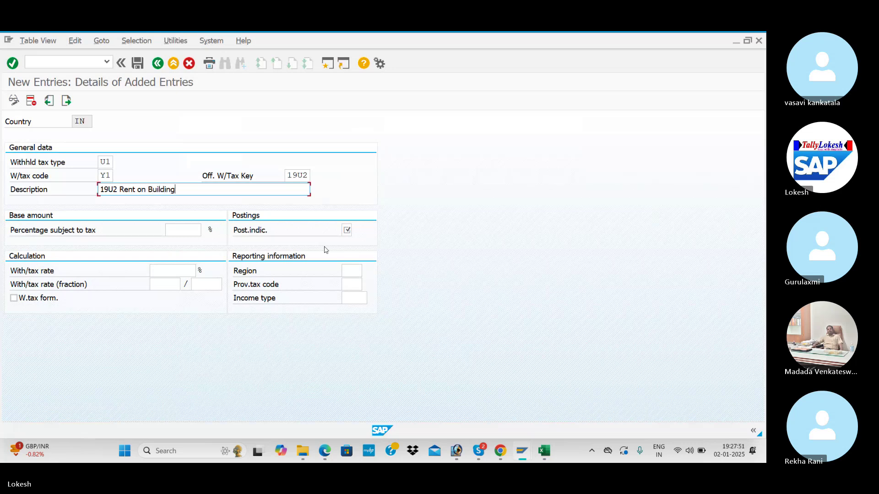
text( for Invoiv)
key(BackSpace)
text(ice Level)
- Set the percentage subject to tax to 100 and choose posting indicator 1, the standard posting
click(190, 230)
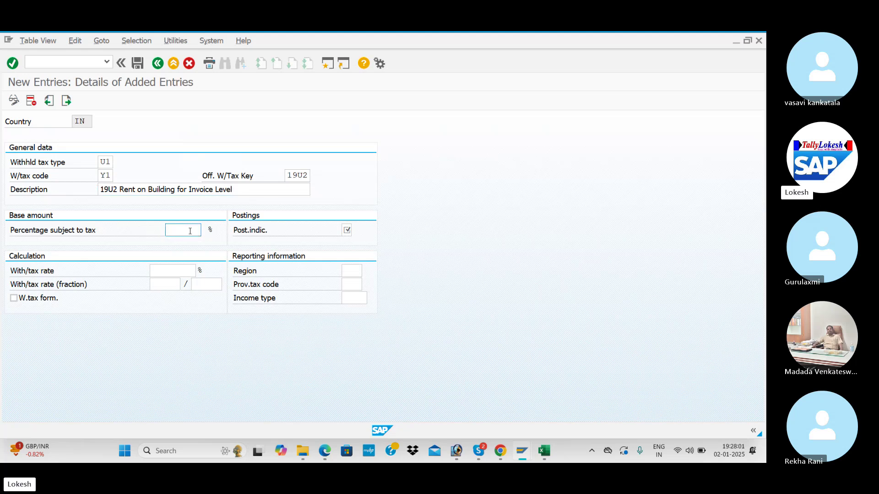
key(alt+Tab)
key(alt+Tab)
text(100)
key(Tab)
click(352, 234)
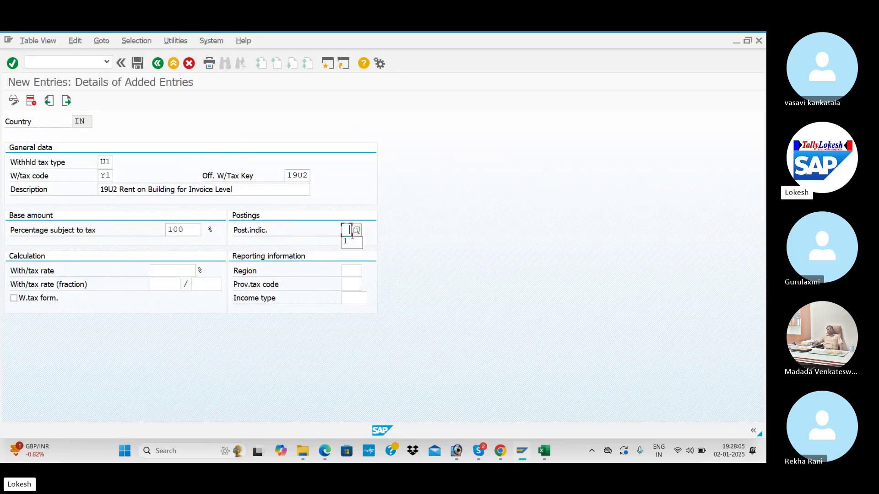
click(357, 230)
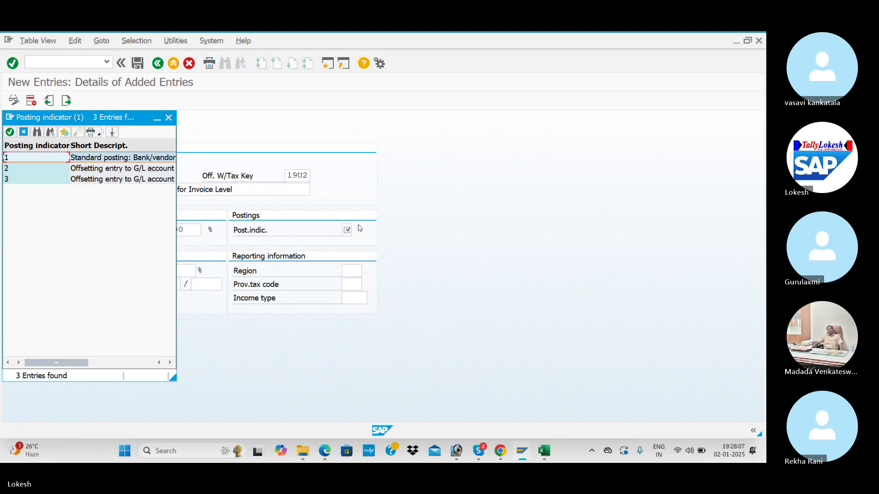
double_click(127, 160)
- Set the withholding tax rate to 10% and save the tax code to the ITC1 withholding configuration request
click(174, 271)
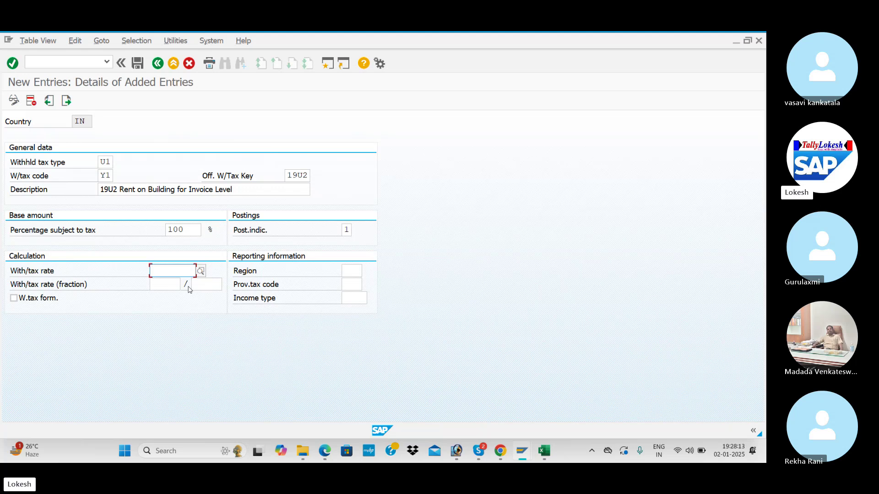
text(10)
key(Return)
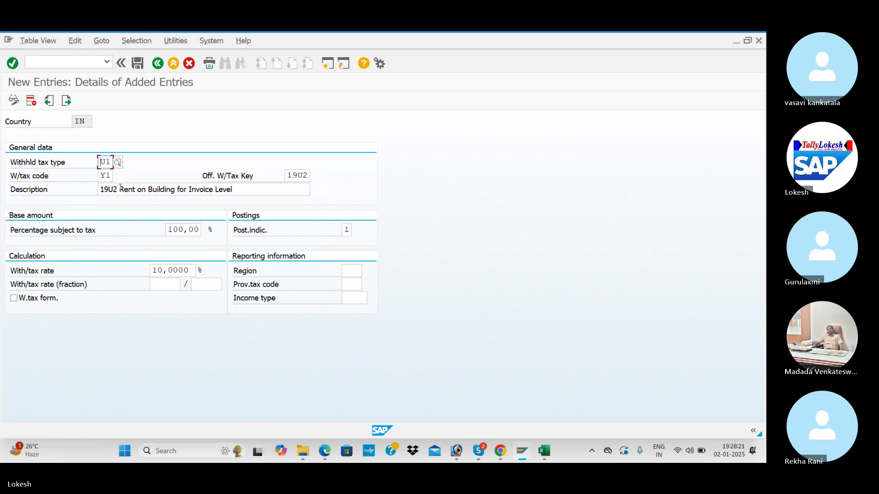
click(122, 64)
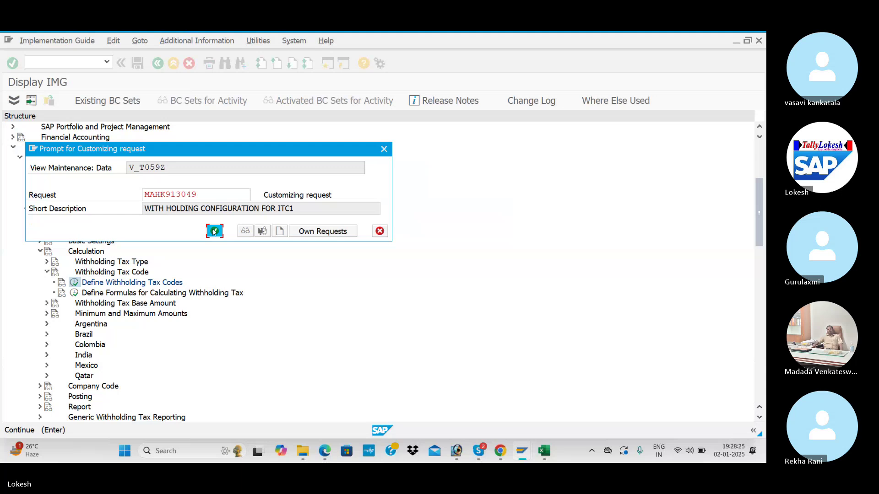
click(215, 231)
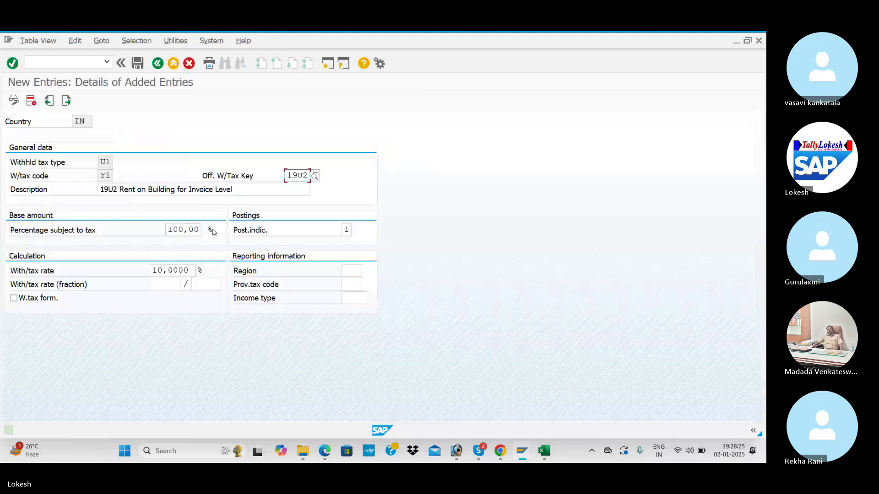
- Begin another tax code entry, look up the payment posting types in the Excel sheet, and set the withholding tax type in SAP to W1
click(67, 101)
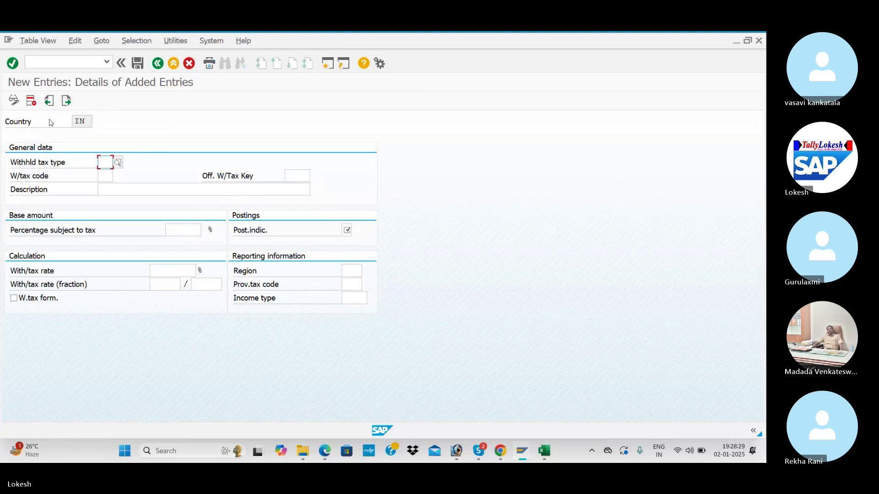
key(alt+Tab)
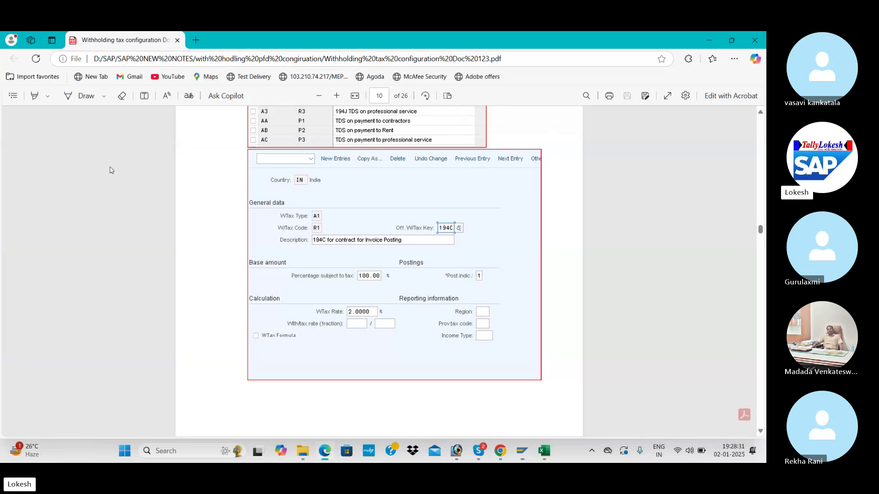
key(alt+Tab)
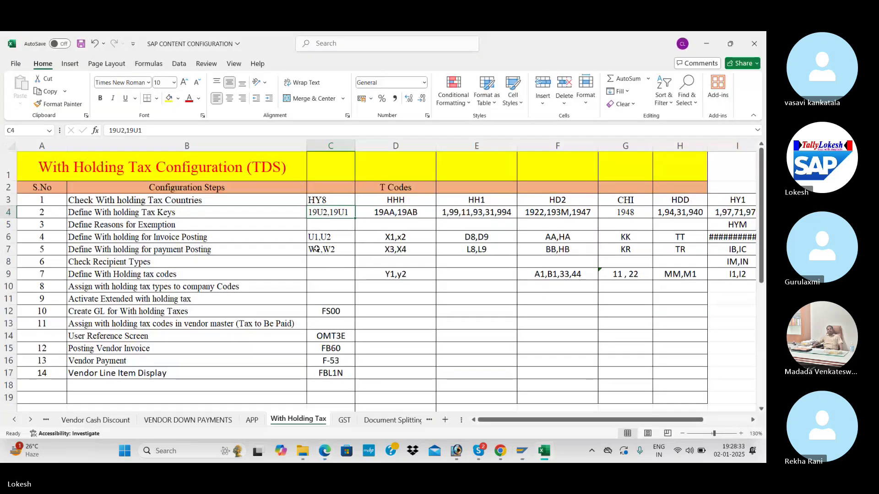
click(312, 250)
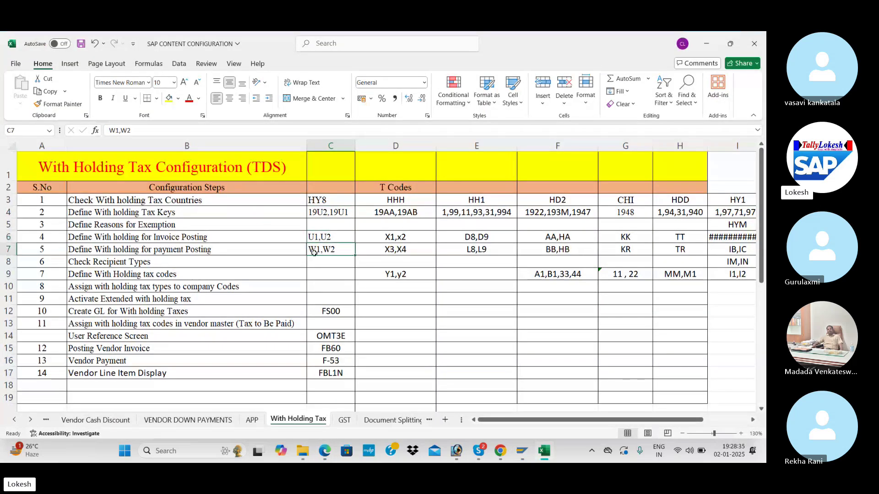
key(alt+Tab)
key(alt+Tab)
key(alt+Tab)
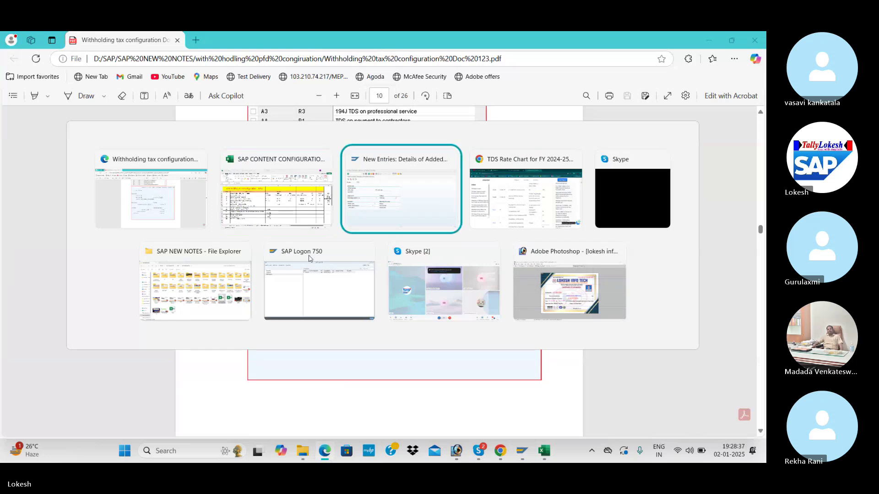
text(W)
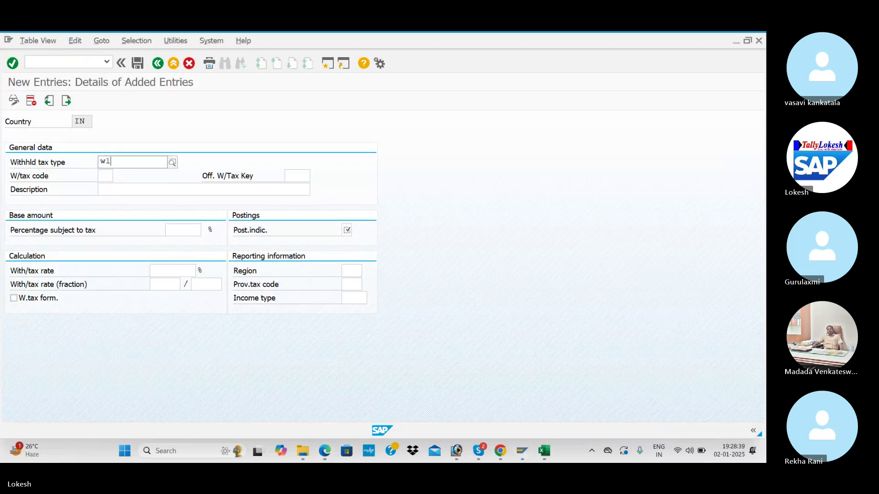
text(1)
key(Down)
key(Tab)
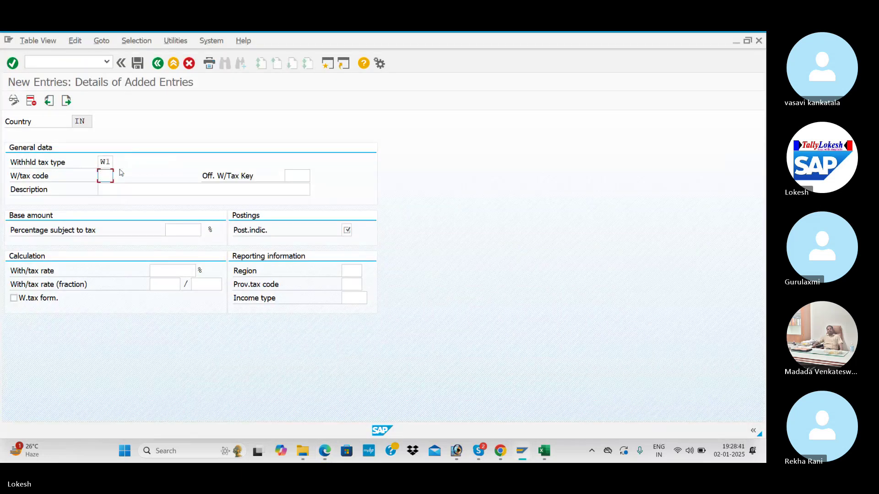
- Set the withholding tax code to Y2 and the official withholding tax key to 19U2
text(y2)
key(Tab)
key(Tab)
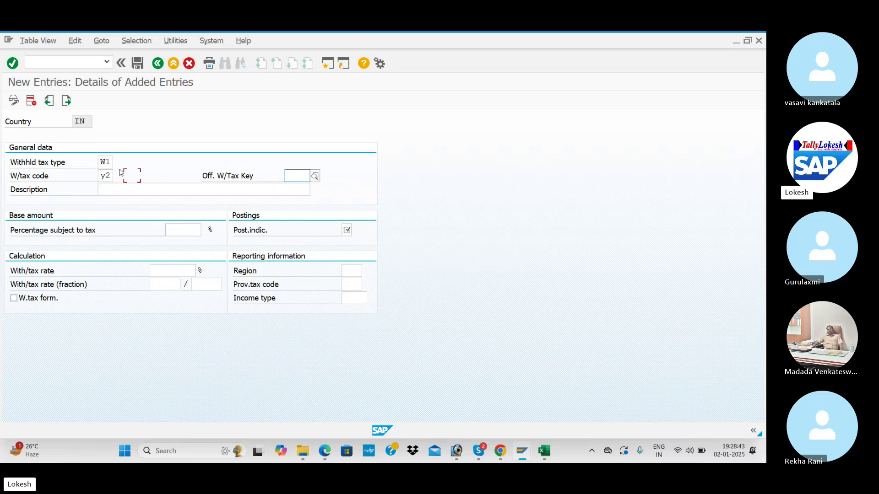
click(298, 175)
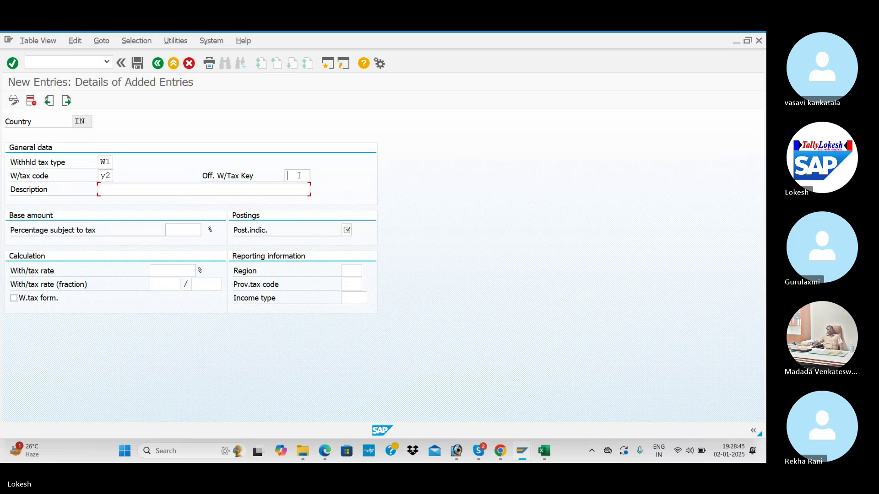
click(302, 188)
- Describe the tax code as "19U2 Rent on Building for Payment Level", adapting the earlier invoice-level description
click(174, 192)
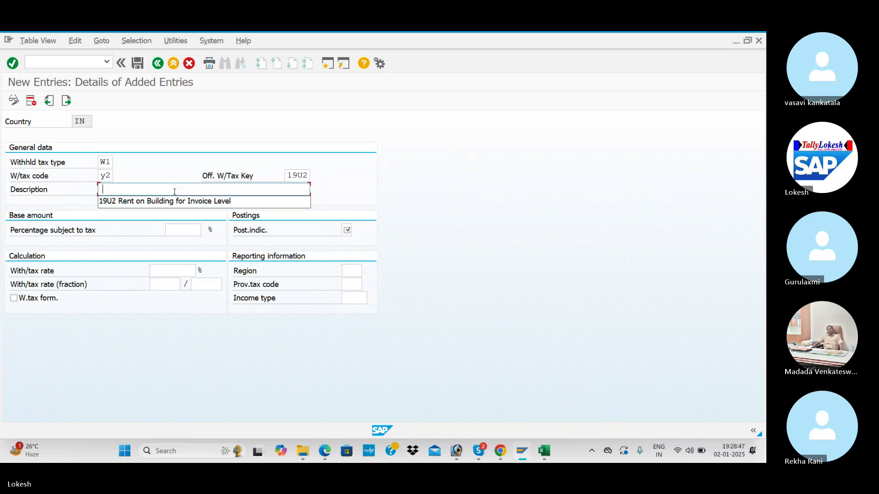
click(190, 201)
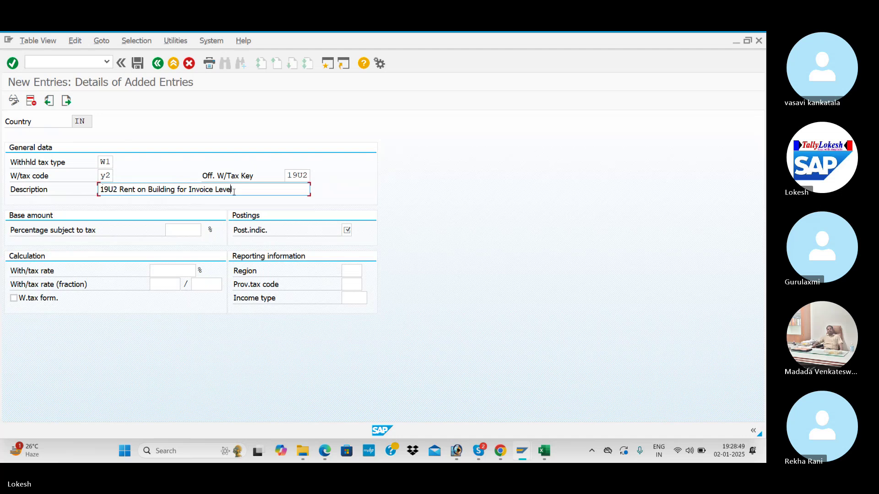
key(BackSpace)
key(BackSpace)
key(BackSpace)
key(BackSpace)
key(BackSpace)
key(BackSpace)
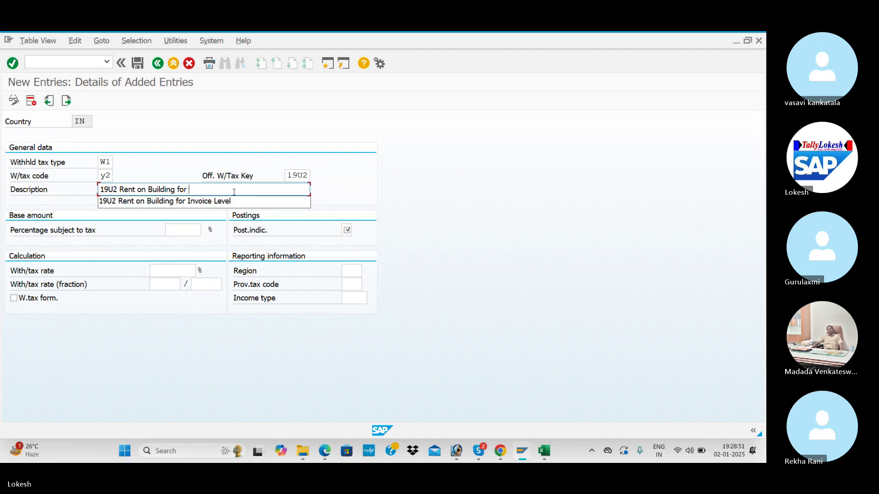
text(Payment Le)
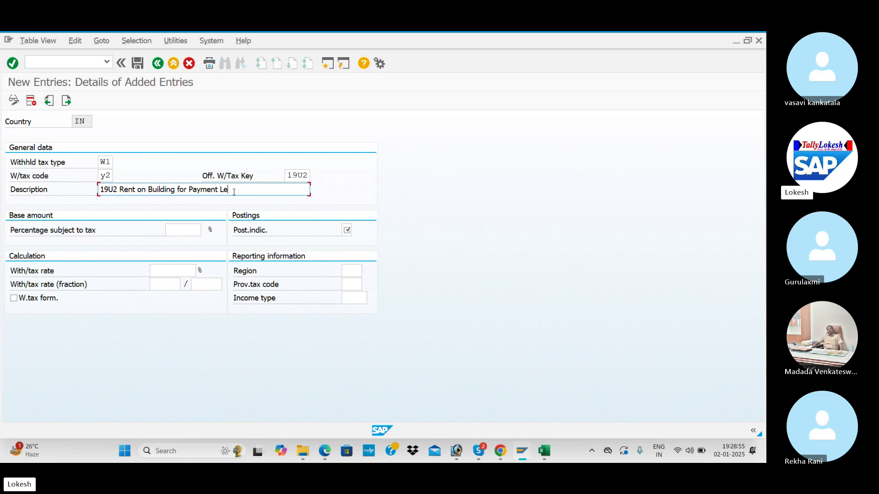
text(vel)
key(Tab)
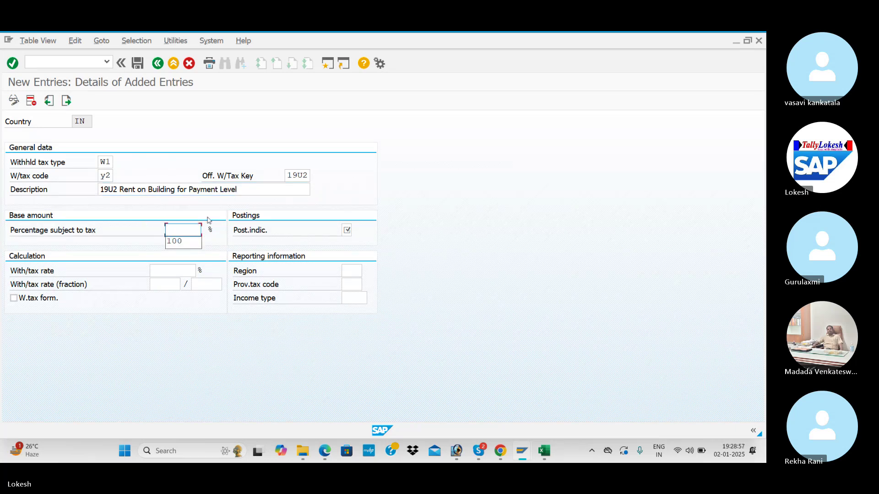
- Set the percentage subject to tax to 100, posting indicator to 1 and withholding tax rate to 10%, and save the tax code
click(188, 244)
click(346, 230)
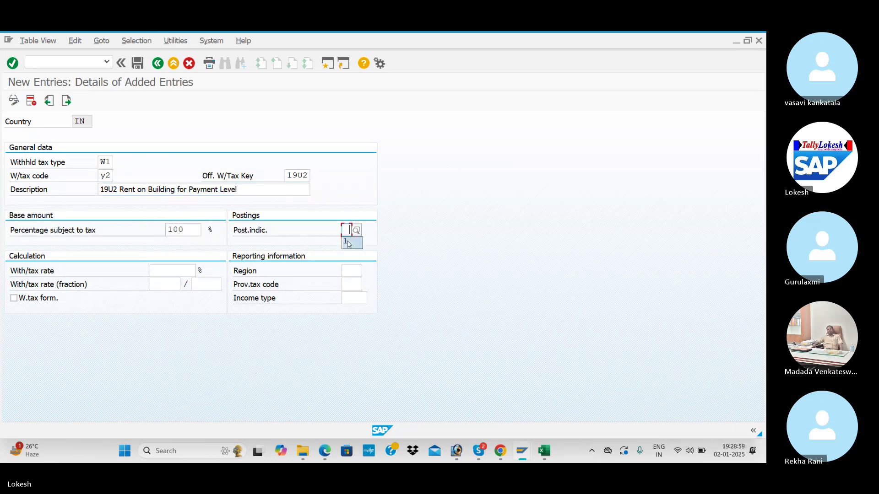
click(348, 242)
click(170, 272)
click(171, 285)
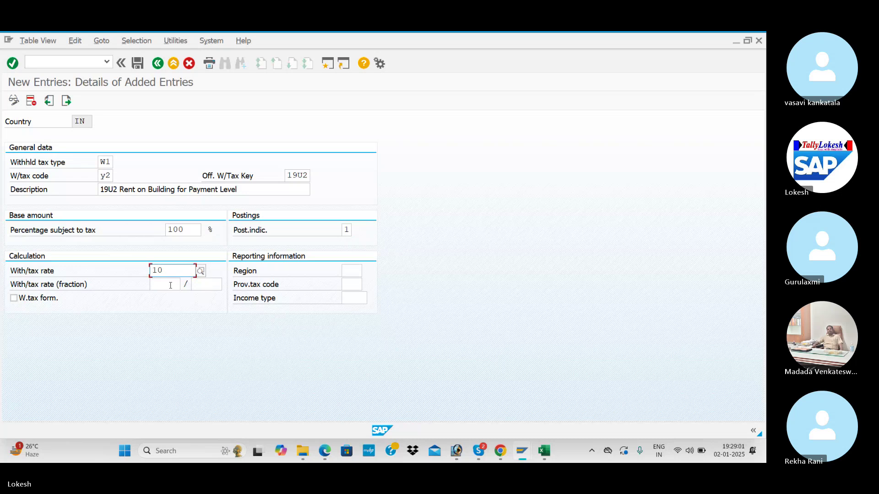
key(Return)
click(137, 63)
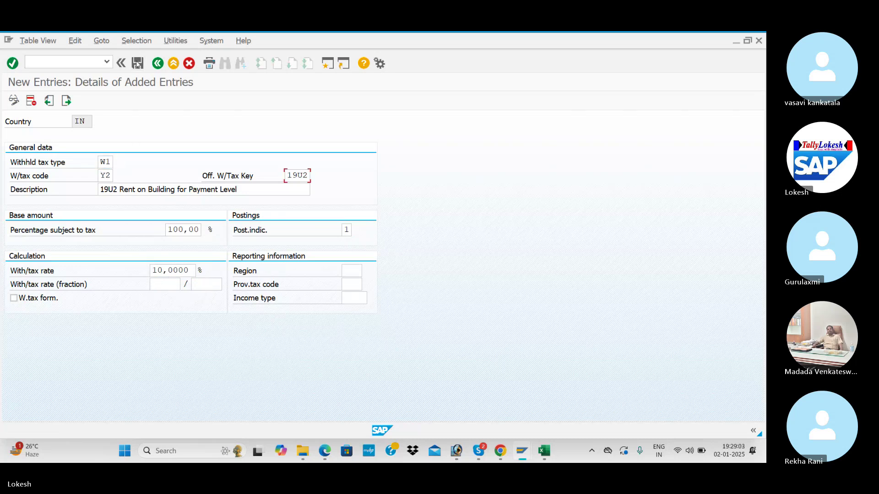
- In the Excel configuration sheet, record Y1,Y2 in column C beside Define With Holding tax codes and save the workbook
key(alt+Tab)
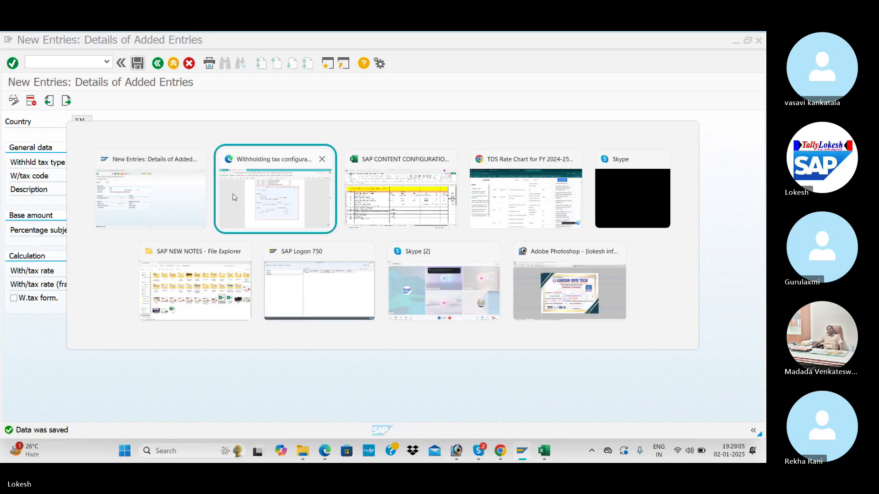
key(alt+Tab)
click(314, 276)
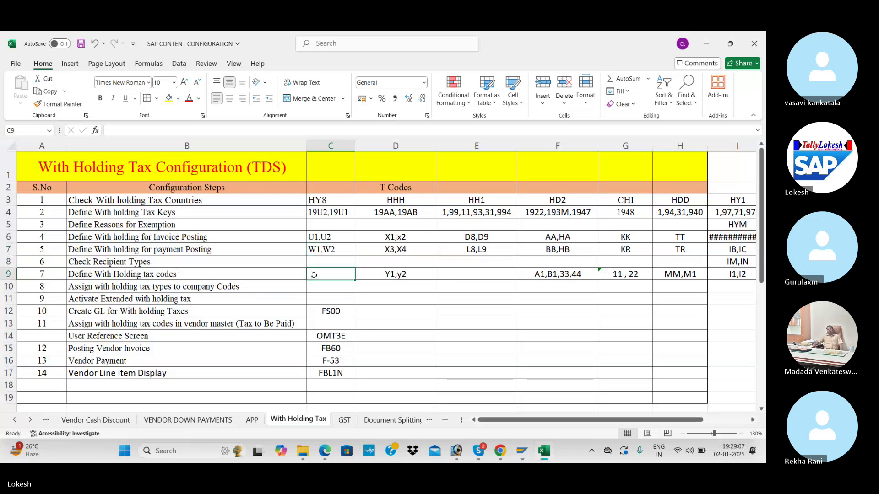
text(y)
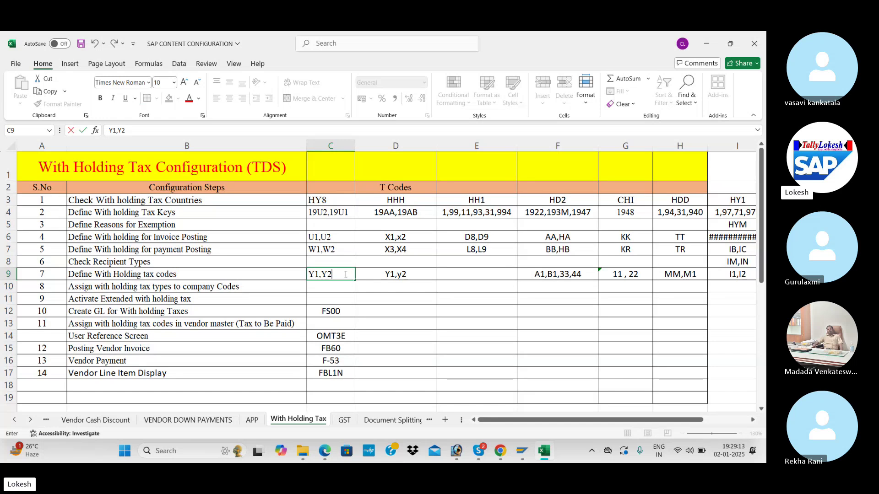
key(Return)
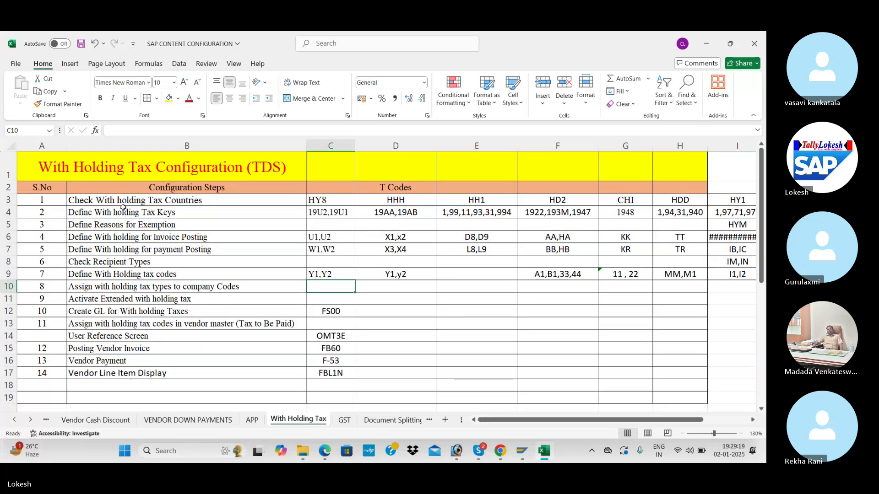
key(ctrl+s)
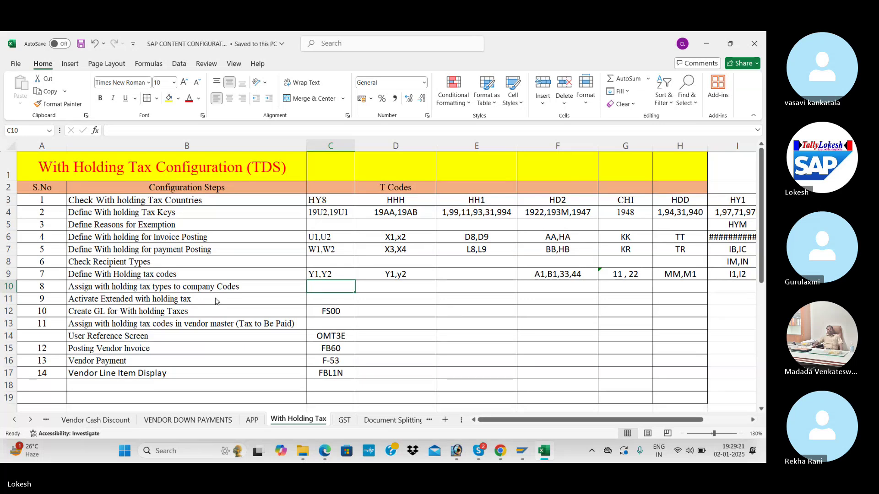
- Return to the SAP implementation guide and open Assign Withholding Tax Types to Company Codes under Extended Withholding Tax's Company Code node
key(alt+Tab)
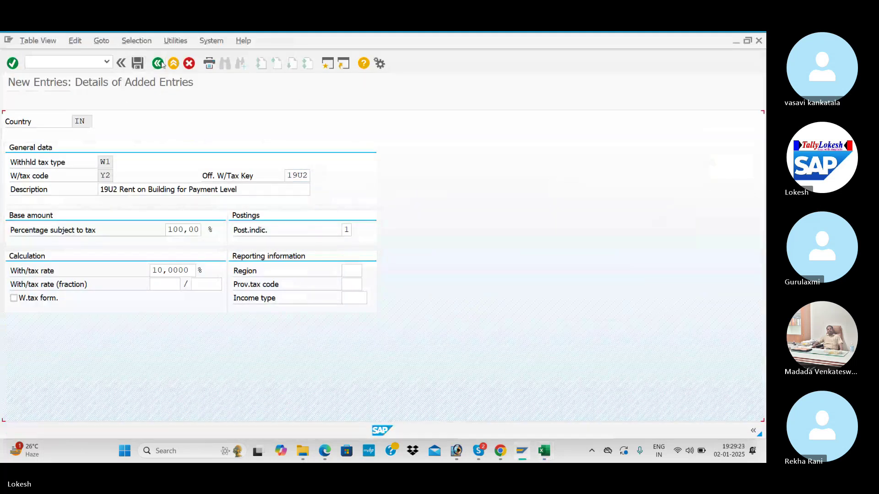
click(161, 64)
click(162, 64)
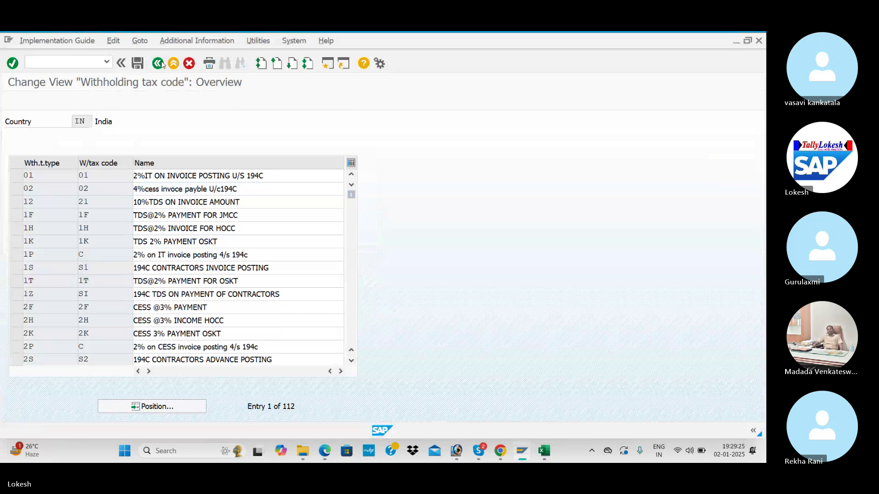
click(161, 65)
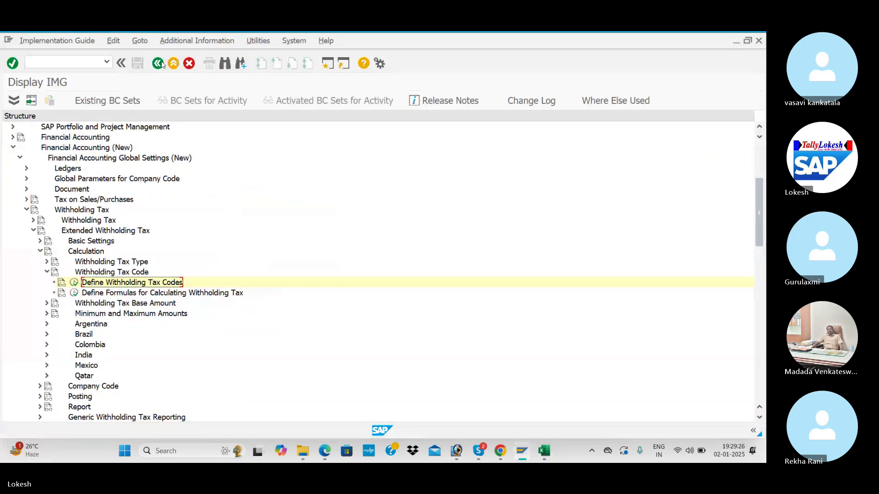
click(46, 273)
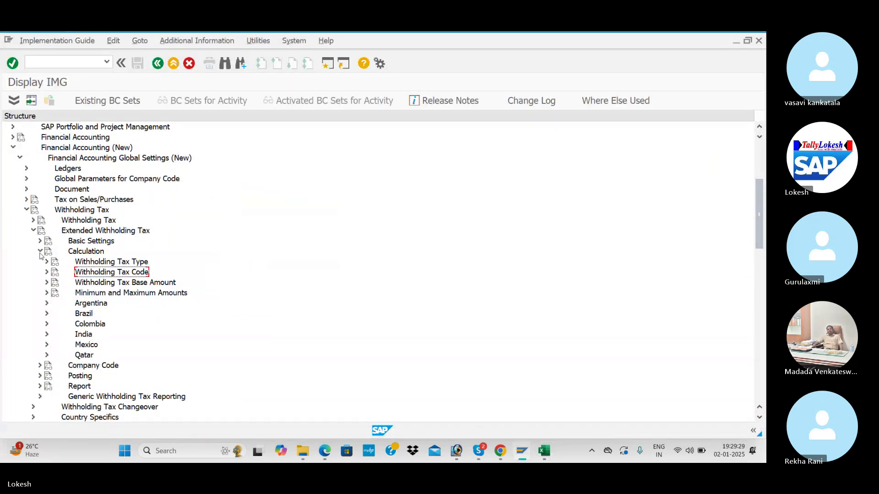
click(40, 253)
click(41, 253)
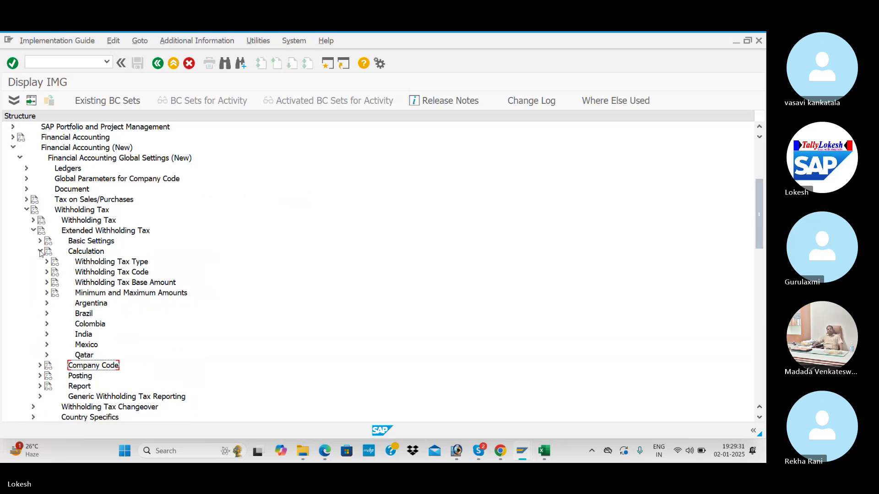
click(40, 252)
click(40, 261)
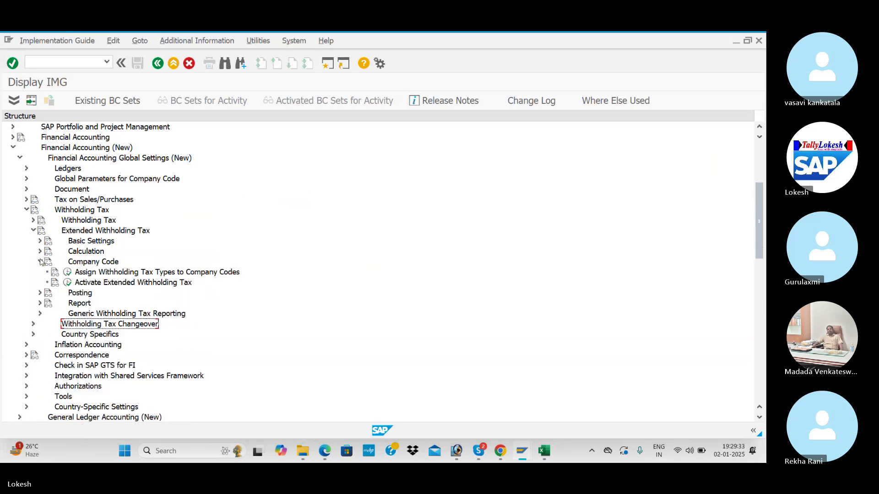
click(67, 272)
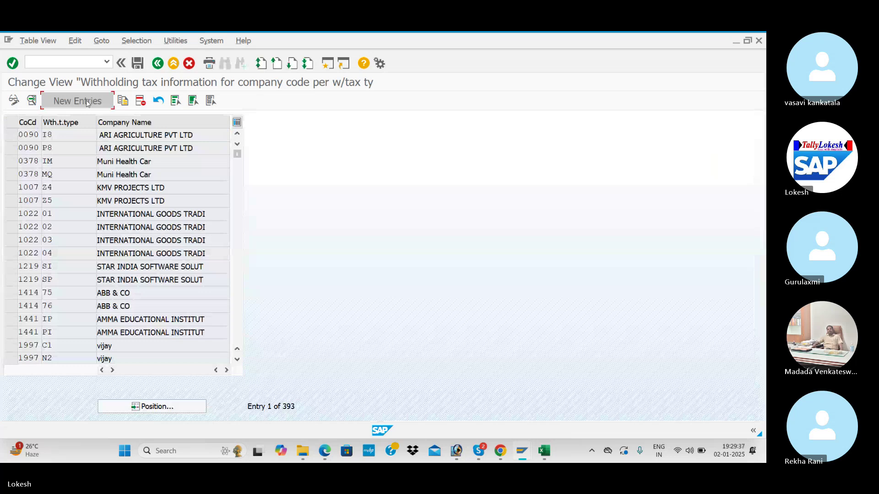
- Create a new assignment for company code ITC1 with withholding tax type U1 and recipient type CO, and mark it as withholding tax agent
click(87, 101)
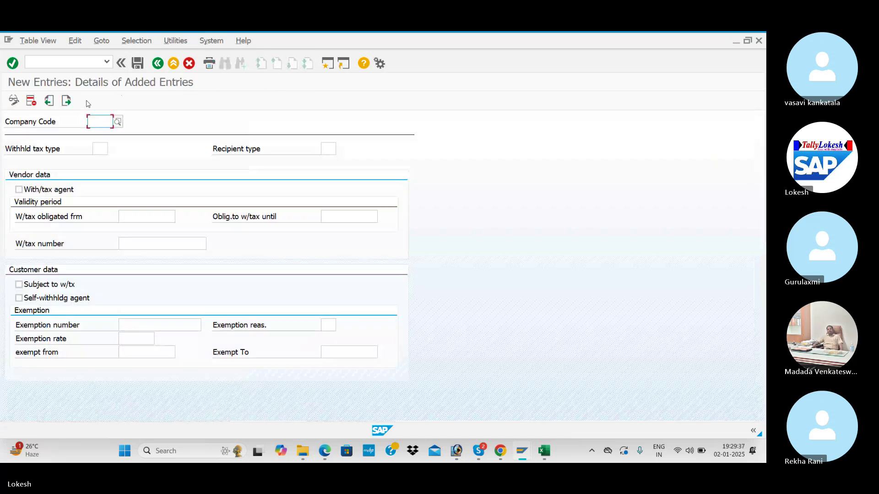
text(ITC1)
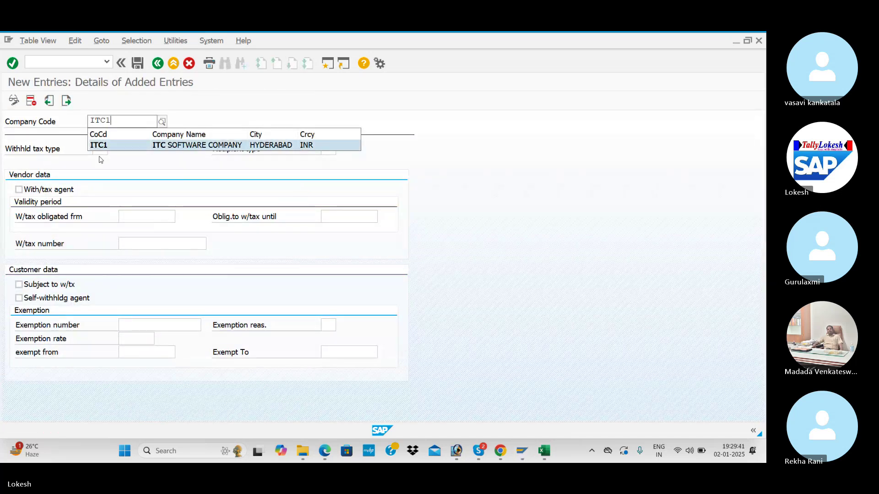
click(99, 154)
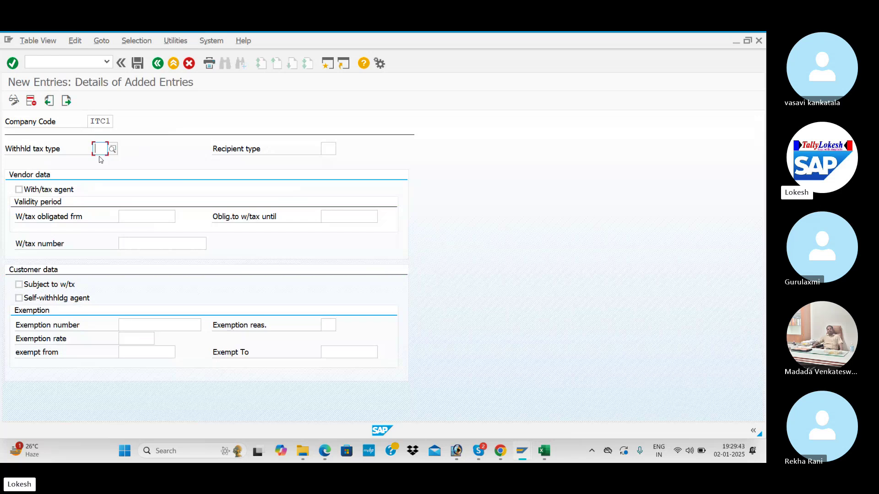
text(U1)
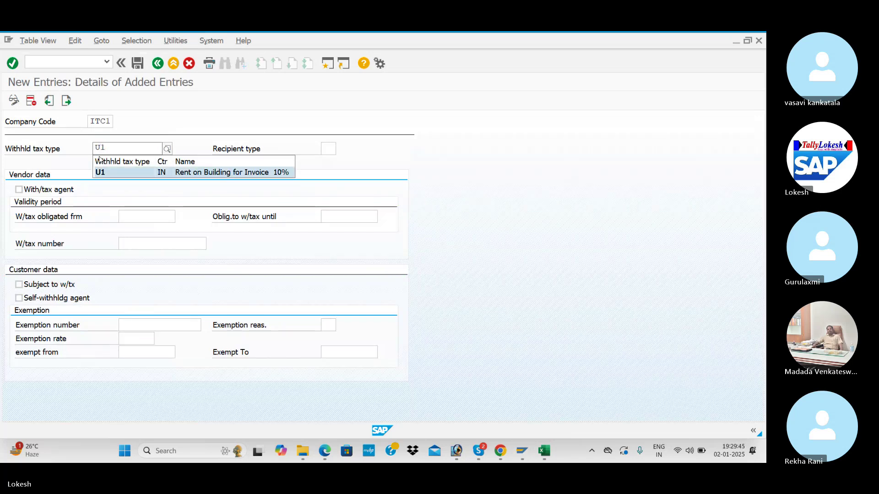
key(Tab)
text(CO)
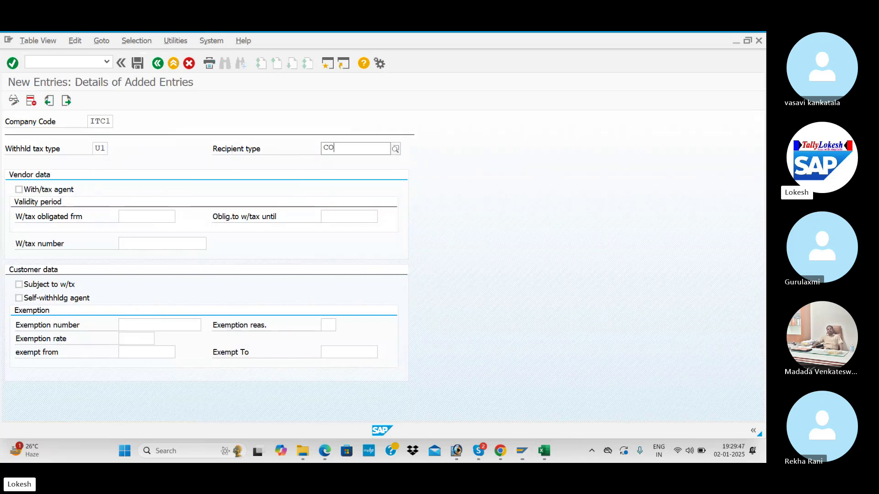
click(100, 158)
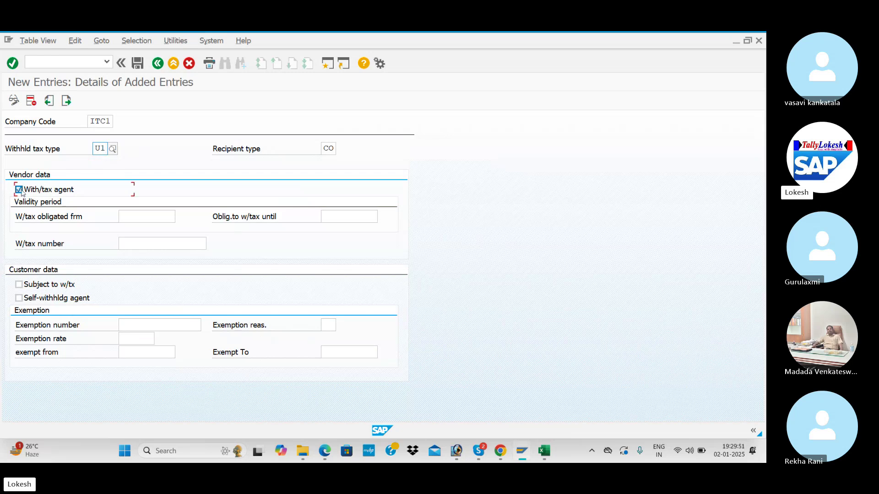
- Set the U1 assignment's withholding tax obligation to run from 01.04.2024 until 31.03.2025
click(151, 218)
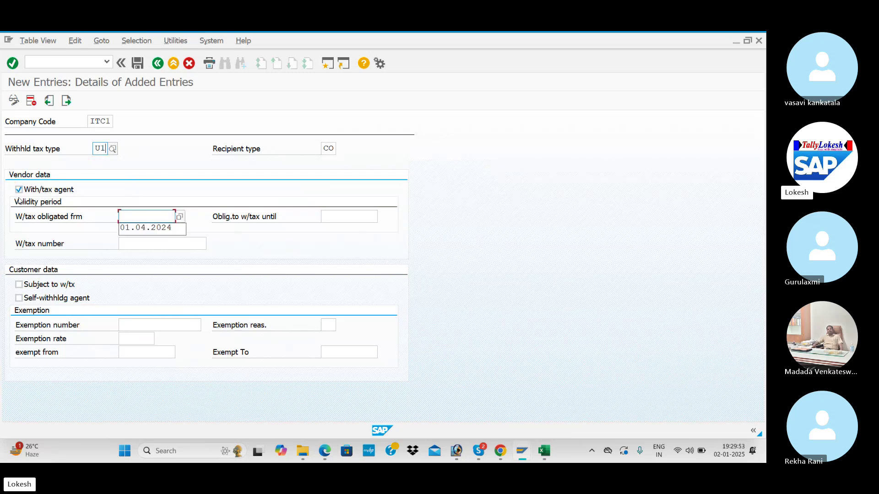
click(147, 228)
click(347, 217)
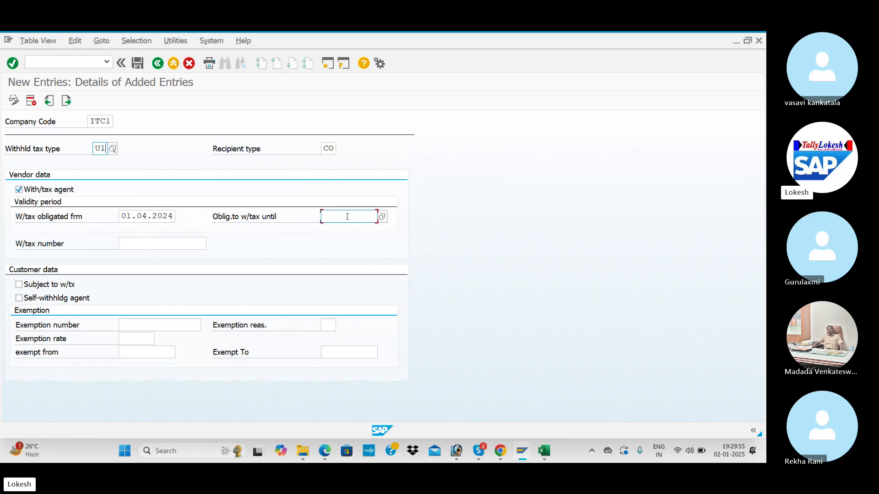
click(352, 228)
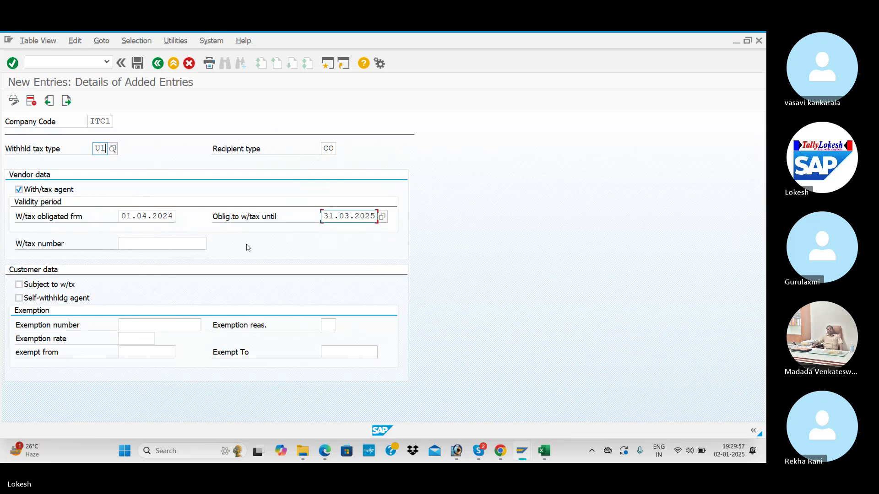
- Examine the company code assignment example on page 14 of the withholding tax configuration PDF in Edge, and return to SAP
key(alt+Tab)
key(alt+Tab)
key(alt+Tab)
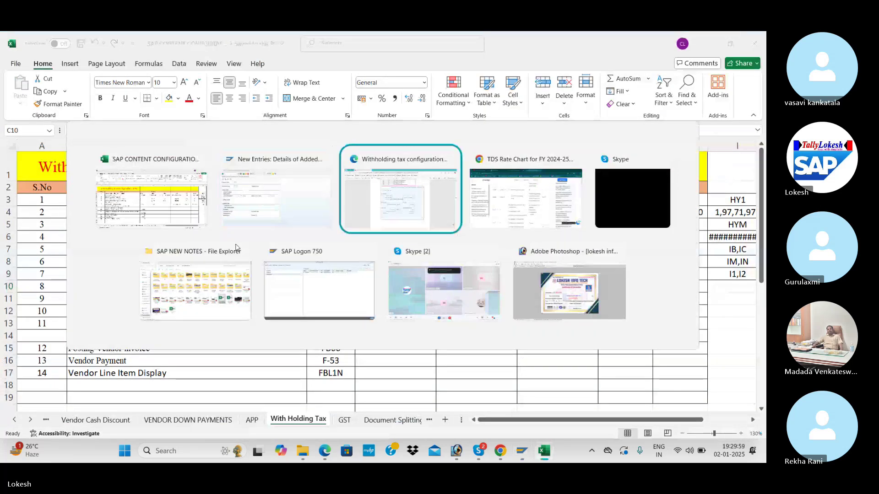
scroll(237, 248, down, 15)
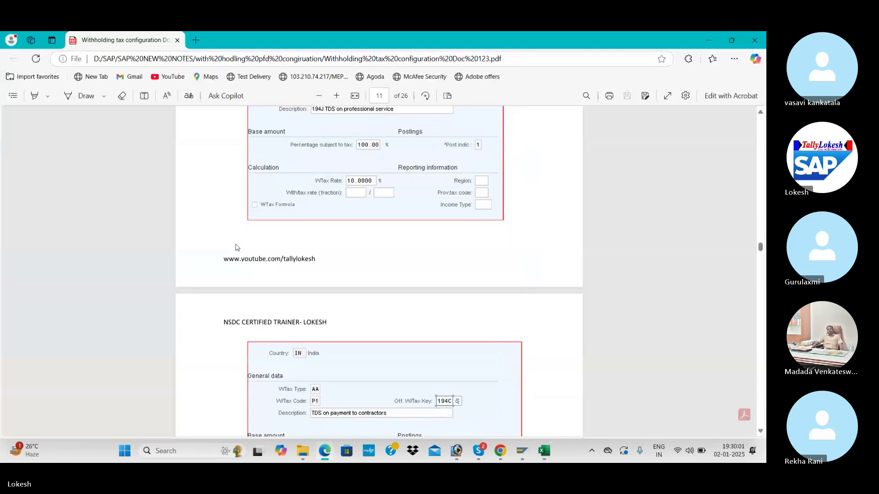
scroll(238, 248, down, 10)
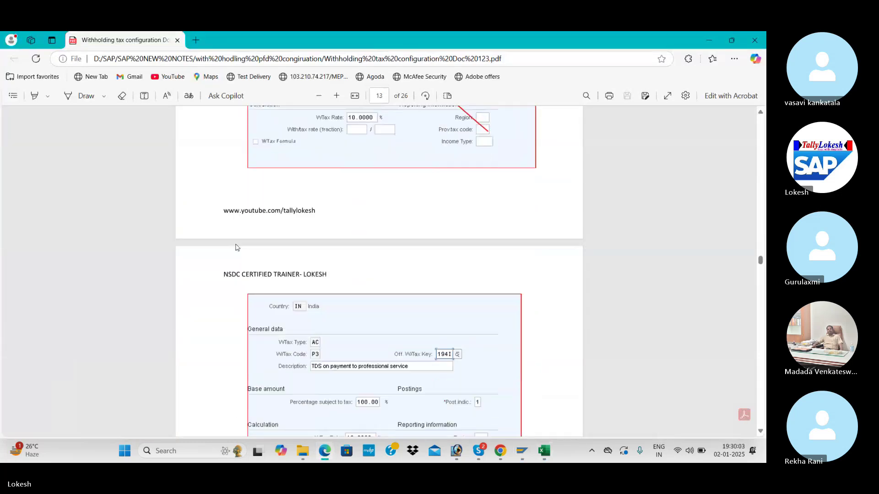
scroll(237, 248, down, 10)
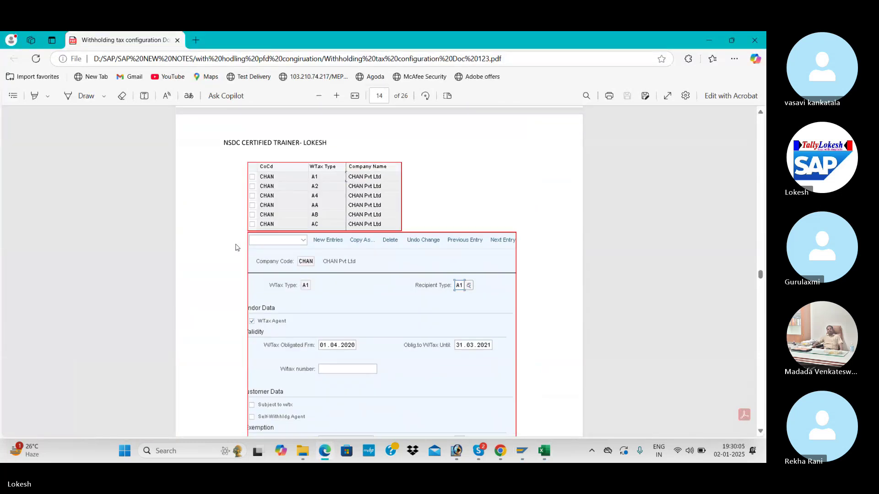
scroll(237, 248, down, 2)
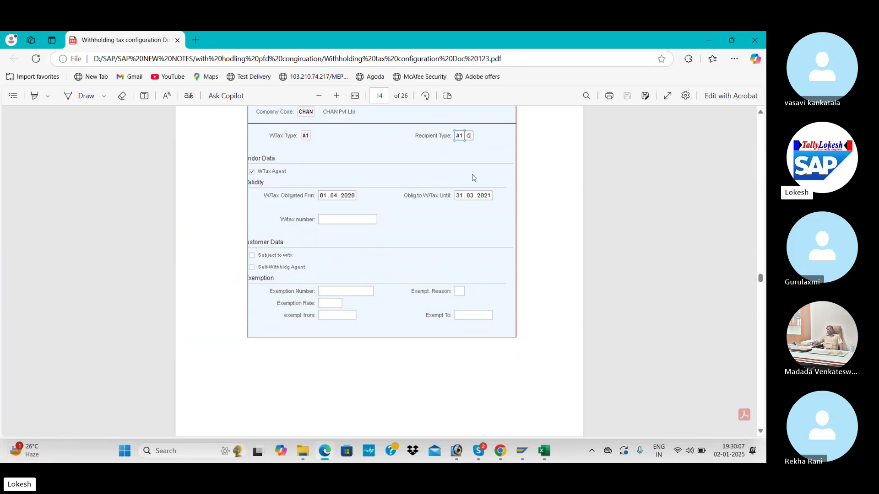
scroll(442, 177, up, 4)
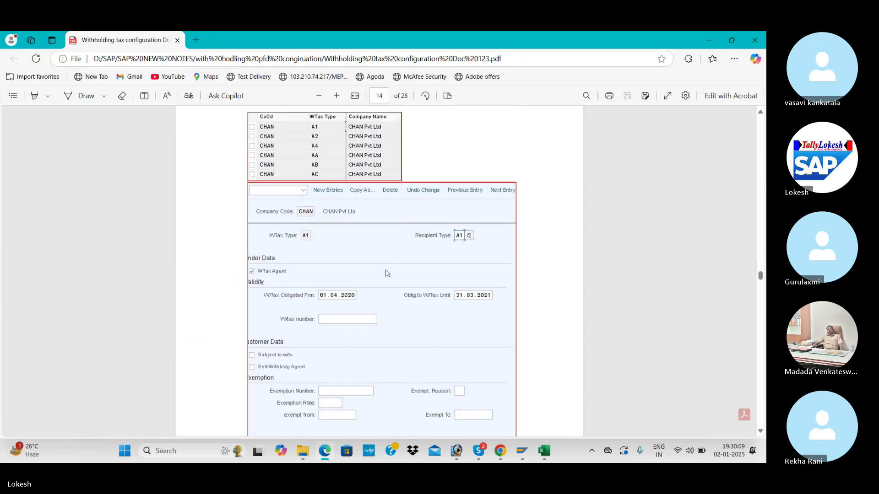
key(alt+Tab)
key(alt+Tab)
key(alt+Tab)
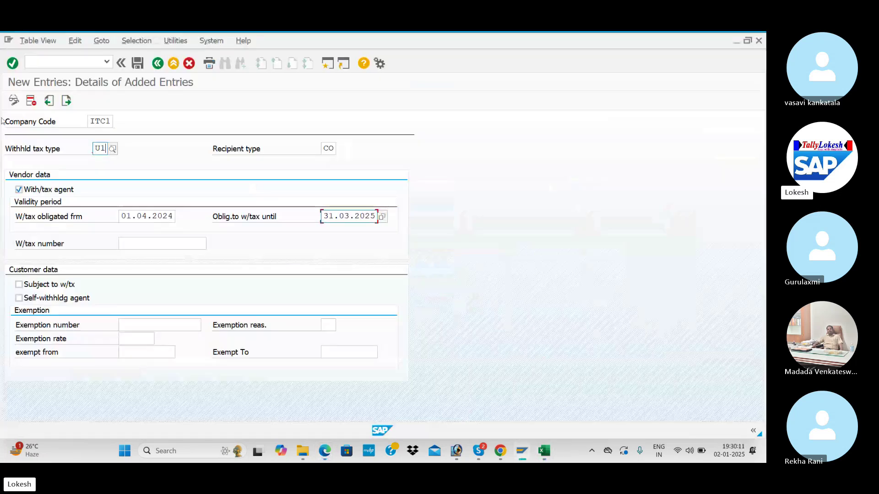
- Save the U1 assignment under the customizing request WITH HOLDING CONFIGURATION FOR ITC1
click(137, 65)
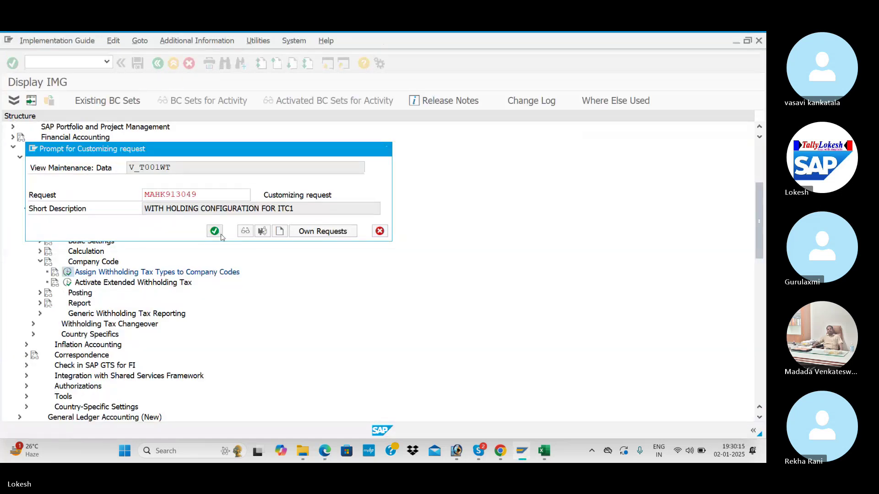
click(218, 232)
- Create another assignment for company code ITC1 with withholding tax type W1 and recipient type CO, and mark it as withholding tax agent
click(67, 101)
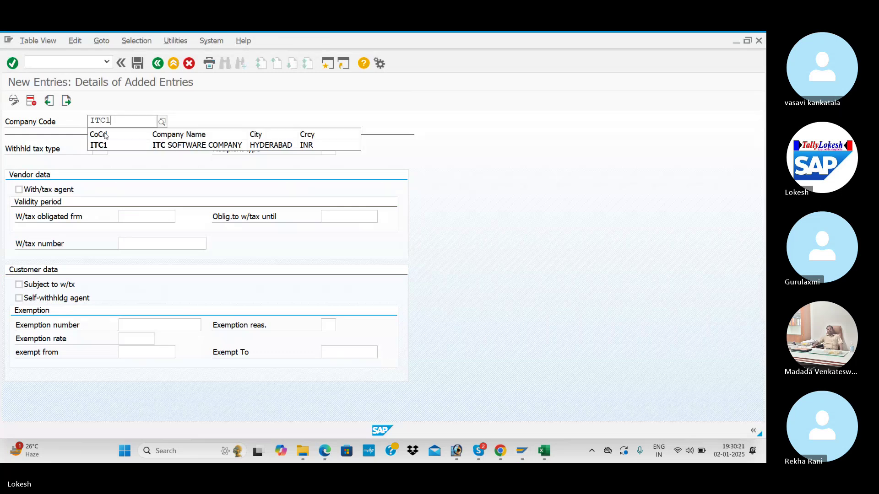
key(Return)
click(106, 148)
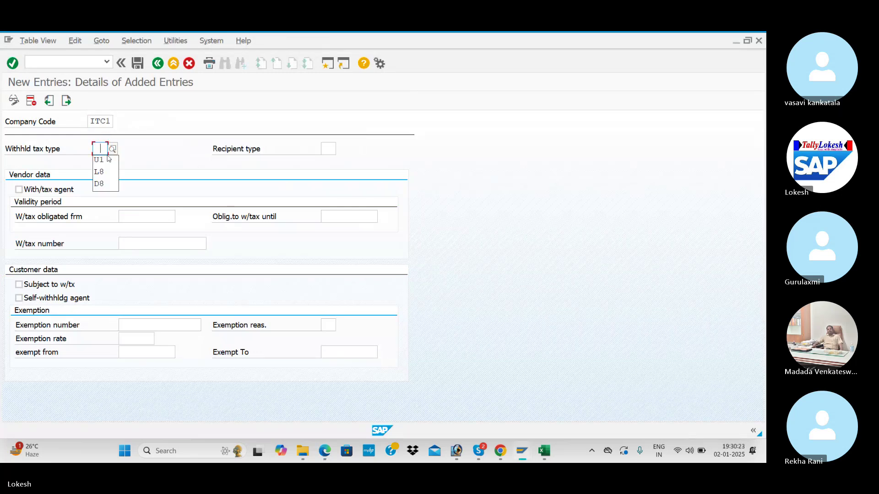
text(W1)
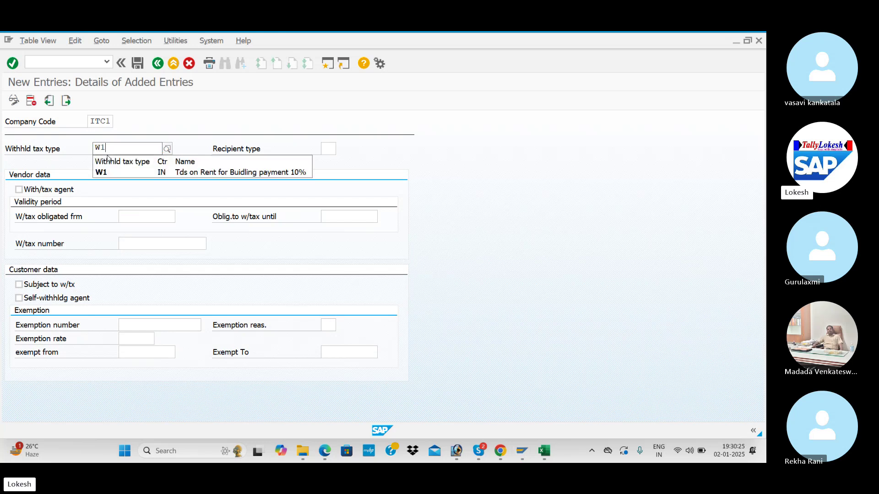
key(Return)
text(CO)
key(Return)
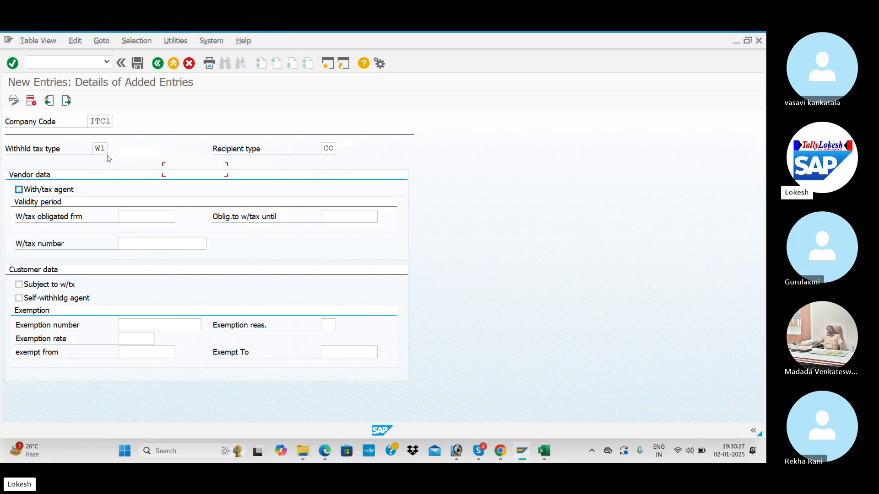
click(44, 192)
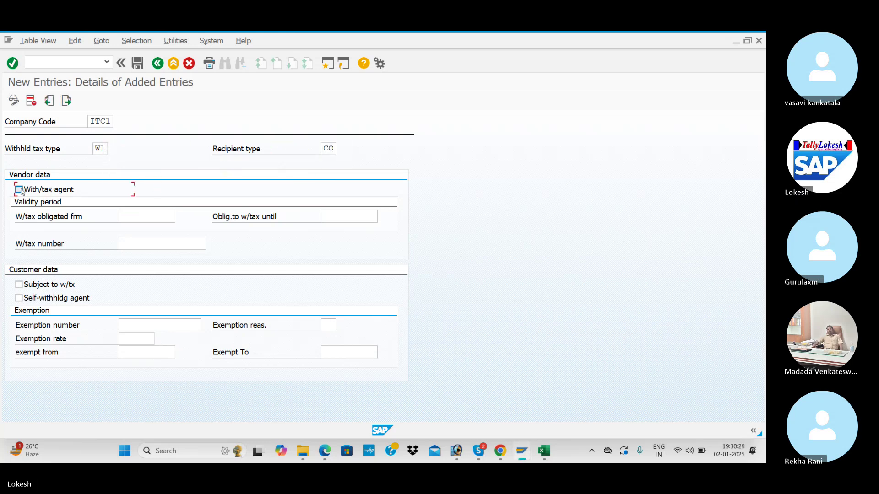
- Set the W1 assignment's withholding tax obligation from 01.04.2024 until 31.03.2025 and save it
click(156, 216)
click(157, 229)
click(344, 216)
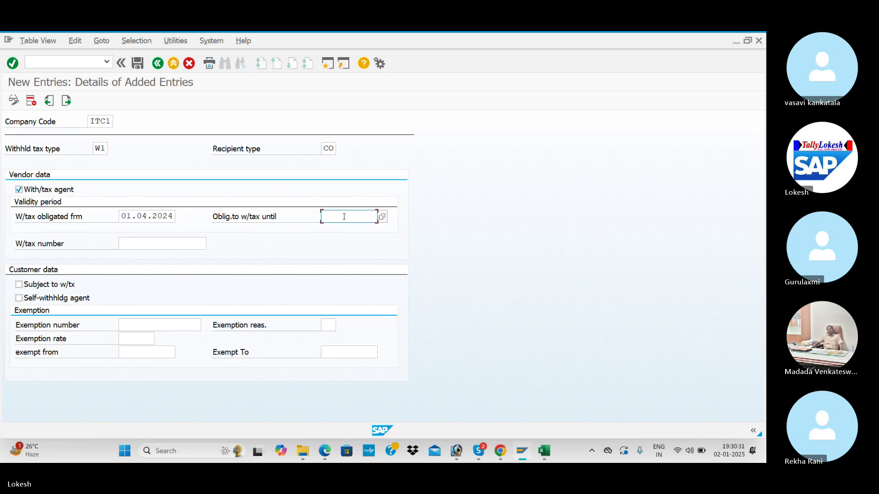
click(346, 229)
click(138, 63)
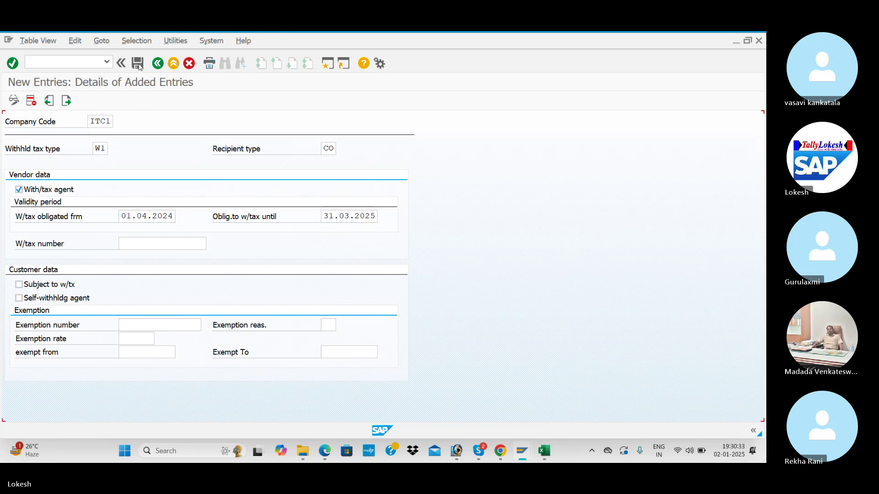
- Check the Activate Extended with holding tax entry in the Excel configuration sheet and return to SAP
key(alt+Tab)
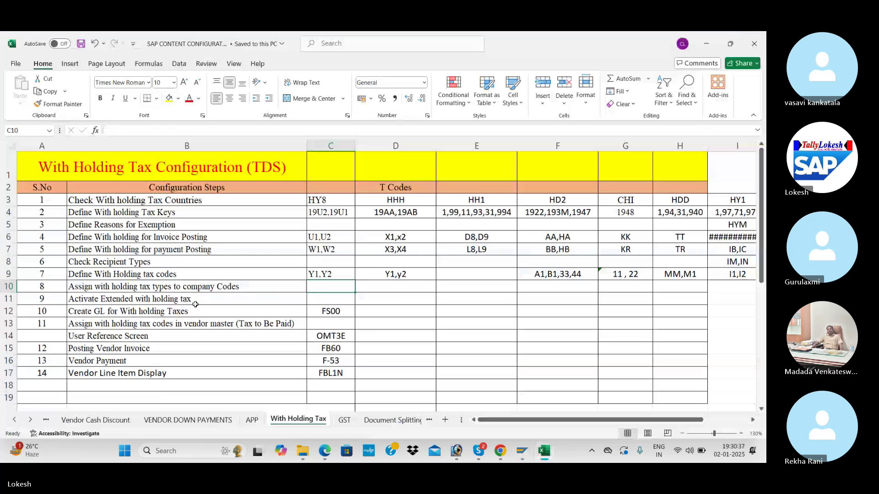
click(172, 301)
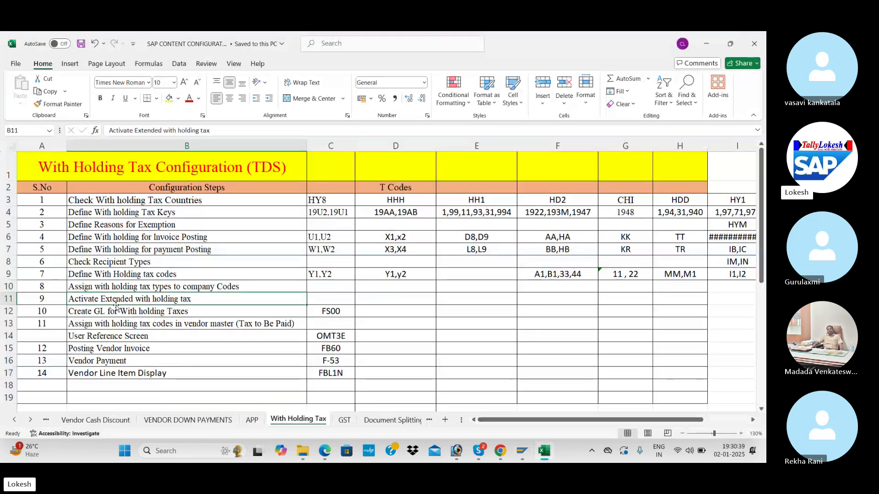
click(321, 302)
key(alt+Tab)
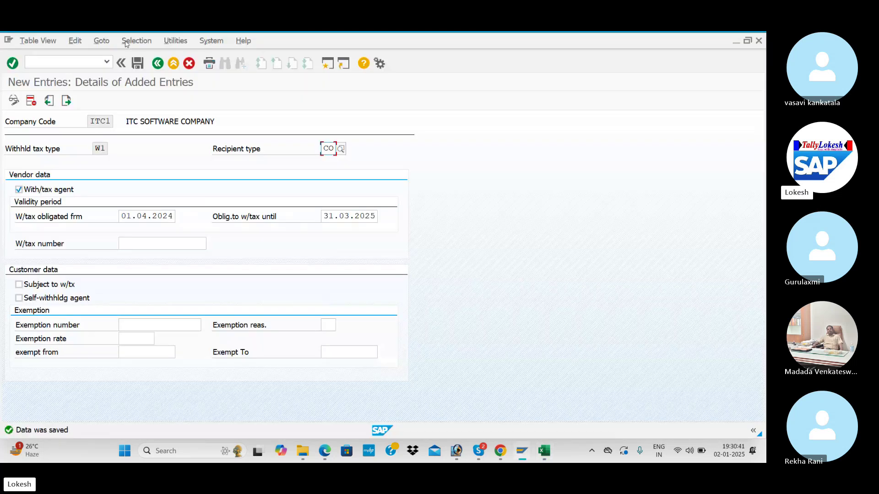
- Leave the company code assignments and try to open Activate Extended Withholding Tax, declining to display the locked data
click(138, 63)
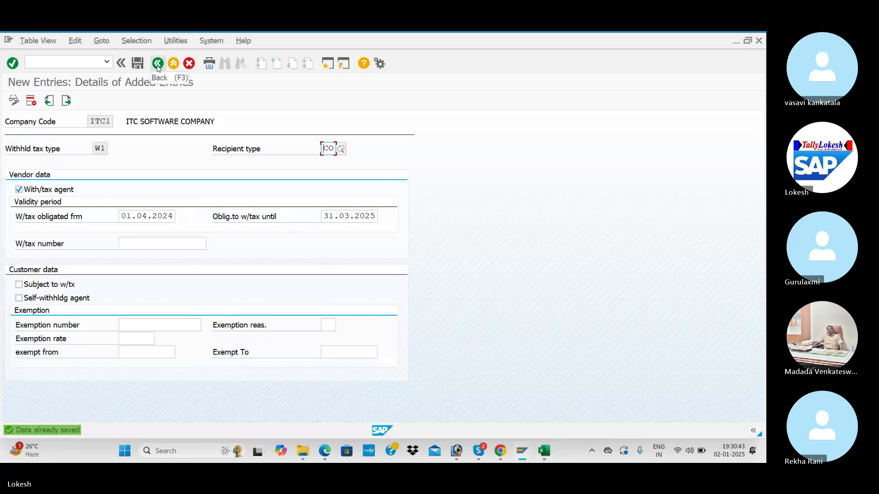
click(157, 64)
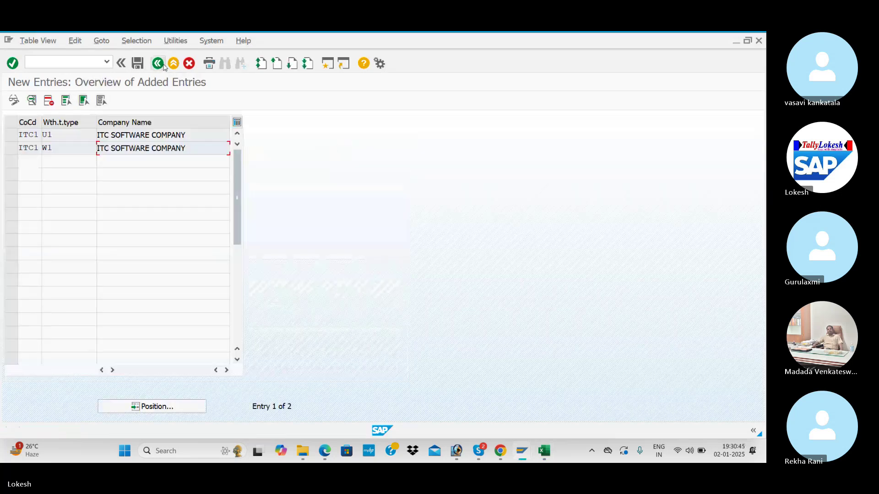
click(161, 65)
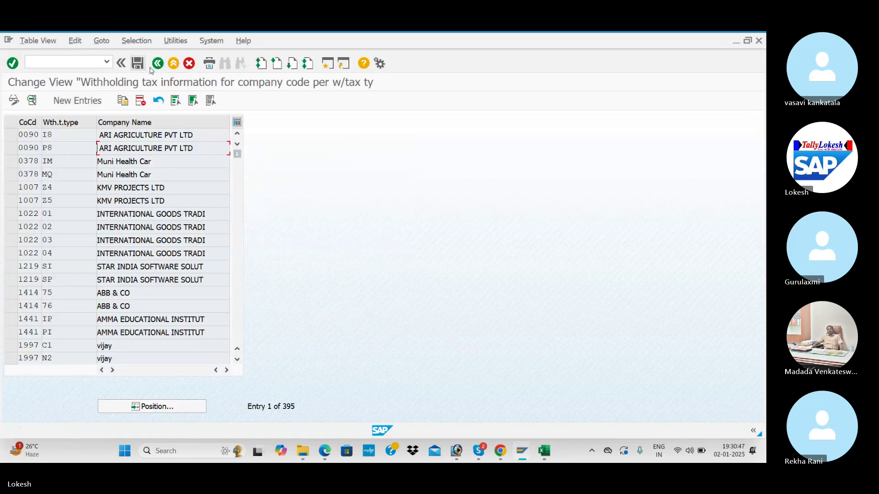
click(157, 64)
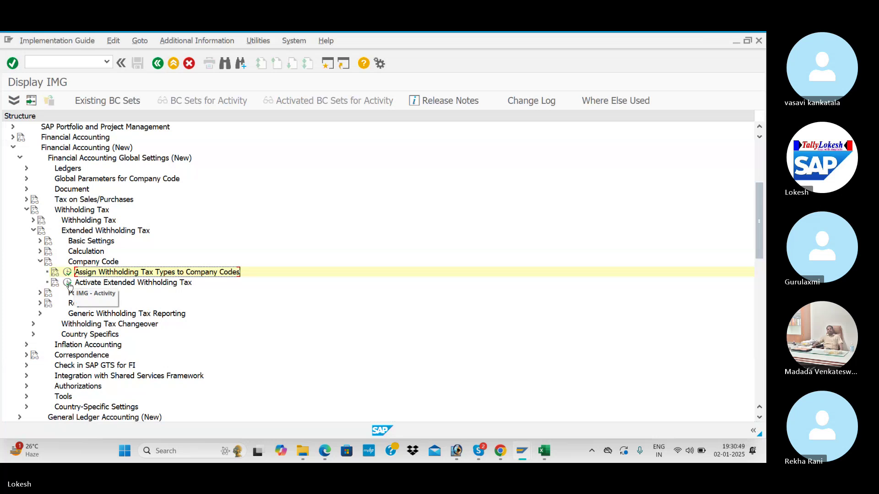
double_click(75, 283)
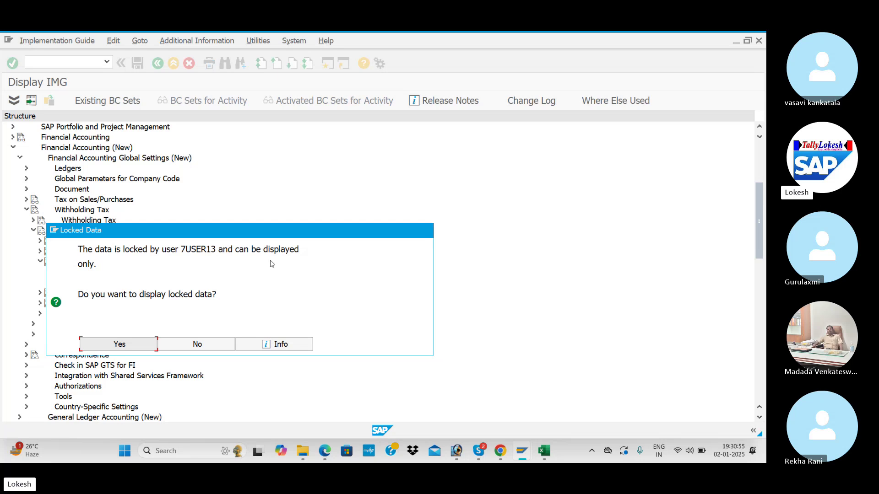
click(212, 345)
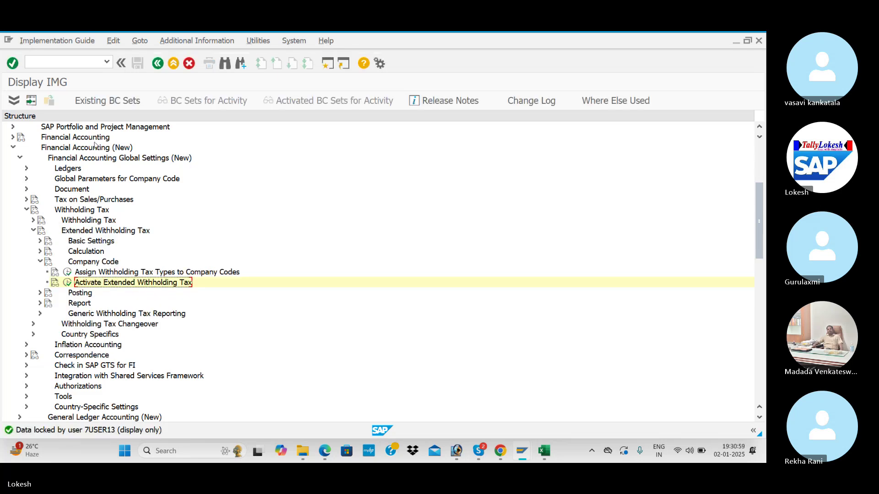
- Open the lock entry selection in a new SAP session with transaction SM12
click(329, 66)
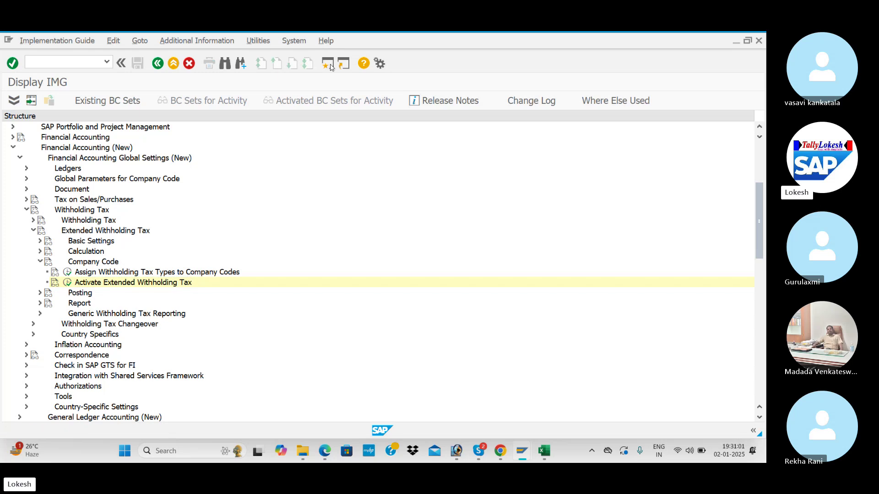
text(SM)
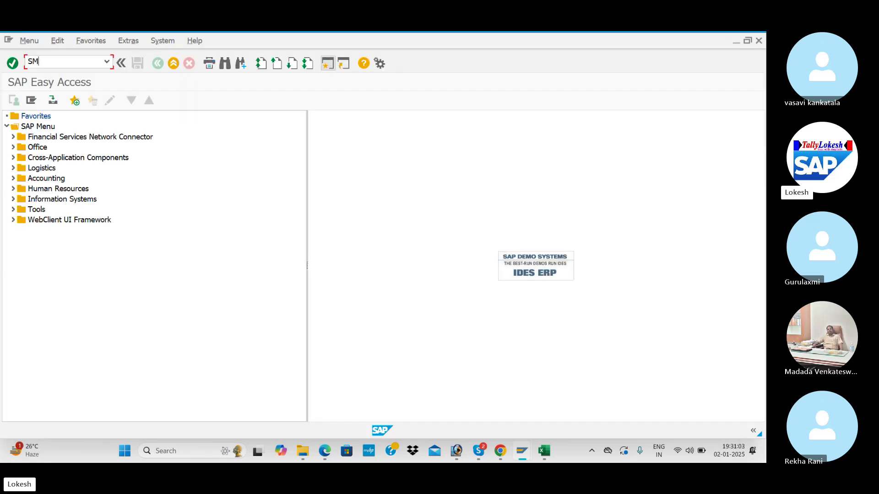
text(12)
key(Return)
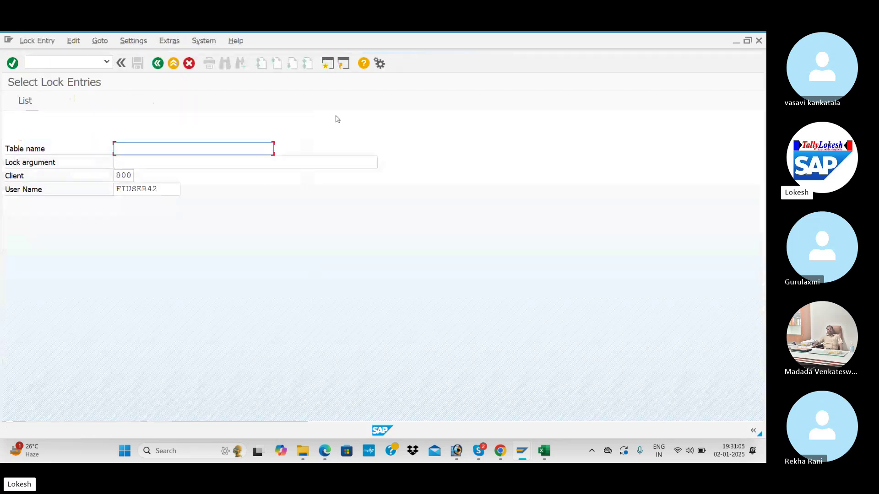
- Clear the user name filter and list the lock entries of all users in client 800
click(161, 187)
key(BackSpace)
key(BackSpace)
key(BackSpace)
key(BackSpace)
key(BackSpace)
key(BackSpace)
key(BackSpace)
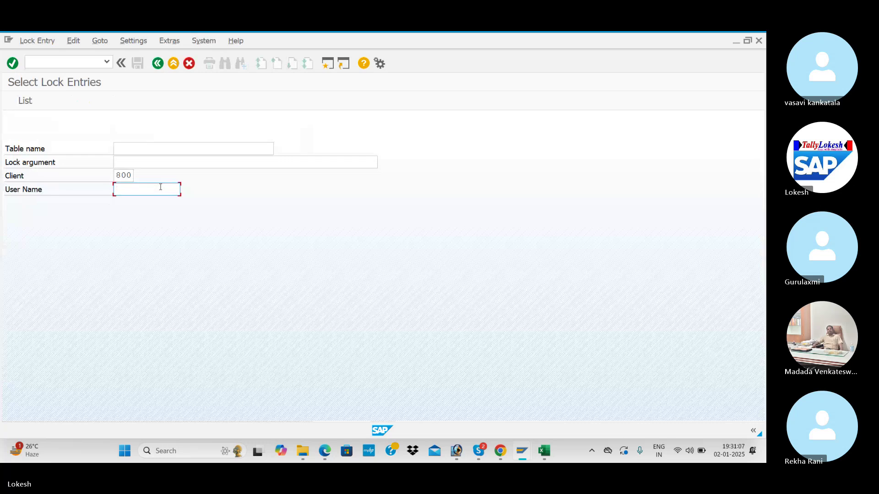
click(28, 103)
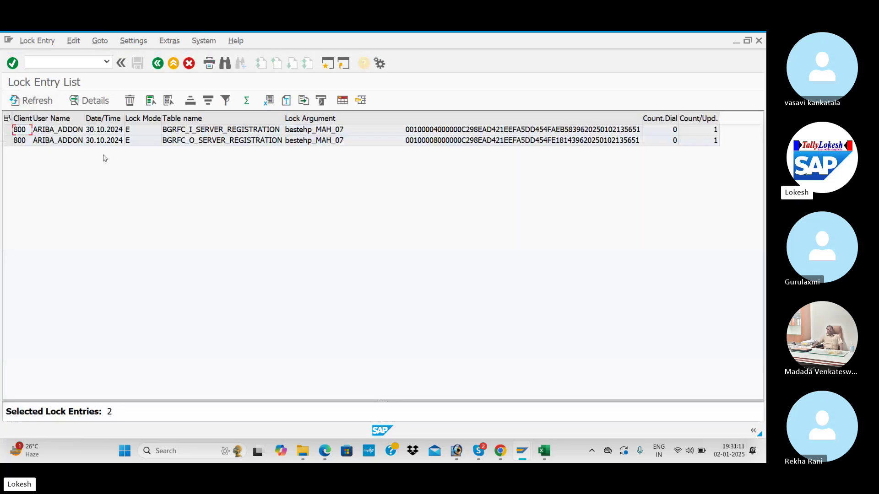
- Delete all entries in the lock entry list and confirm the deletion
key(ctrl+a)
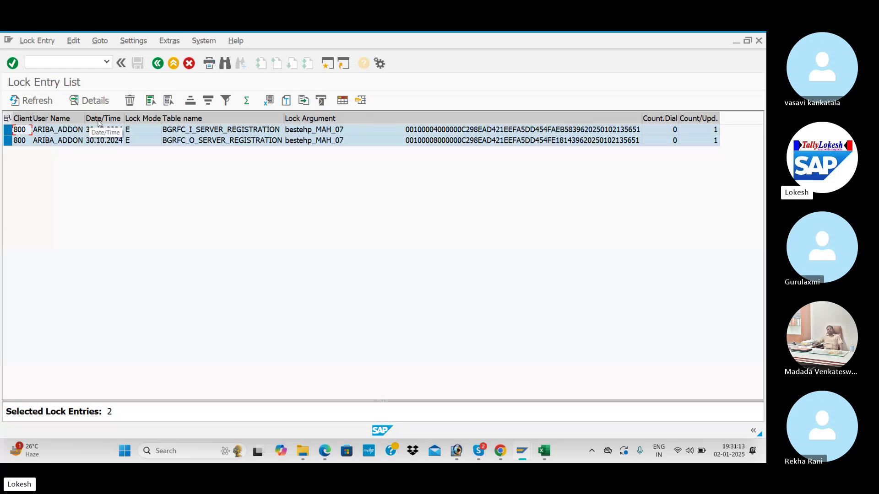
click(130, 101)
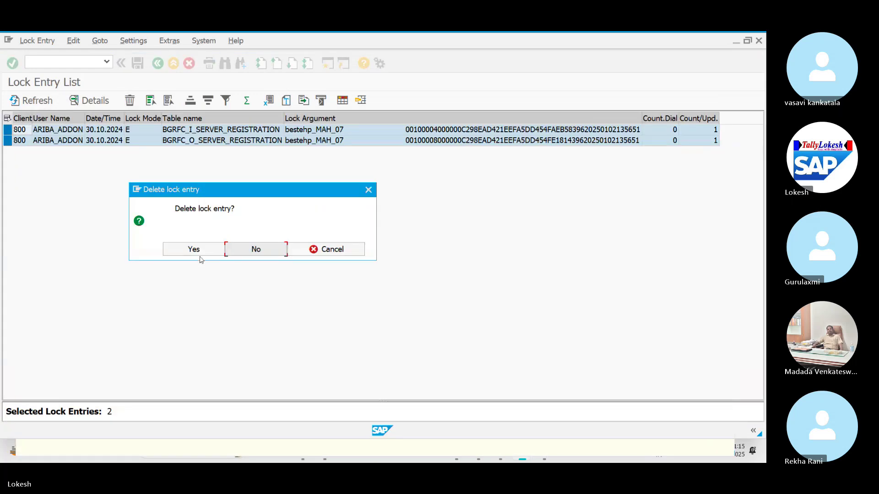
click(202, 255)
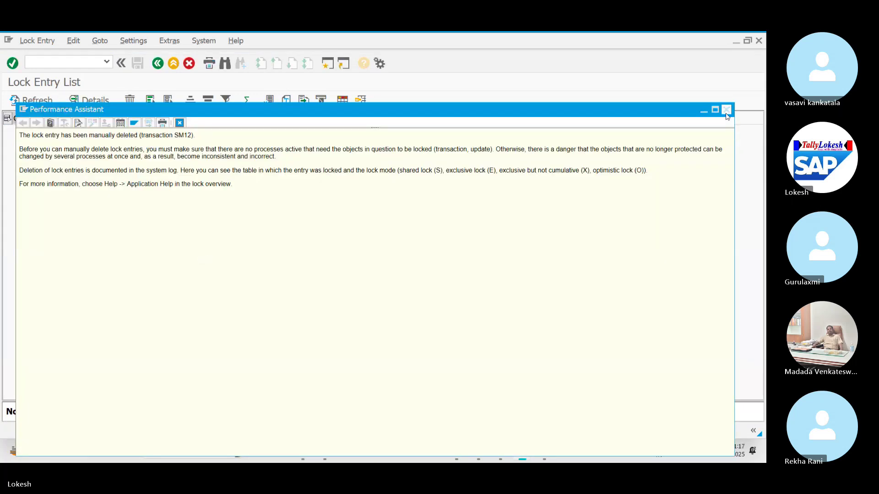
- Refresh and leave the lock entry list, and open Activate Extended Withholding Tax in the Display IMG session
click(727, 109)
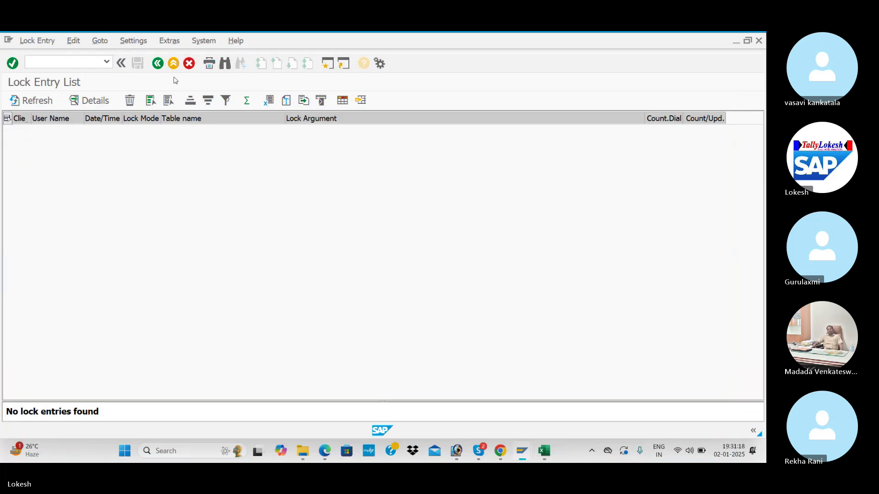
click(40, 100)
click(158, 64)
key(alt+Tab)
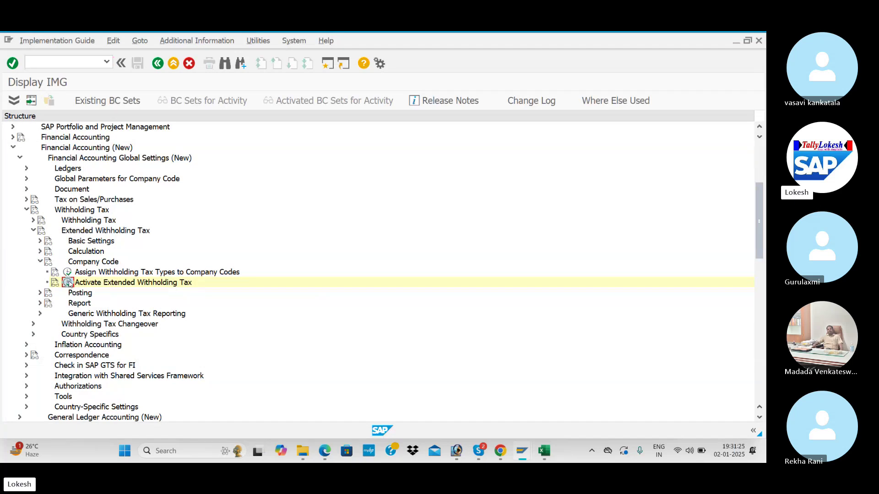
click(67, 283)
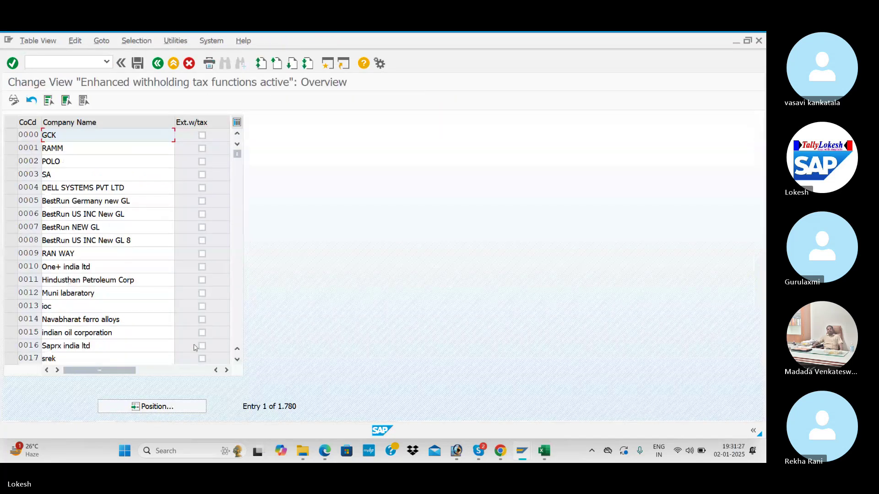
- Find company code ITC1, activate extended withholding tax for it, and save with the customizing request confirmed
click(186, 408)
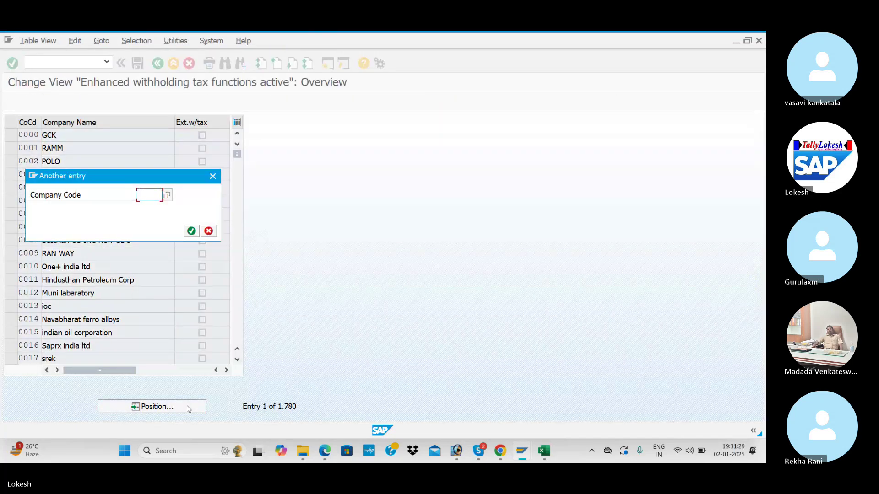
text(itc1)
key(Return)
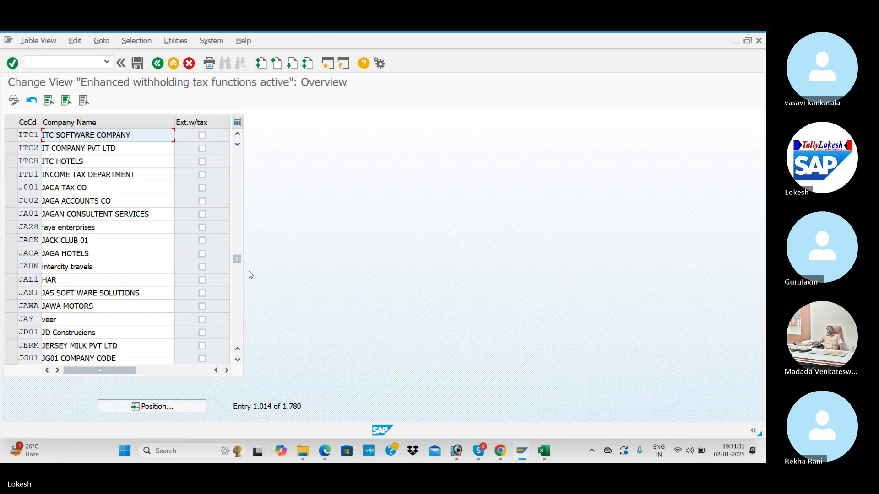
click(203, 136)
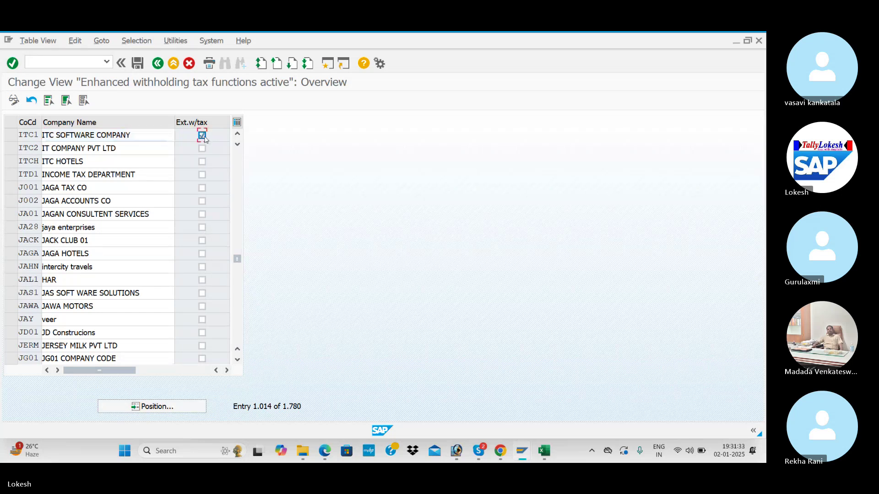
key(Return)
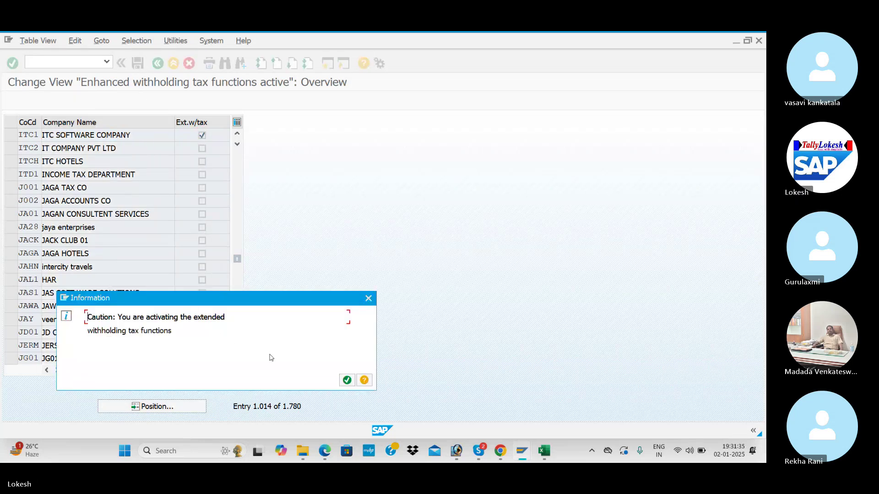
click(347, 380)
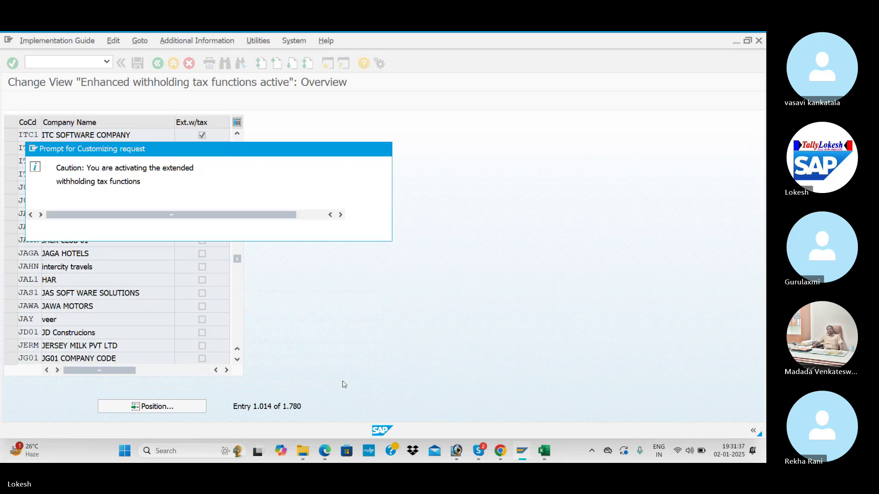
click(215, 231)
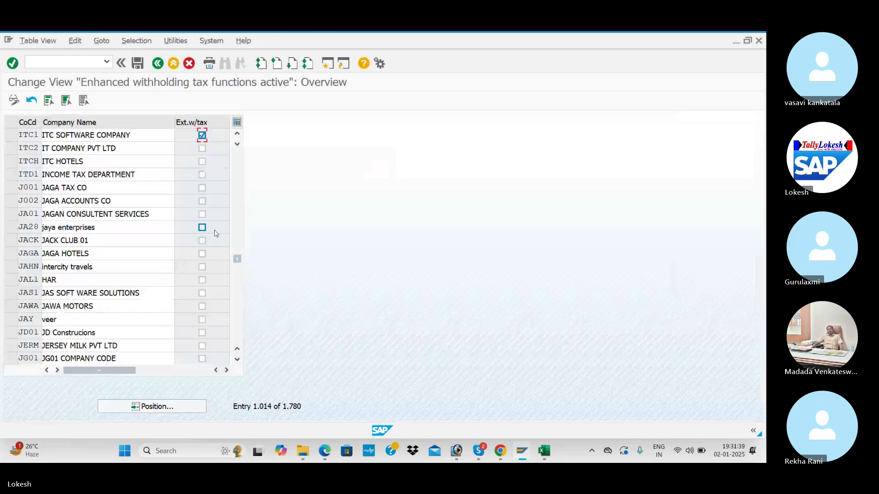
- Switch to the withholding tax PDF in Edge and examine the section following company code activation, on creating TDS G/L accounts
key(alt+Tab)
key(alt+Tab)
key(alt+Tab)
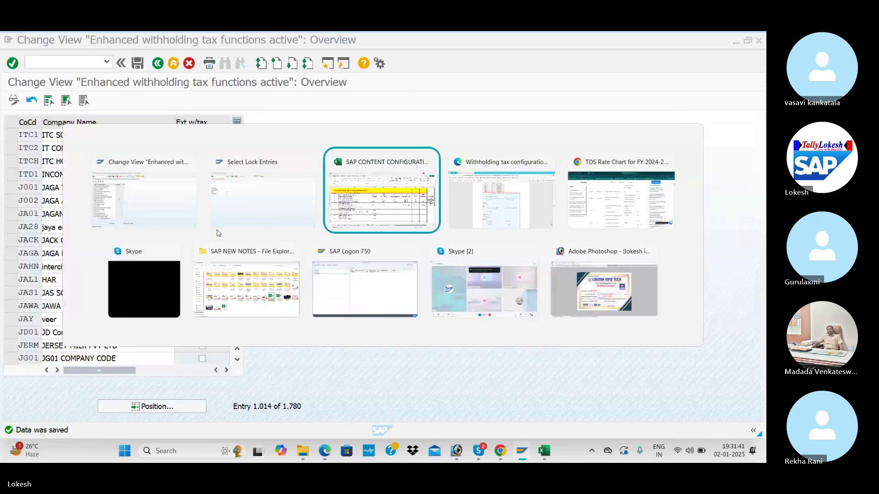
scroll(344, 323, up, 3)
scroll(344, 323, down, 10)
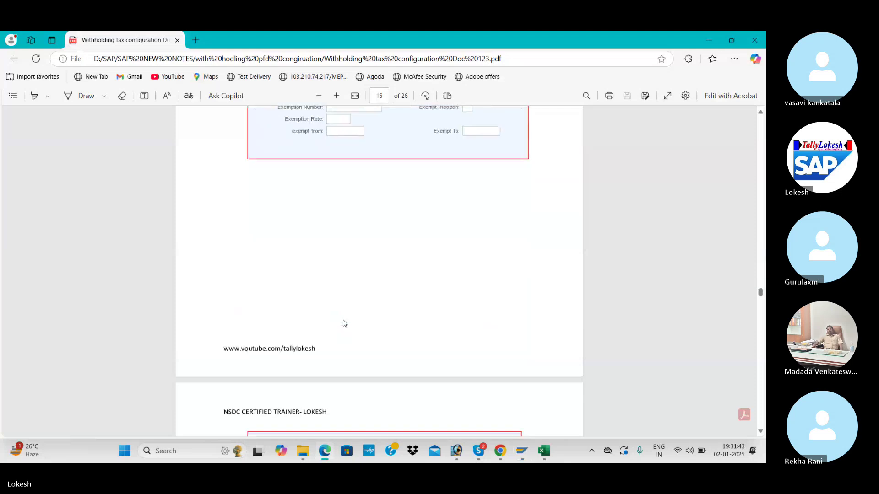
scroll(345, 323, up, 5)
scroll(345, 323, down, 15)
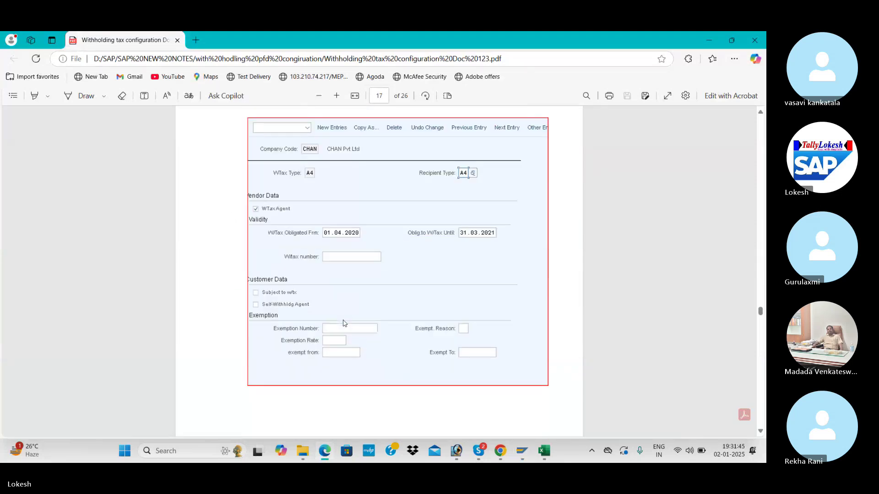
scroll(345, 323, down, 12)
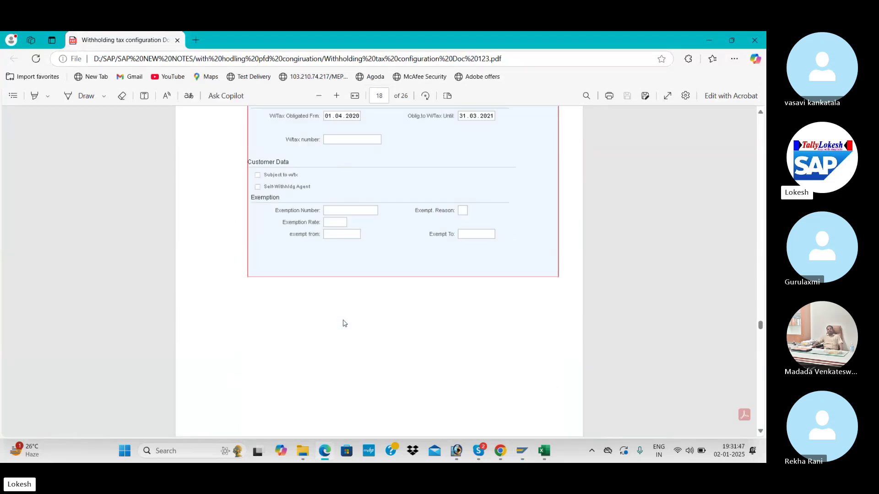
scroll(345, 323, down, 12)
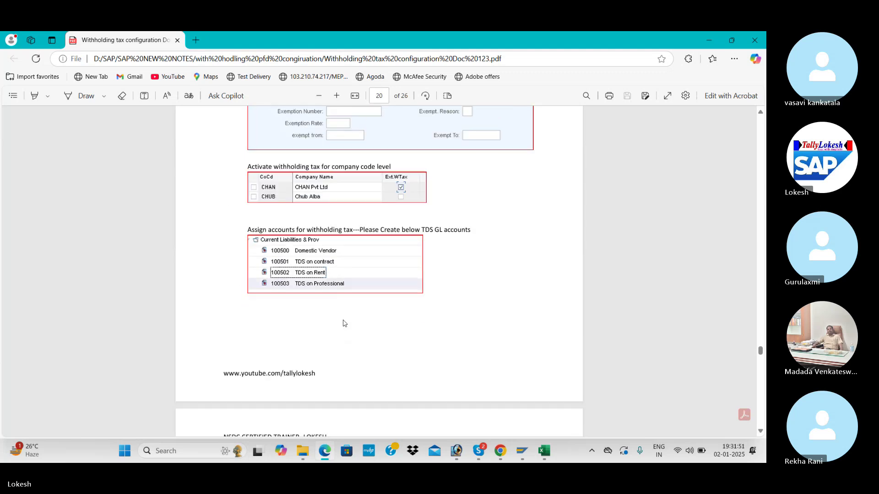
scroll(352, 266, up, 1)
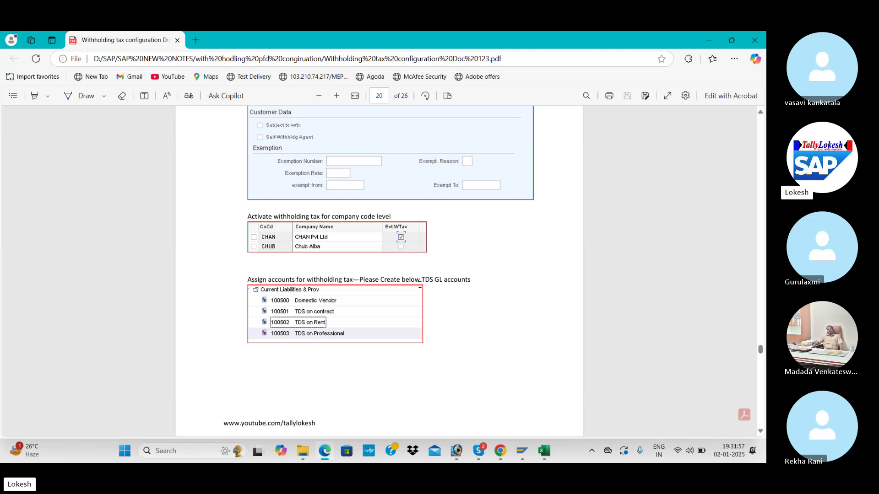
- Look up the G/L account creation transaction in the Excel configuration workbook, and start FS00 in the SAP session
key(alt+Tab)
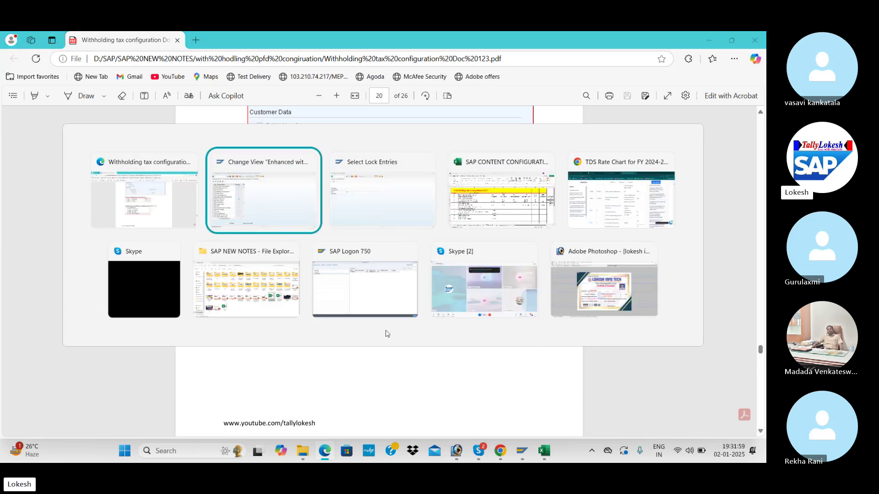
key(alt+Tab)
key(alt+Tab)
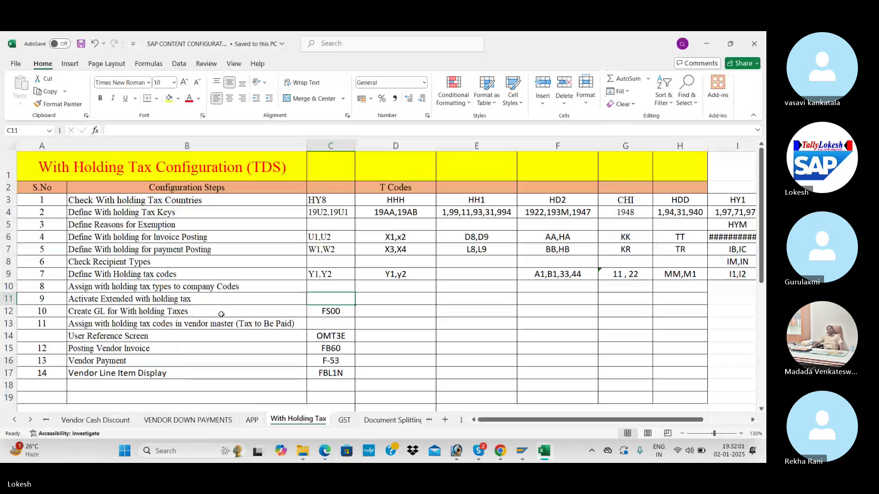
click(327, 313)
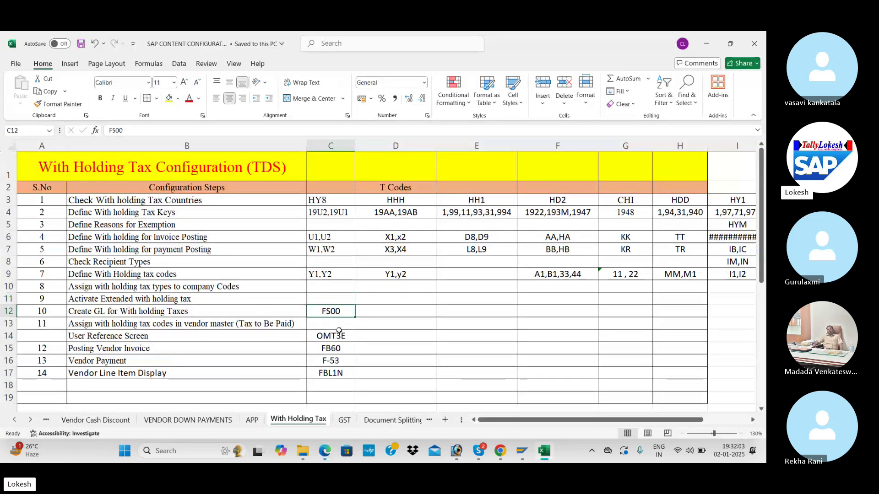
key(alt+Tab)
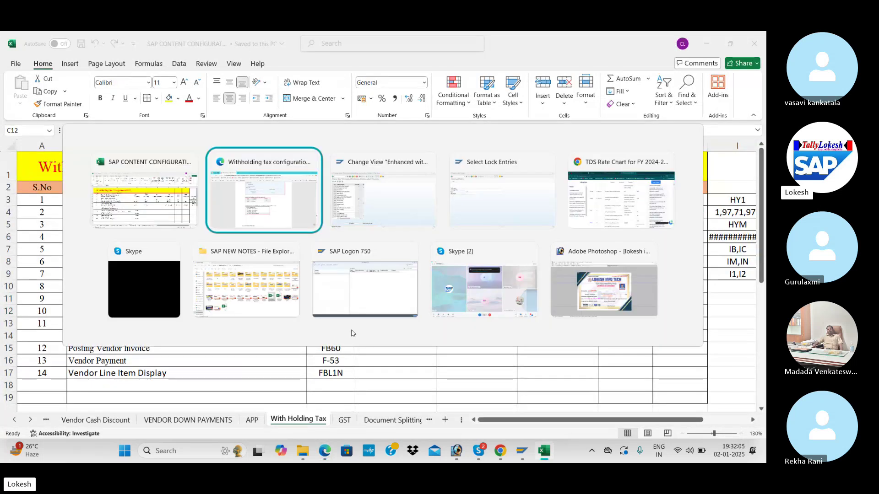
key(alt+Tab)
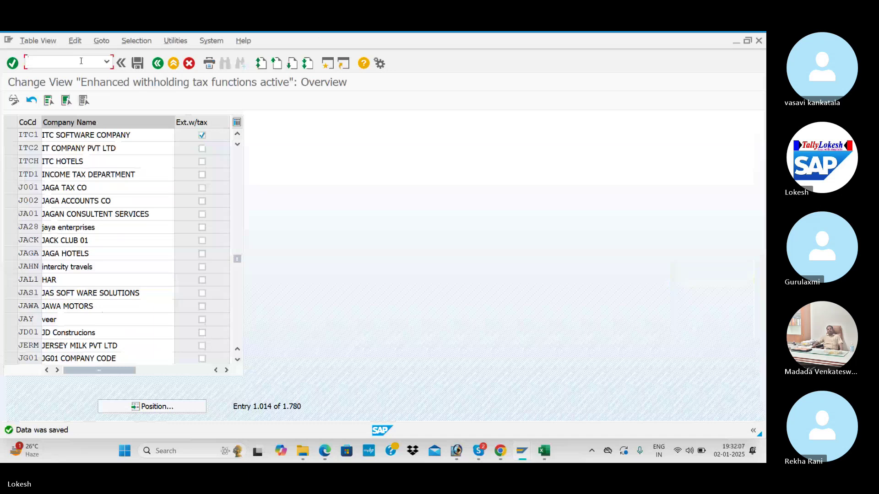
text(/NFS00)
key(Return)
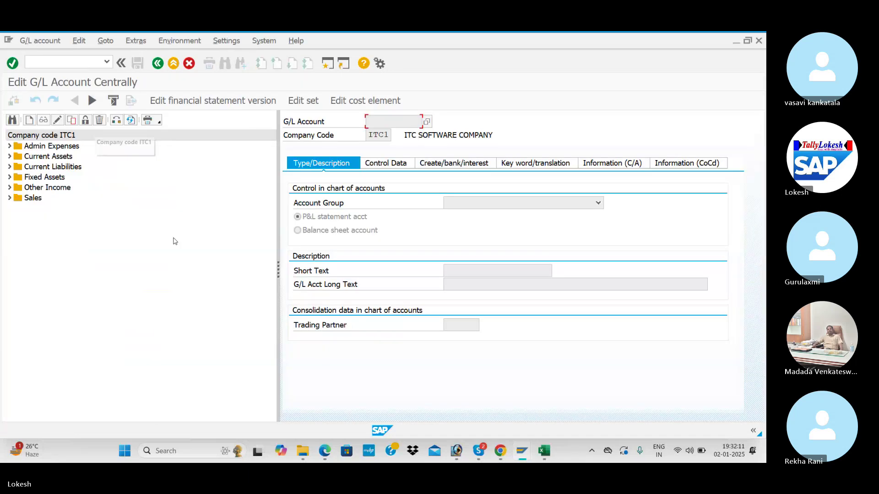
- Check the sample TDS account in the PDF guide, and copy Current Liabilities account 100204 to new G/L account 100205 in ITC1
key(alt+Tab)
key(alt+Tab)
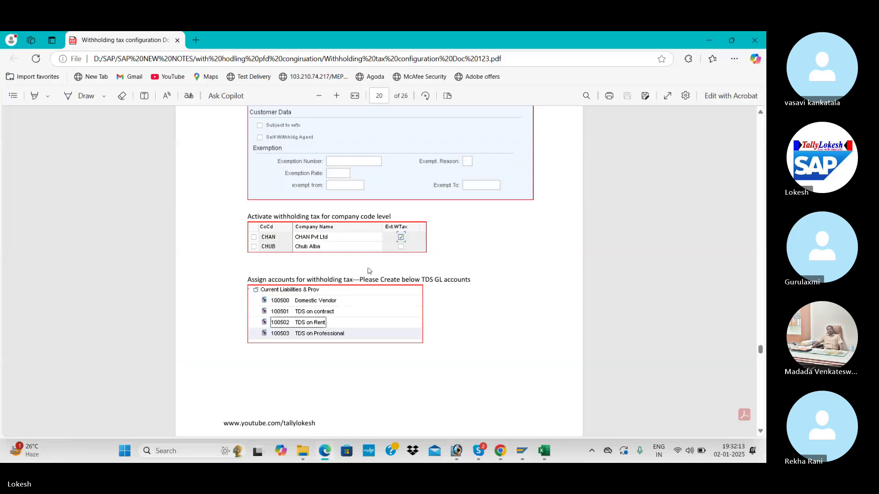
scroll(355, 279, down, 8)
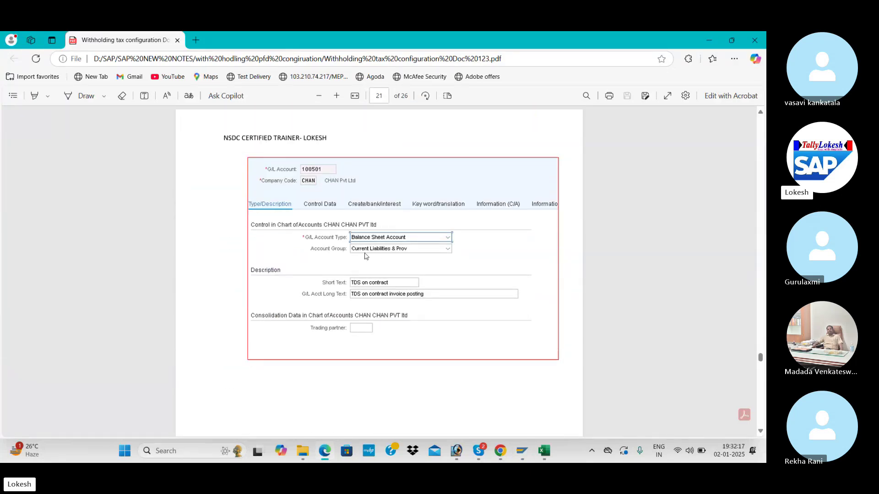
key(alt+Tab)
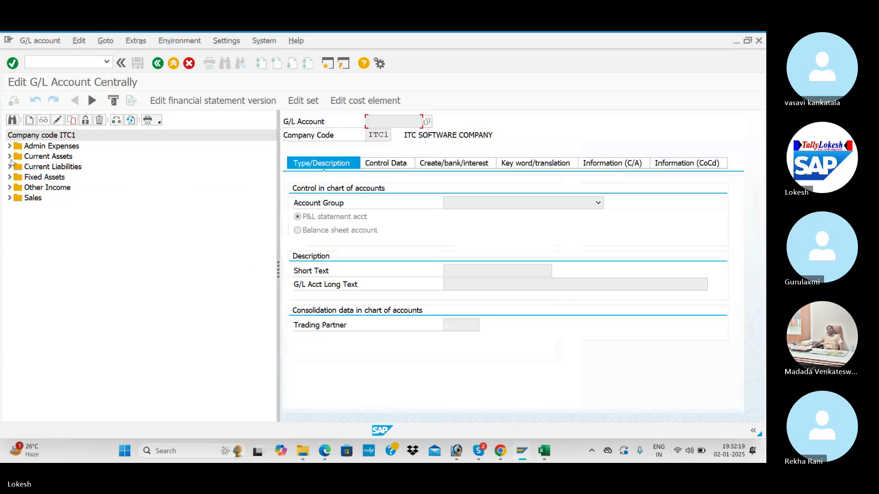
click(9, 167)
click(46, 209)
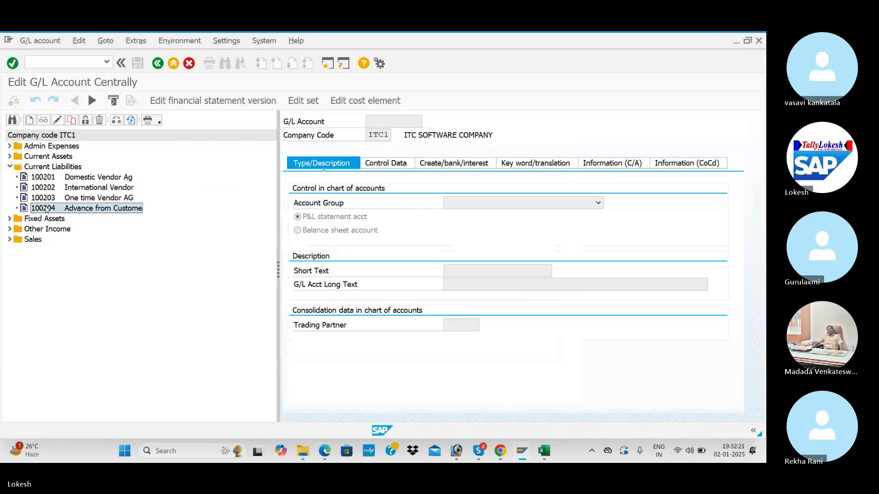
right_click(46, 209)
click(64, 237)
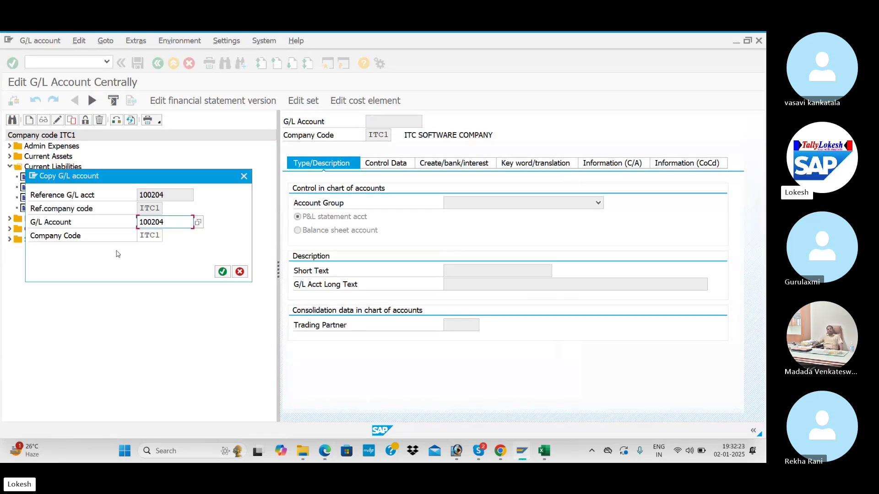
click(166, 223)
key(BackSpace)
text(5)
key(Return)
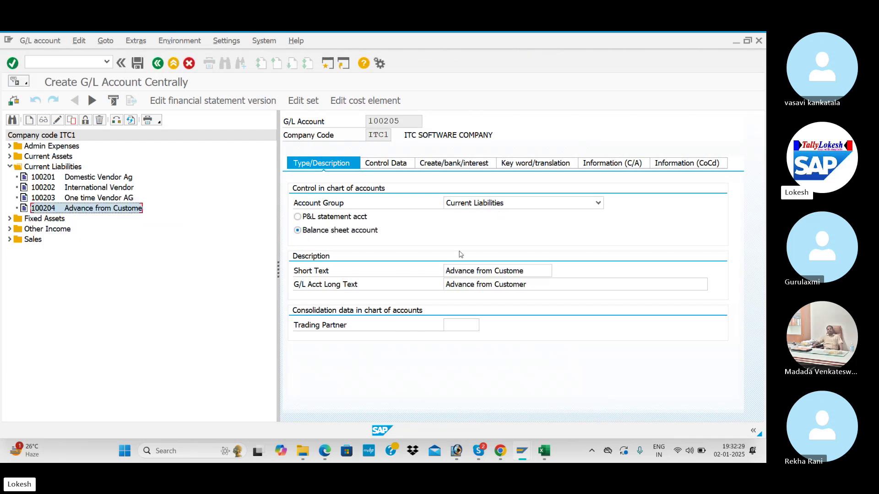
- Set the short text and the G/L account long text of the new account 100205 to TDS ON RENT
click(528, 270)
key(BackSpace)
key(BackSpace)
key(BackSpace)
key(BackSpace)
key(BackSpace)
key(BackSpace)
key(BackSpace)
key(BackSpace)
key(BackSpace)
key(BackSpace)
key(BackSpace)
key(BackSpace)
key(BackSpace)
key(BackSpace)
key(BackSpace)
key(BackSpace)
key(BackSpace)
key(BackSpace)
key(BackSpace)
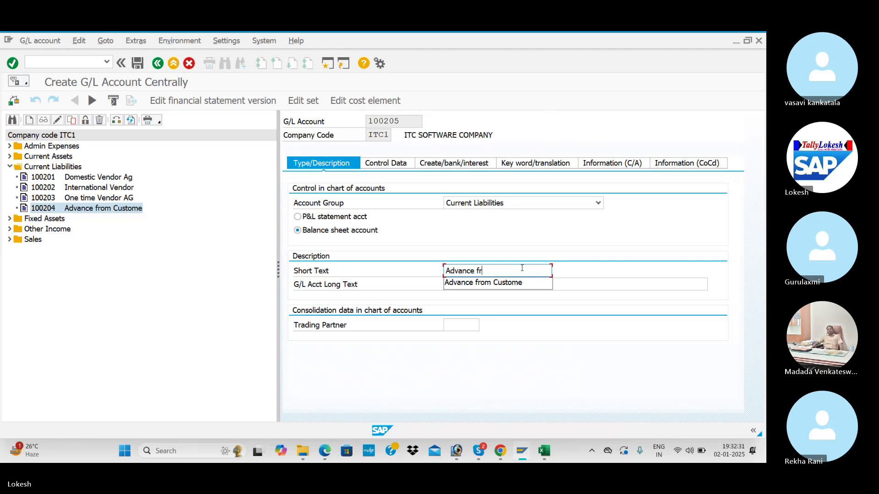
key(BackSpace)
text(TDS ON)
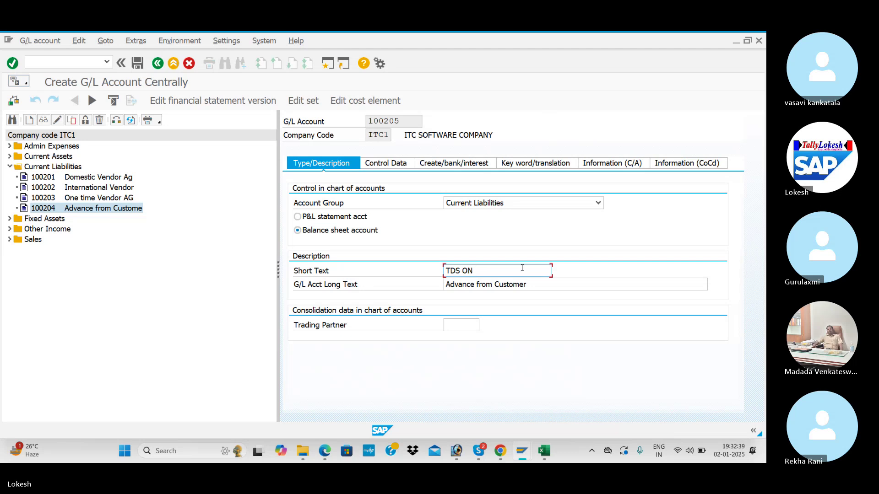
text(ren)
text(RENT)
drag(501, 272, 434, 267)
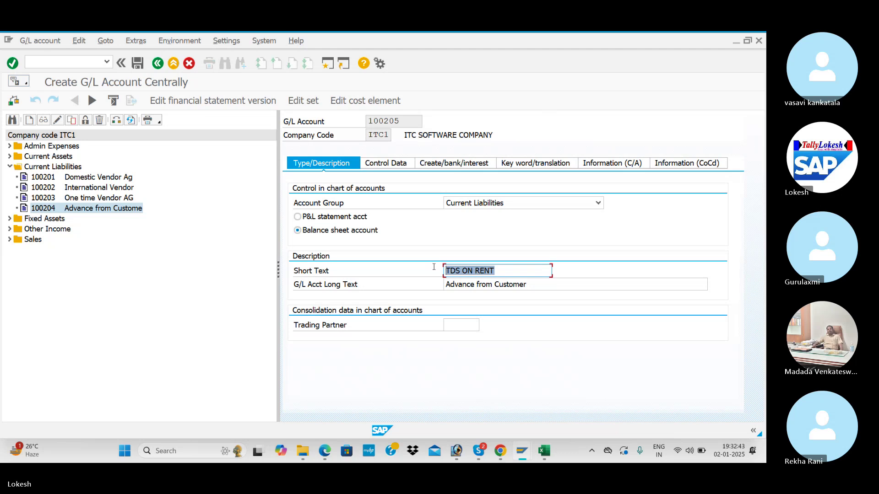
drag(555, 285, 410, 280)
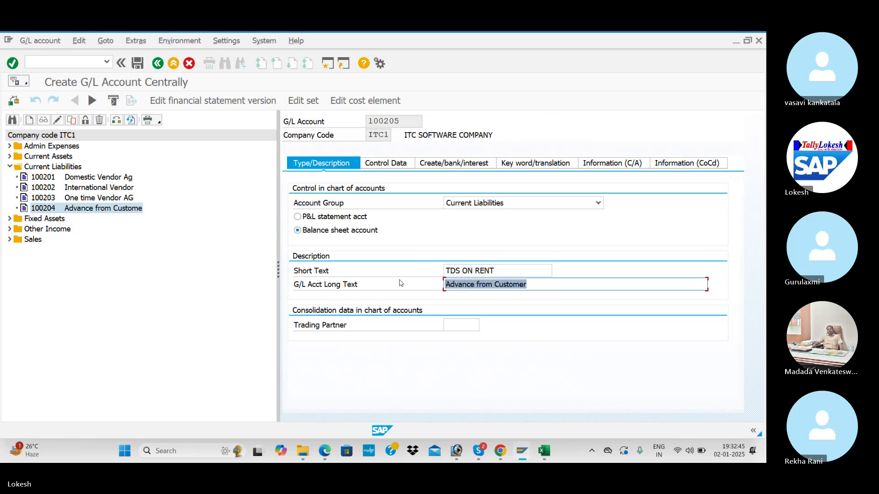
key(ctrl+v)
- Clear the reconciliation account type in the control data of the new account 100205
click(388, 165)
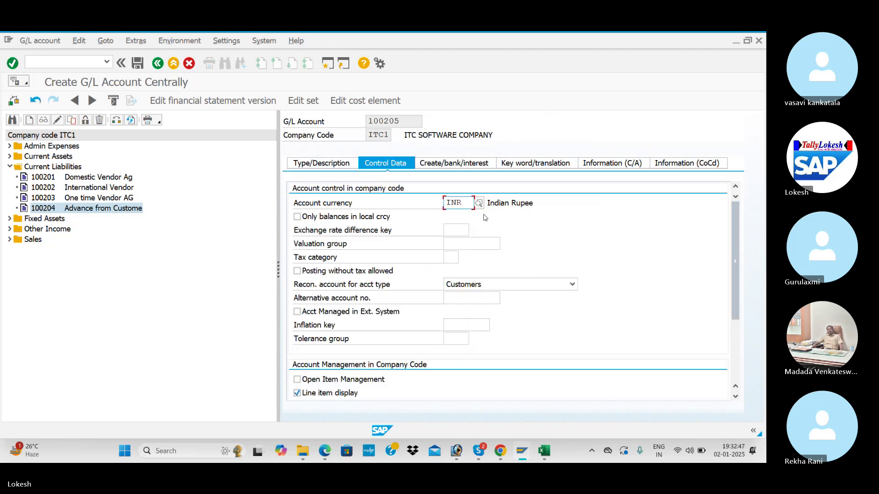
click(547, 287)
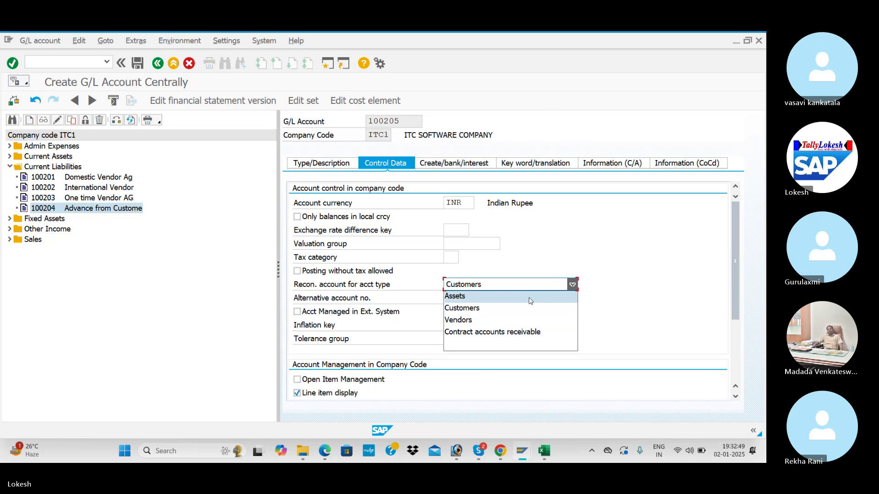
click(514, 345)
- Check the sample account's control data in the PDF guide, and enable Open Item Management for account 100205
key(alt+Tab)
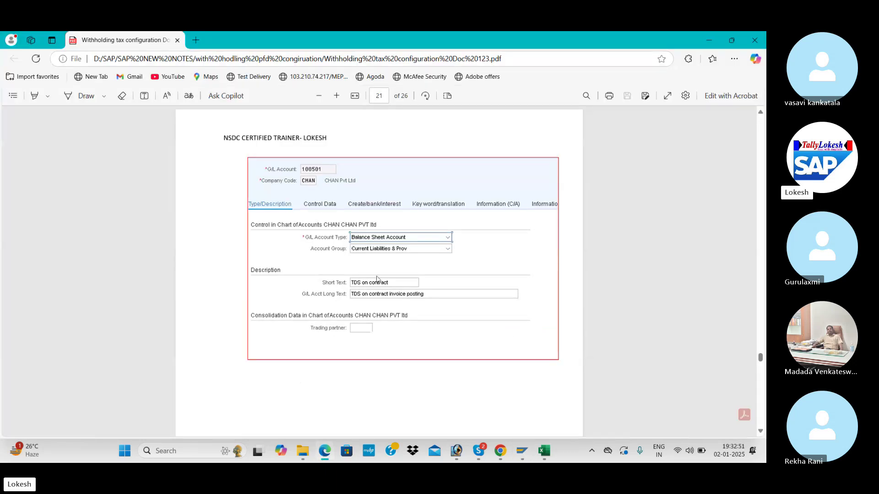
scroll(377, 279, down, 10)
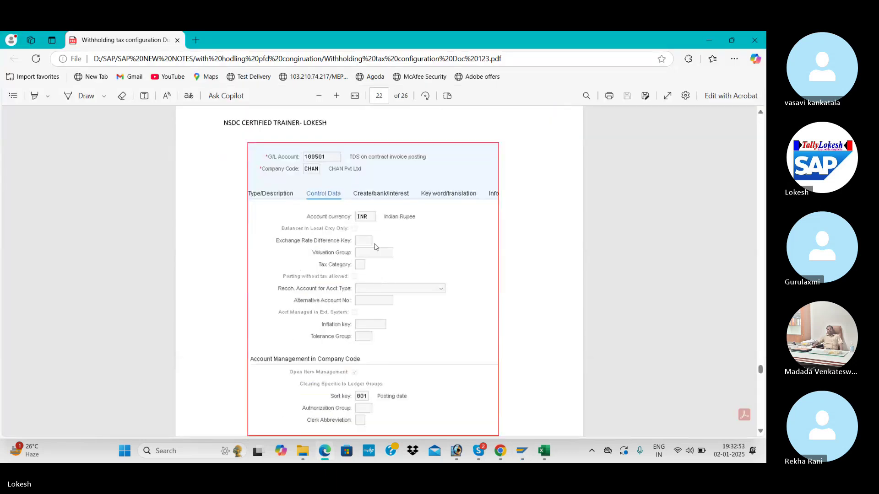
scroll(361, 318, down, 2)
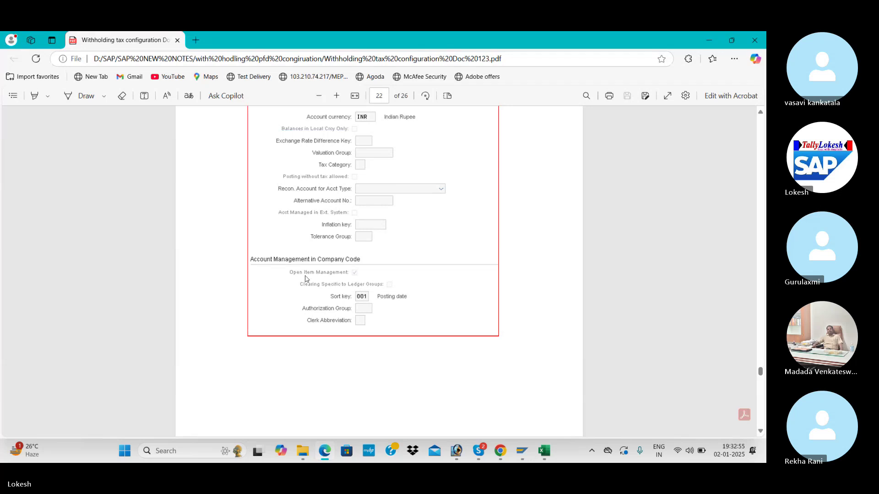
key(alt+Tab)
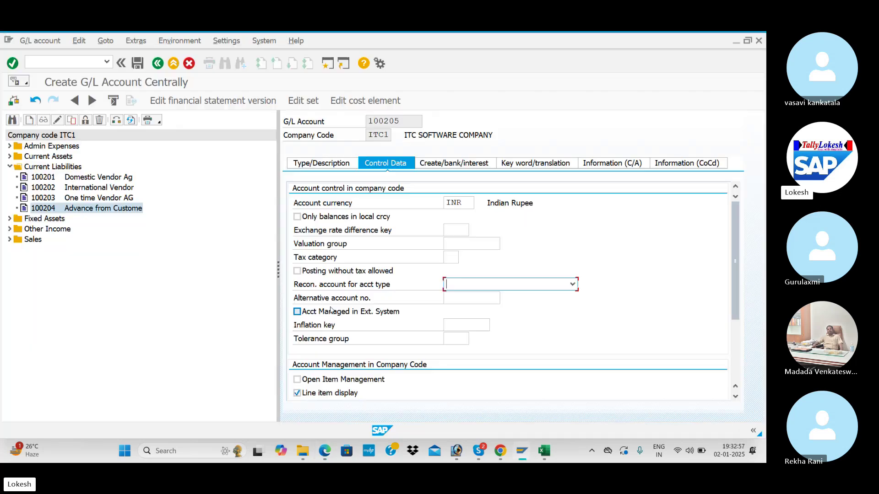
scroll(352, 350, down, 2)
click(297, 271)
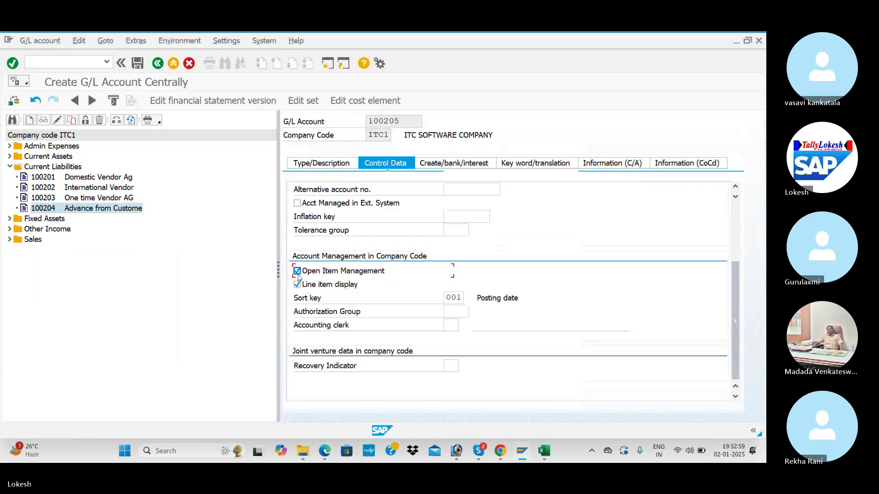
- Set the field status group of account 100205 to G001 and save the account
click(458, 163)
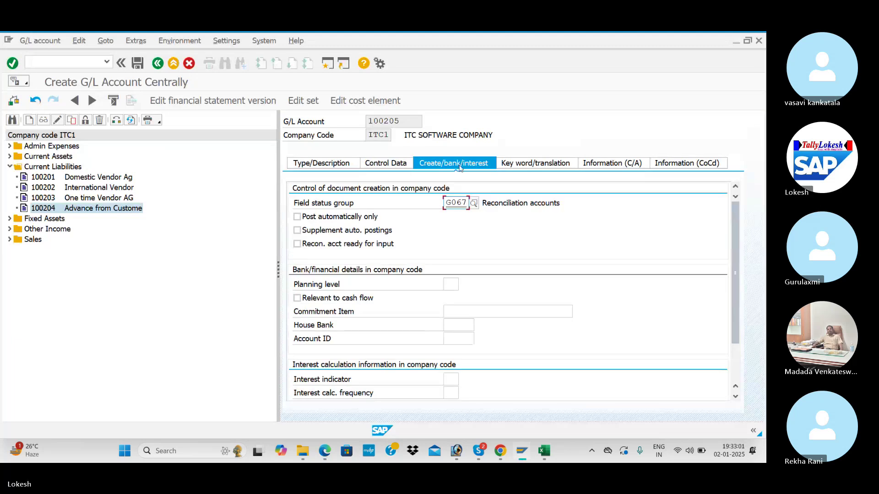
key(alt+Tab)
scroll(458, 251, down, 10)
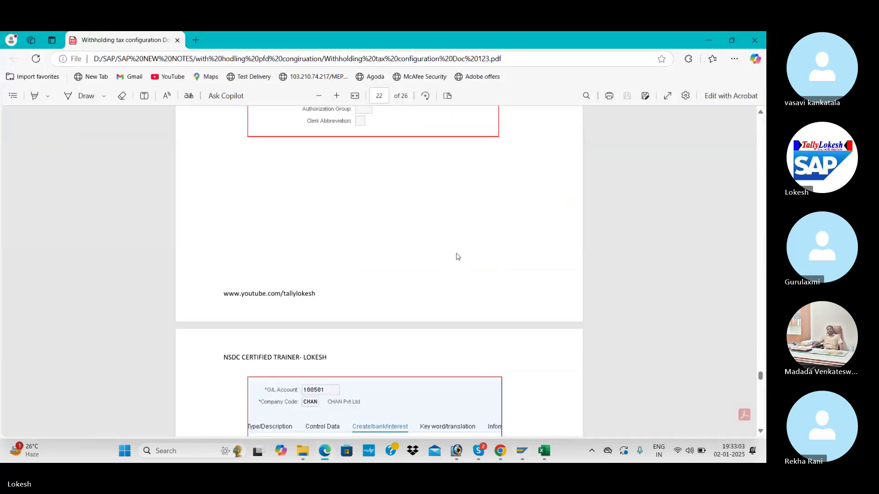
key(alt+Tab)
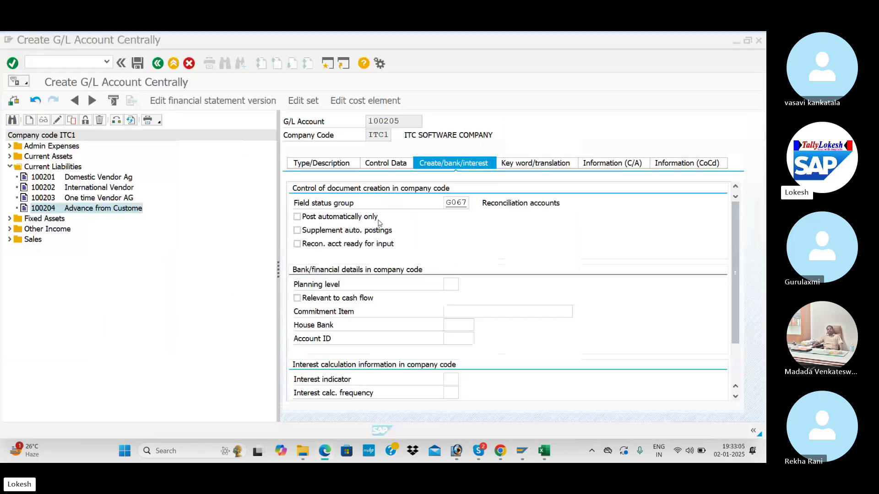
click(465, 204)
text(067)
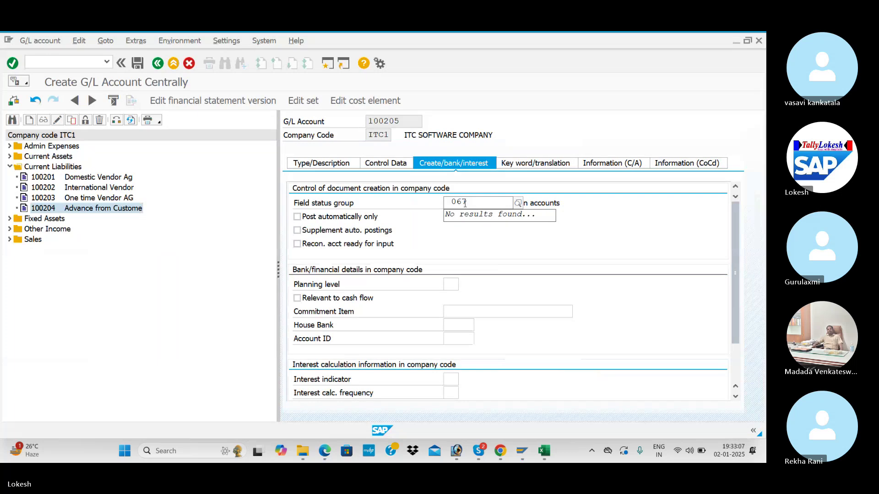
key(BackSpace)
key(BackSpace)
key(BackSpace)
key(Tab)
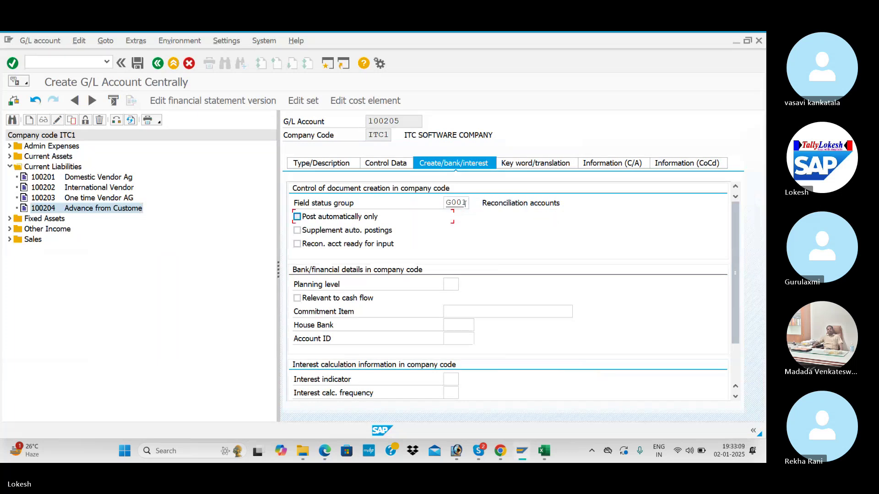
click(138, 64)
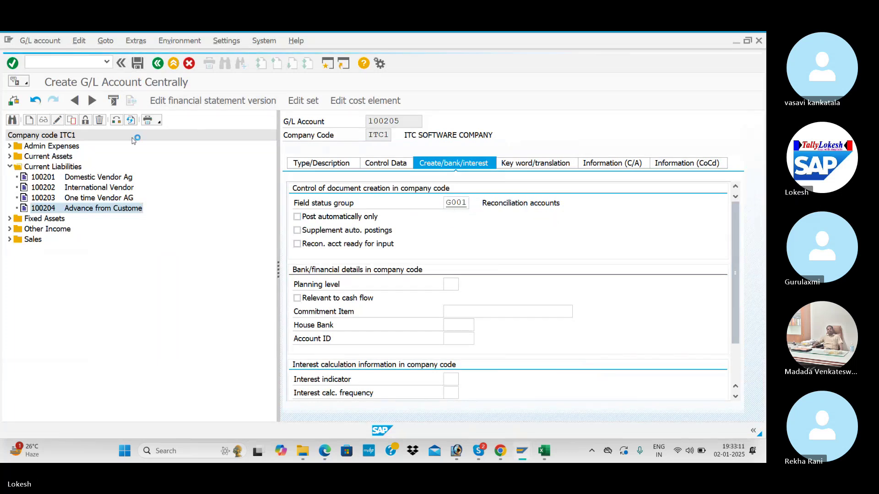
- Examine the GL Account Assignment section in the withholding tax PDF for the IMG path, and return to SAP
key(alt+Tab)
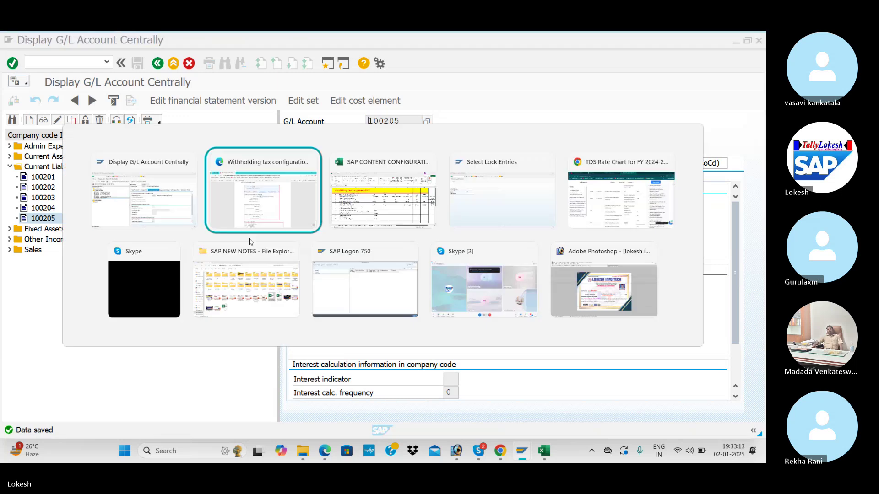
scroll(284, 228, down, 1)
scroll(286, 230, down, 2)
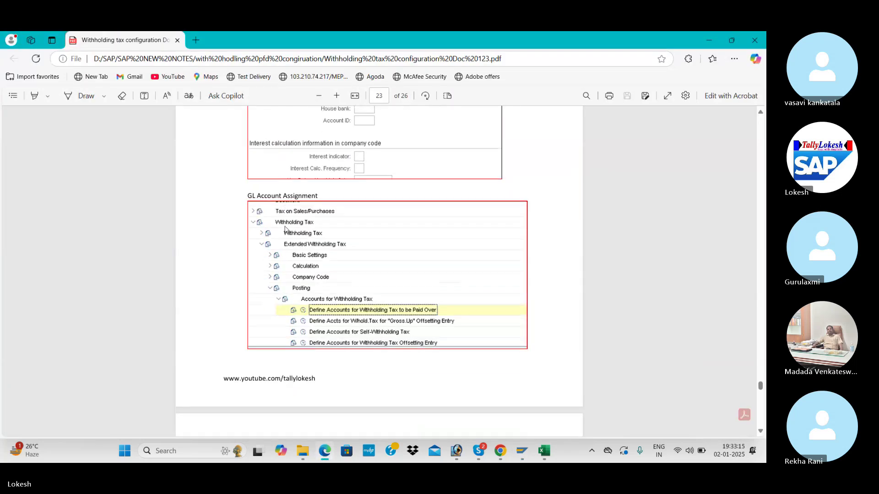
scroll(320, 247, down, 1)
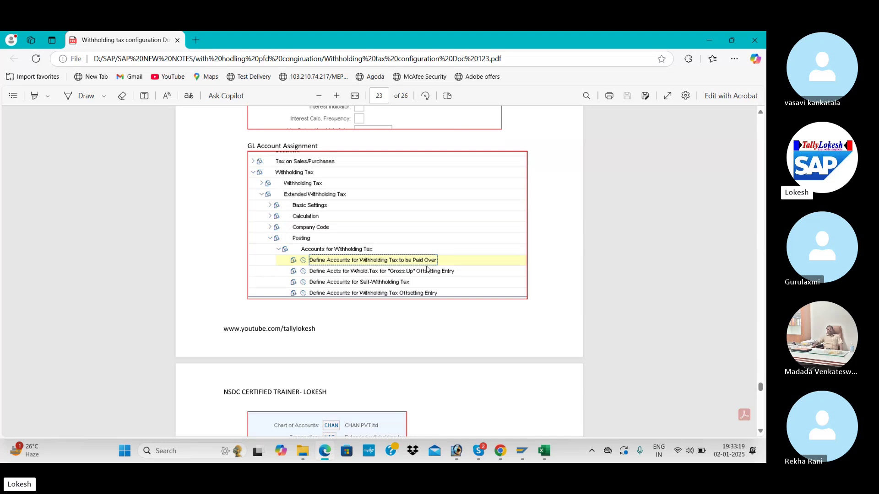
key(alt+Tab)
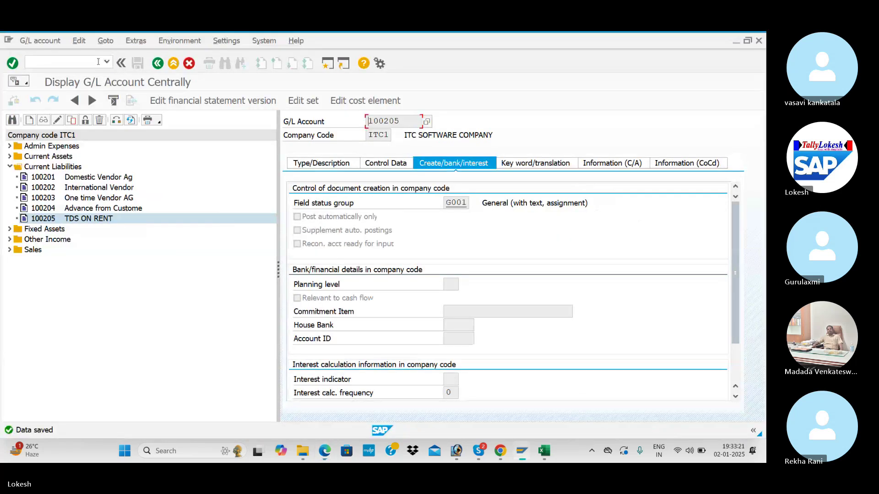
key(alt+Tab)
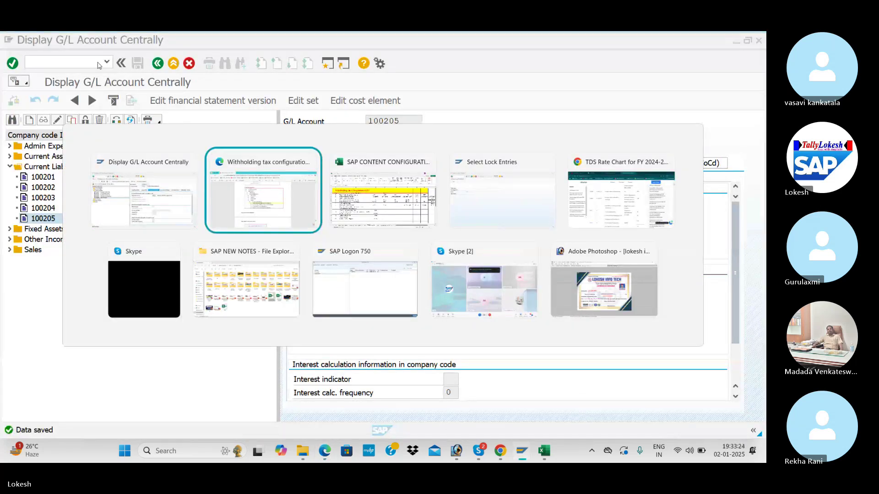
key(alt+Tab)
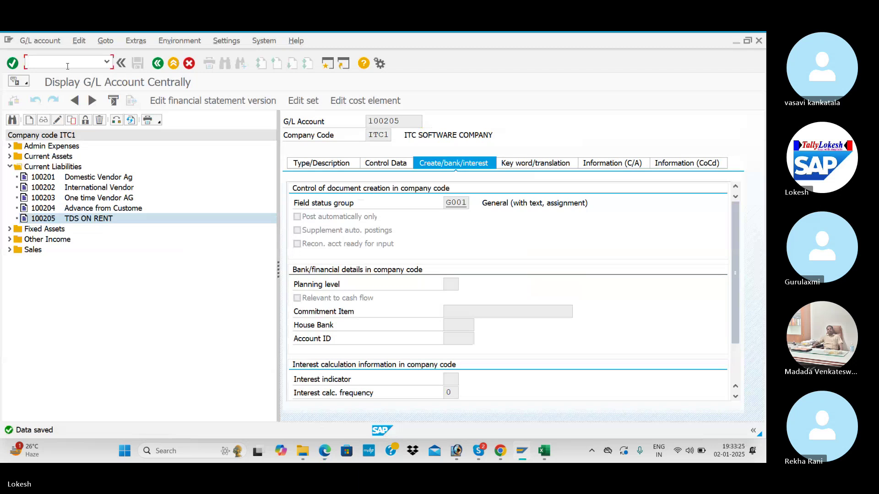
- Leave the G/L account transaction, start SPRO, and open the SAP Reference IMG
key(Return)
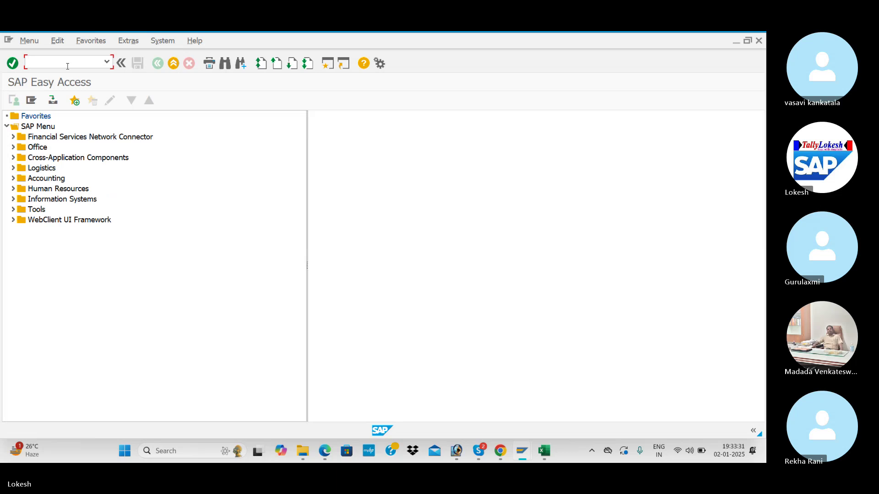
text(SPRO)
key(Return)
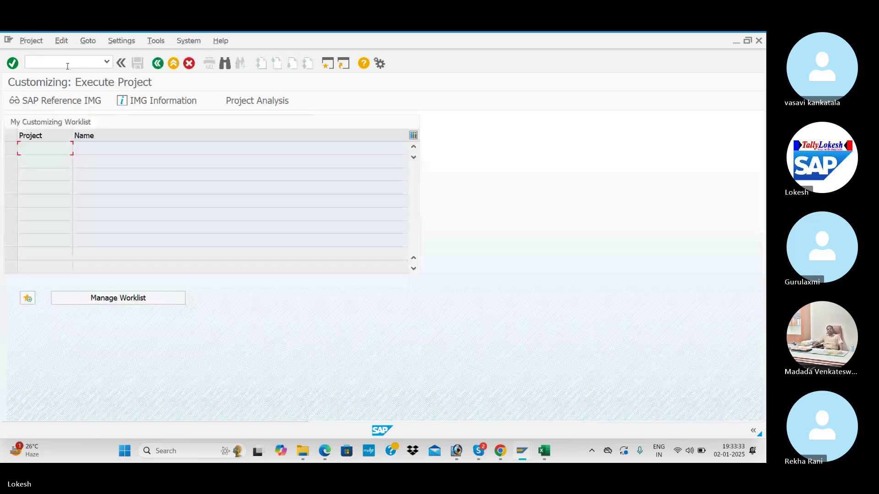
click(60, 99)
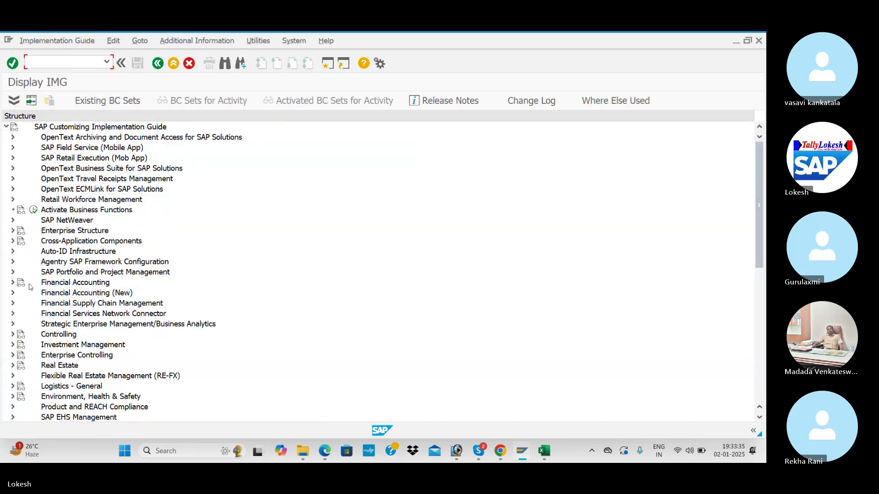
- Expand the IMG through Financial Accounting (New), Financial Accounting Global Settings (New) and Withholding Tax to Extended Withholding Tax
click(14, 293)
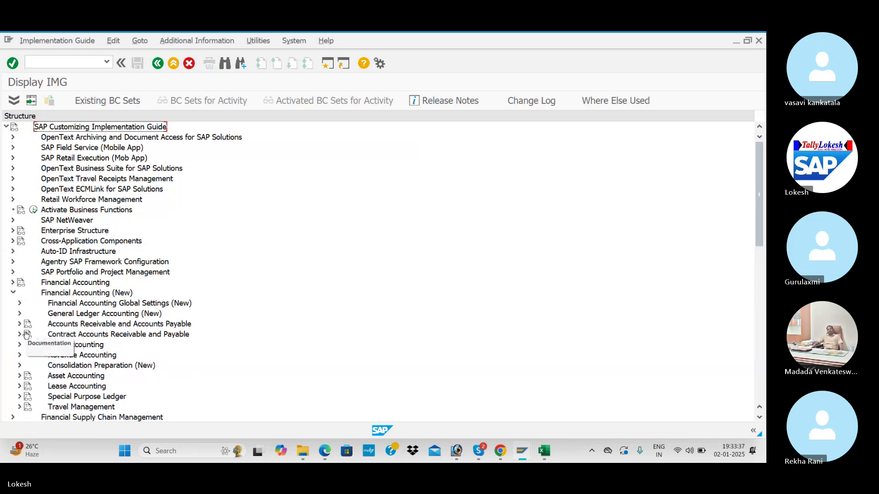
scroll(32, 314, down, 2)
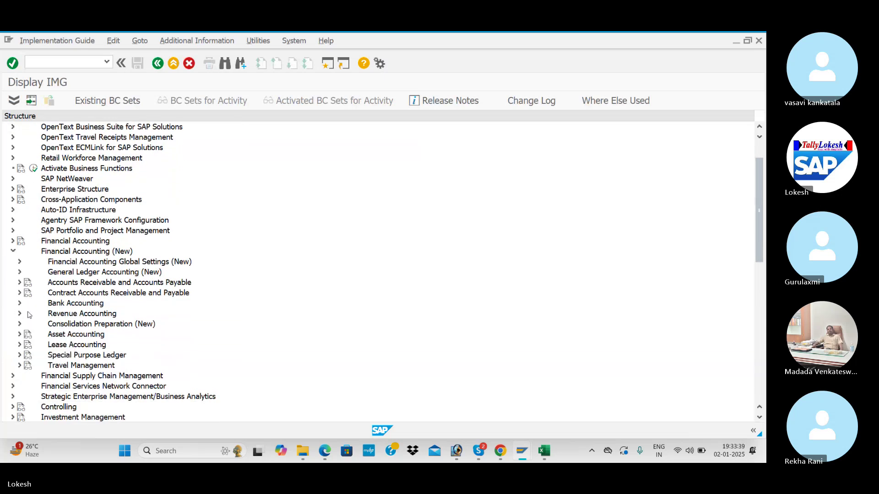
scroll(28, 315, down, 2)
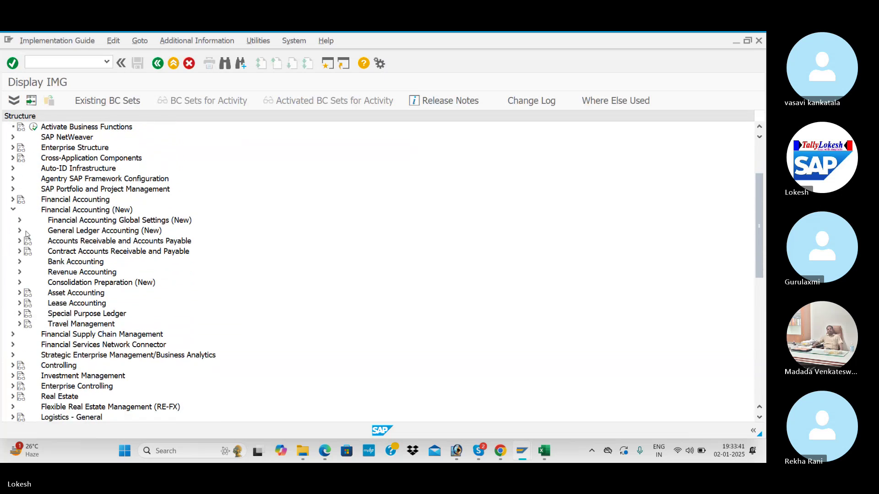
click(20, 220)
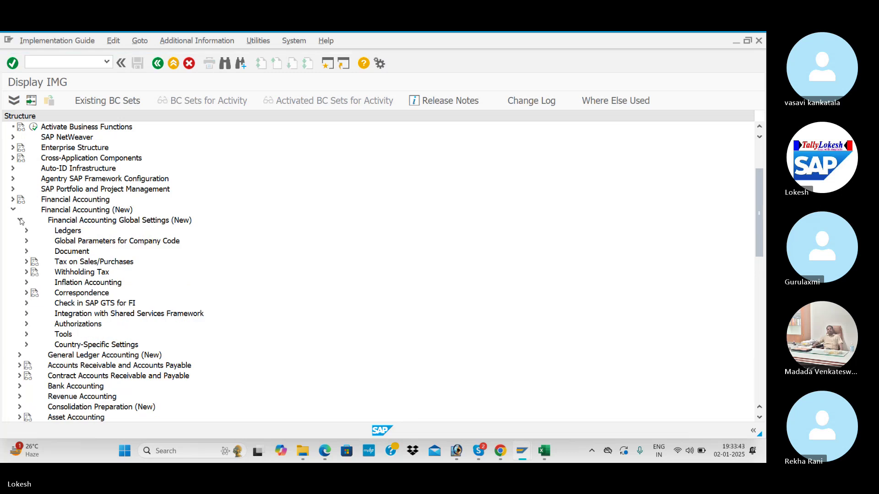
click(26, 272)
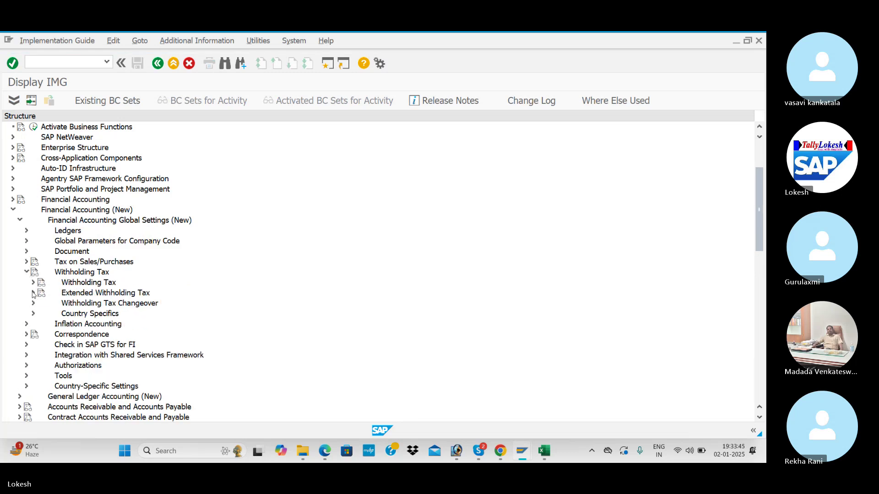
click(33, 293)
scroll(61, 306, down, 2)
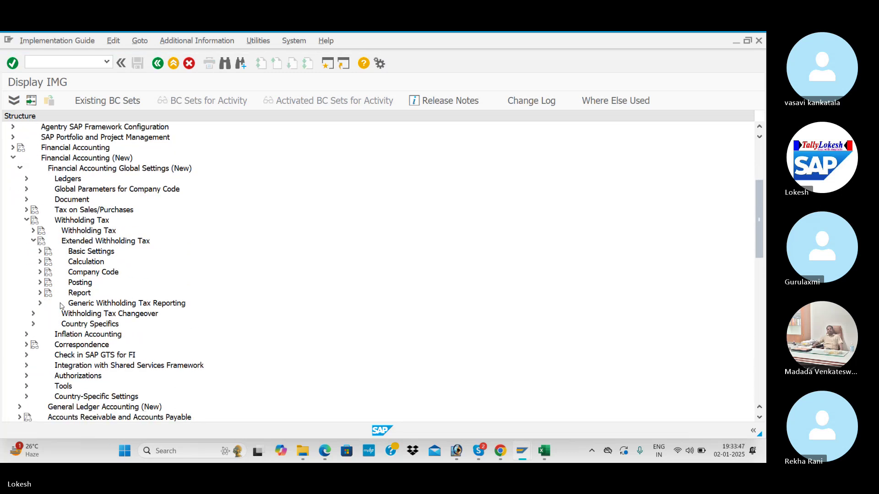
- Under Posting, Accounts for Withholding Tax, open Define Accounts for Withholding Tax to be Paid Over for chart of accounts ITC1
click(40, 274)
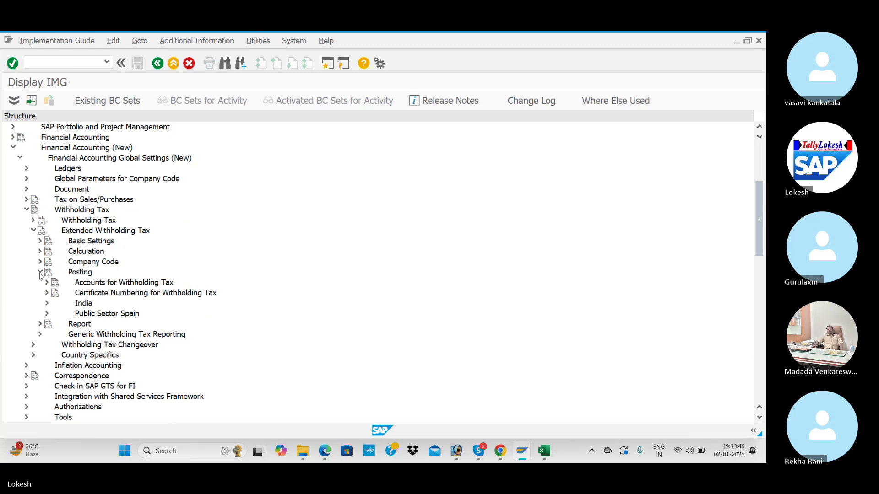
click(45, 283)
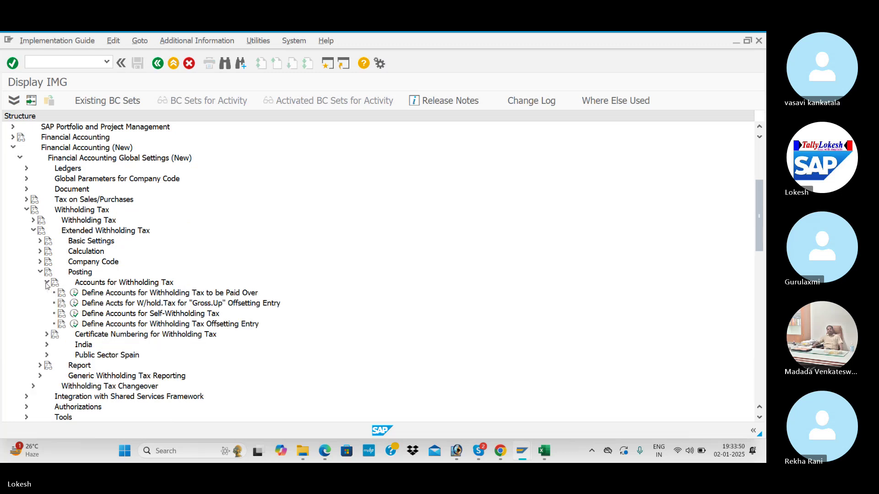
click(76, 294)
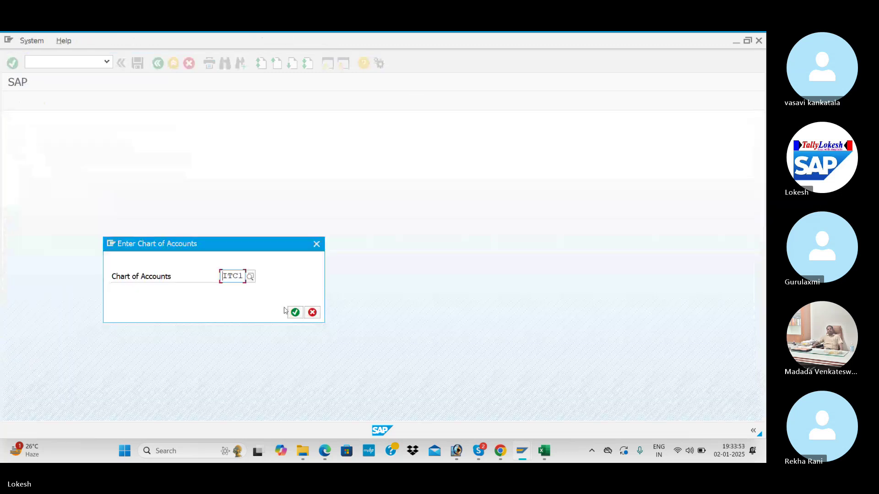
click(291, 313)
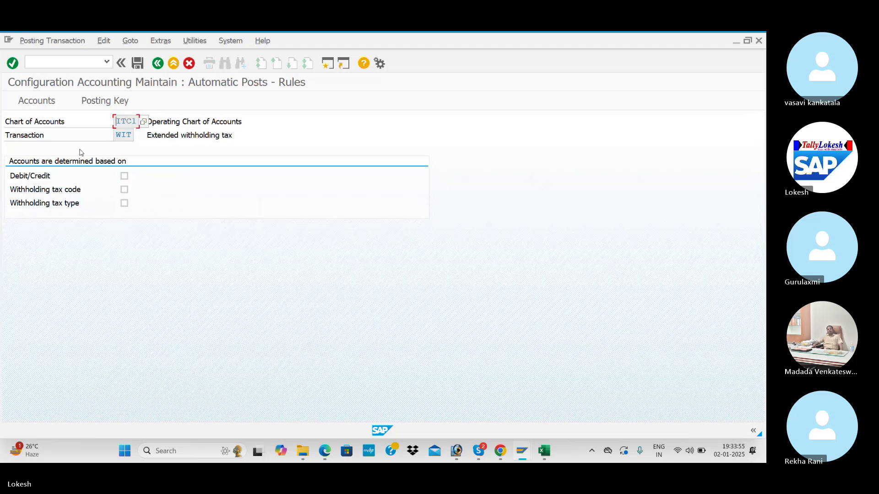
- Set the WIT account determination rules to withholding tax code and withholding tax type, and save them
click(124, 190)
click(124, 203)
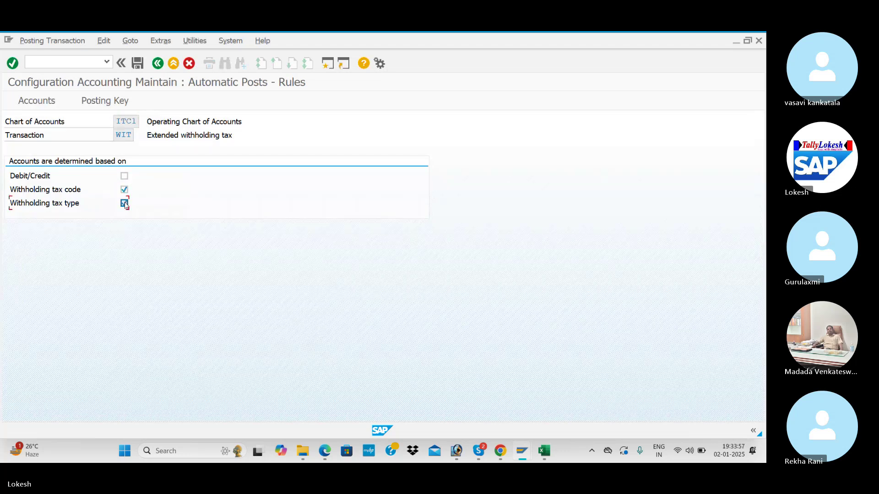
click(84, 102)
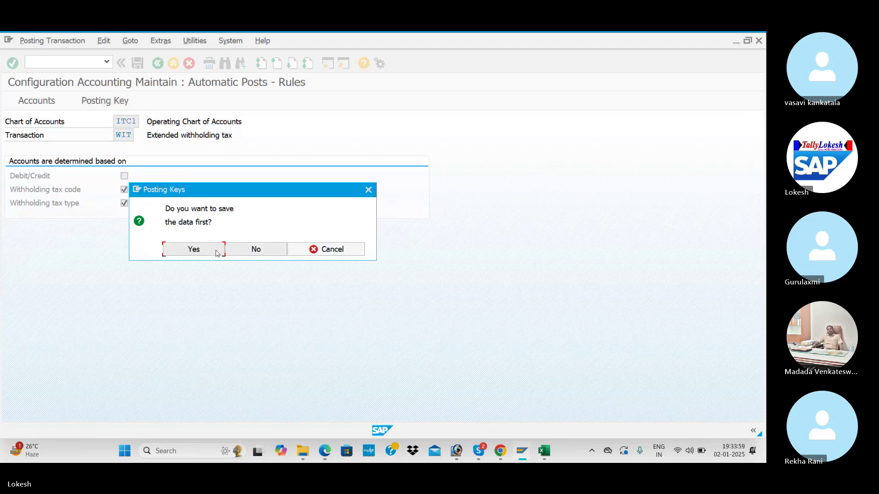
click(216, 252)
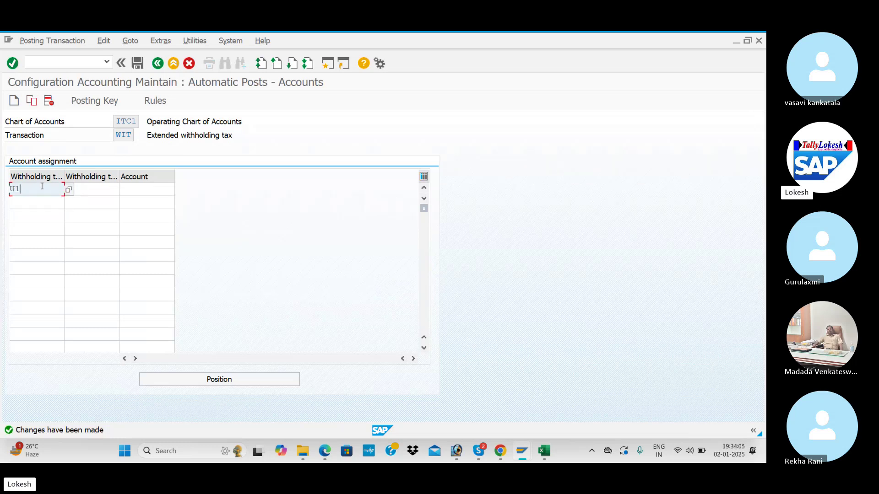
- Assign G/L account 100205 (TDS ON RENT) to withholding tax type U1 with withholding tax code Y1
key(Tab)
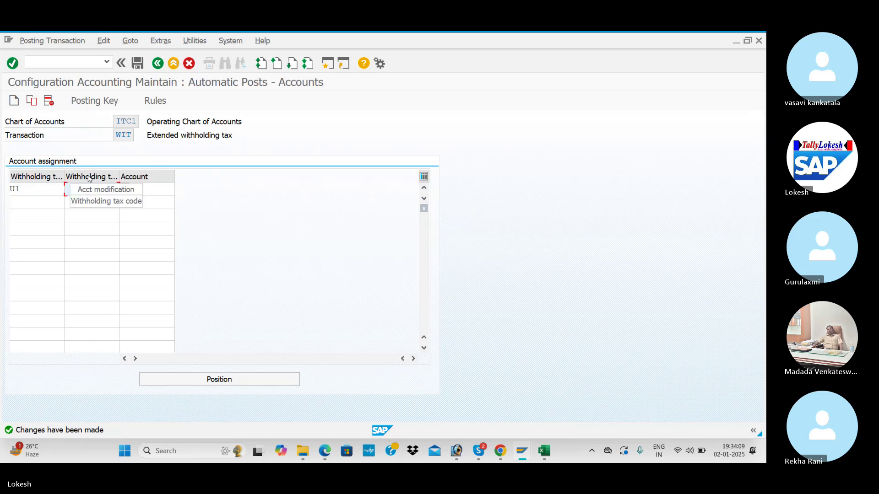
text(Y1)
key(Return)
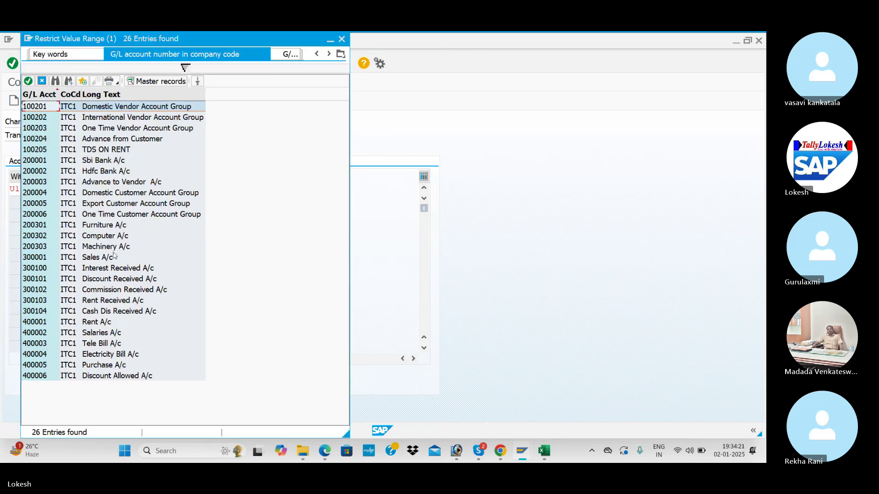
double_click(123, 149)
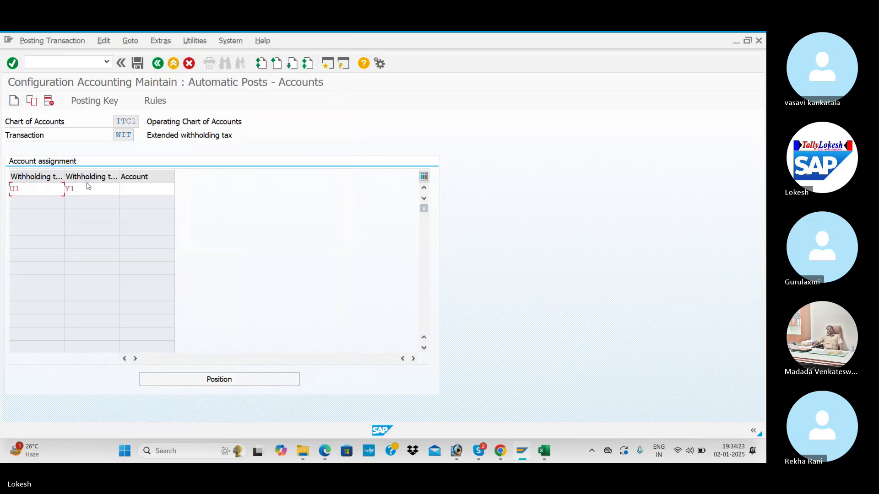
key(Return)
- Assign G/L account 400001 (Rent A/c) to withholding tax type W1 with code Y2, and save the assignments in the proposed customizing request
click(48, 206)
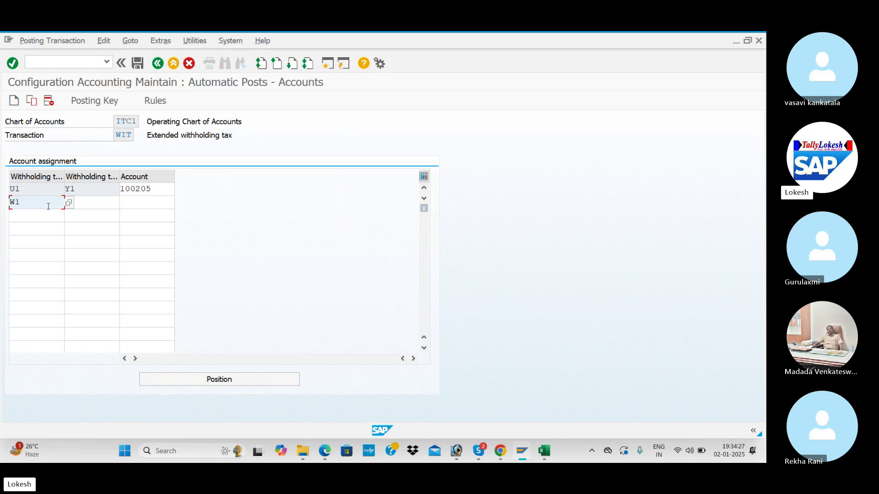
text(W1)
key(Tab)
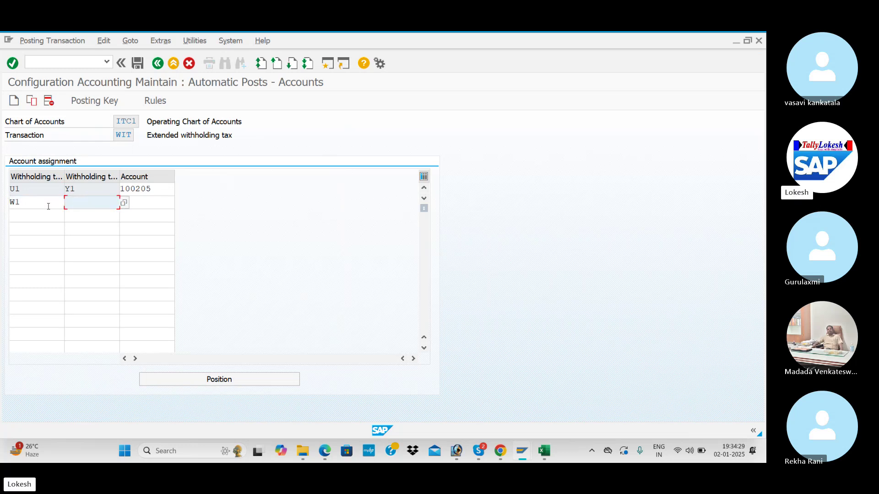
text(Y2)
key(Tab)
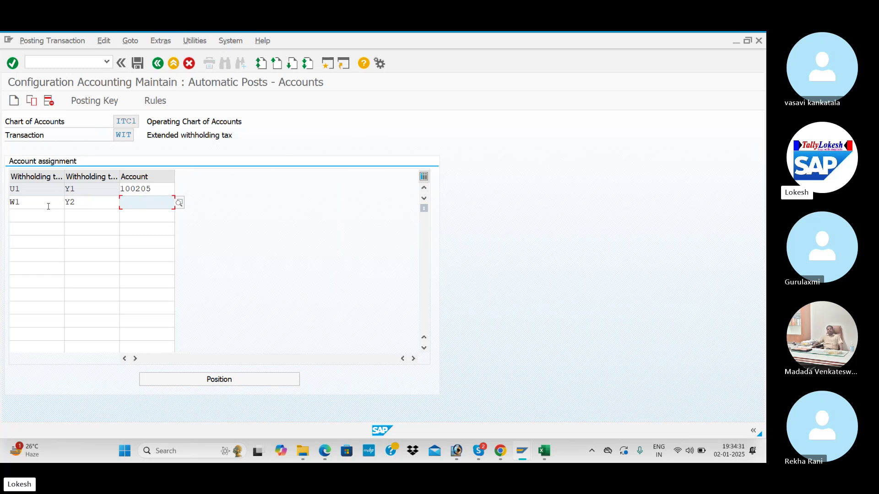
click(179, 202)
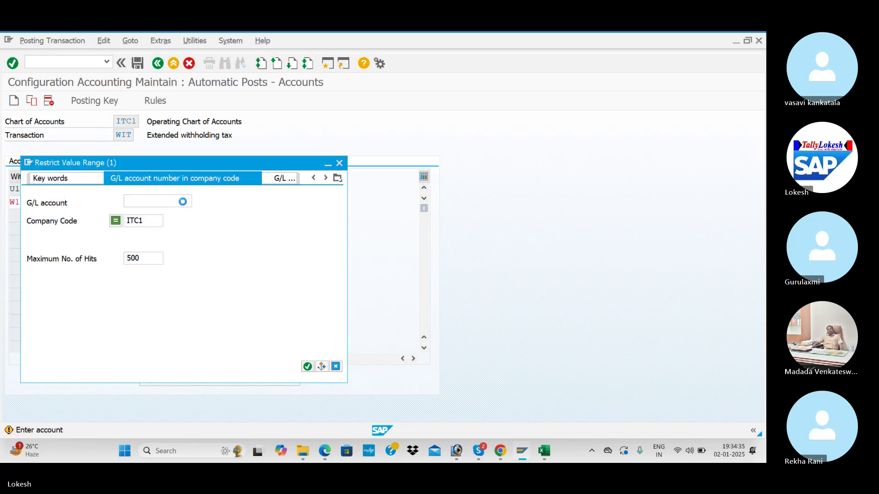
key(Return)
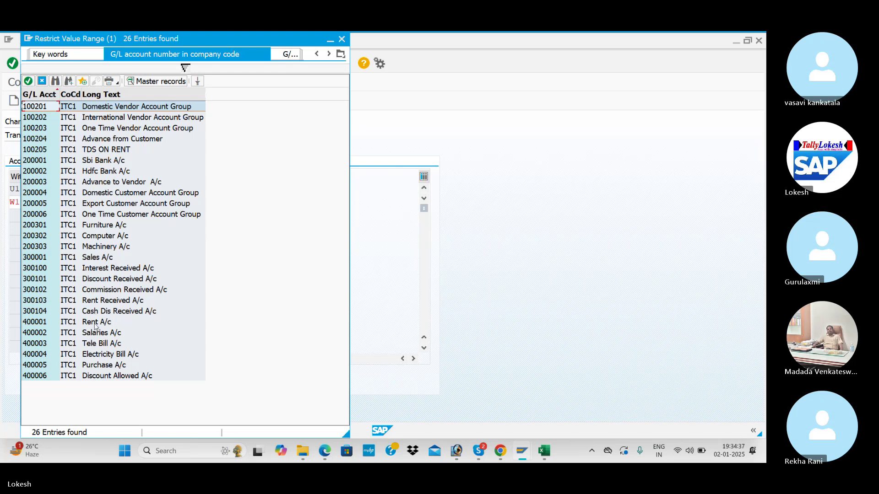
double_click(95, 326)
key(Return)
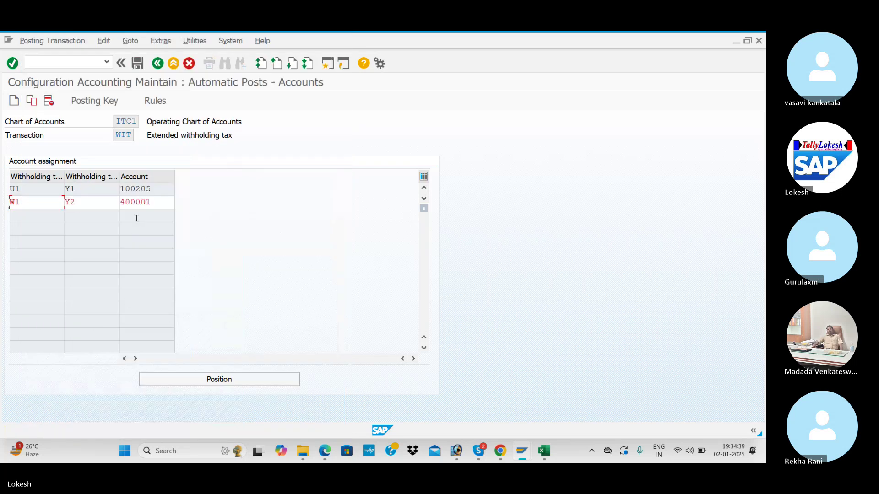
click(137, 64)
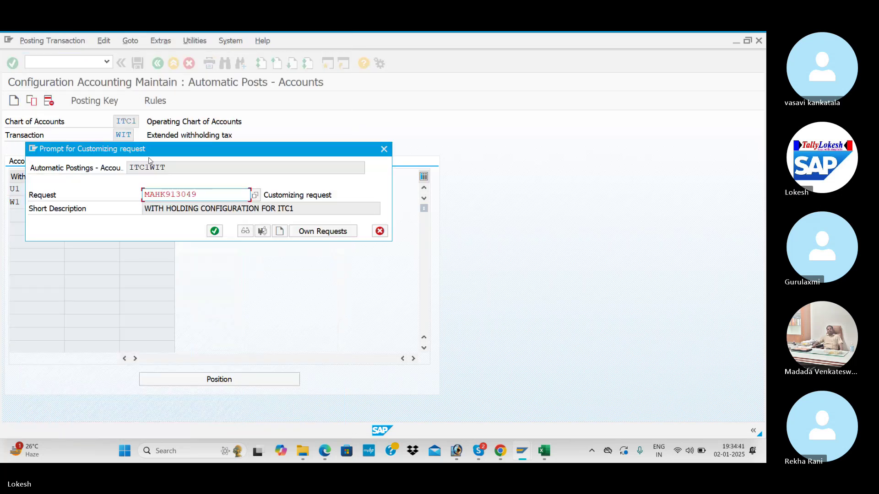
click(213, 232)
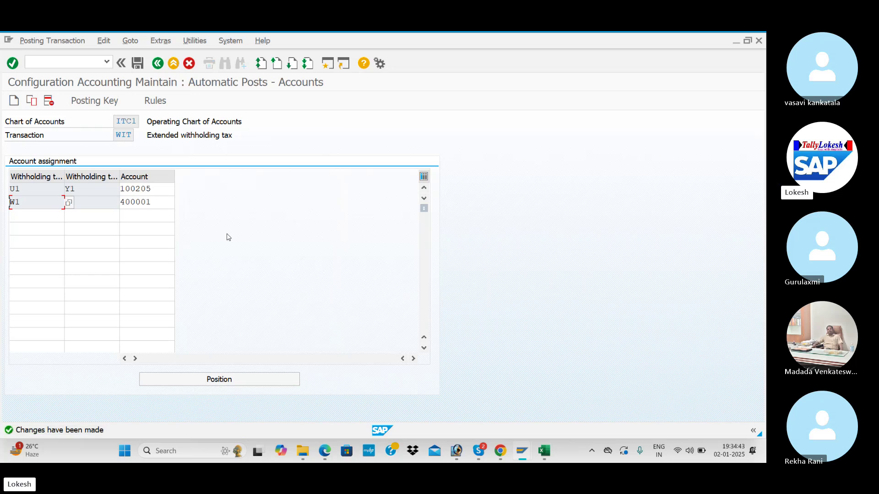
- Look up the User Reference Screen transaction in the Excel withholding tax checklist, and start OMT3E in SAP
key(alt+Tab)
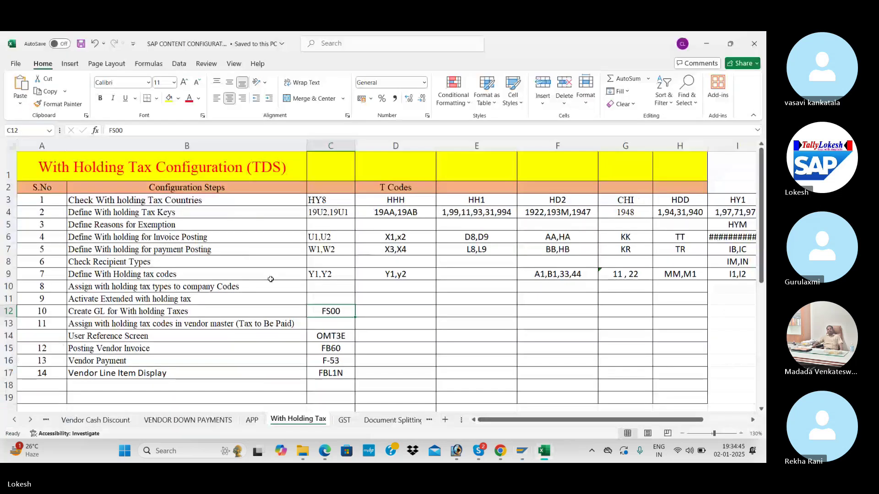
scroll(272, 280, down, 2)
click(303, 270)
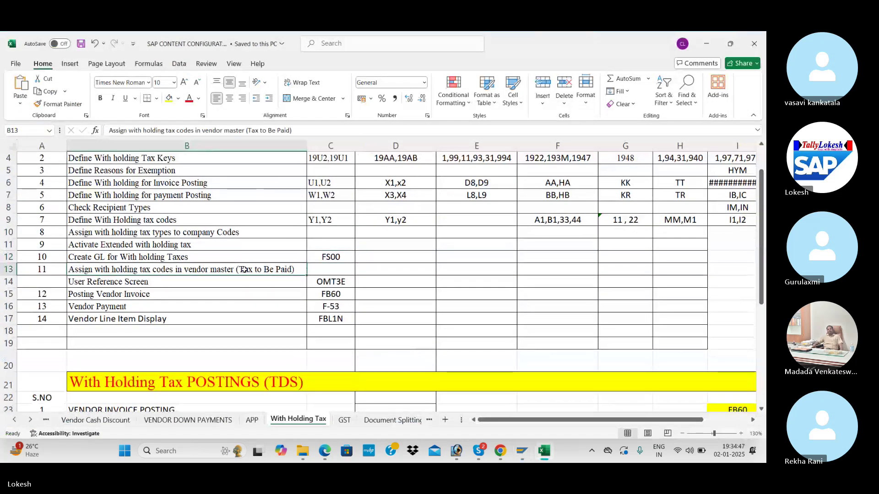
click(321, 269)
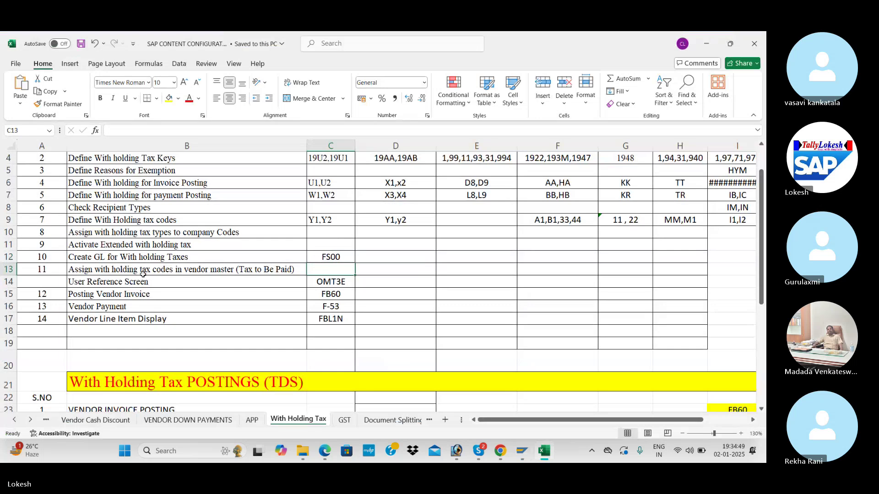
click(344, 283)
key(alt+Tab)
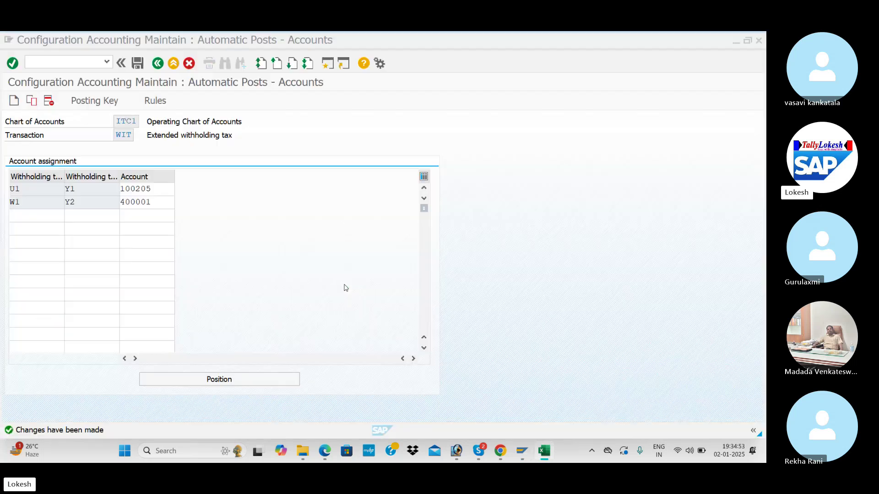
click(77, 65)
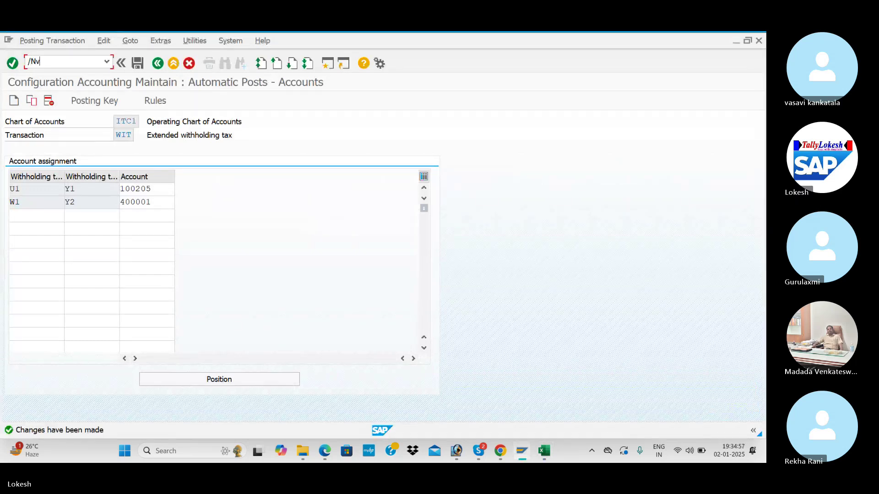
text(/NOMT3E)
key(Return)
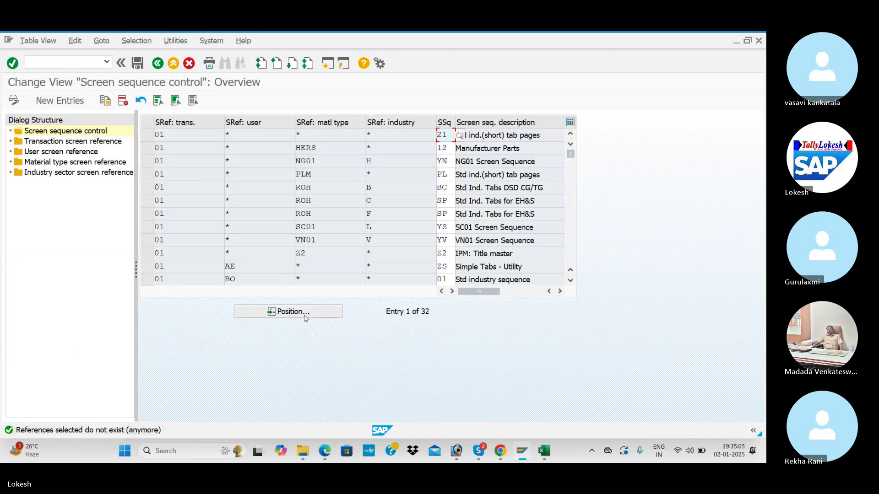
- Open the User screen reference view and position the list at FIUSER42
click(303, 312)
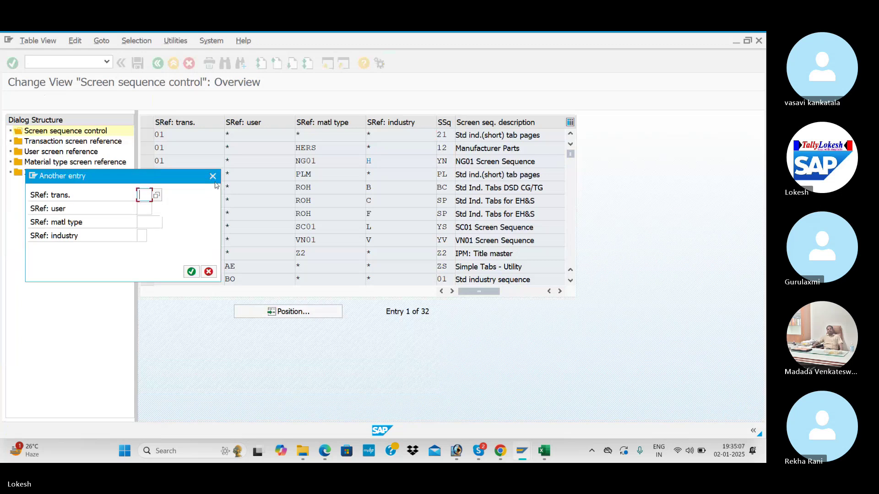
click(213, 177)
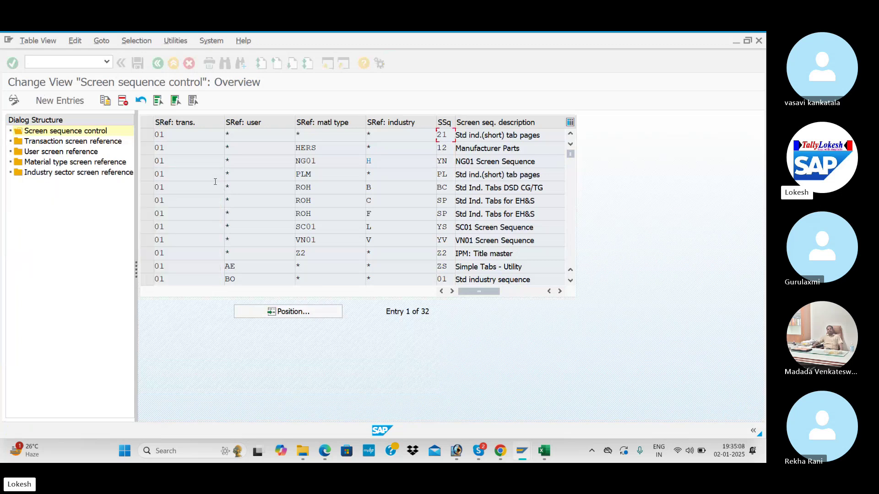
click(71, 152)
click(289, 312)
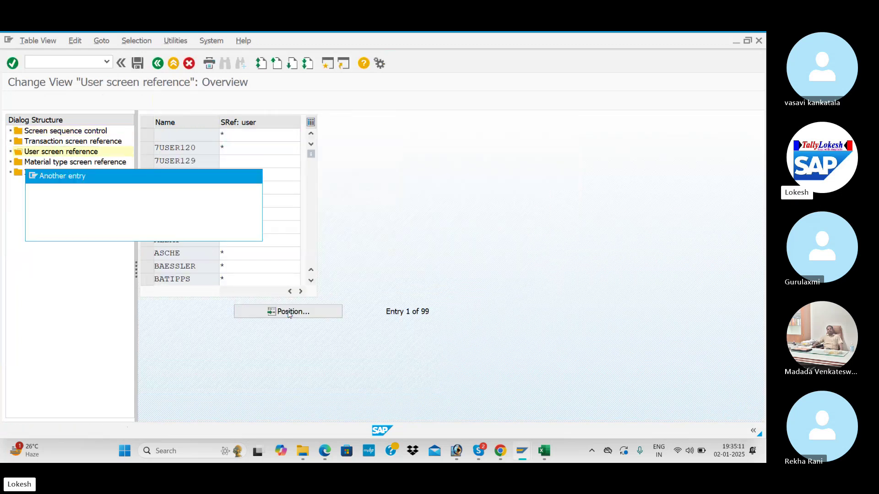
text(FI)
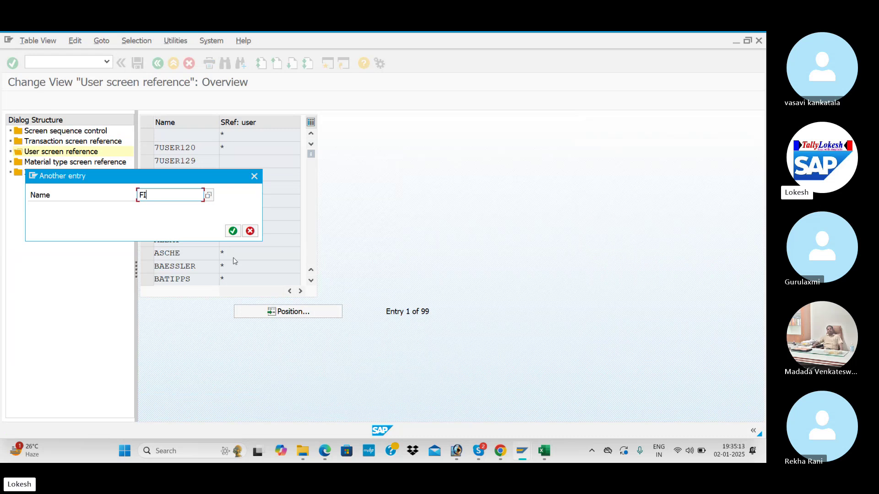
text(USER42)
key(Return)
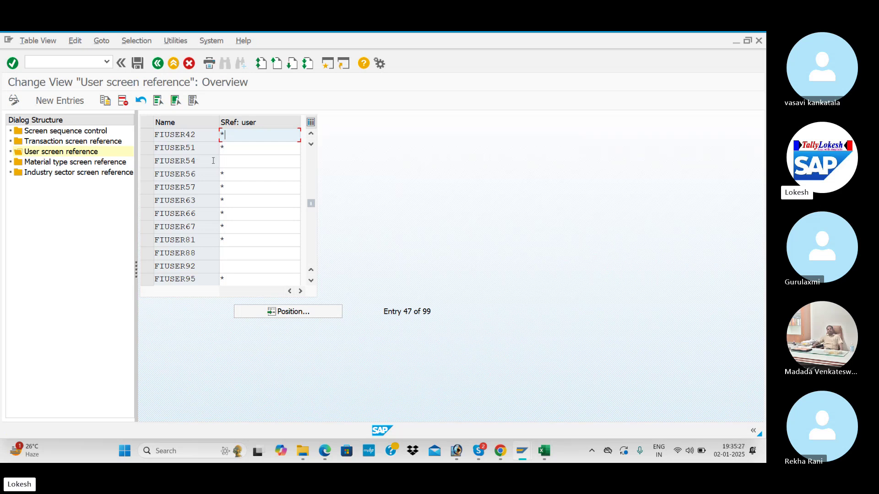
- Save the user screen reference view and return to SAP Easy Access
click(137, 63)
click(93, 60)
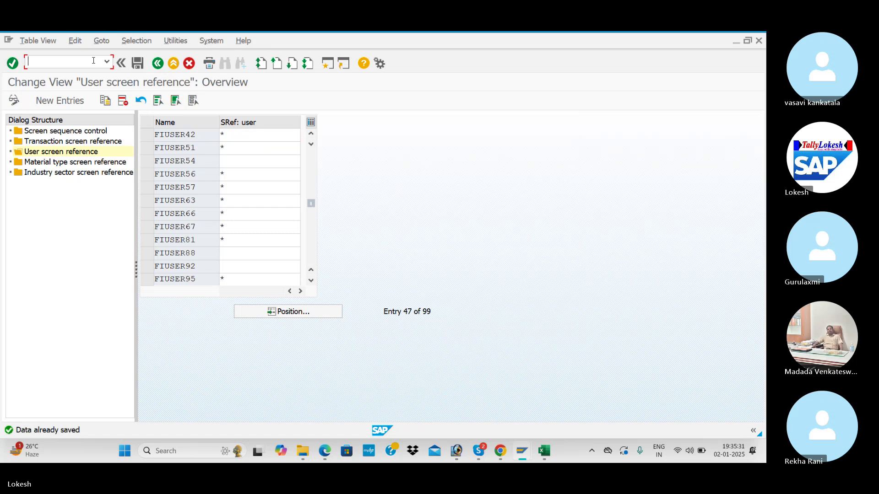
text(/n)
key(Return)
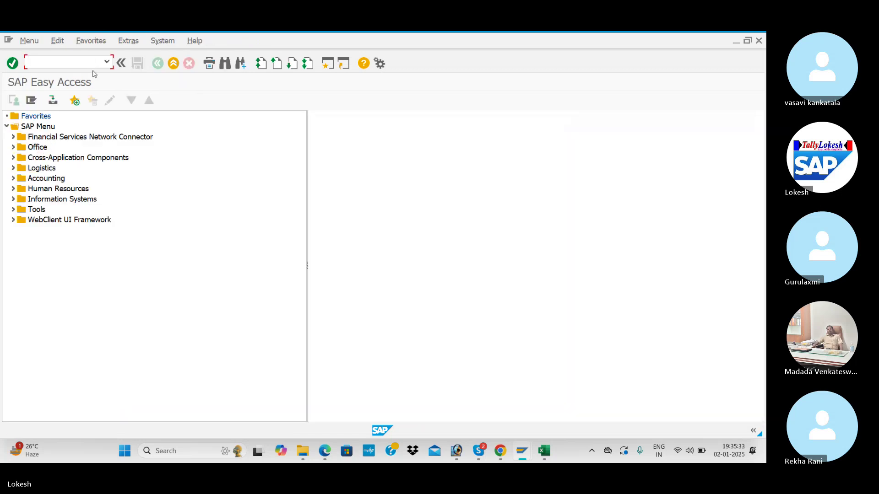
- Switch to the Excel checklist, fill the User Reference Screen and OMT3E cells B14:C14 with yellow, and save the workbook
key(alt+Tab)
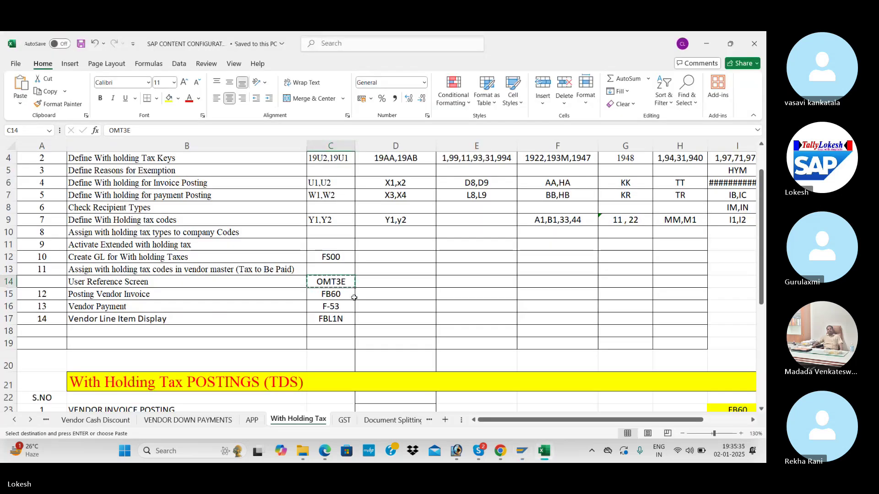
key(Escape)
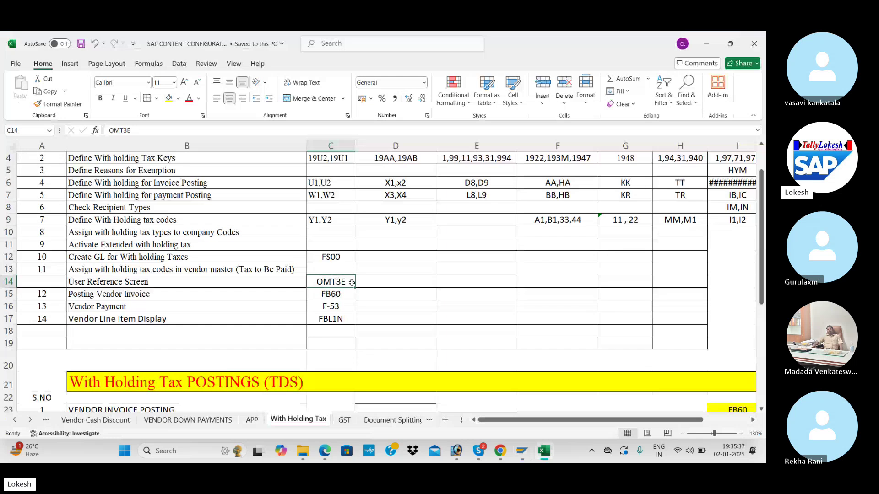
click(159, 281)
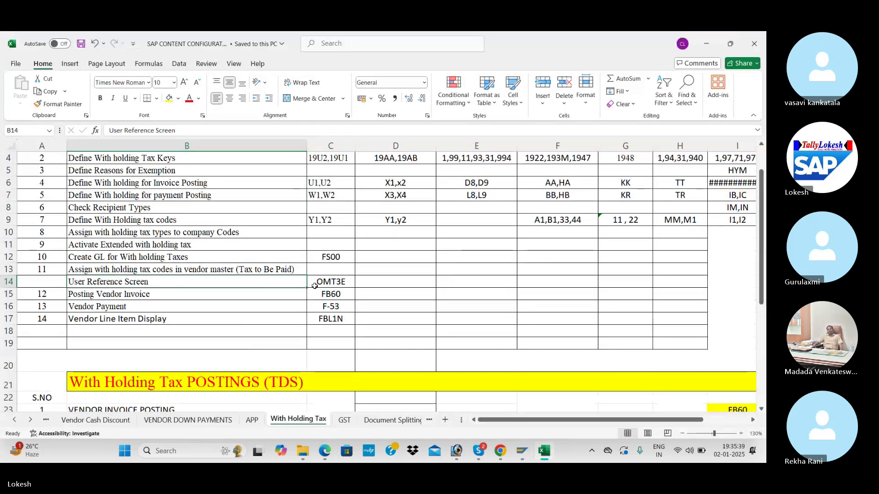
drag(315, 286, 330, 282)
click(168, 98)
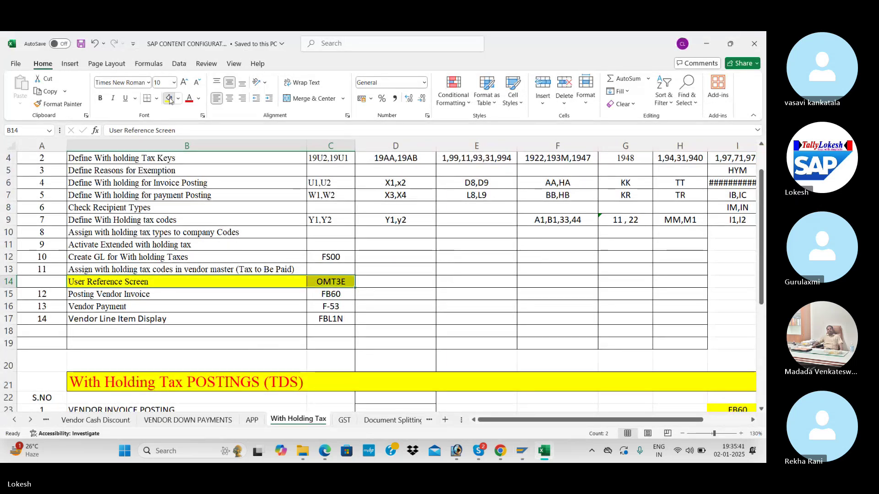
click(389, 290)
key(ctrl+s)
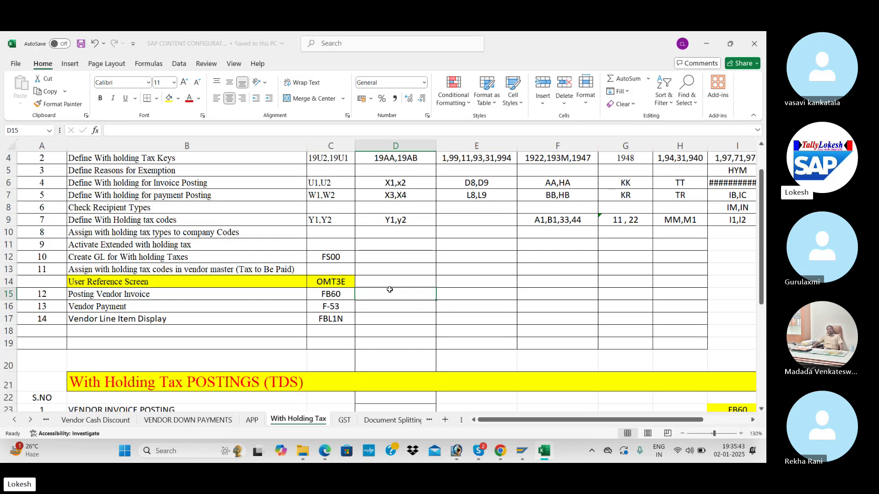
- Switch from the Excel checklist to the Skype call window
key(alt+Tab)
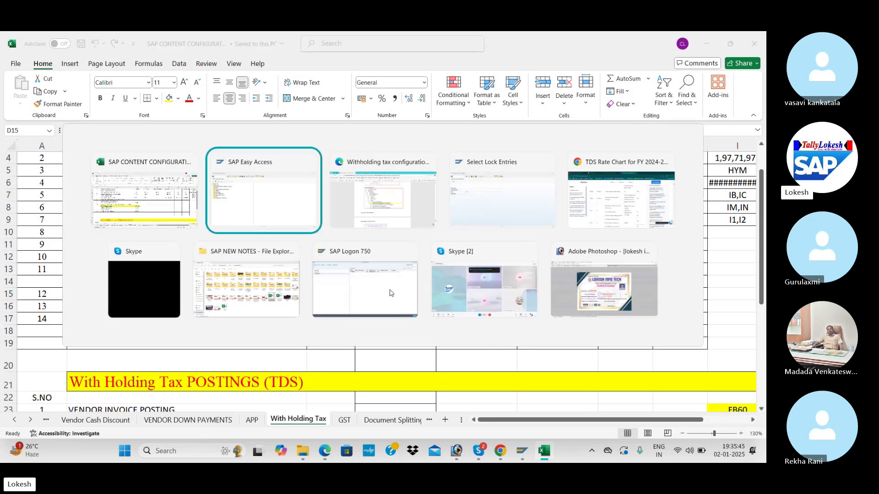
key(Tab)
key(Tab)
key(Tab)
key(Tab)
key(Tab)
key(Tab)
key(Tab)
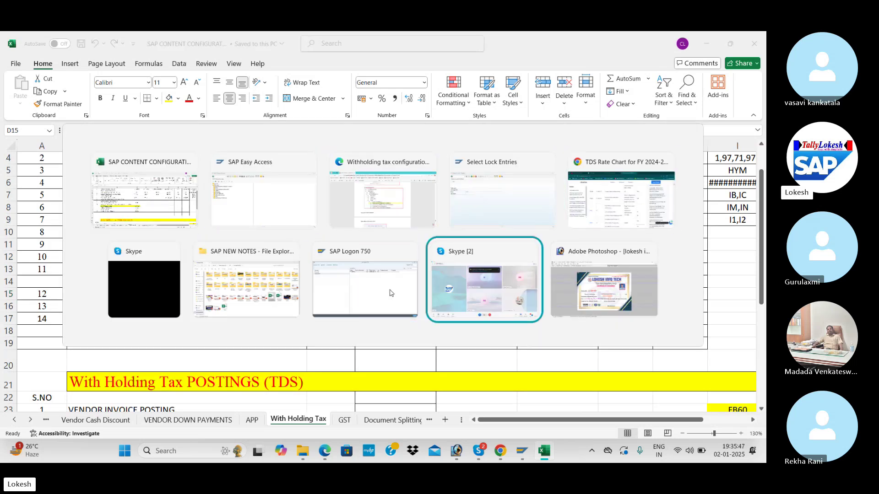